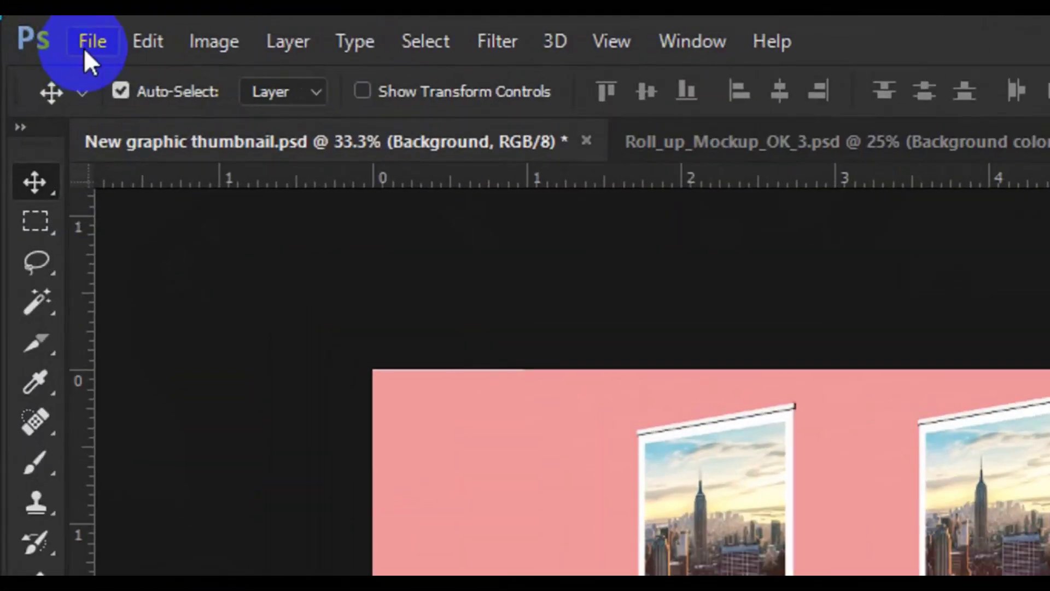
# - Create a new document named 'Creative card Design' at 3.25 × 1.75 in, 300 ppi, CMYK
pyautogui.click(85, 47)
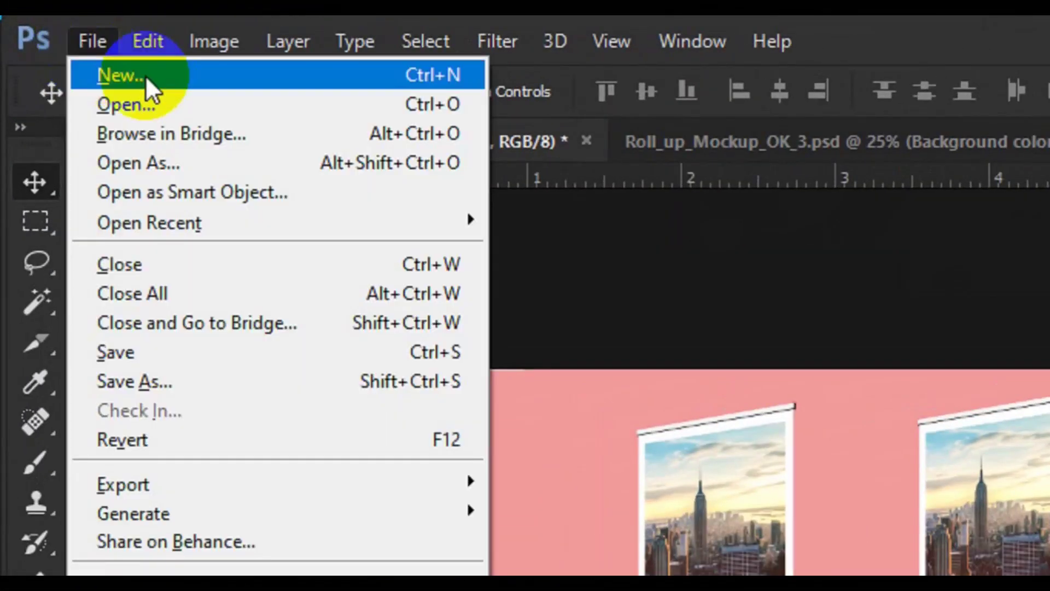
pyautogui.click(145, 74)
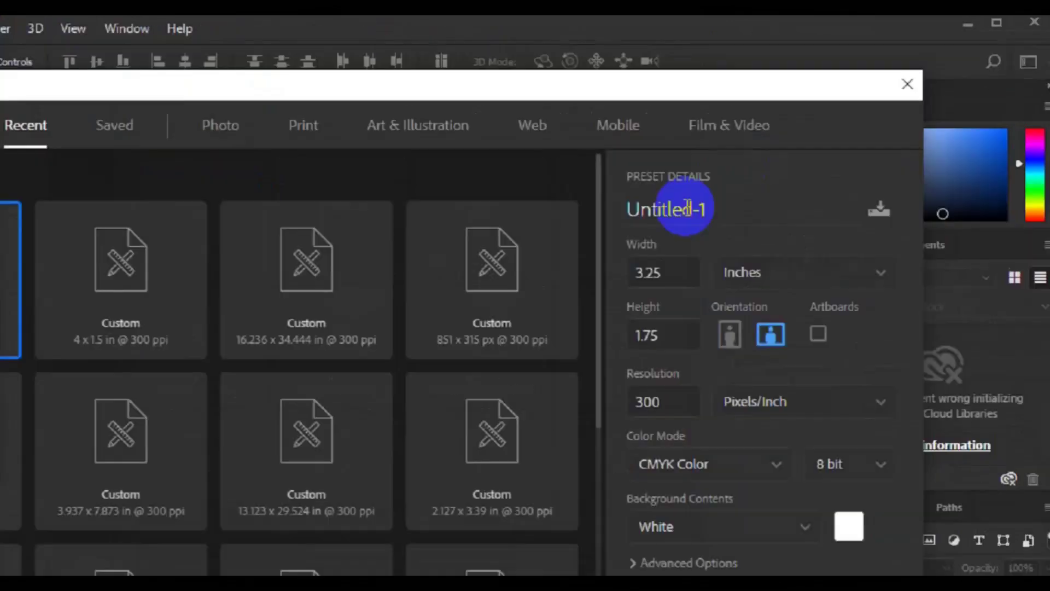
pyautogui.click(766, 161)
pyautogui.doubleClick(528, 298)
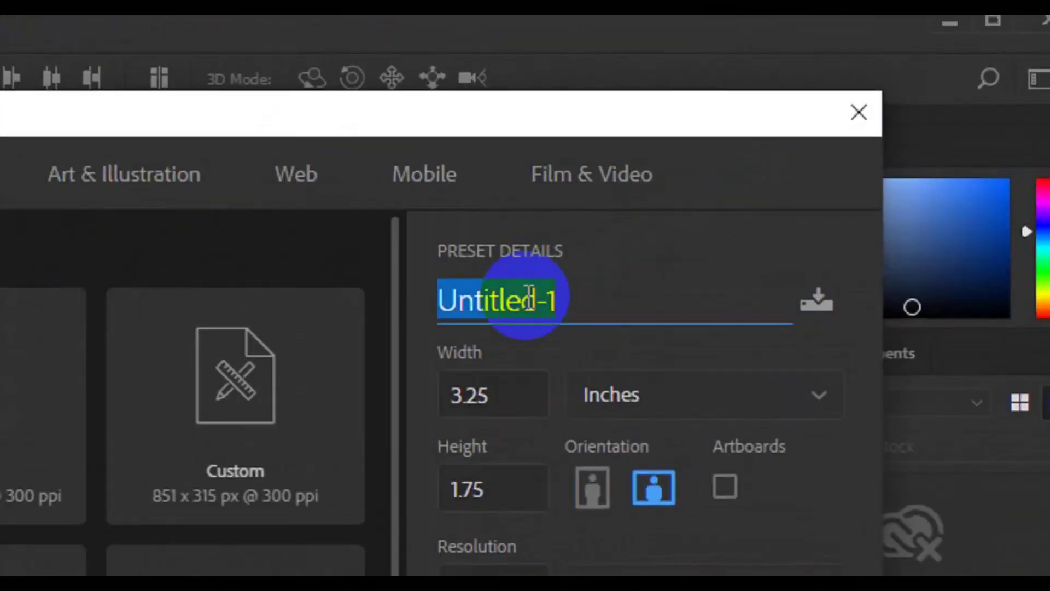
pyautogui.write('Creati')
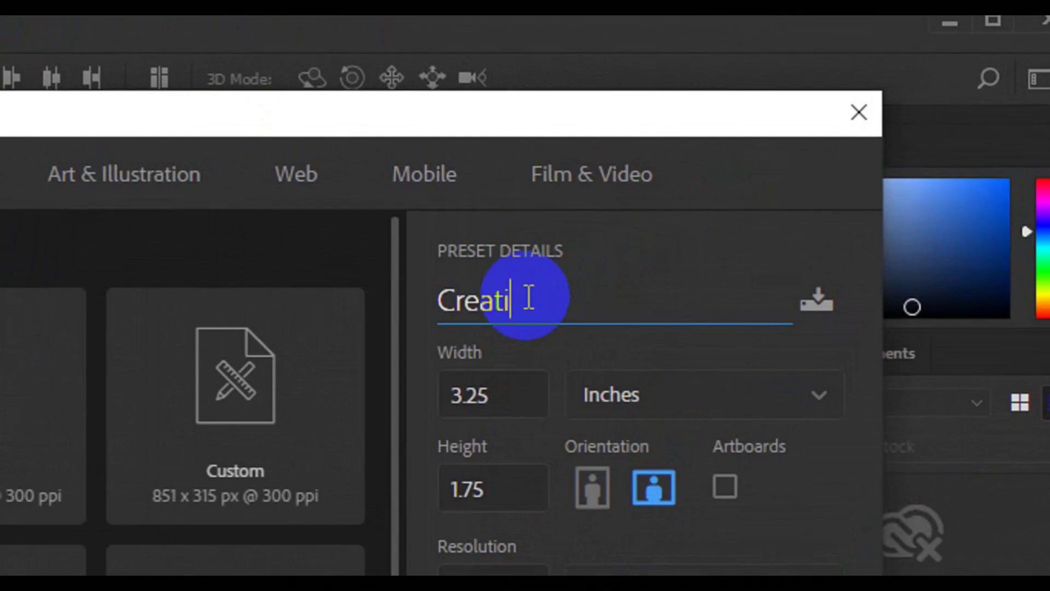
pyautogui.write('ve car')
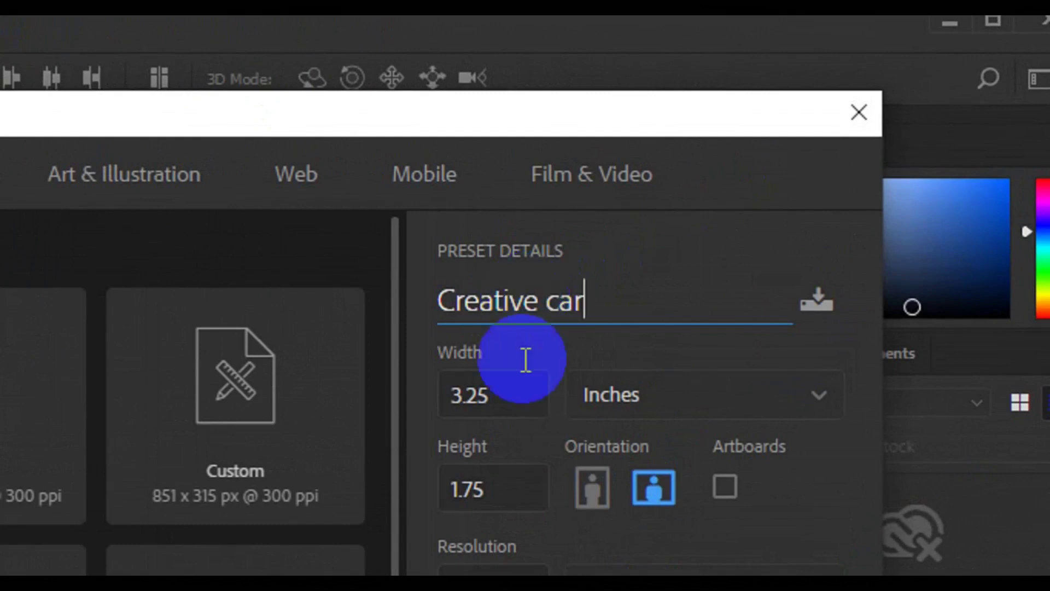
pyautogui.write('d Design')
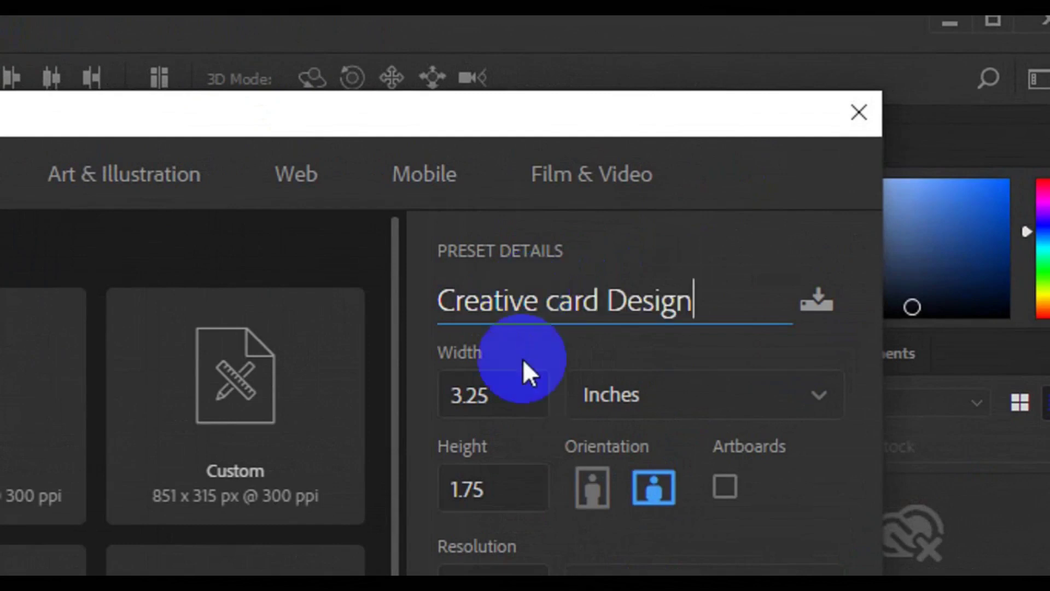
pyautogui.press('Tab')
pyautogui.press('Tab')
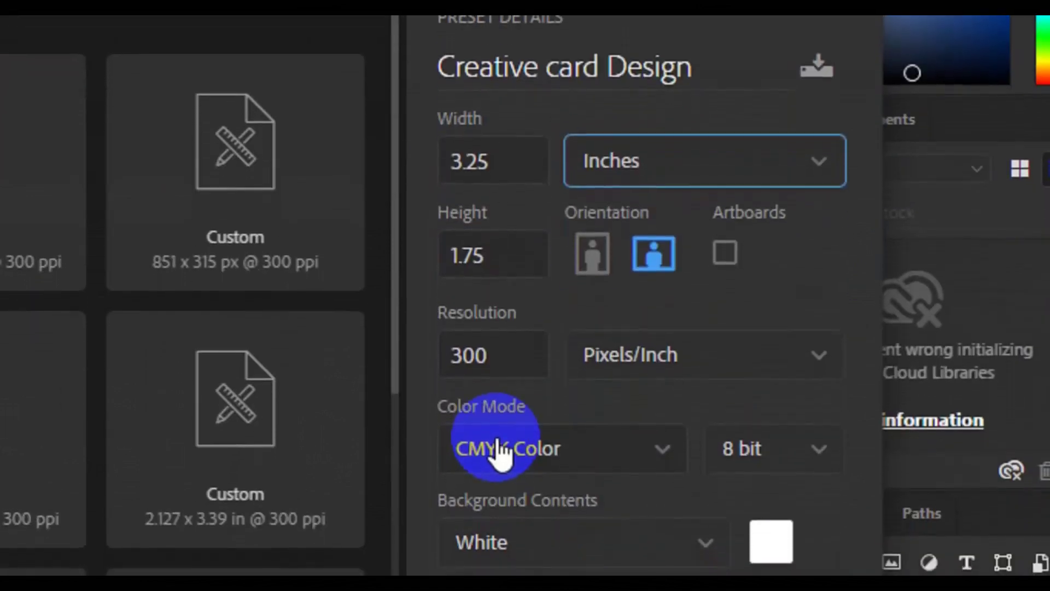
pyautogui.press('Tab')
pyautogui.press('Tab')
pyautogui.press('Tab')
pyautogui.press('Tab')
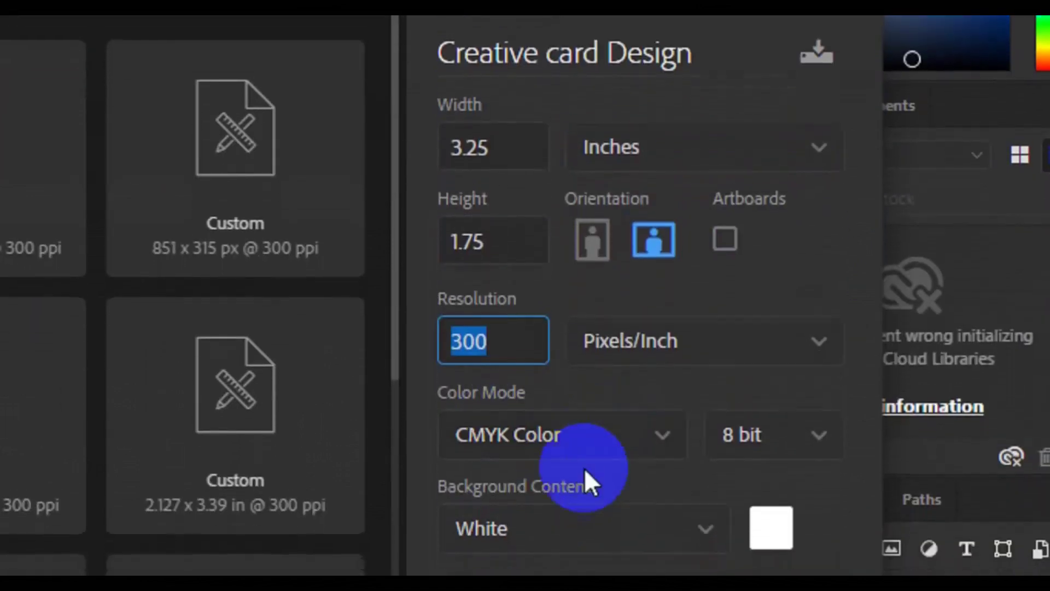
pyautogui.click(899, 530)
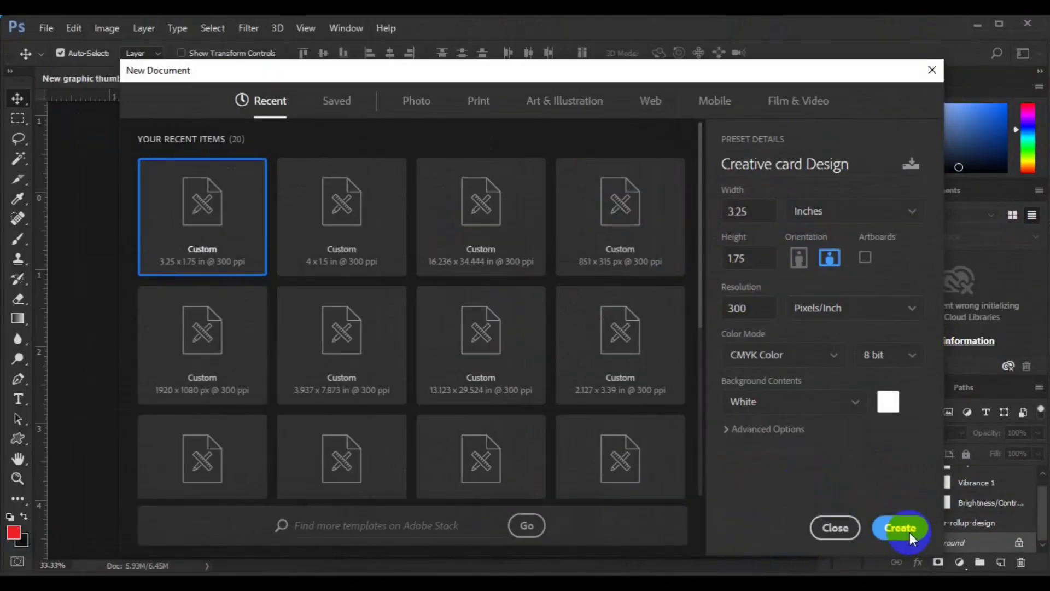
pyautogui.click(900, 528)
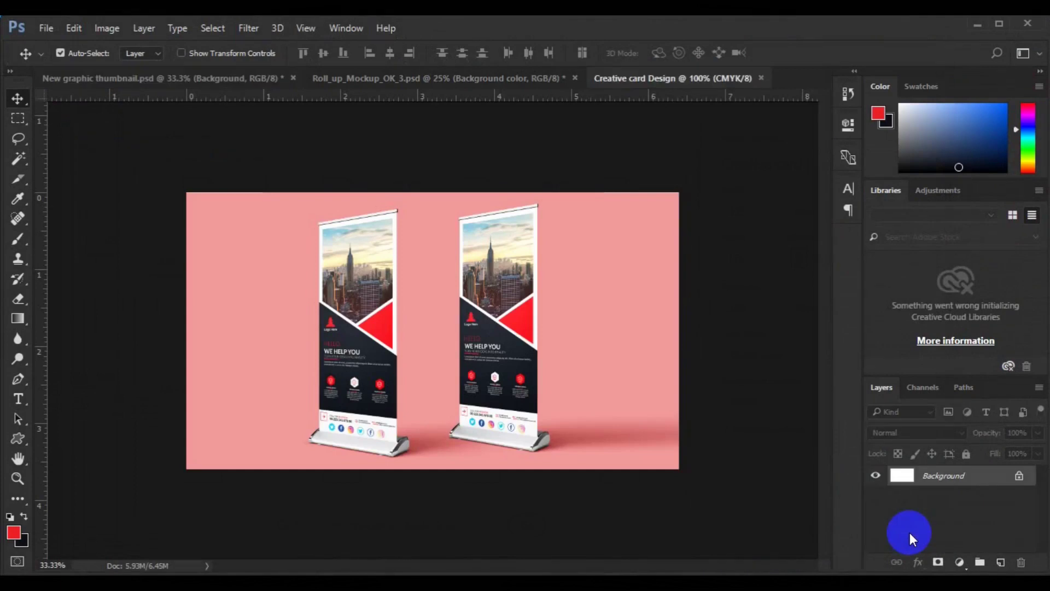
# - Frame the card with ruler guides on its left, top, right and bottom edges
pyautogui.hotkey('ctrl', '-')
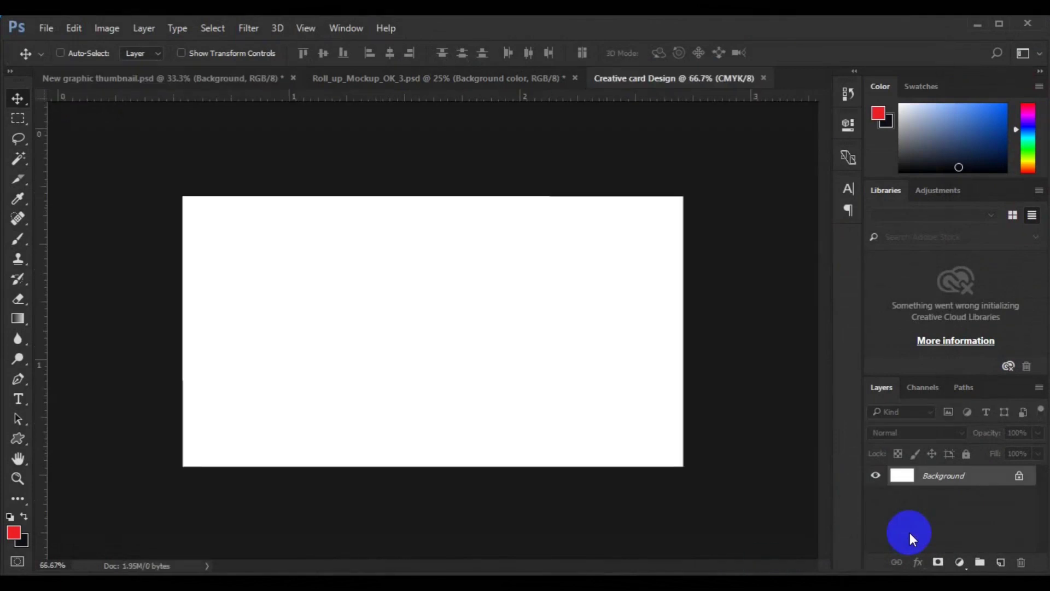
pyautogui.moveTo(45, 380); pyautogui.dragTo(178, 384)
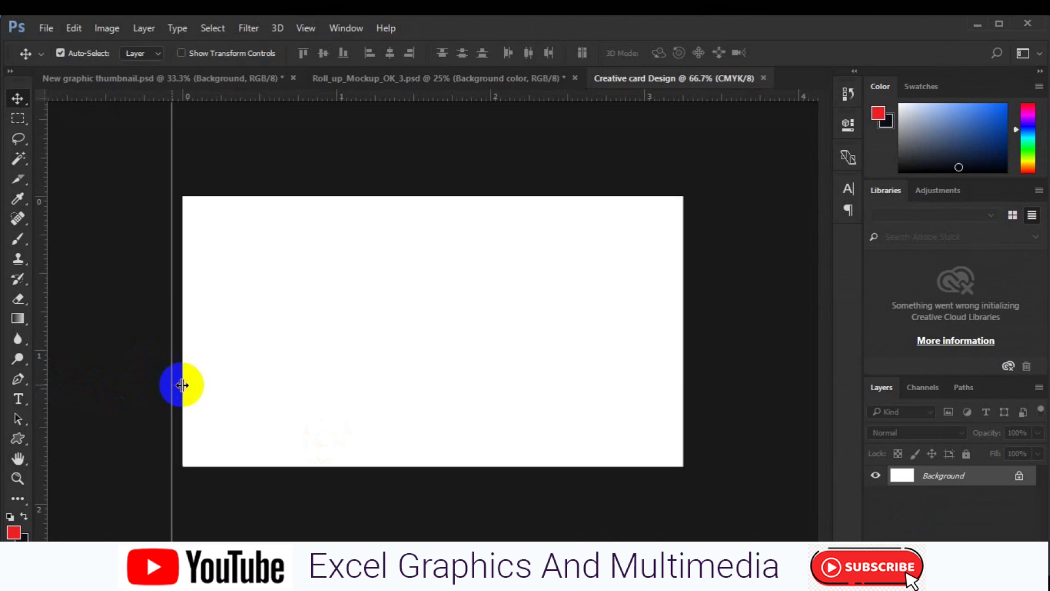
pyautogui.moveTo(182, 385); pyautogui.dragTo(446, 99)
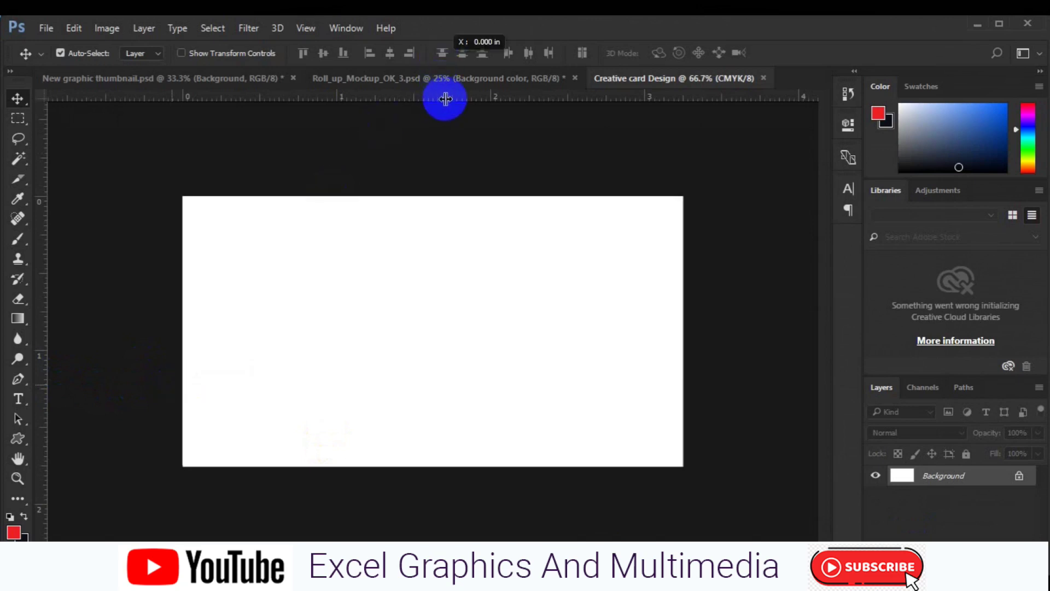
pyautogui.moveTo(446, 100); pyautogui.dragTo(444, 195)
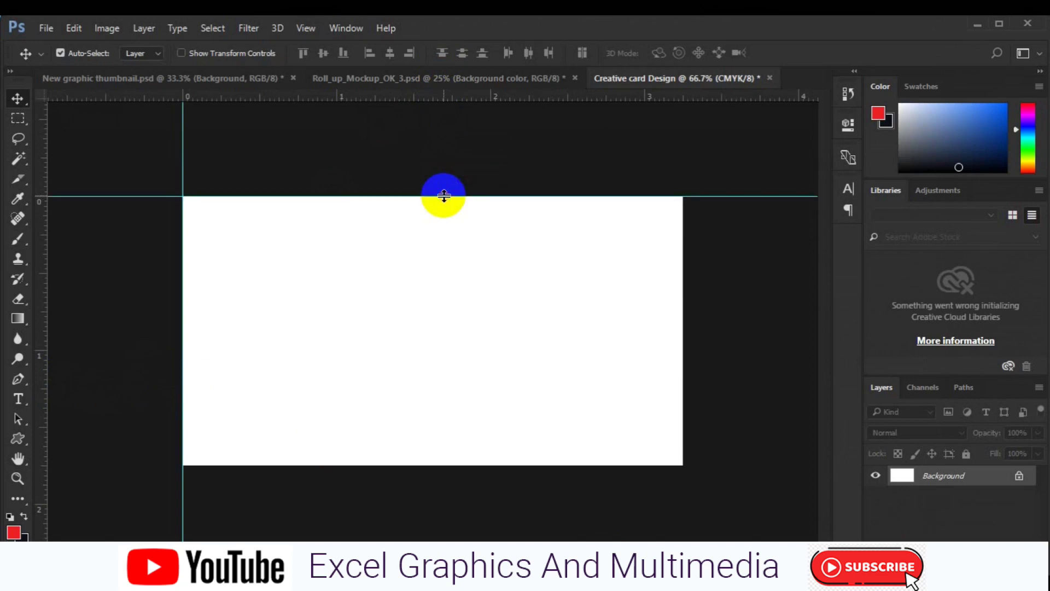
pyautogui.moveTo(43, 338); pyautogui.dragTo(682, 293)
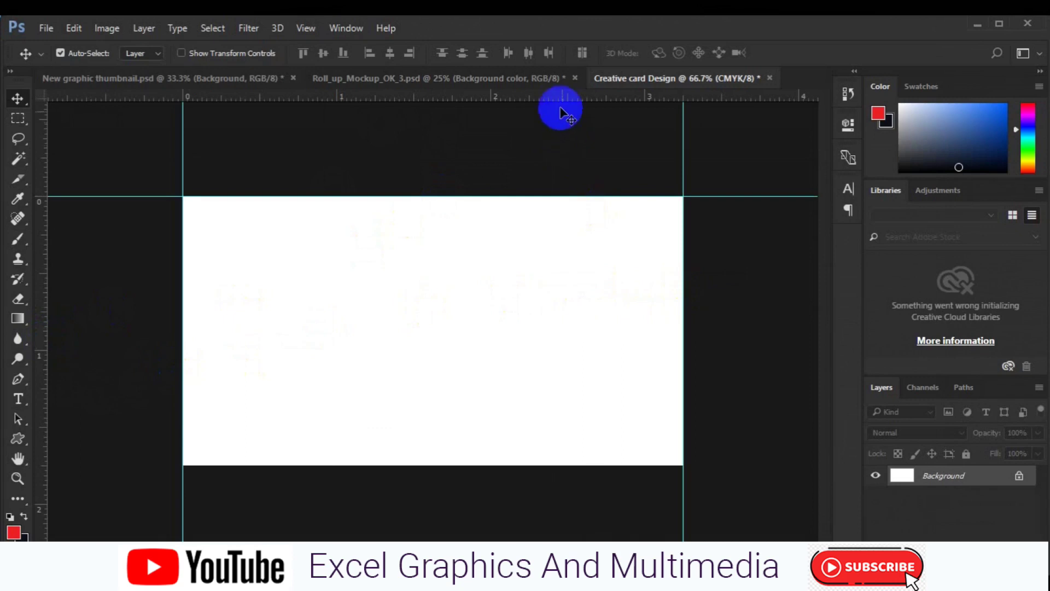
pyautogui.moveTo(557, 102); pyautogui.dragTo(562, 466)
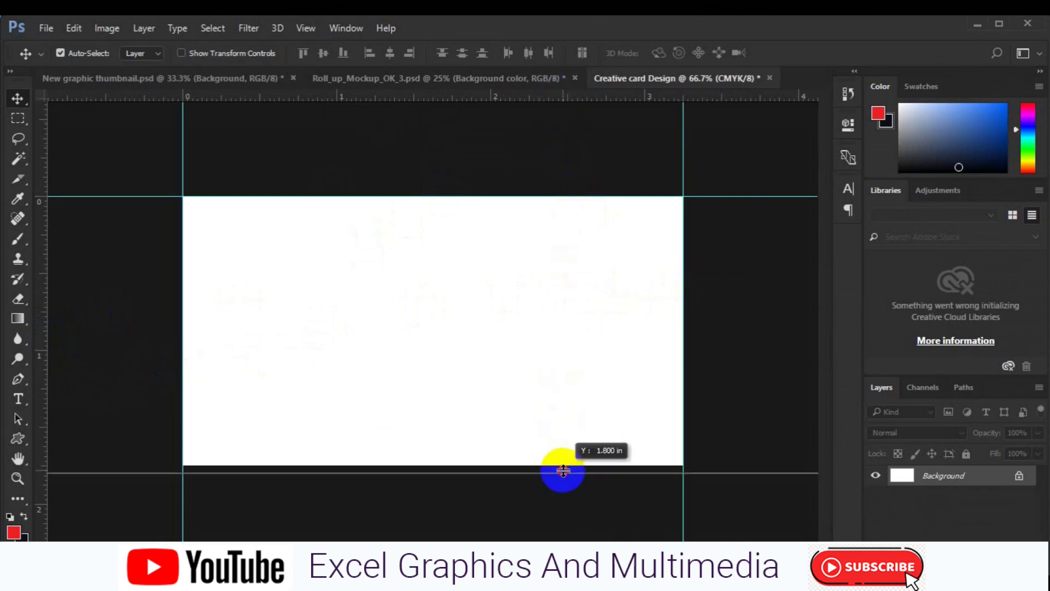
pyautogui.click(106, 28)
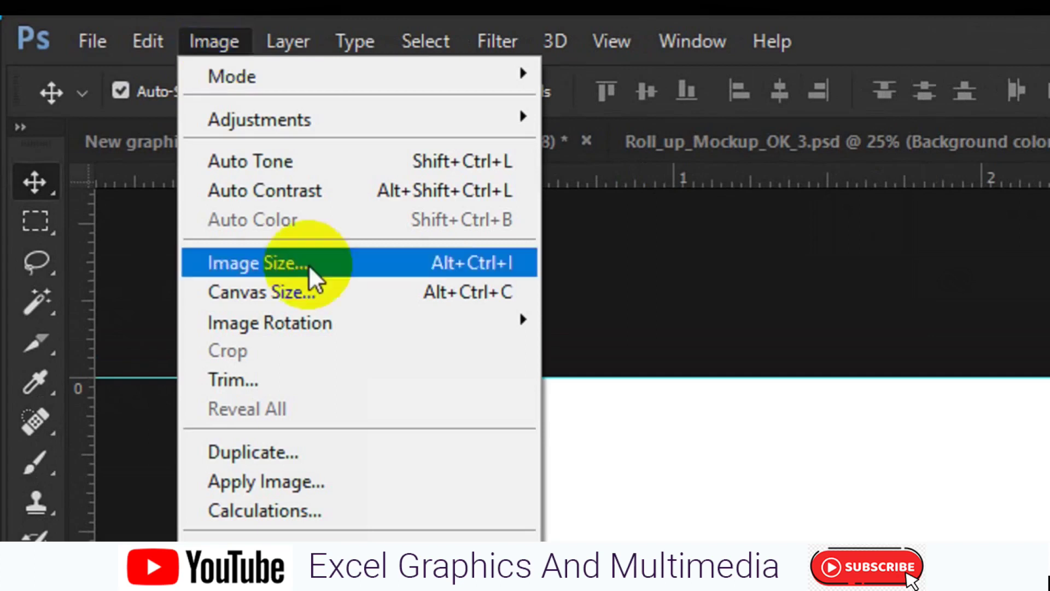
# - Enlarge the canvas by a relative 0.25 in width and height in Canvas Size
pyautogui.click(320, 293)
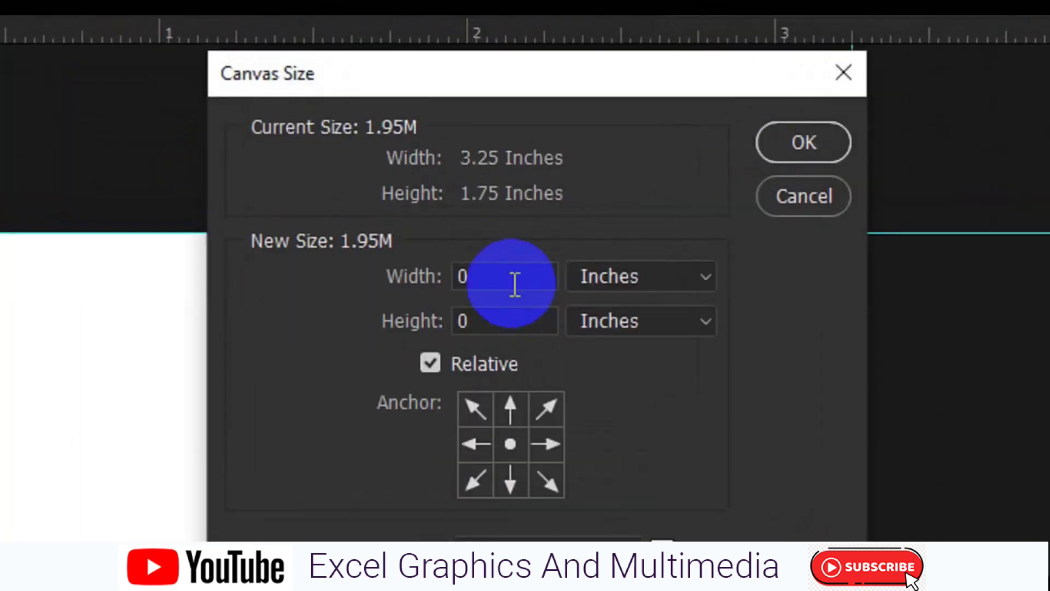
pyautogui.write('.25')
pyautogui.press('Tab')
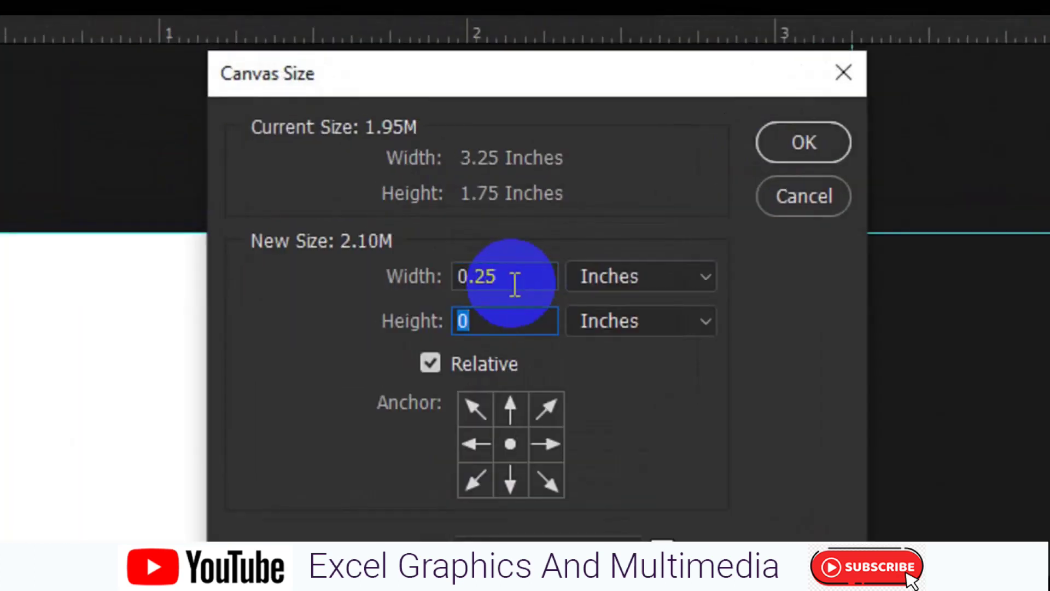
pyautogui.write('25')
pyautogui.click(789, 166)
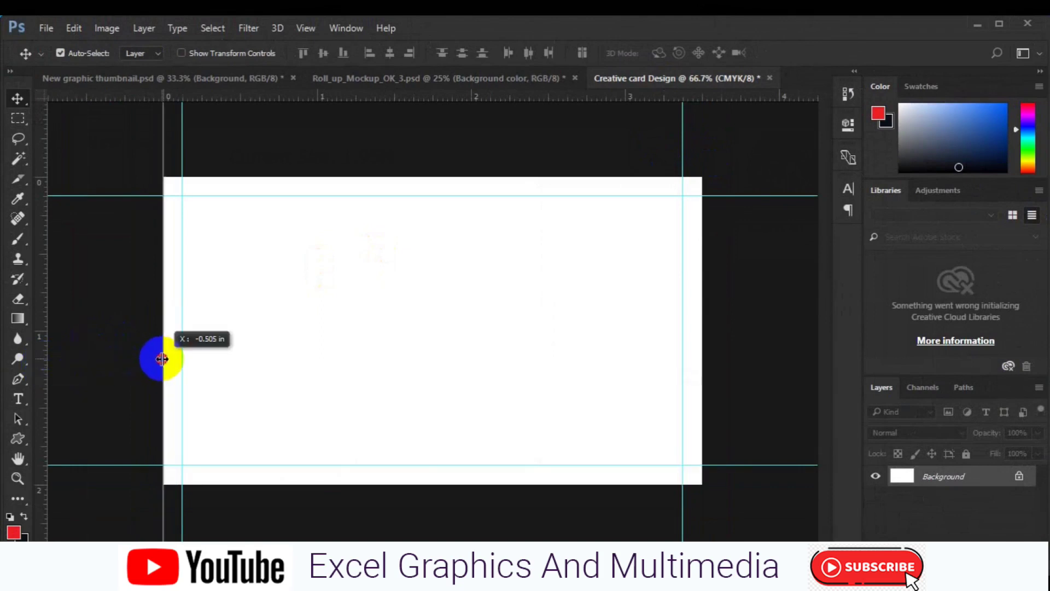
# - Add guides on the new left, top, bottom and right canvas edges
pyautogui.moveTo(162, 358); pyautogui.dragTo(164, 359)
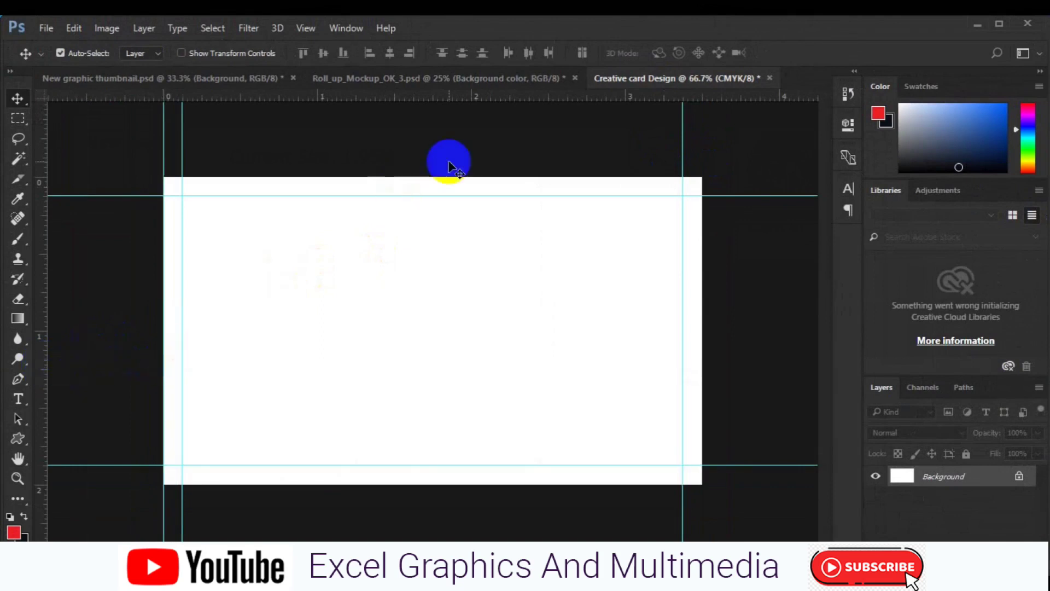
pyautogui.moveTo(432, 99); pyautogui.dragTo(442, 177)
pyautogui.moveTo(469, 97); pyautogui.dragTo(441, 484)
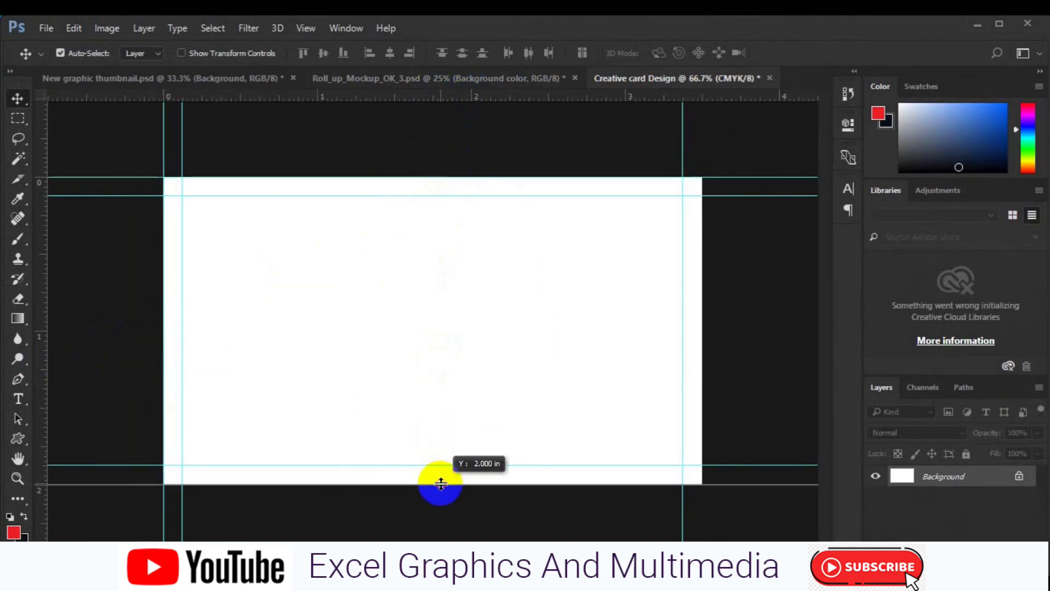
pyautogui.moveTo(440, 484); pyautogui.dragTo(440, 485)
pyautogui.moveTo(64, 383); pyautogui.dragTo(698, 301)
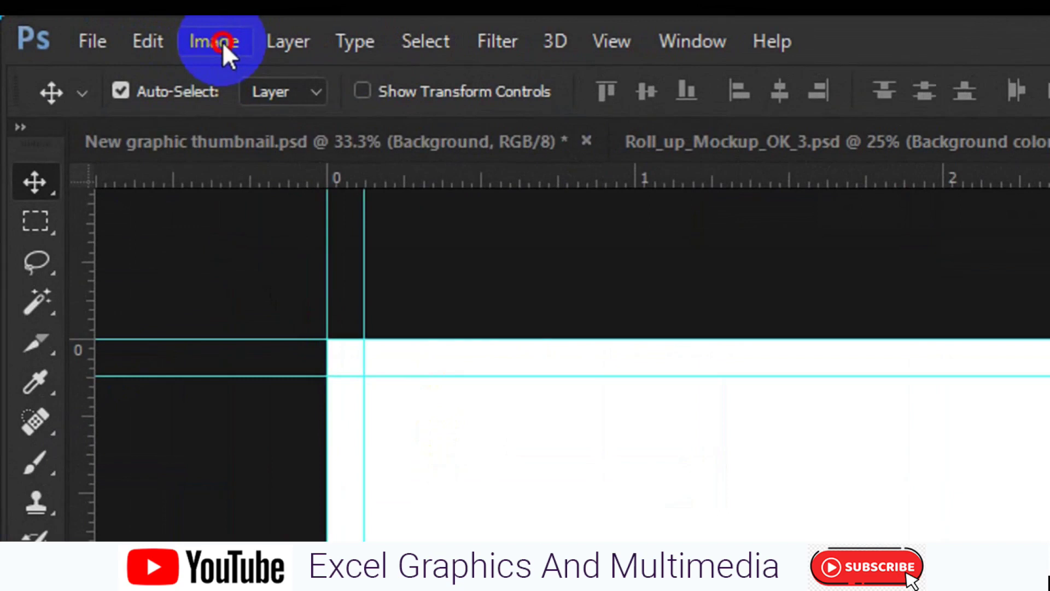
# - Add another relative 0.25 in to the canvas width and height, then zoom out
pyautogui.click(223, 42)
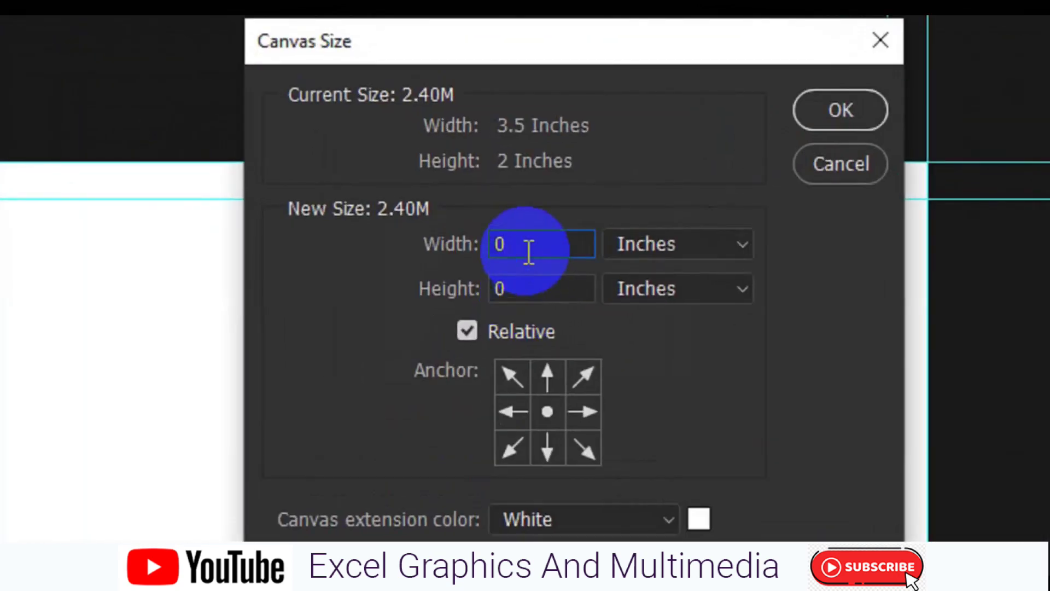
pyautogui.write('.25')
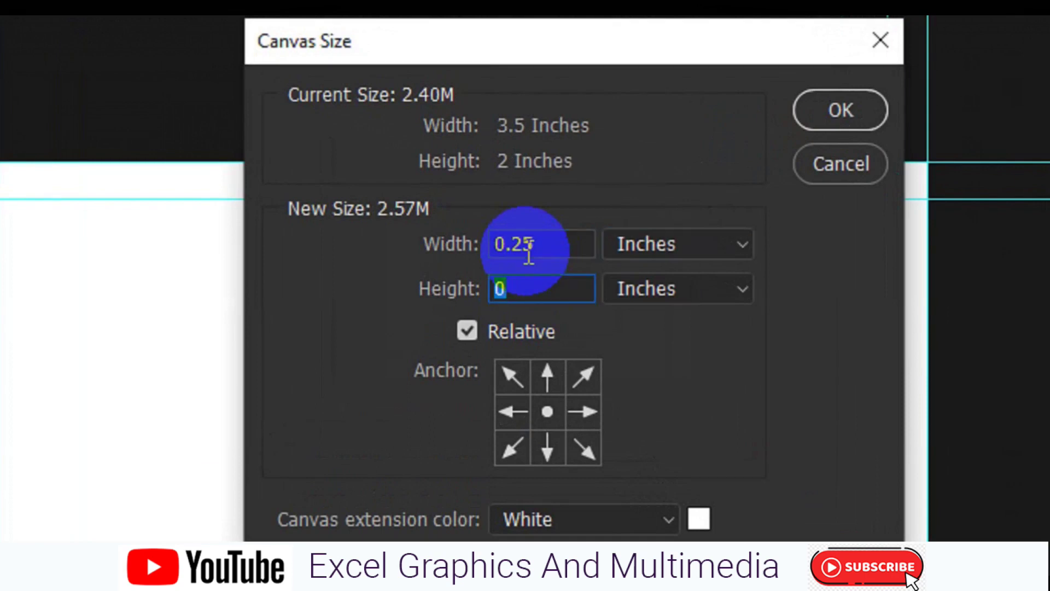
pyautogui.write('25')
pyautogui.press('Return')
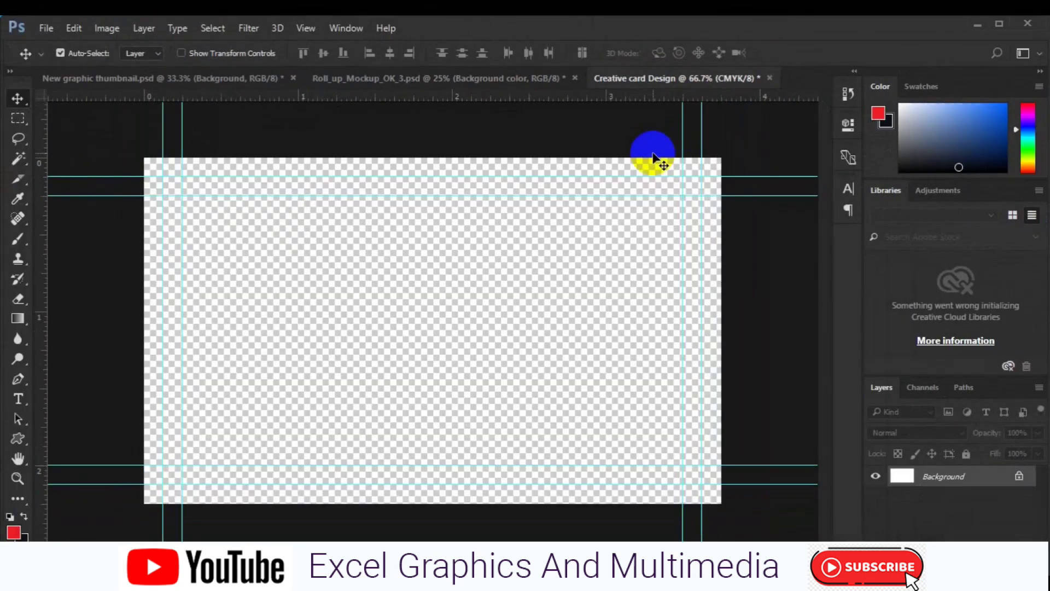
pyautogui.hotkey('ctrl', '-')
pyautogui.hotkey('ctrl', '-')
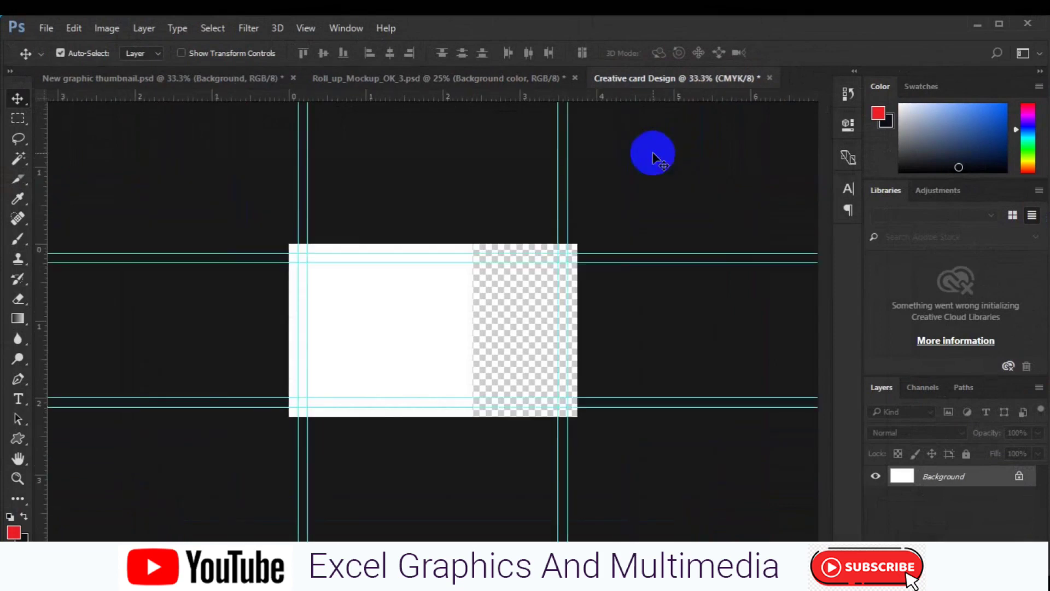
# - Draw a closed blue crescent shape with the Pen tool from the card's bottom to top edge
pyautogui.click(18, 383)
pyautogui.click(349, 418)
pyautogui.moveTo(457, 245); pyautogui.dragTo(469, 99)
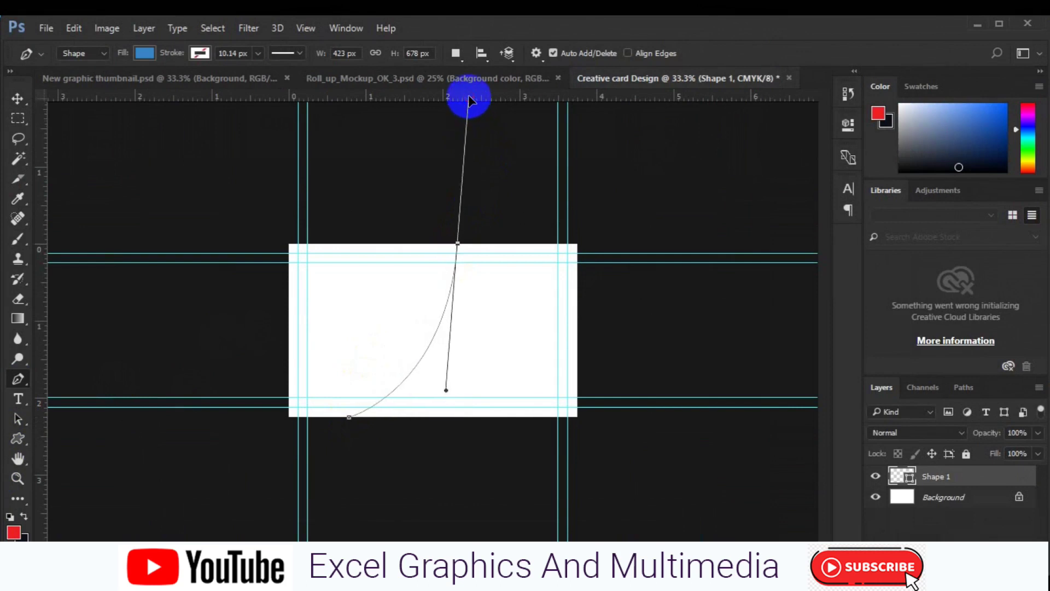
pyautogui.moveTo(470, 99); pyautogui.dragTo(469, 98)
pyautogui.click(458, 245)
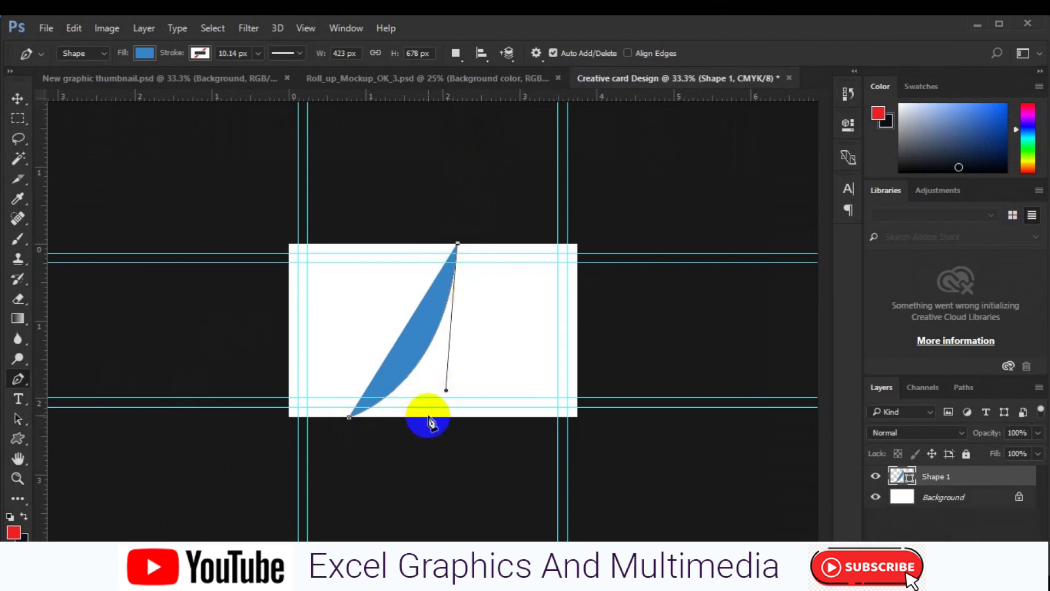
pyautogui.moveTo(428, 417); pyautogui.dragTo(374, 526)
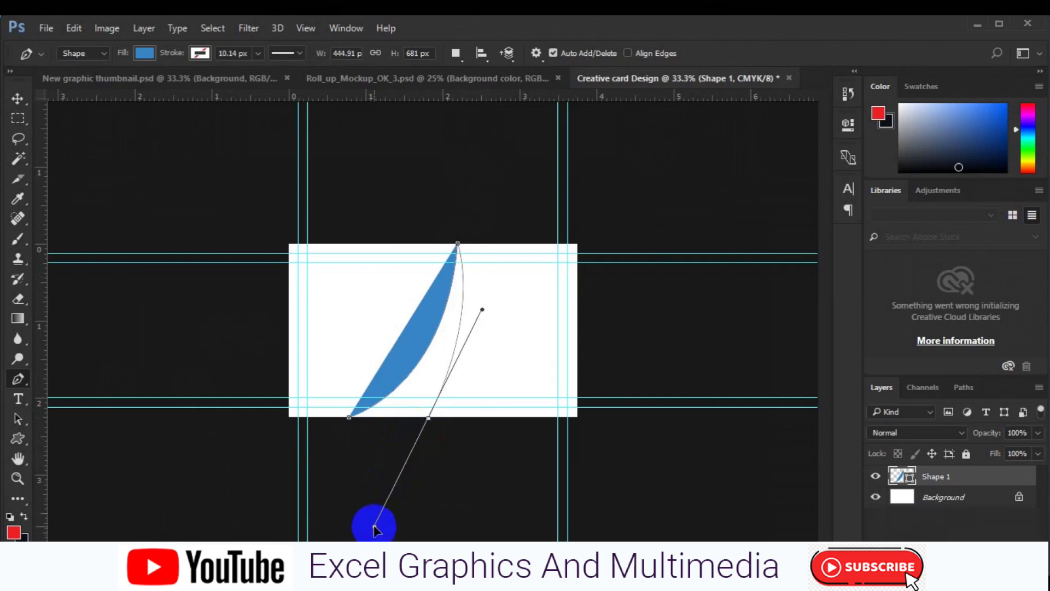
pyautogui.moveTo(376, 529); pyautogui.dragTo(374, 526)
pyautogui.click(430, 419)
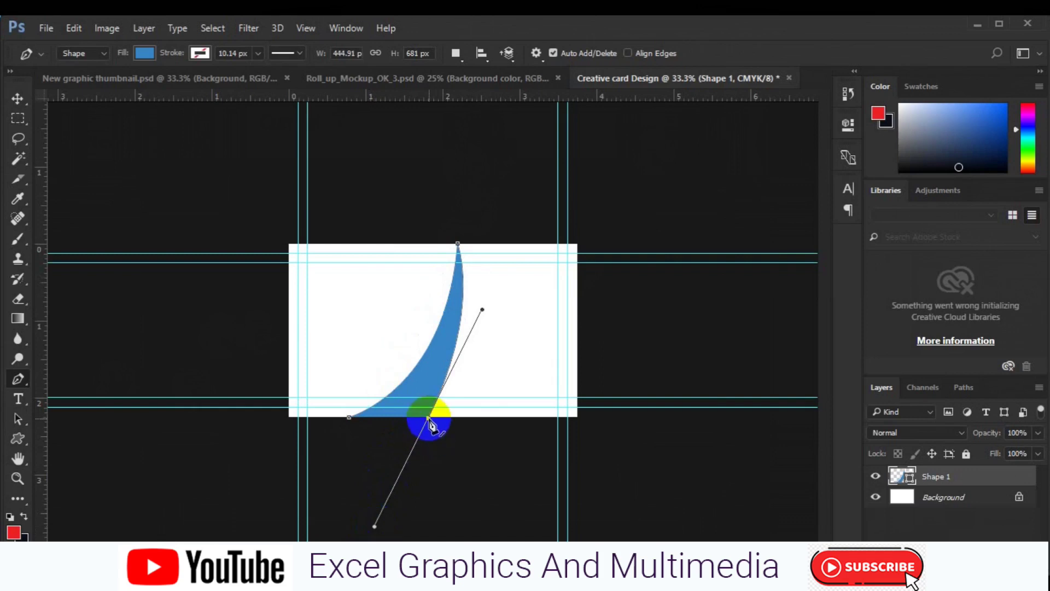
pyautogui.click(429, 419)
pyautogui.click(349, 418)
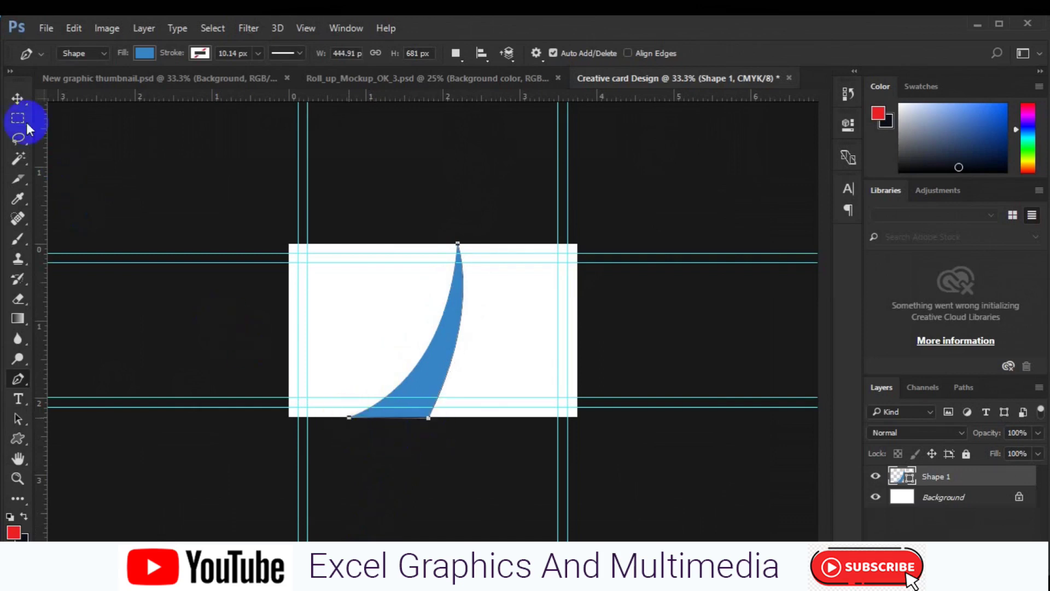
# - Rotate the crescent about -6° with Free Transform, then delete its Shape 1 layer
pyautogui.click(18, 106)
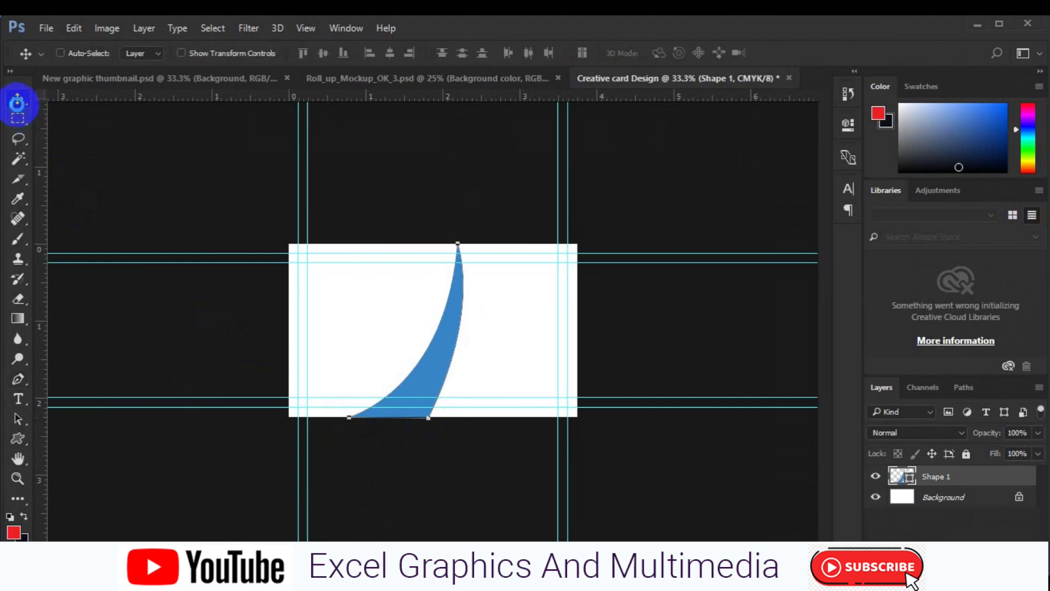
pyautogui.click(334, 190)
pyautogui.click(390, 227)
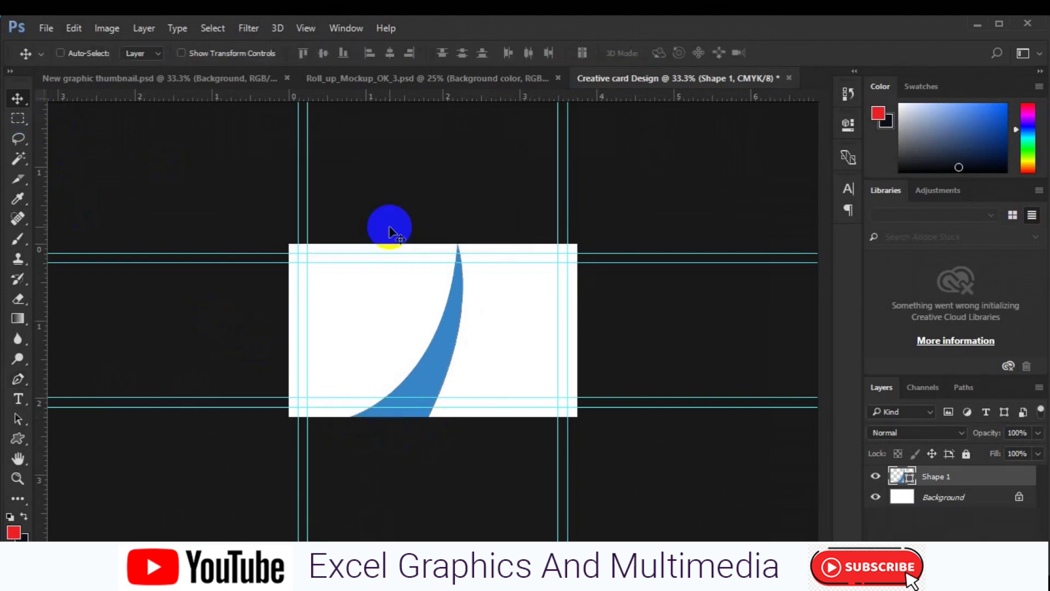
pyautogui.click(496, 239)
pyautogui.moveTo(490, 226); pyautogui.dragTo(486, 227)
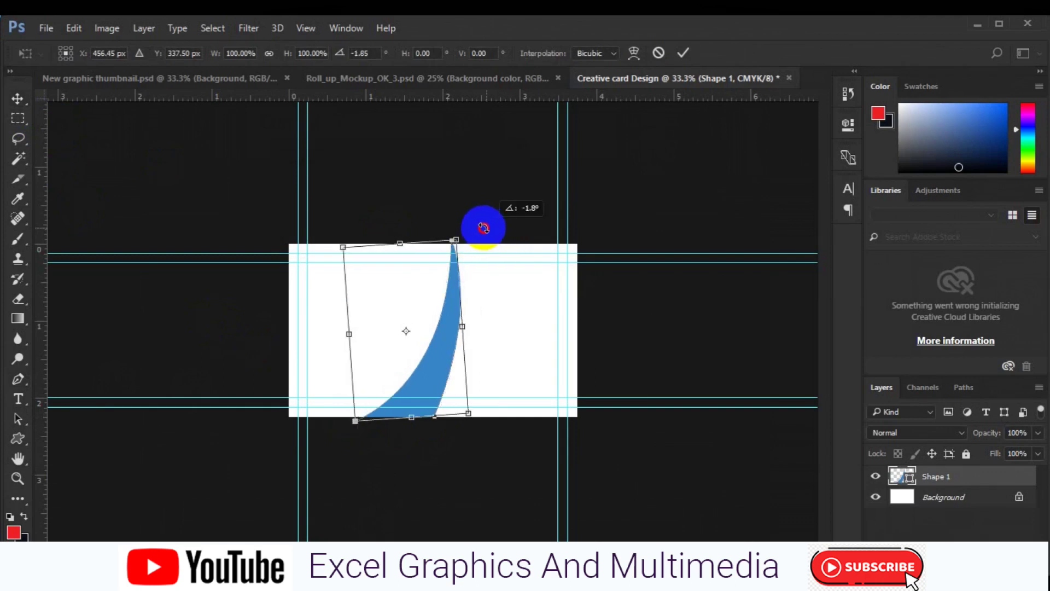
pyautogui.moveTo(486, 228); pyautogui.dragTo(479, 229)
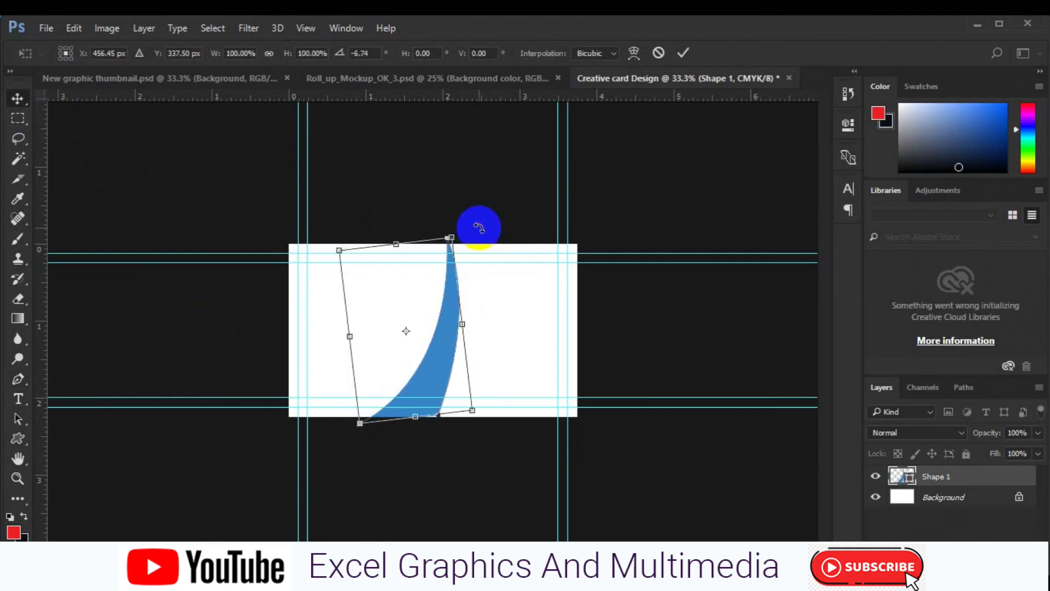
pyautogui.press('Return')
pyautogui.press('Delete')
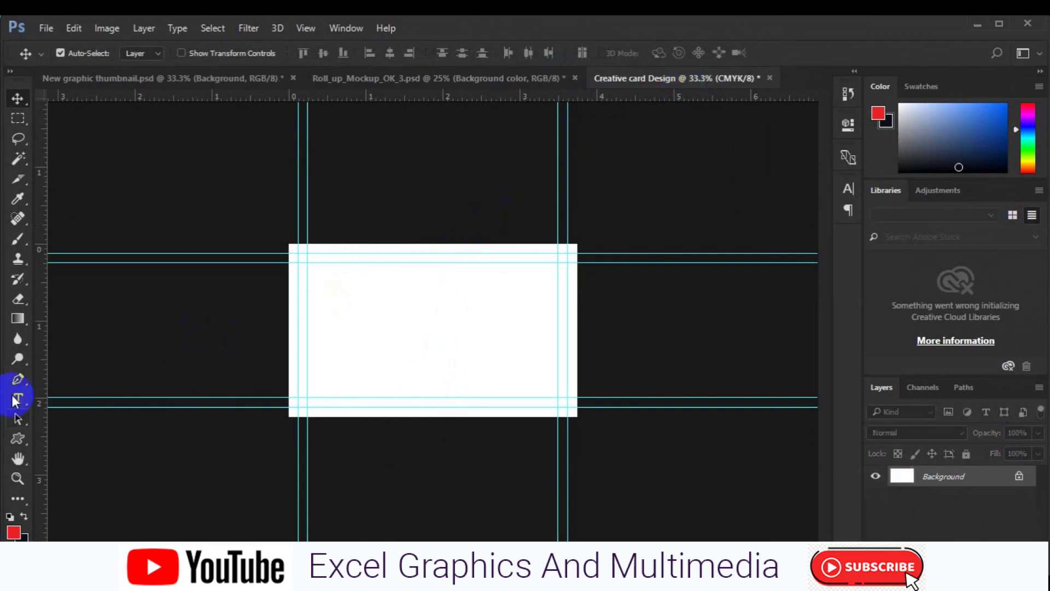
# - Pen-draw a closed blue crescent on Shape 1 spanning the card's top and bottom edges
pyautogui.click(17, 379)
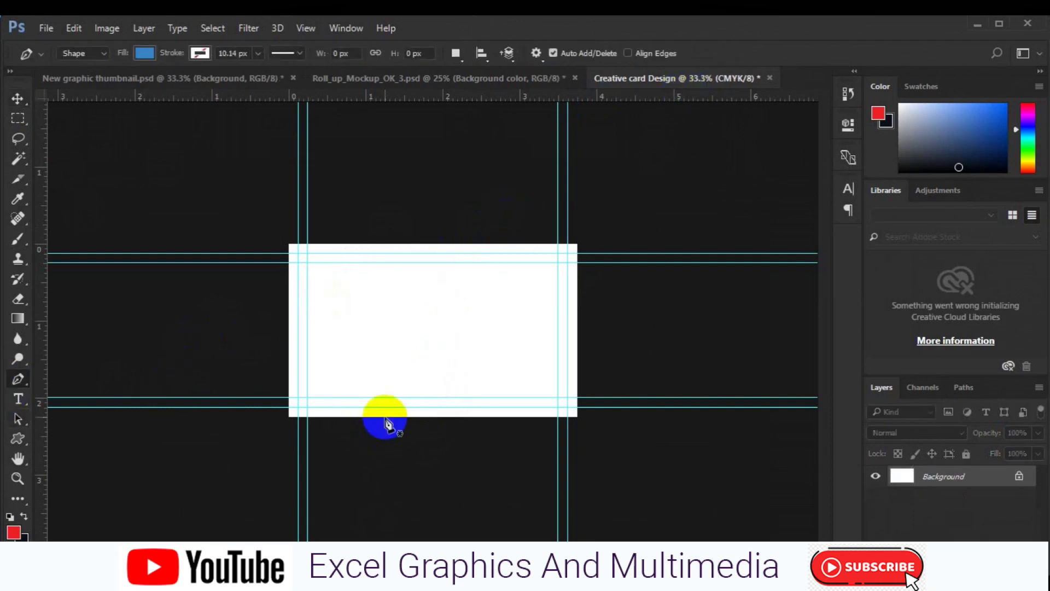
pyautogui.click(457, 251)
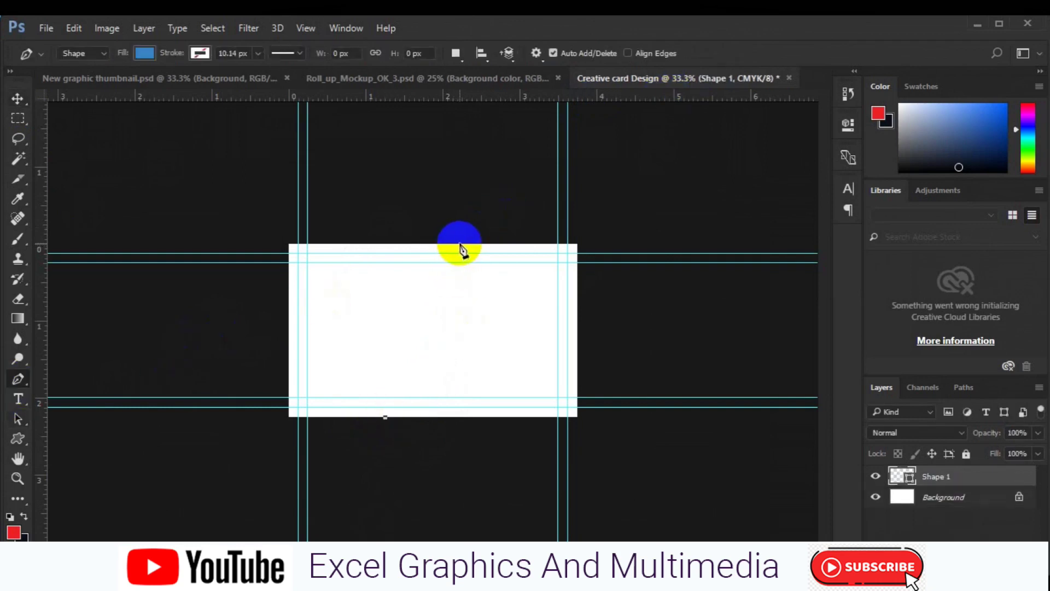
pyautogui.moveTo(460, 249); pyautogui.dragTo(441, 95)
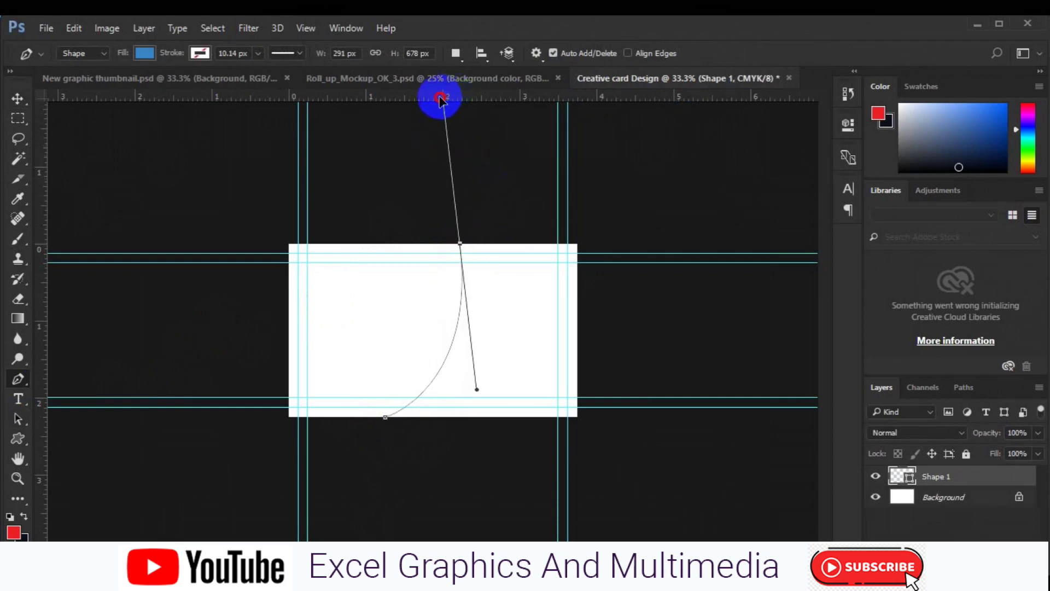
pyautogui.moveTo(441, 94); pyautogui.dragTo(443, 94)
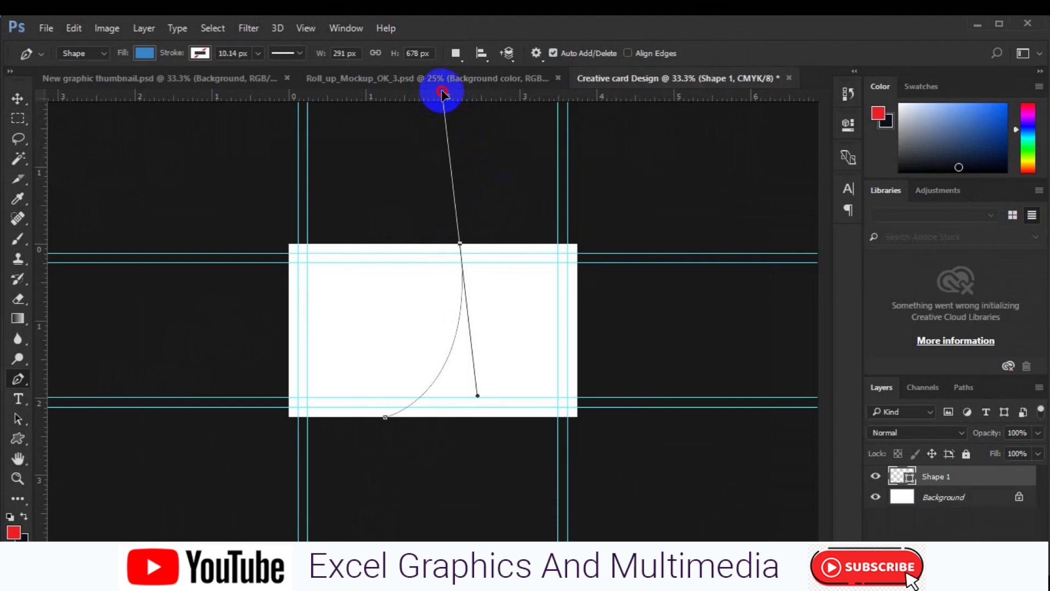
pyautogui.click(460, 244)
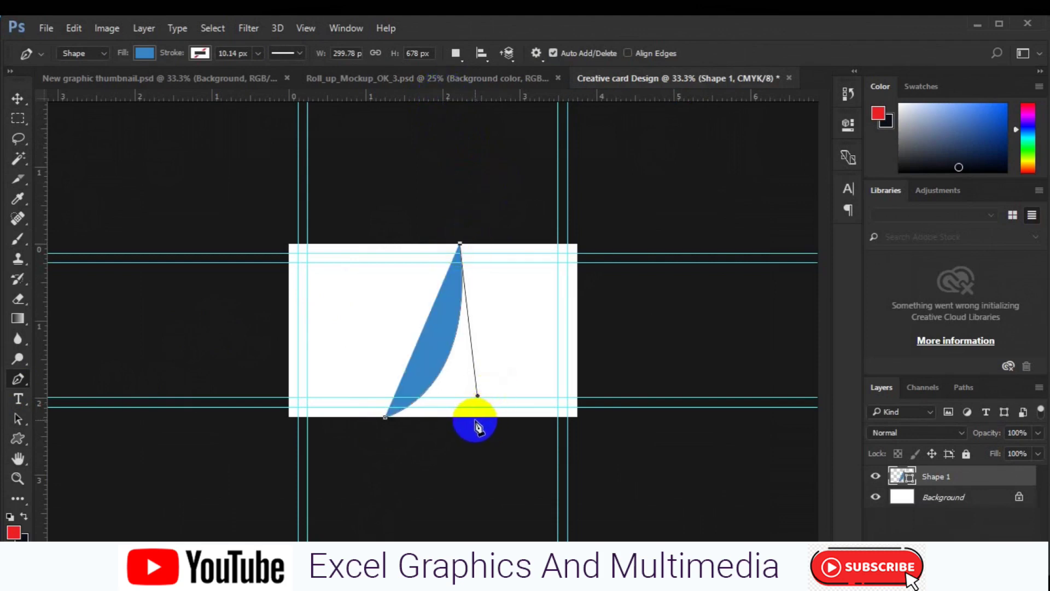
pyautogui.moveTo(475, 417); pyautogui.dragTo(420, 524)
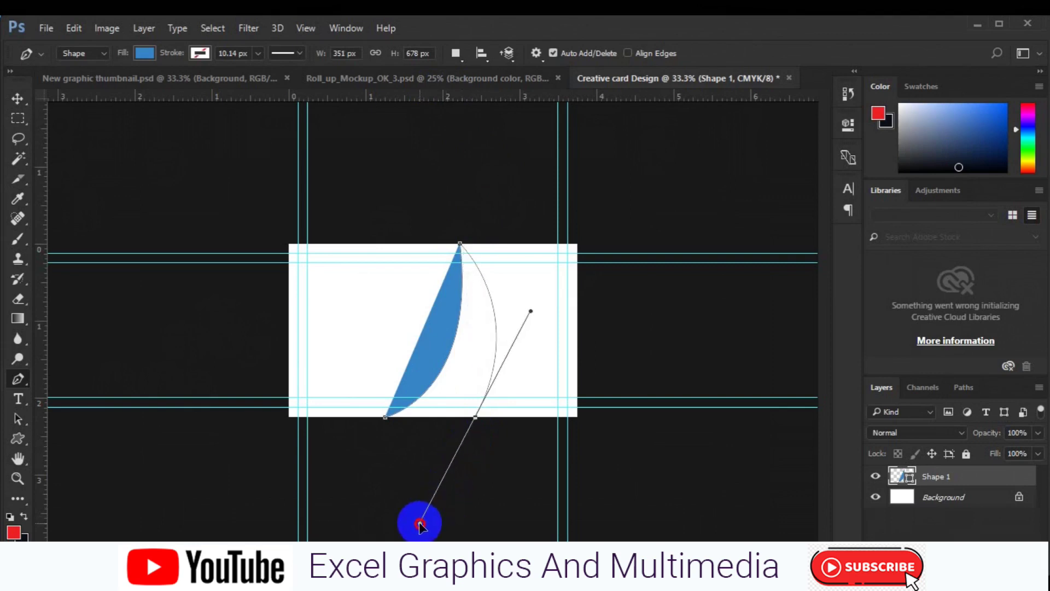
pyautogui.moveTo(419, 525); pyautogui.dragTo(420, 529)
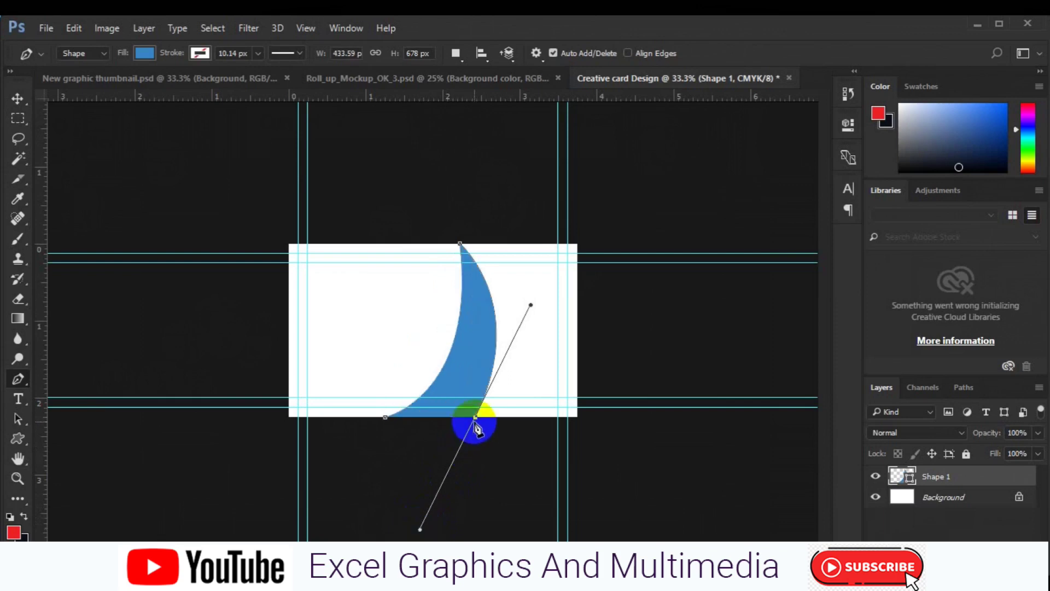
pyautogui.click(475, 417)
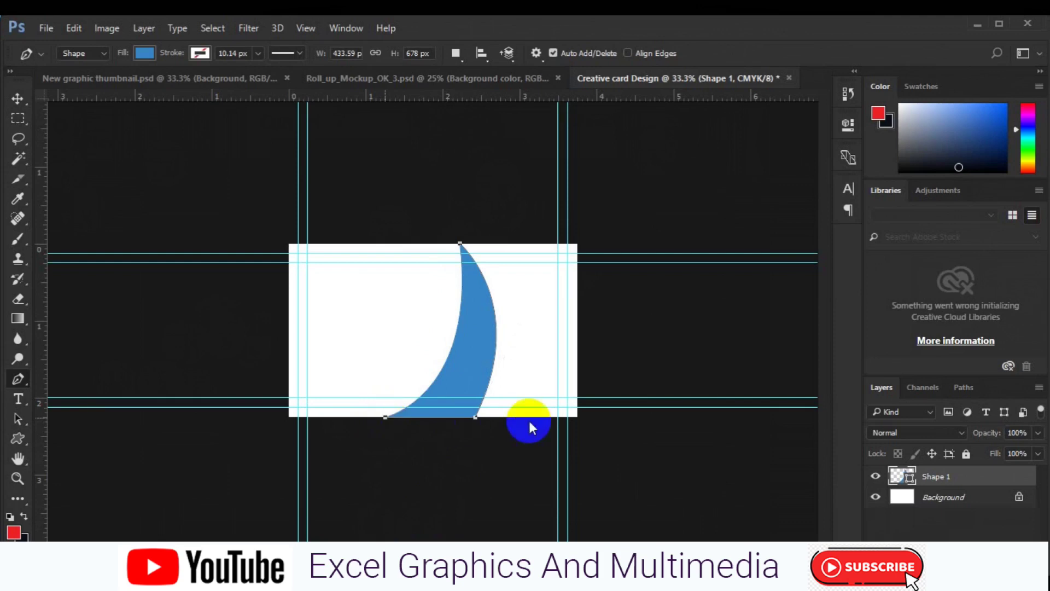
pyautogui.click(940, 495)
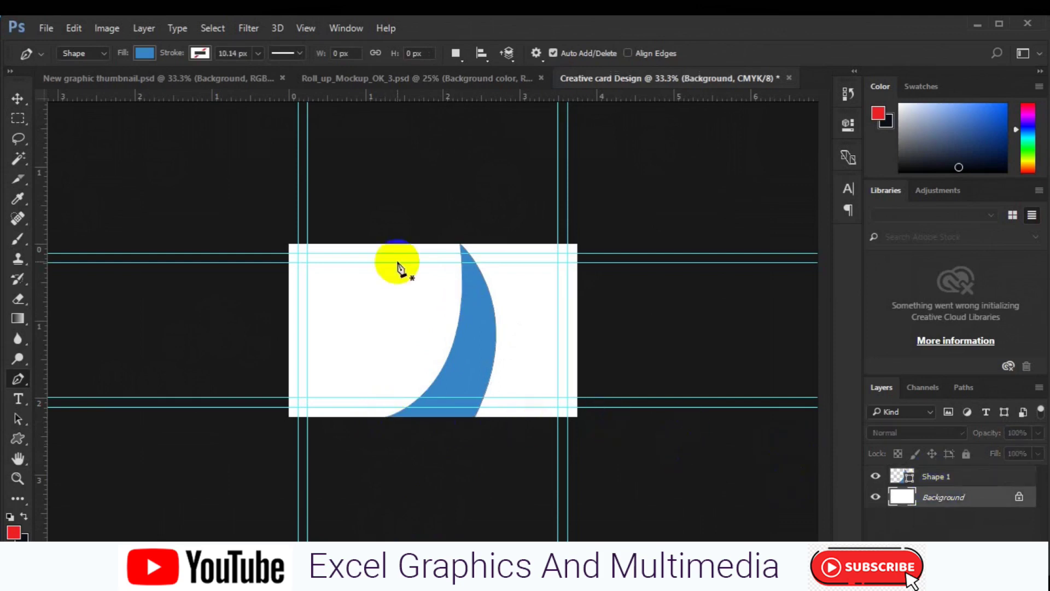
# - Draw a second closed curved shape inside the blue crescent
pyautogui.click(387, 244)
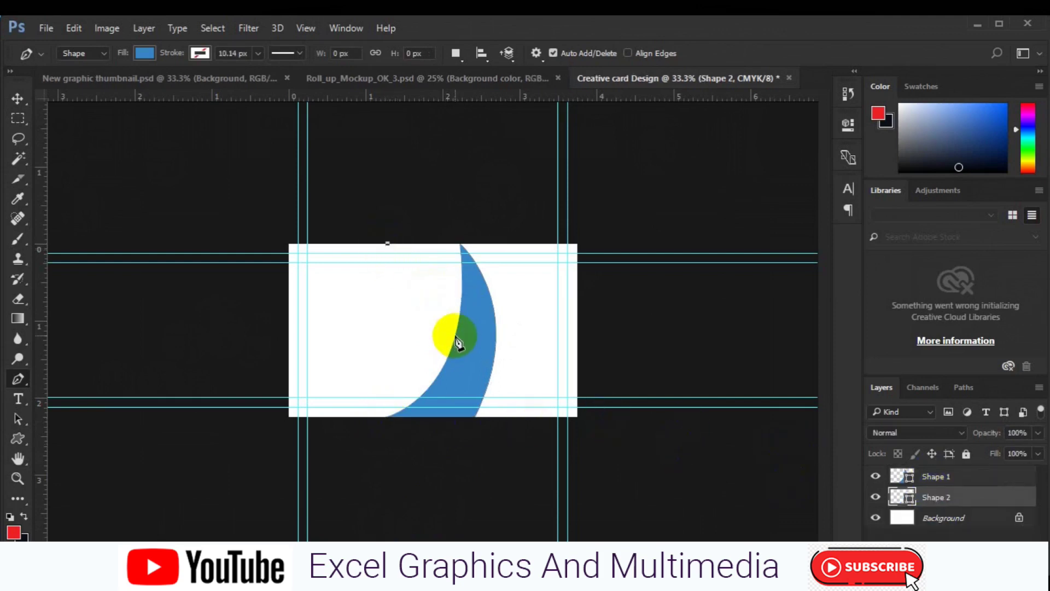
pyautogui.moveTo(456, 336); pyautogui.dragTo(457, 411)
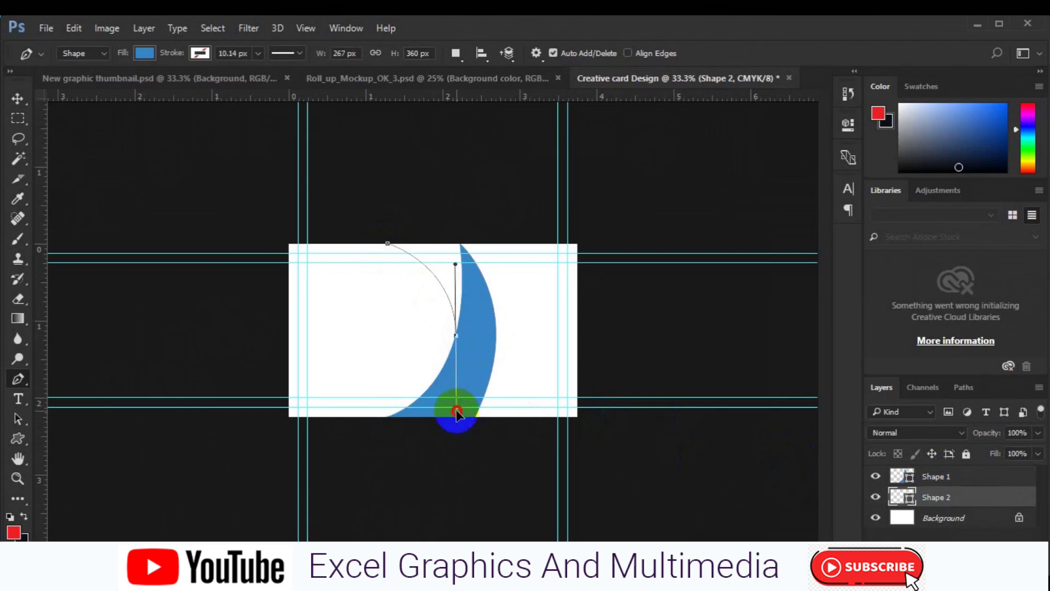
pyautogui.moveTo(457, 414)
pyautogui.mouseDown()
pyautogui.moveTo(457, 336)
pyautogui.moveTo(480, 321)
pyautogui.mouseUp()
pyautogui.click(463, 249)
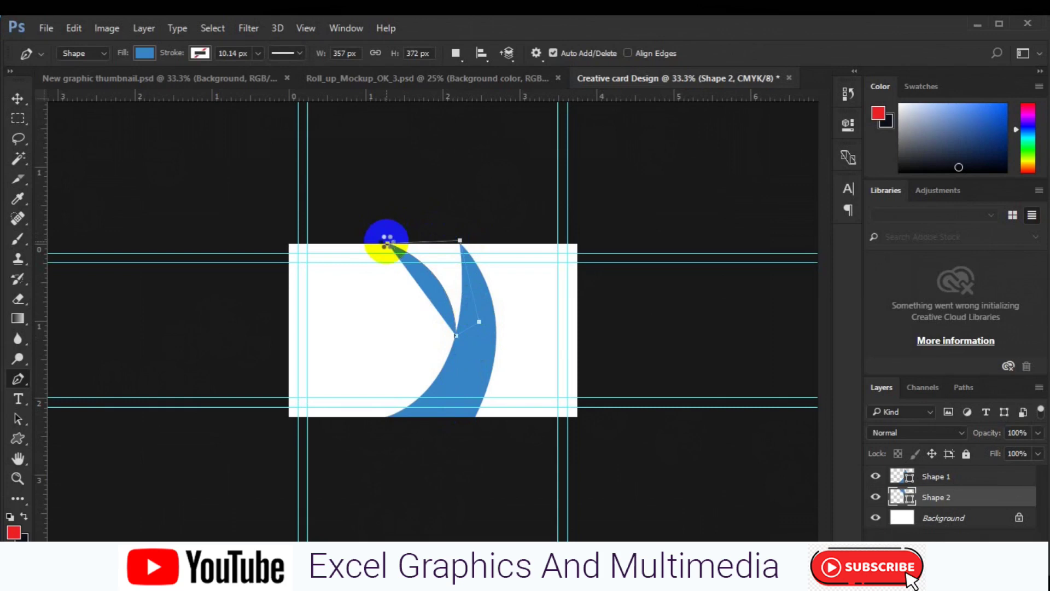
pyautogui.click(387, 243)
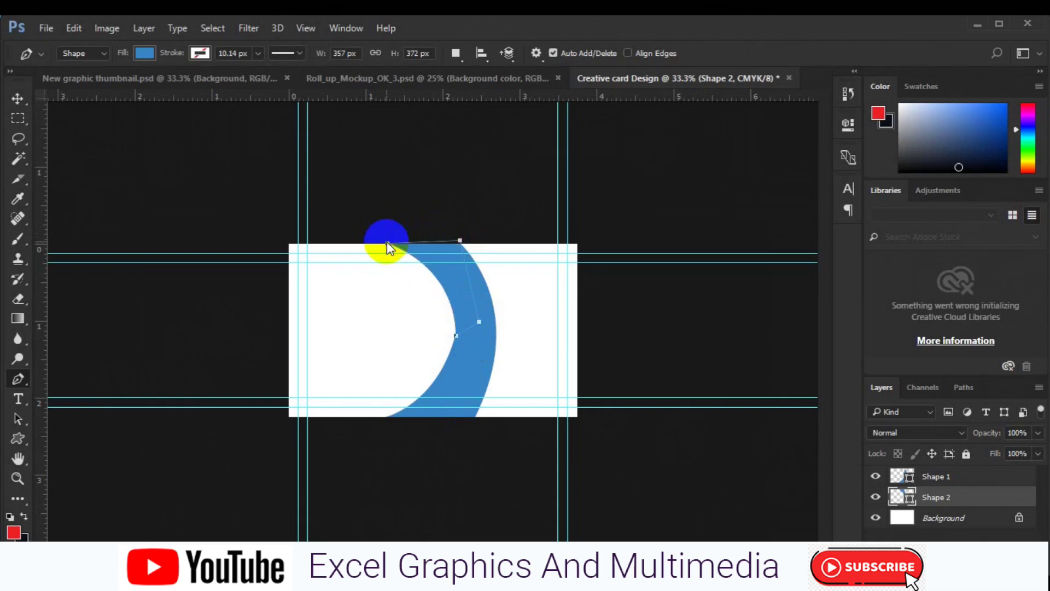
# - Fill Shape 2 with dark navy and add a new empty Layer 1
pyautogui.doubleClick(911, 506)
pyautogui.click(771, 408)
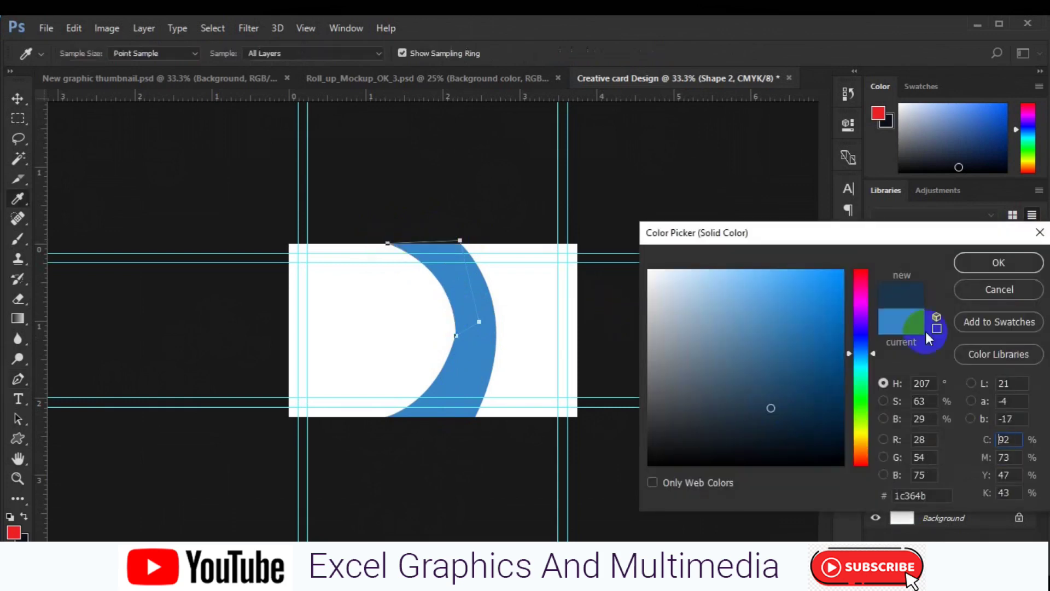
pyautogui.click(986, 261)
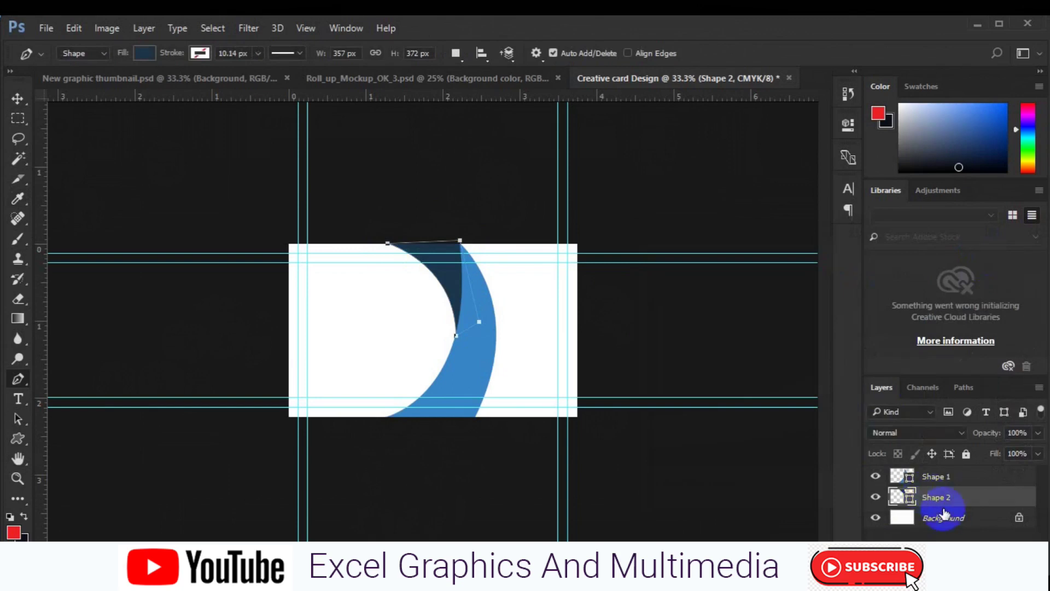
pyautogui.click(996, 547)
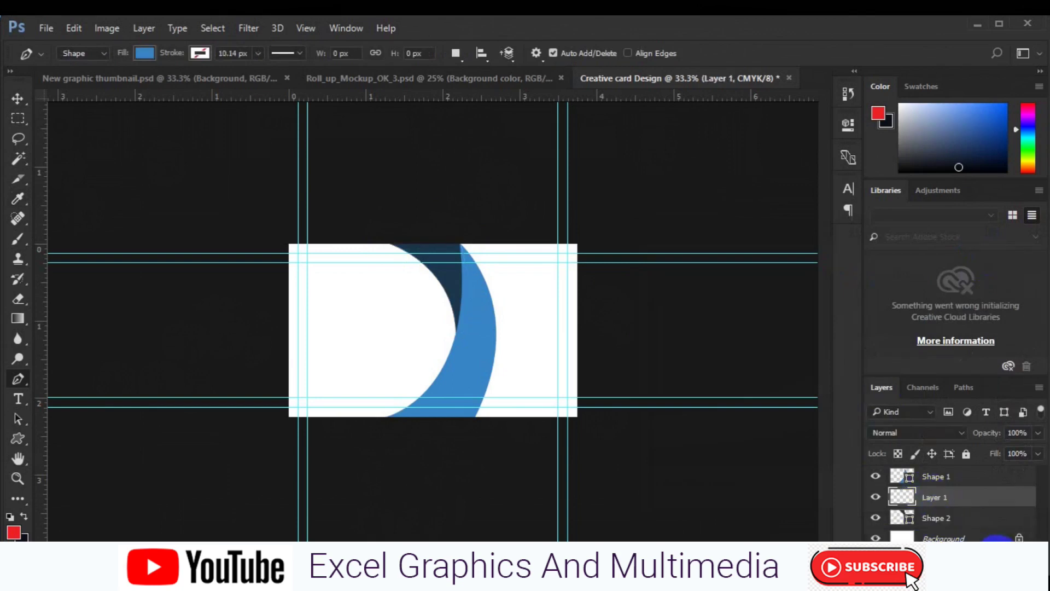
# - Pen-draw a third closed curved shape along the blue crescent
pyautogui.click(368, 416)
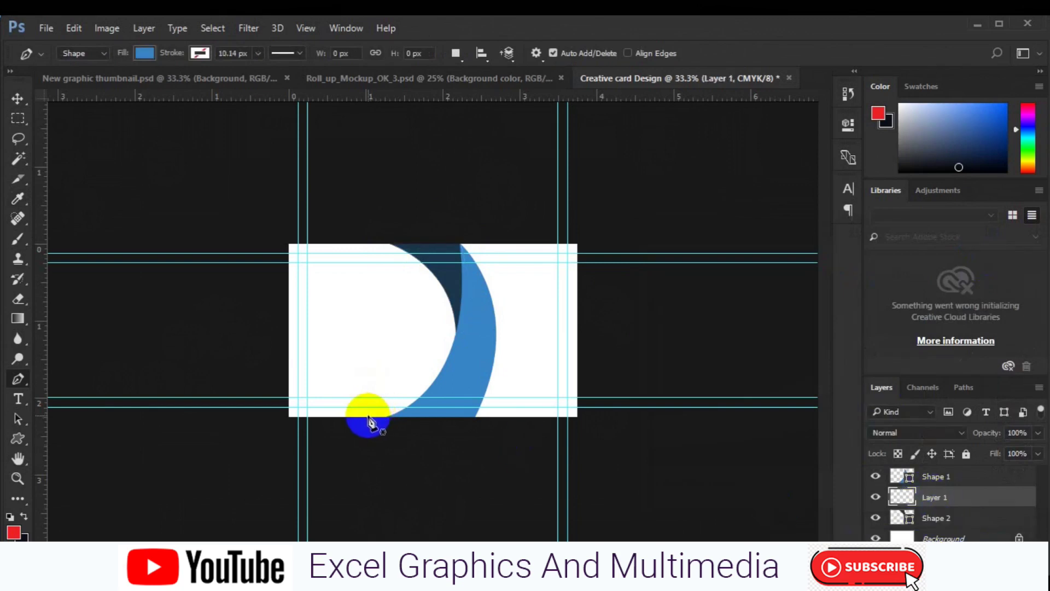
pyautogui.click(461, 247)
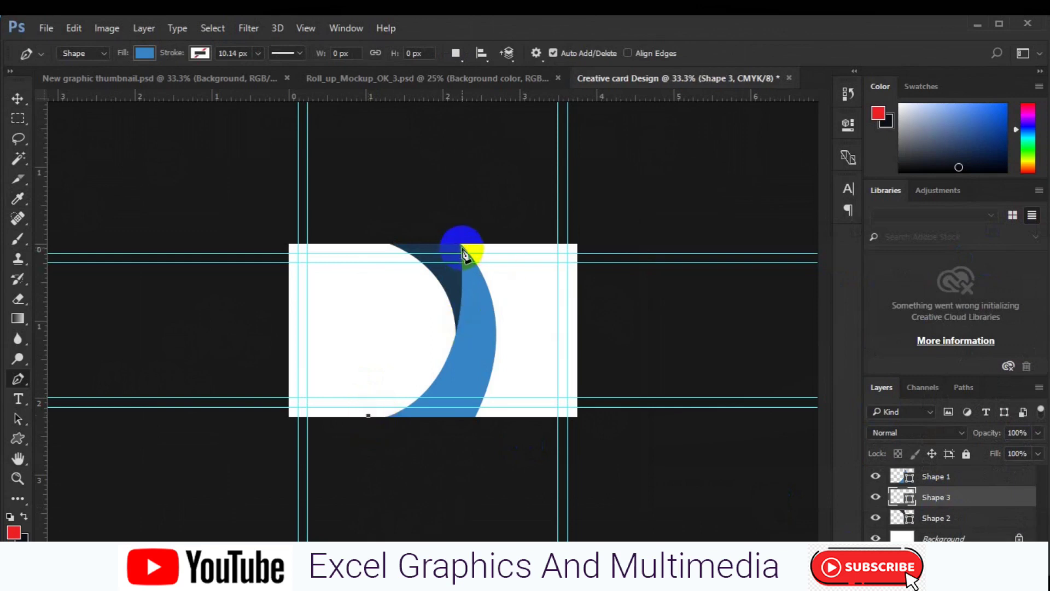
pyautogui.moveTo(461, 248)
pyautogui.mouseDown()
pyautogui.moveTo(461, 105)
pyautogui.moveTo(454, 96)
pyautogui.moveTo(446, 104)
pyautogui.mouseUp()
pyautogui.click(459, 244)
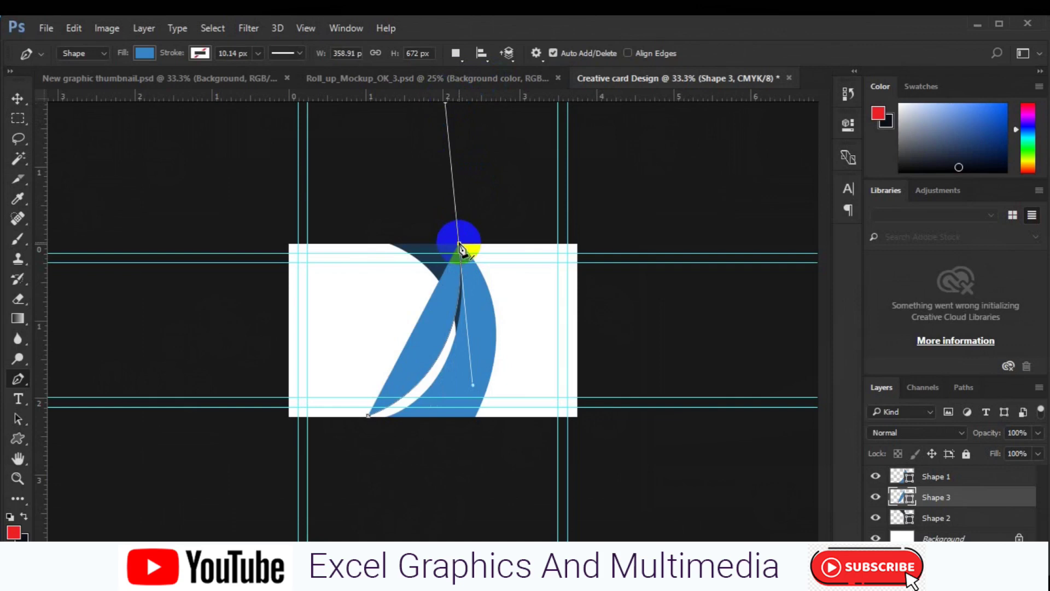
pyautogui.click(460, 245)
pyautogui.click(479, 290)
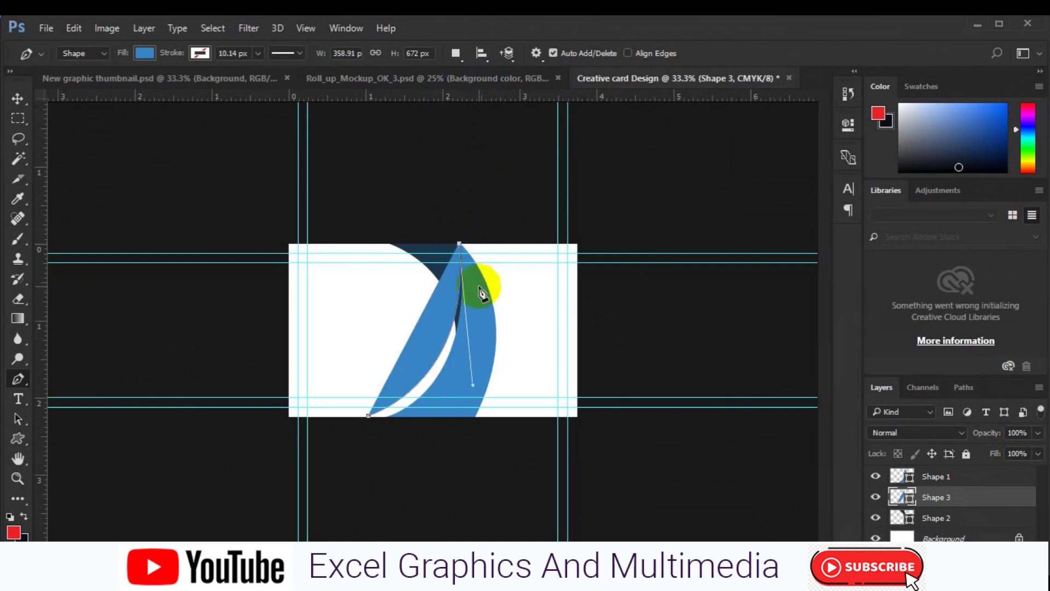
pyautogui.click(445, 420)
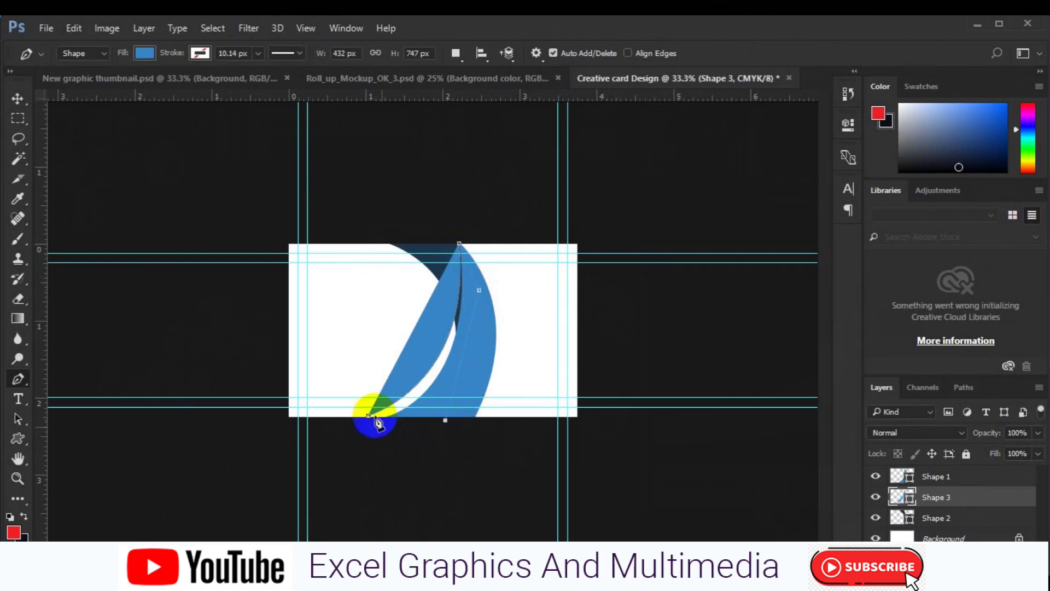
pyautogui.click(368, 420)
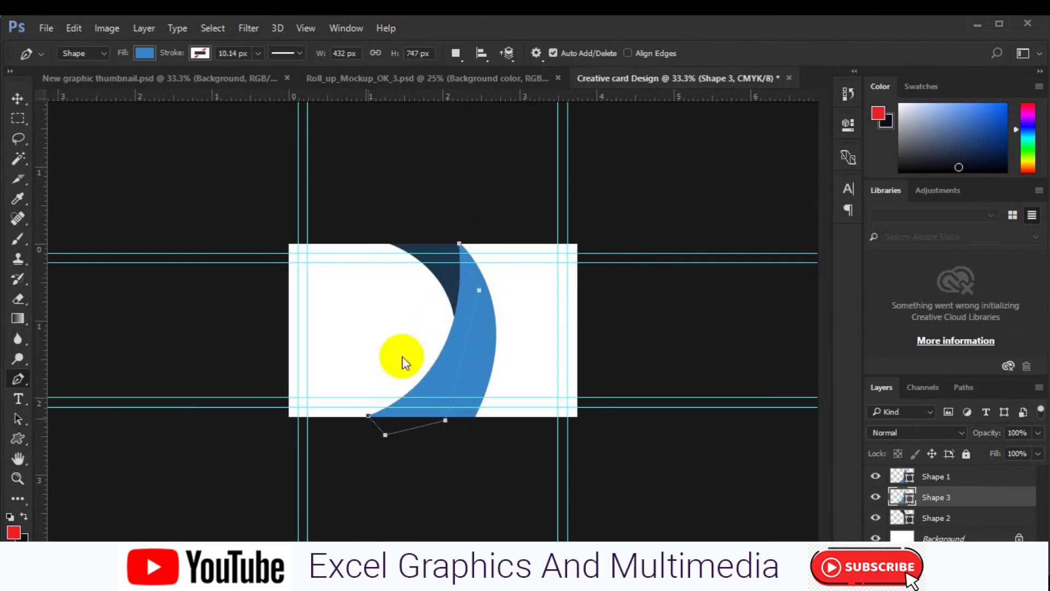
# - Fill the Shape 3 curve with dark grey #414950
pyautogui.click(909, 498)
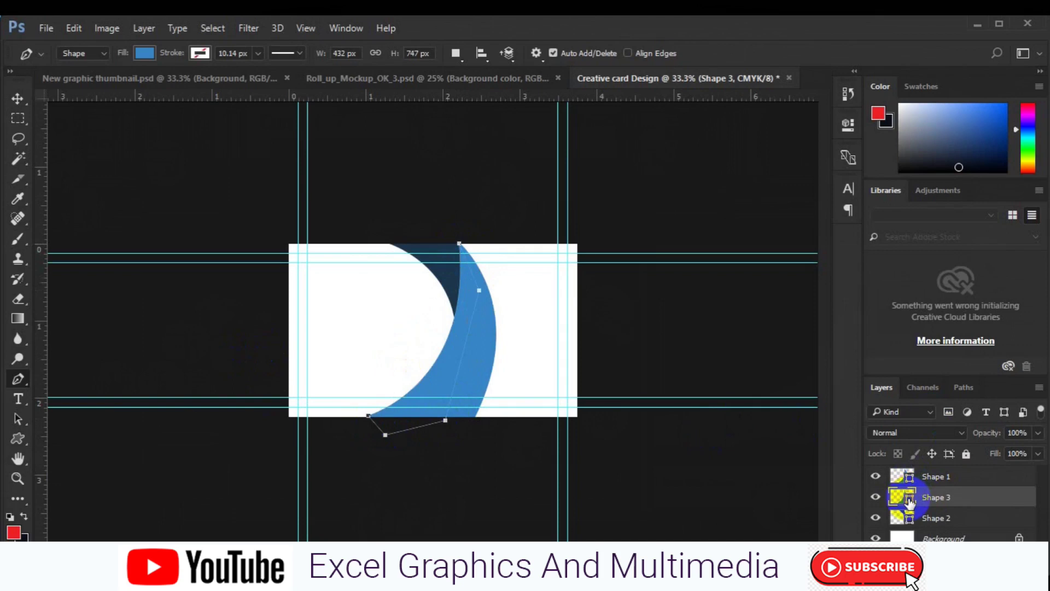
pyautogui.moveTo(790, 413); pyautogui.dragTo(685, 404)
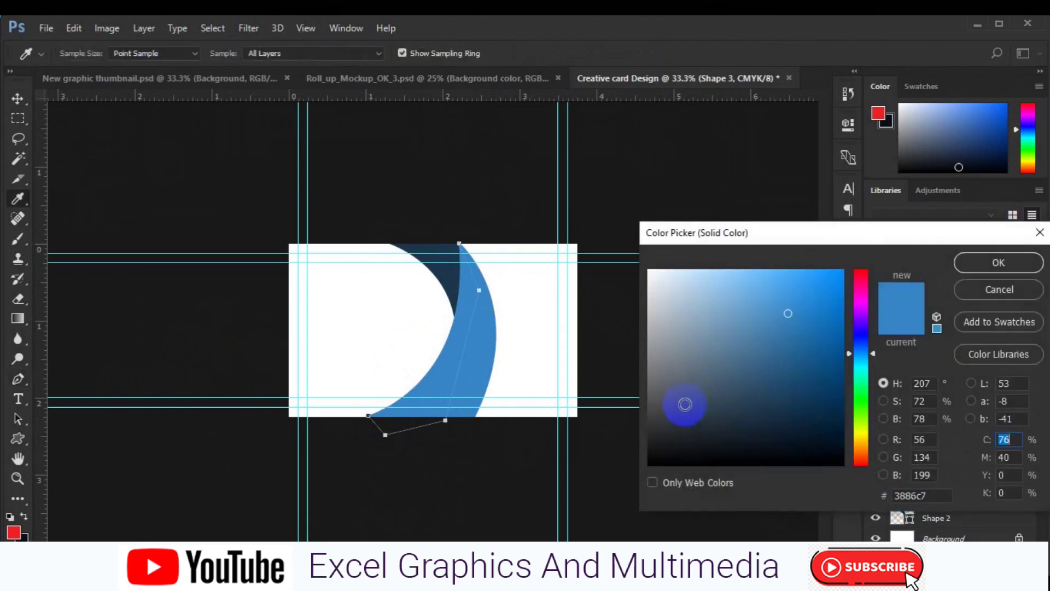
pyautogui.click(990, 262)
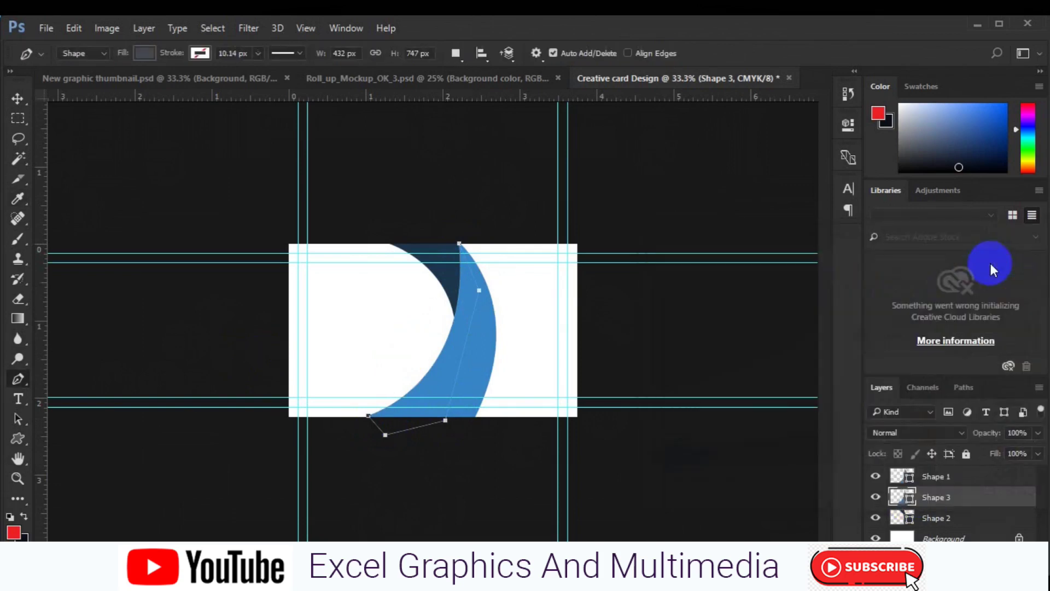
pyautogui.click(395, 414)
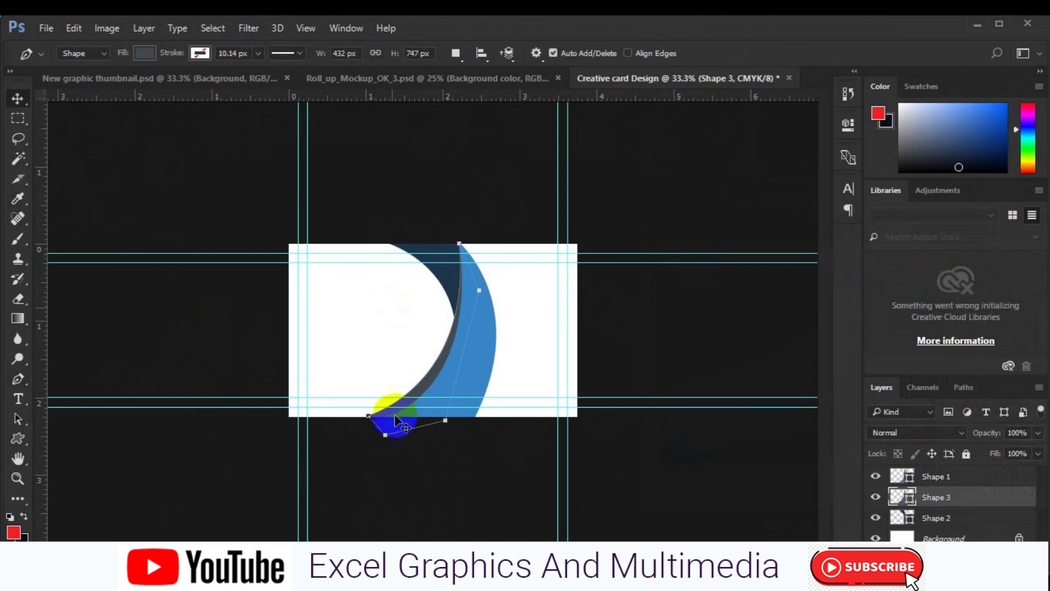
# - Scale the grey Shape 3 curve to about 105%
pyautogui.press('v')
pyautogui.press('p')
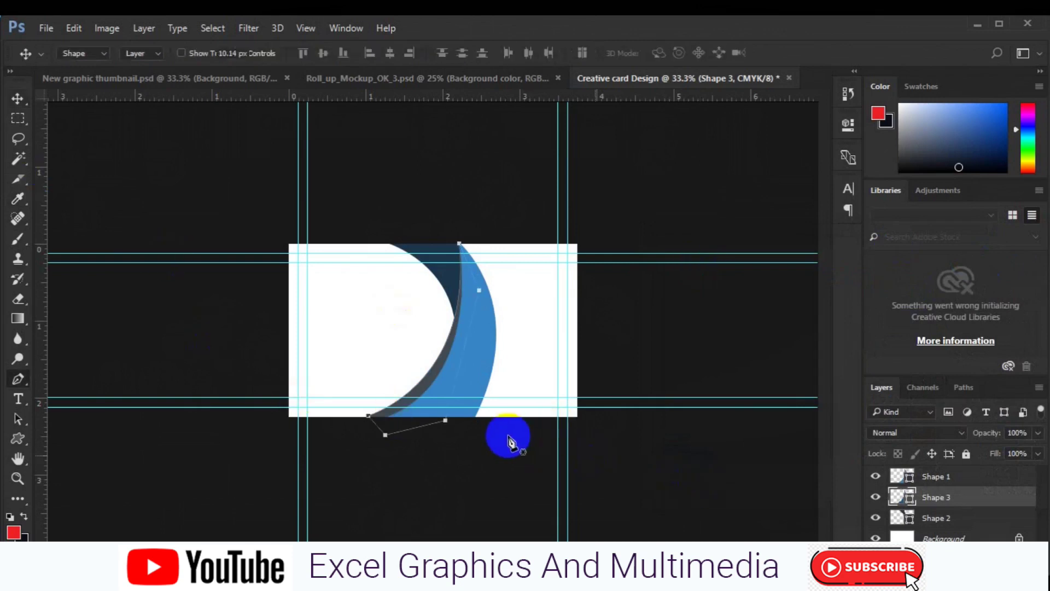
pyautogui.hotkey('ctrl', 't')
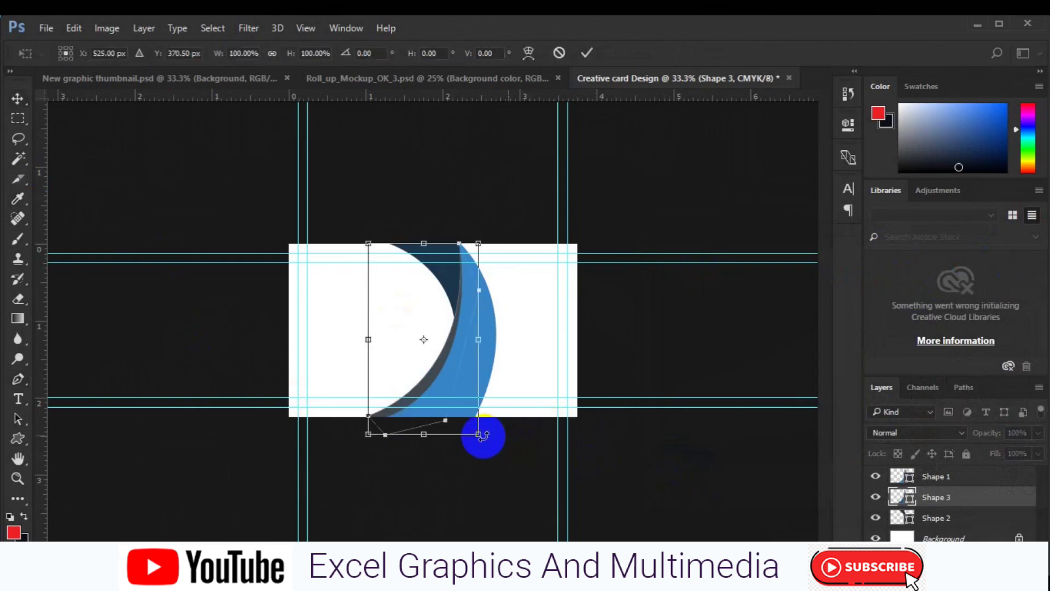
pyautogui.moveTo(478, 437); pyautogui.dragTo(481, 440)
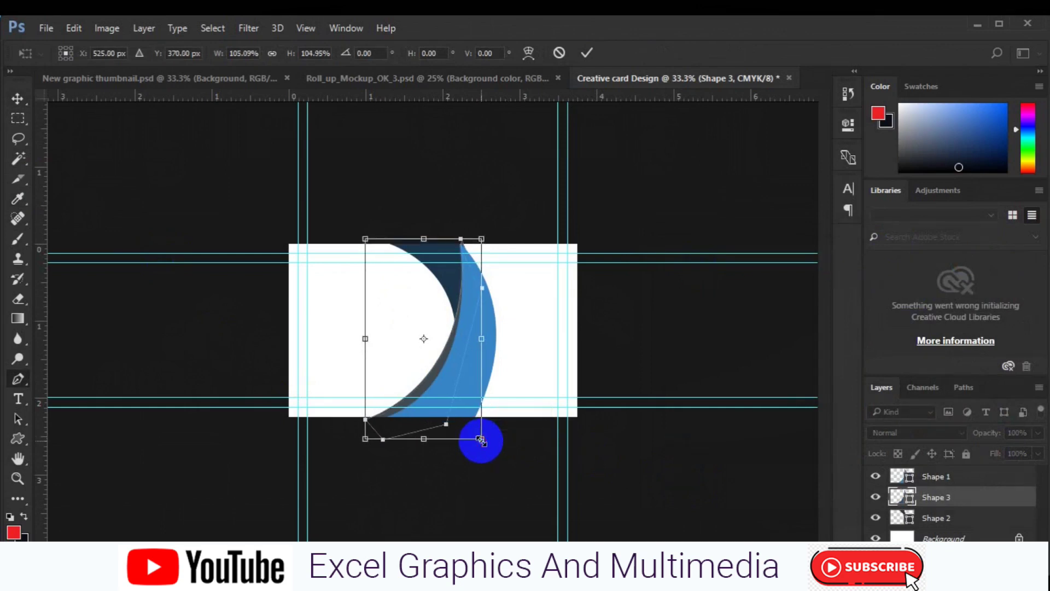
pyautogui.press('Return')
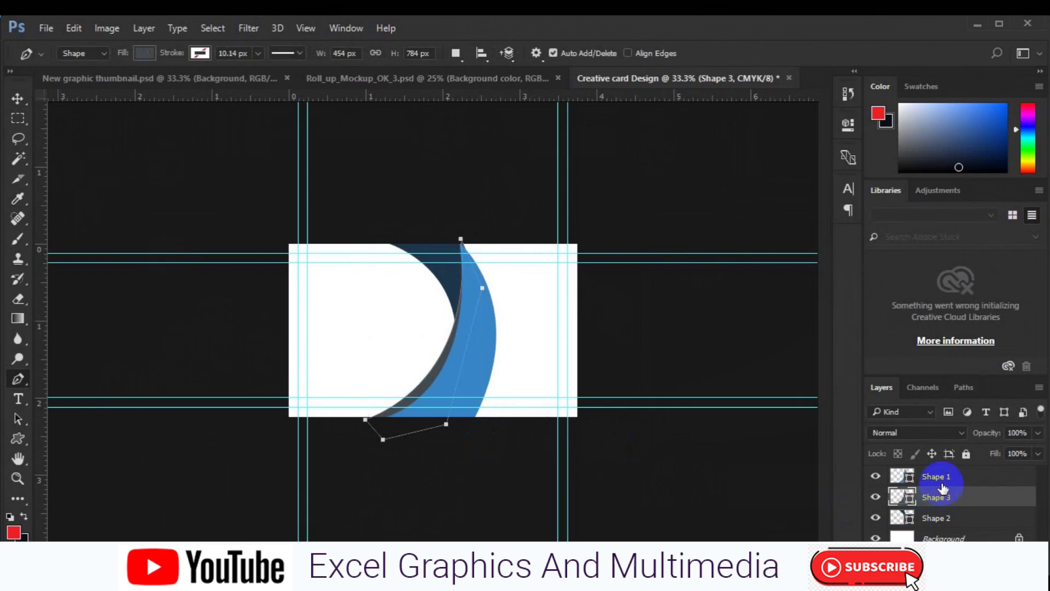
# - Select Shape 1 and Shape 3 together and rotate both about -3°
pyautogui.keyDown('shift'); pyautogui.click(936, 477); pyautogui.keyUp('shift')
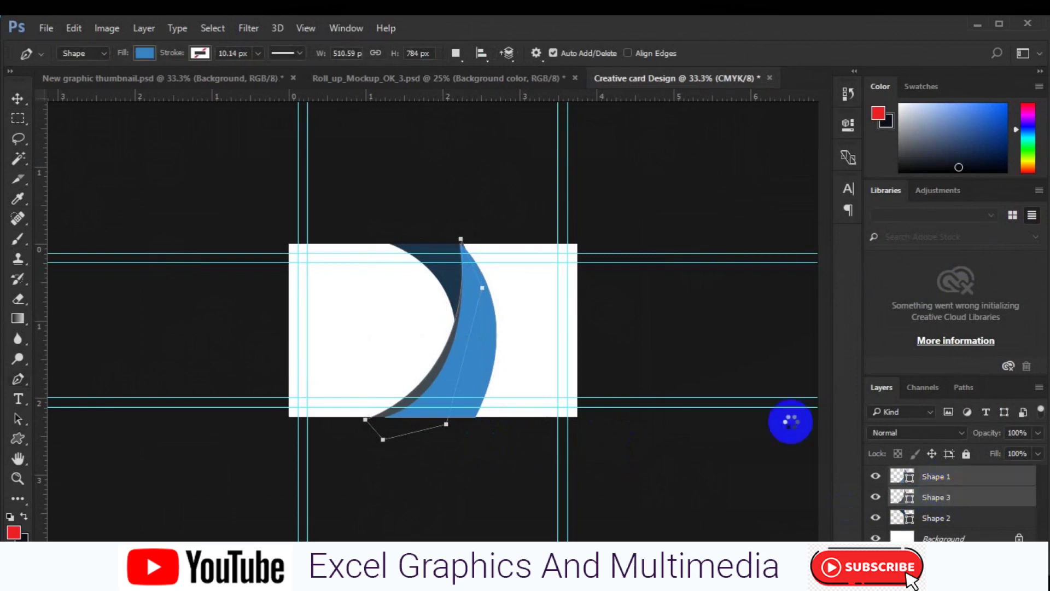
pyautogui.hotkey('ctrl', 't')
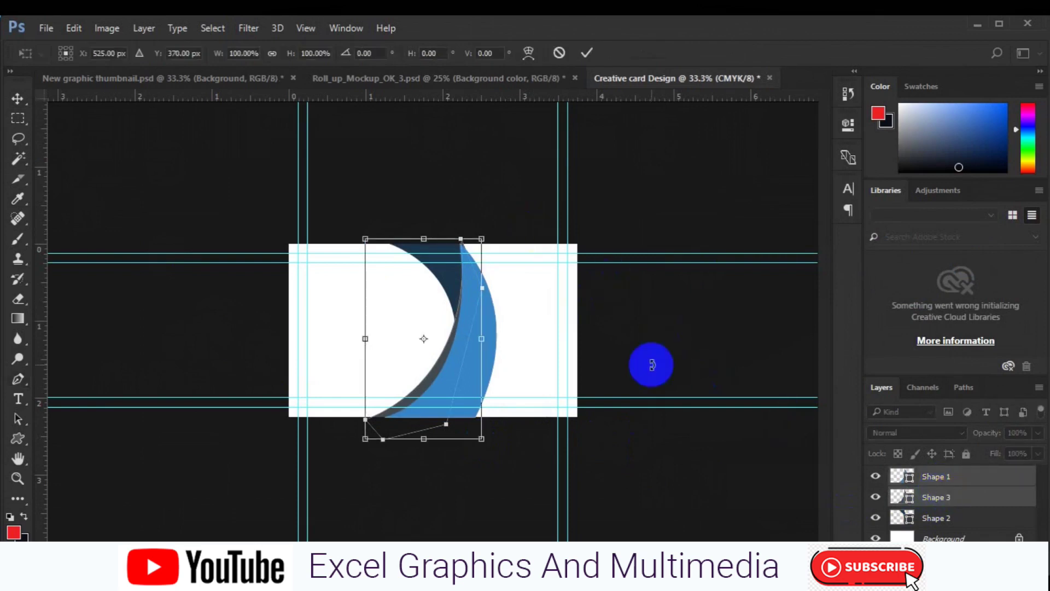
pyautogui.click(559, 53)
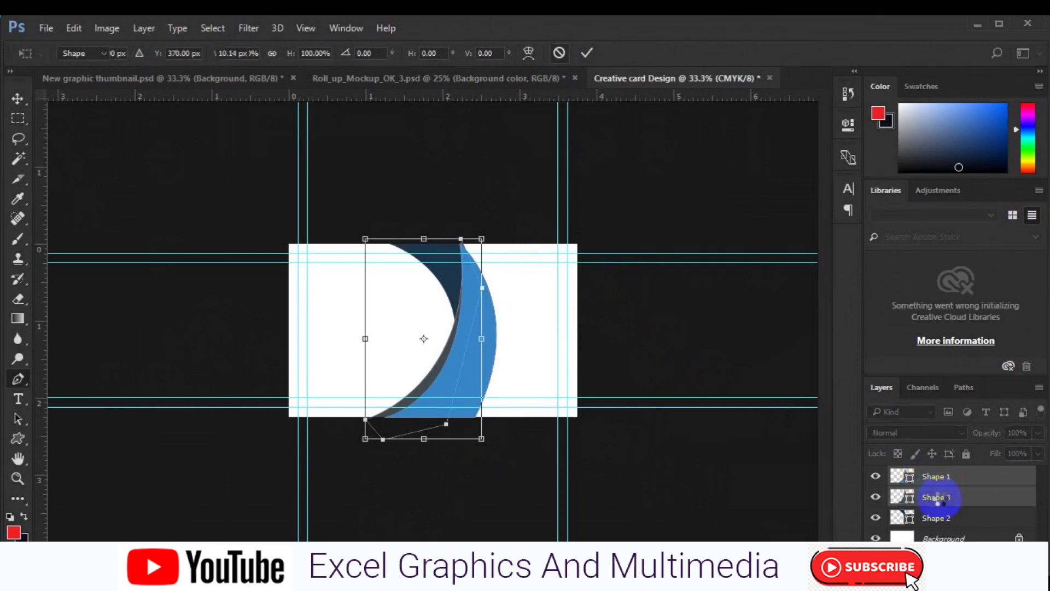
pyautogui.click(937, 499)
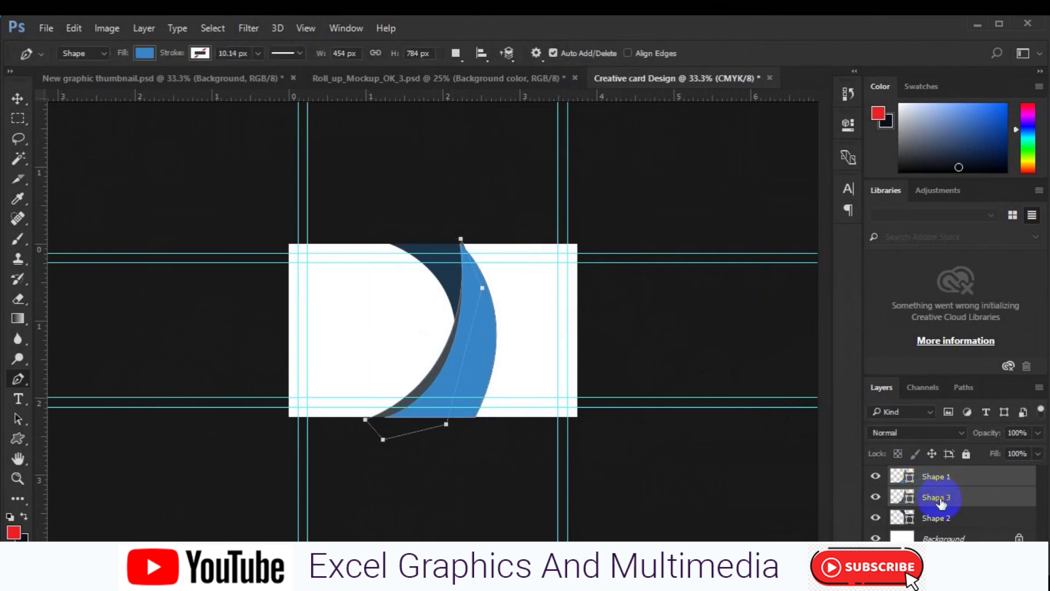
pyautogui.click(937, 497)
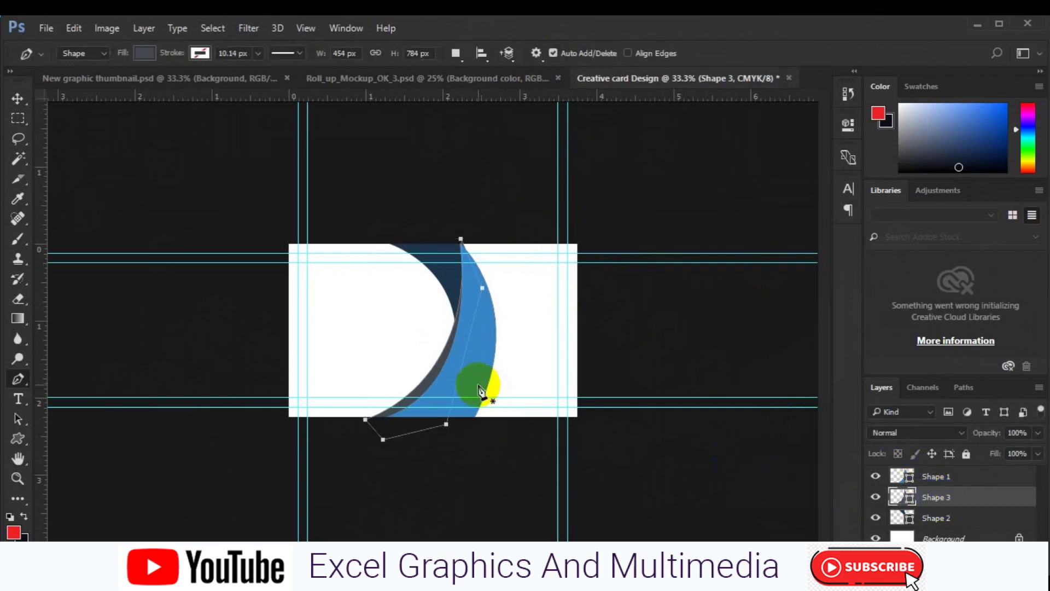
pyautogui.press('v')
pyautogui.click(432, 387)
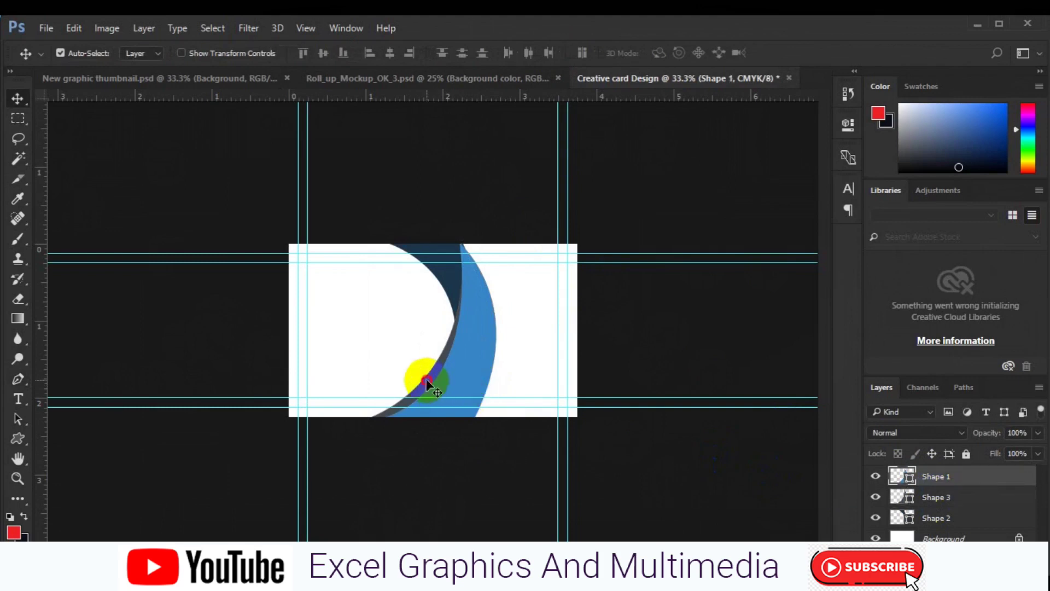
pyautogui.keyDown('shift'); pyautogui.click(926, 477); pyautogui.keyUp('shift')
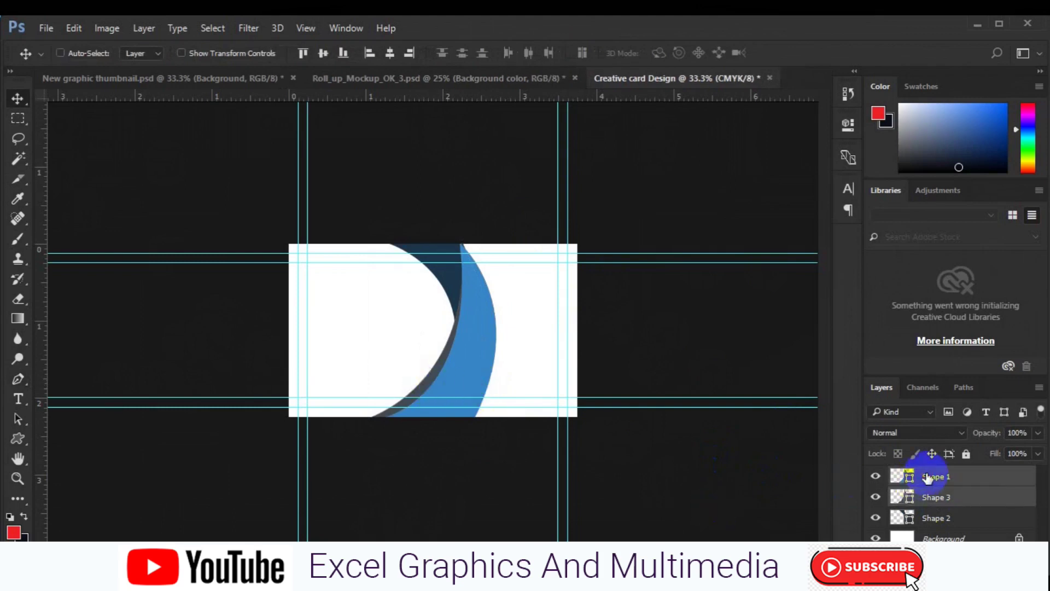
pyautogui.hotkey('ctrl', 't')
pyautogui.moveTo(543, 241); pyautogui.dragTo(534, 237)
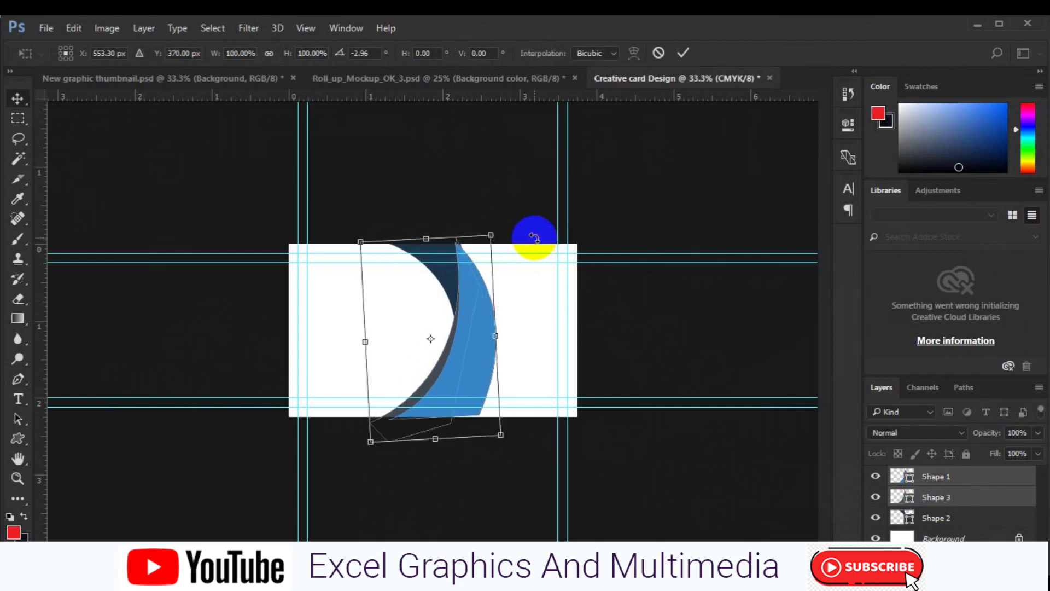
pyautogui.doubleClick(445, 277)
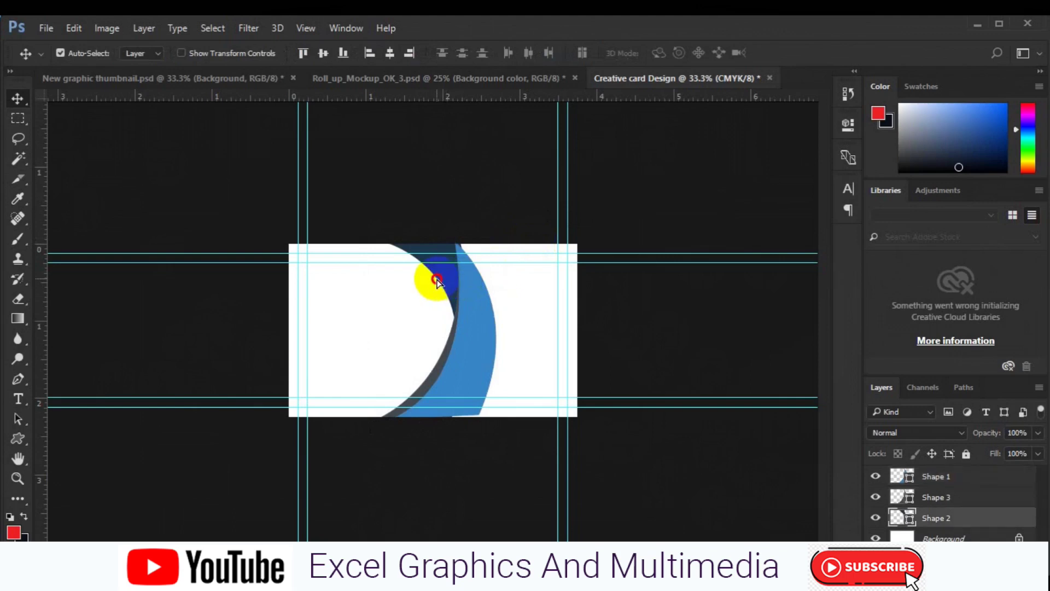
# - Reposition, resize and rotate the navy Shape 2 curve, then delete its layer
pyautogui.moveTo(436, 282); pyautogui.dragTo(438, 282)
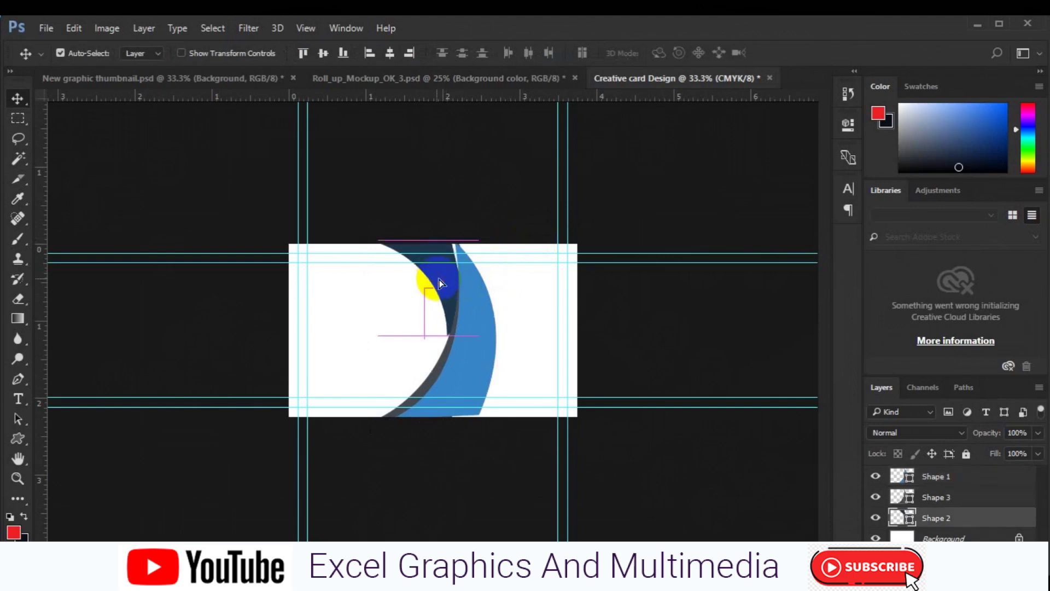
pyautogui.moveTo(440, 283); pyautogui.dragTo(439, 279)
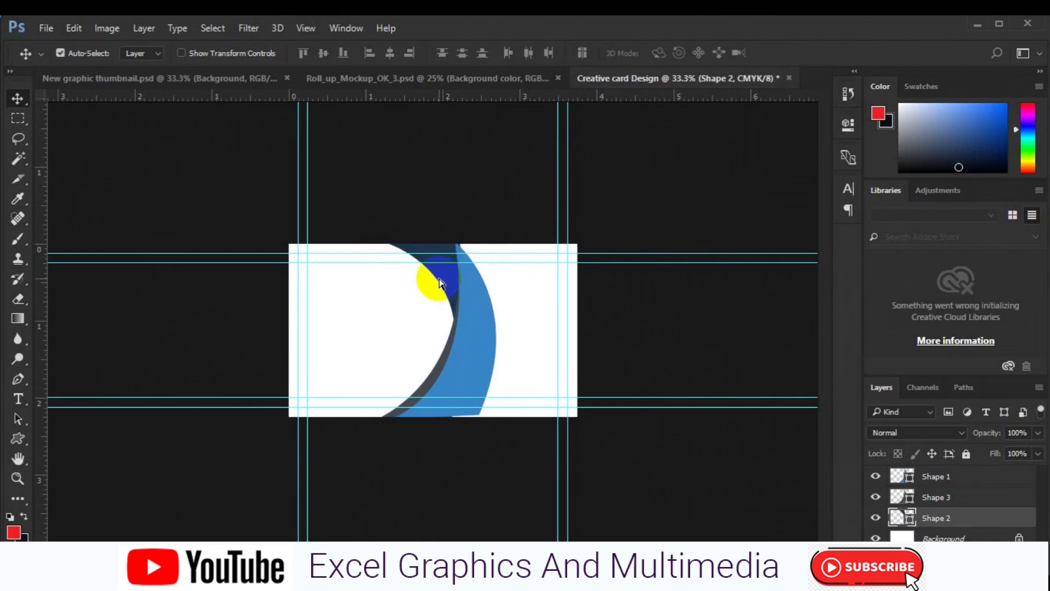
pyautogui.hotkey('ctrl', 't')
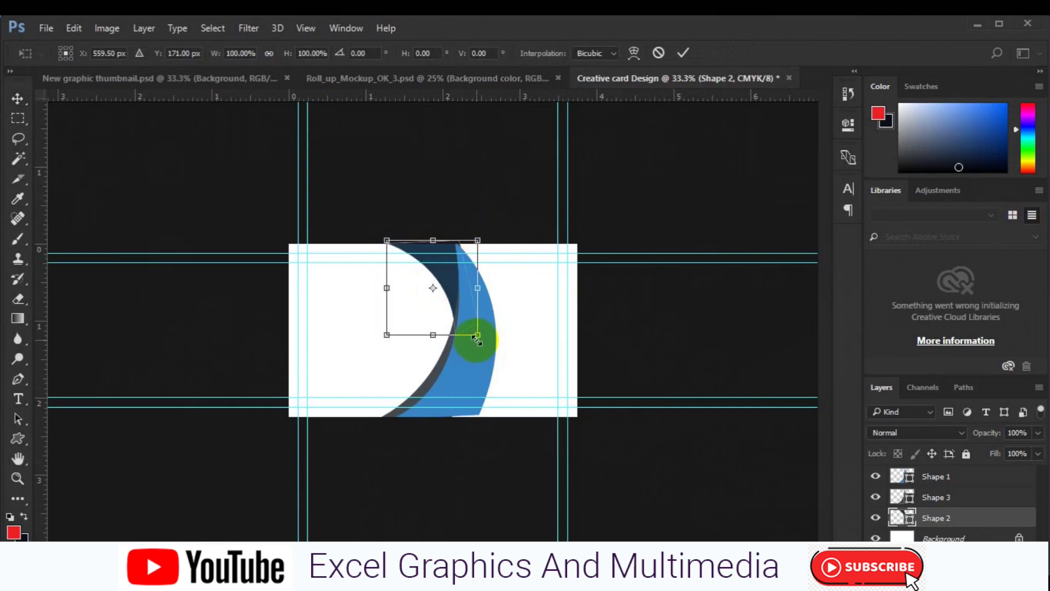
pyautogui.moveTo(477, 339); pyautogui.dragTo(489, 329)
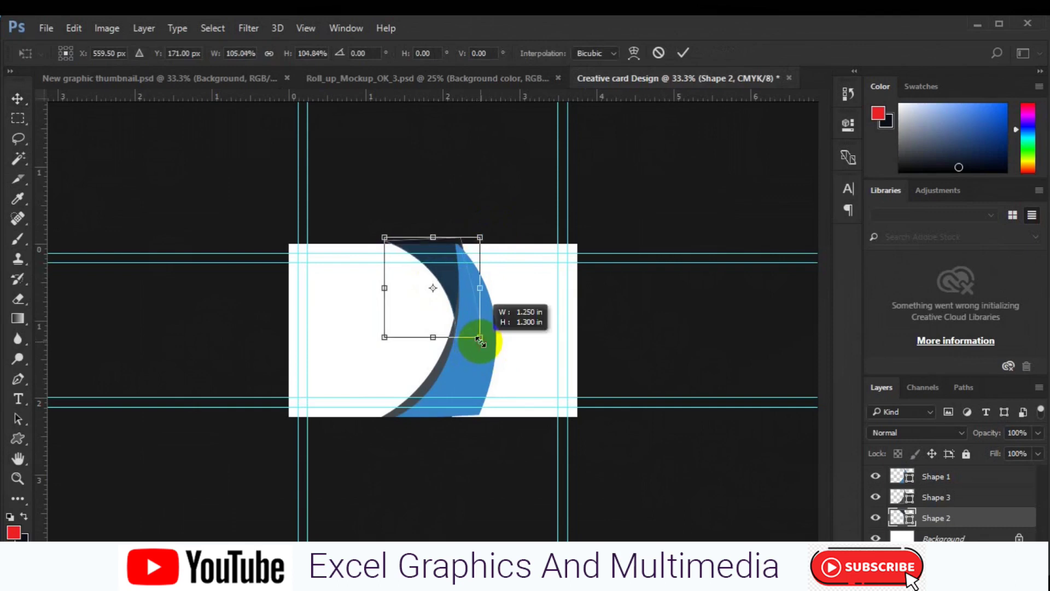
pyautogui.moveTo(500, 228); pyautogui.dragTo(482, 228)
pyautogui.moveTo(378, 246); pyautogui.dragTo(372, 243)
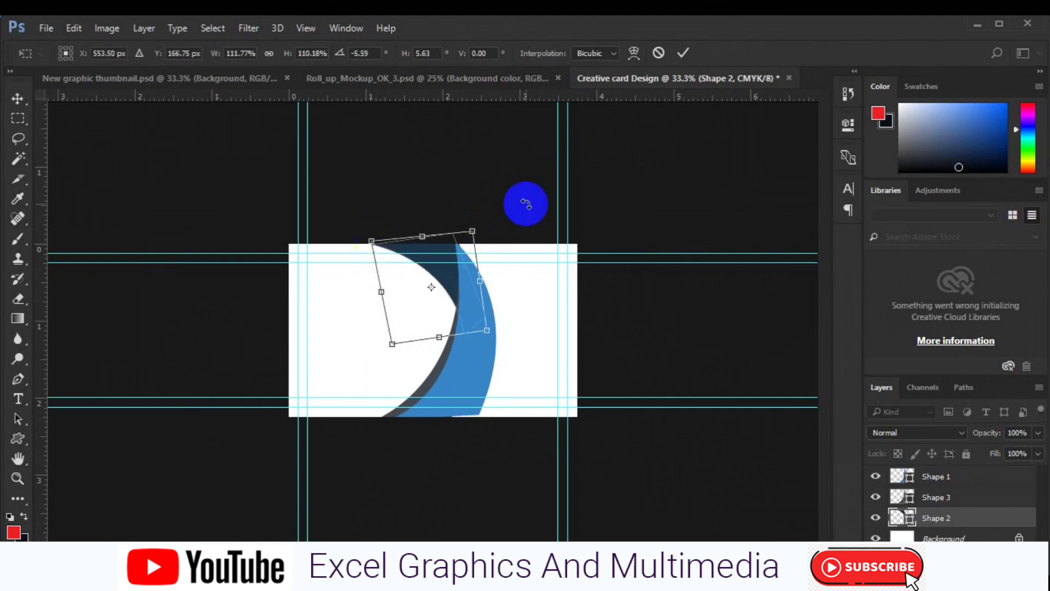
pyautogui.moveTo(526, 204); pyautogui.dragTo(519, 205)
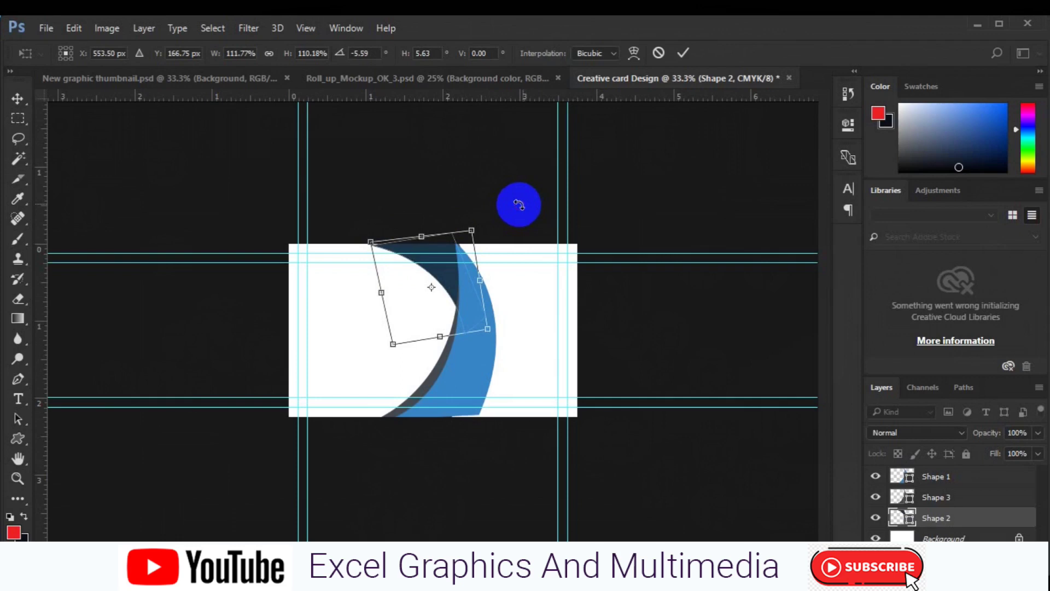
pyautogui.moveTo(371, 241); pyautogui.dragTo(370, 244)
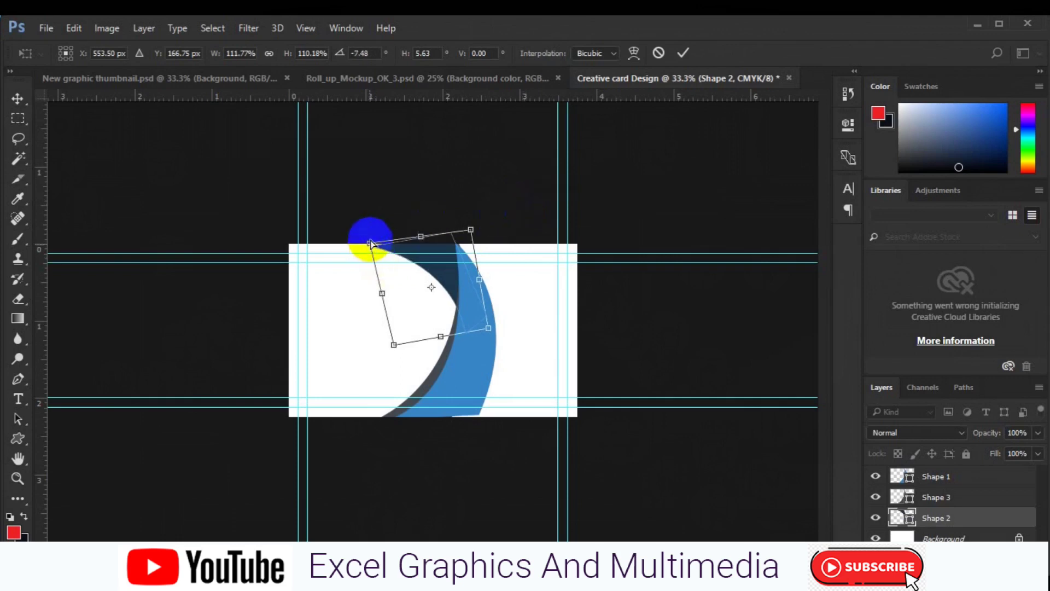
pyautogui.moveTo(370, 245); pyautogui.dragTo(365, 235)
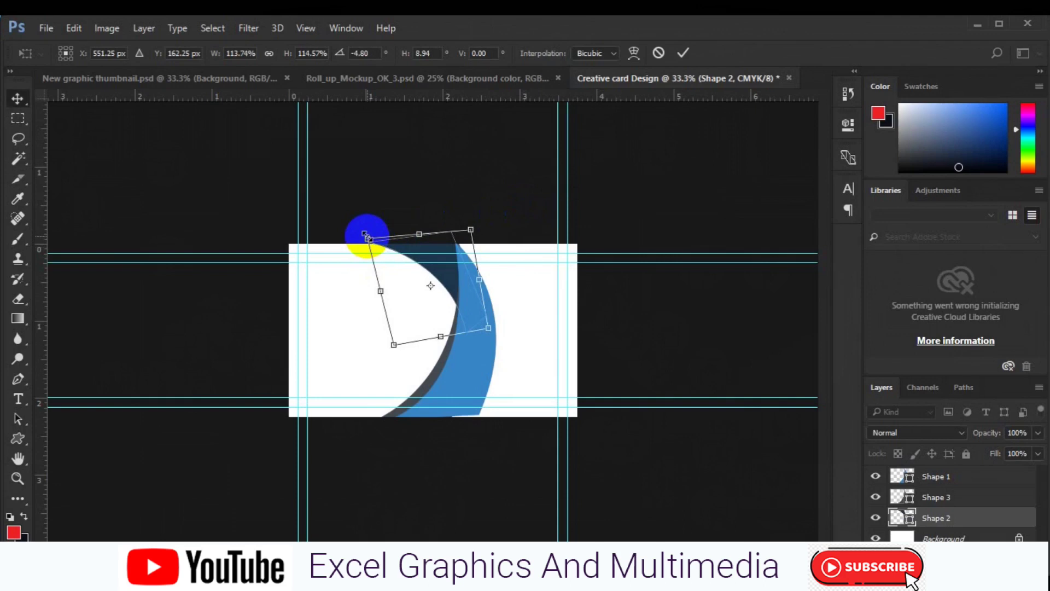
pyautogui.press('Return')
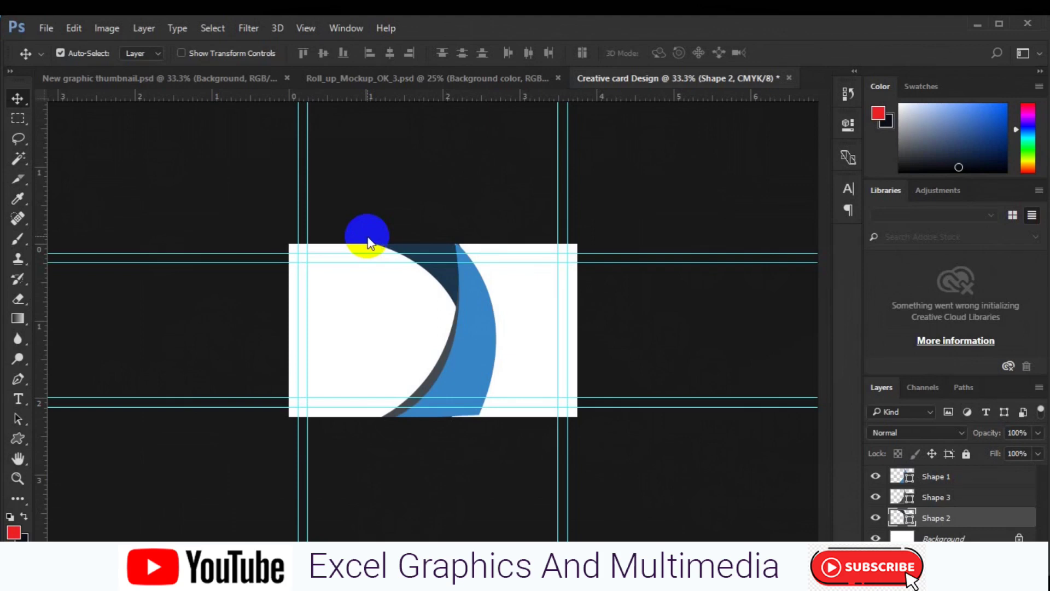
pyautogui.press('Delete')
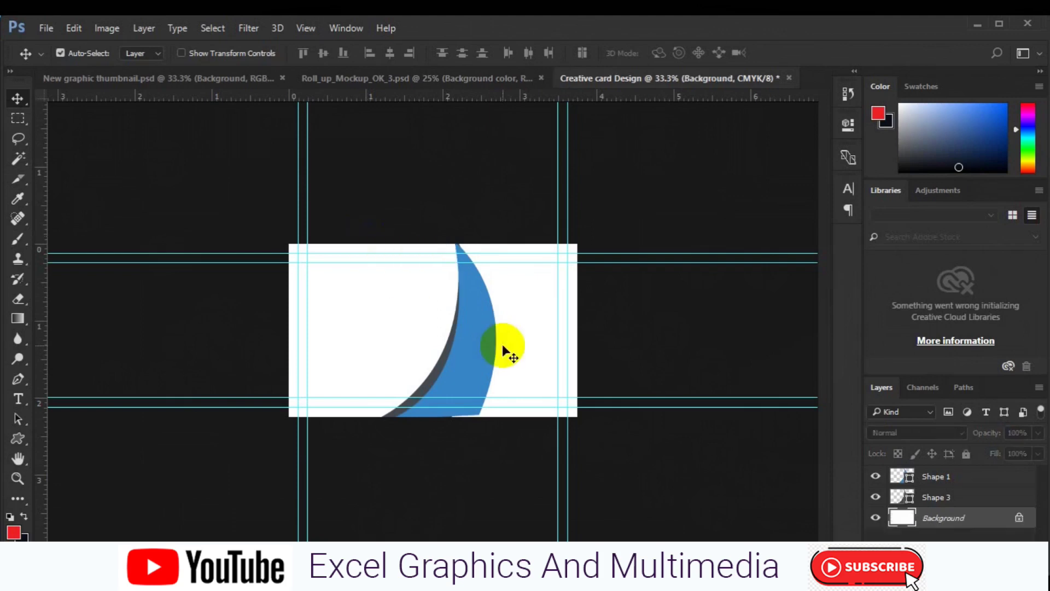
# - Draw a closed curved Pen shape running down from the card's top edge
pyautogui.click(18, 378)
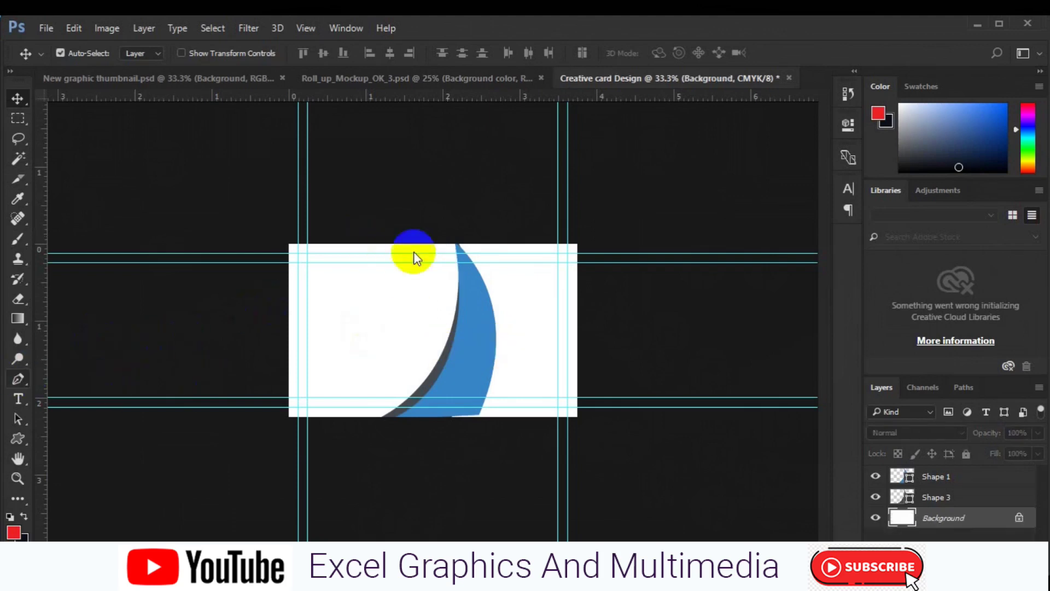
pyautogui.click(370, 246)
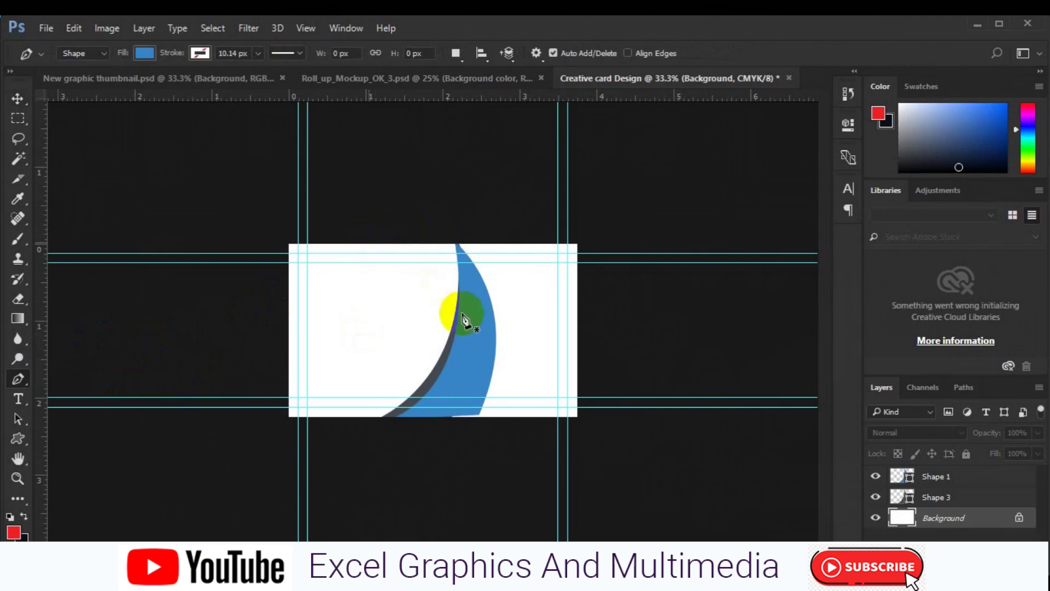
pyautogui.moveTo(464, 388); pyautogui.dragTo(472, 436)
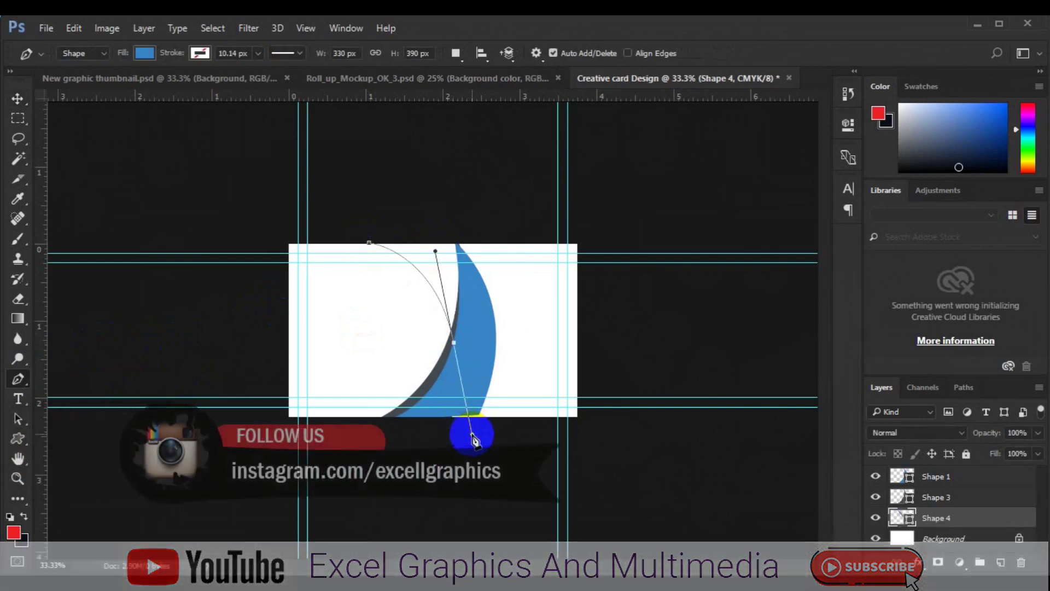
pyautogui.click(454, 343)
pyautogui.moveTo(459, 350); pyautogui.dragTo(469, 429)
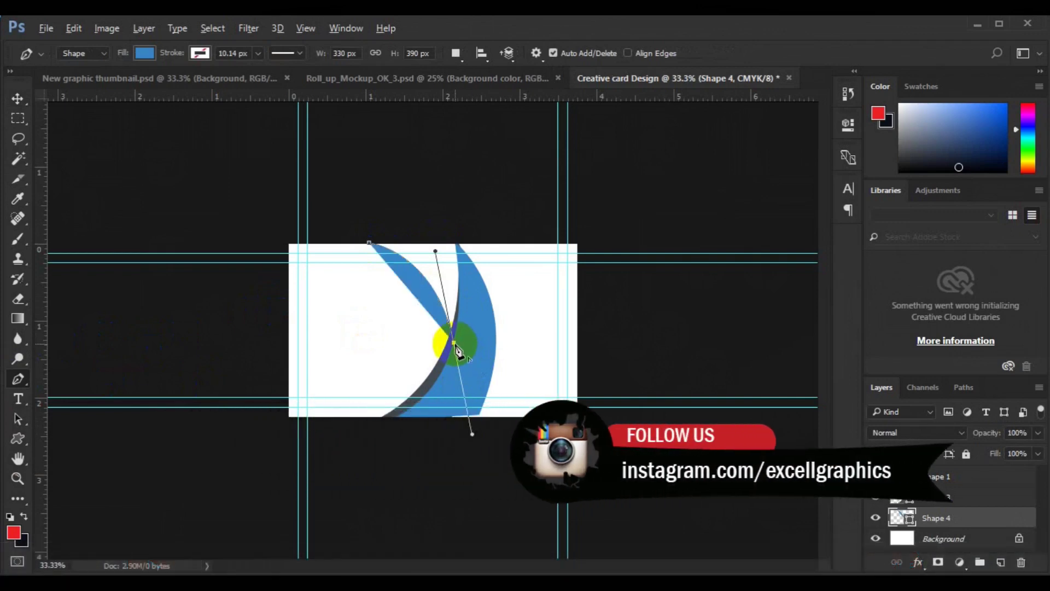
pyautogui.click(460, 244)
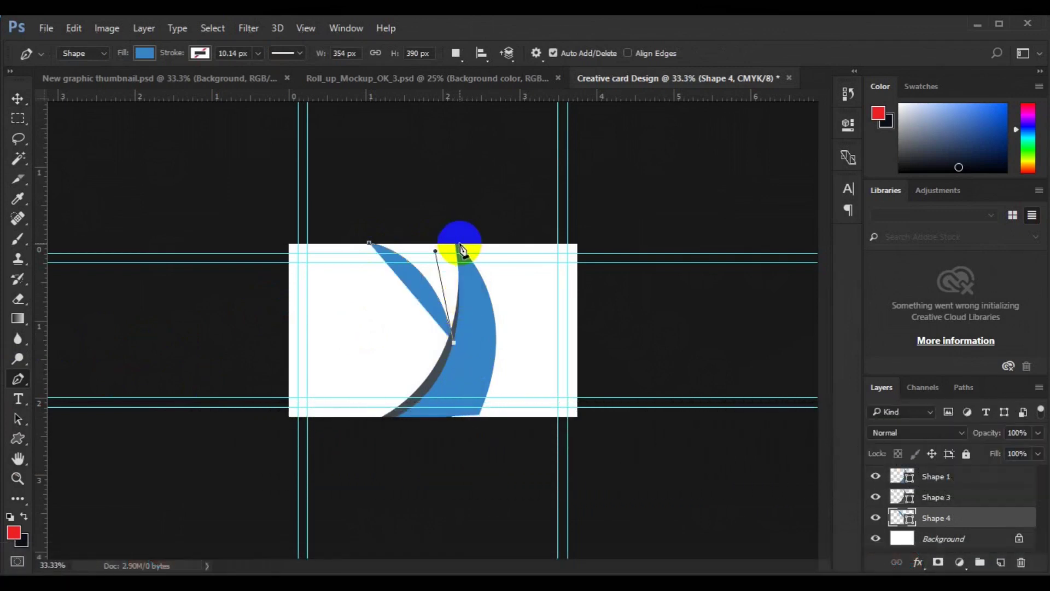
pyautogui.click(371, 244)
pyautogui.moveTo(372, 248); pyautogui.dragTo(409, 256)
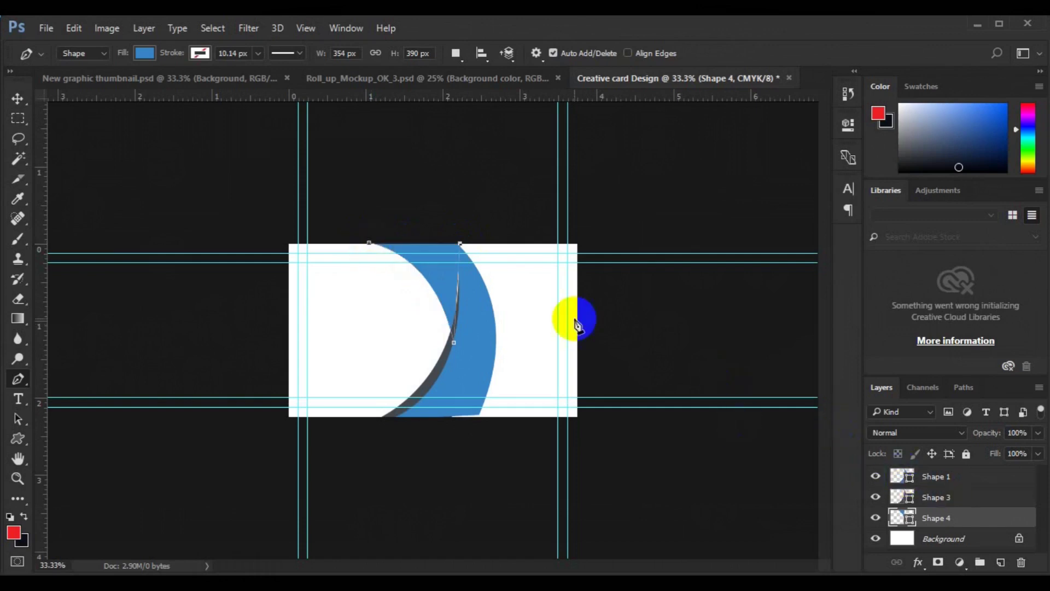
# - Fill the new Shape 4 with dark navy #152a3c, then delete that layer
pyautogui.doubleClick(912, 522)
pyautogui.click(777, 420)
pyautogui.click(998, 263)
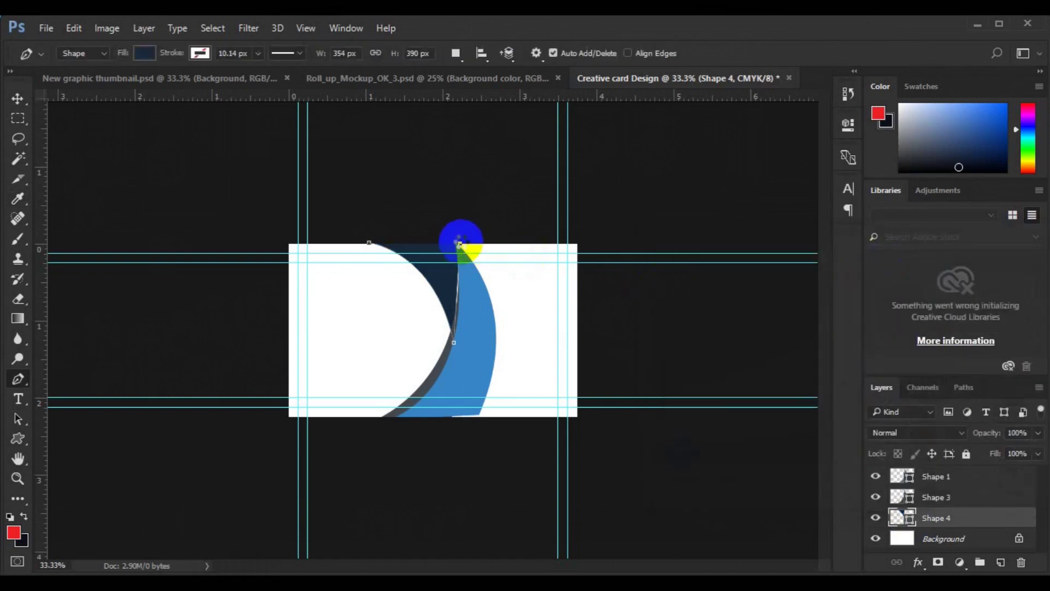
pyautogui.click(18, 98)
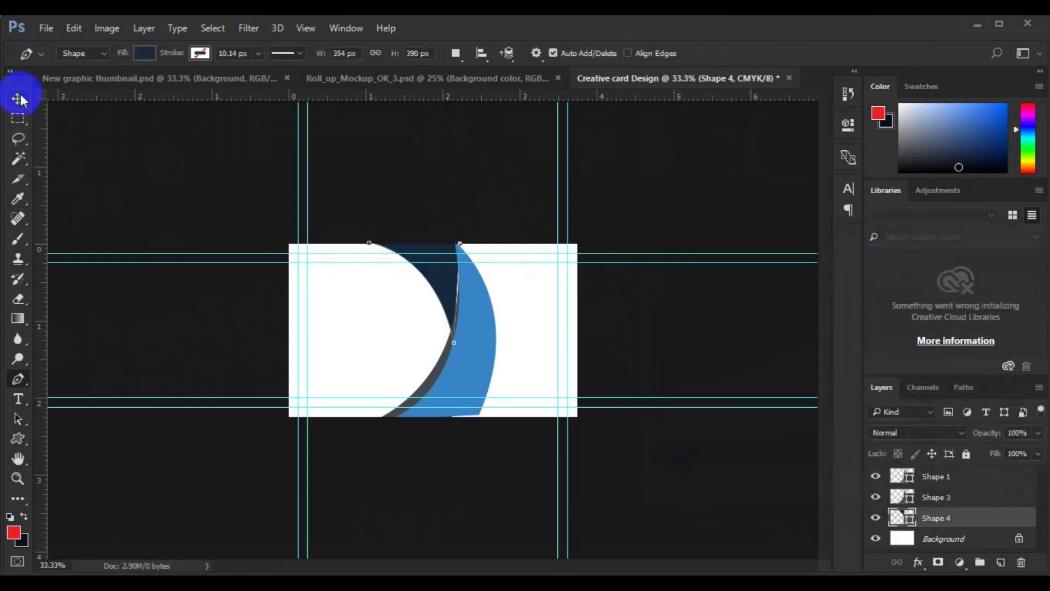
pyautogui.click(192, 214)
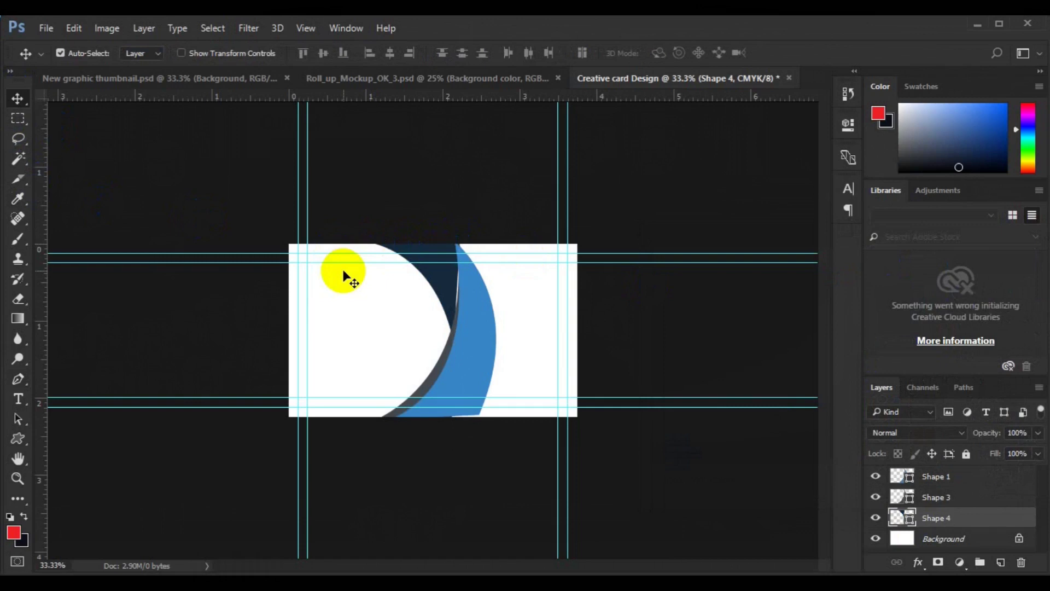
pyautogui.press('Delete')
# - Draw a closed crescent Pen shape from the card's top edge and fill it dark grey
pyautogui.click(18, 383)
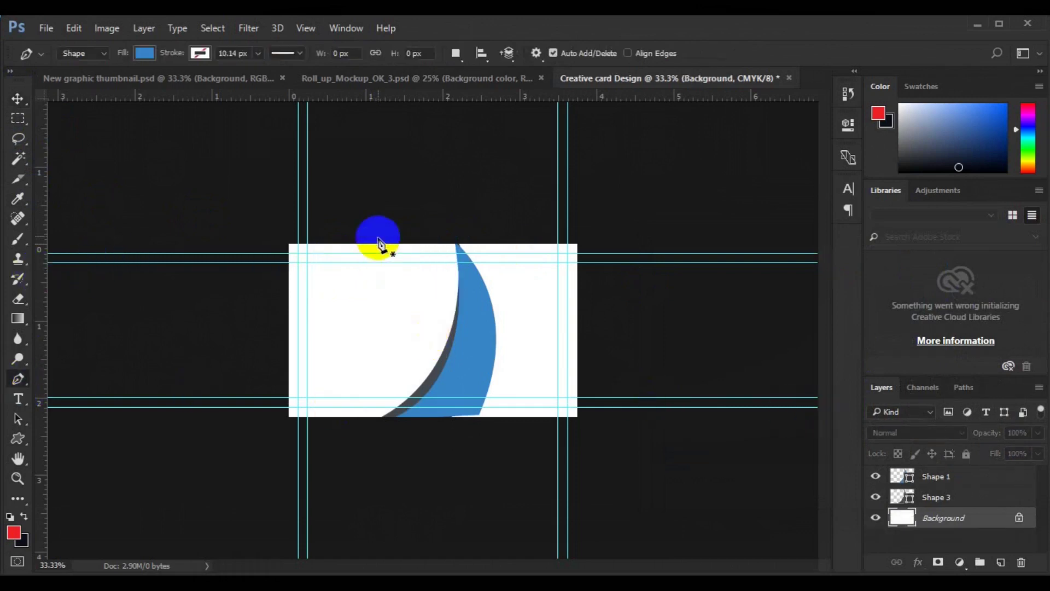
pyautogui.click(371, 244)
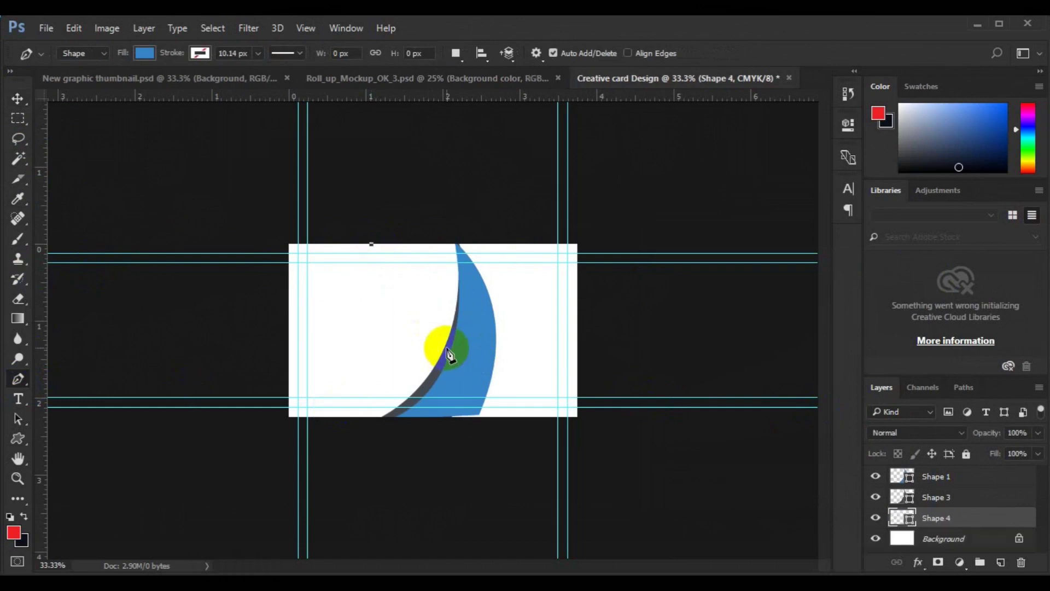
pyautogui.moveTo(445, 348); pyautogui.dragTo(462, 441)
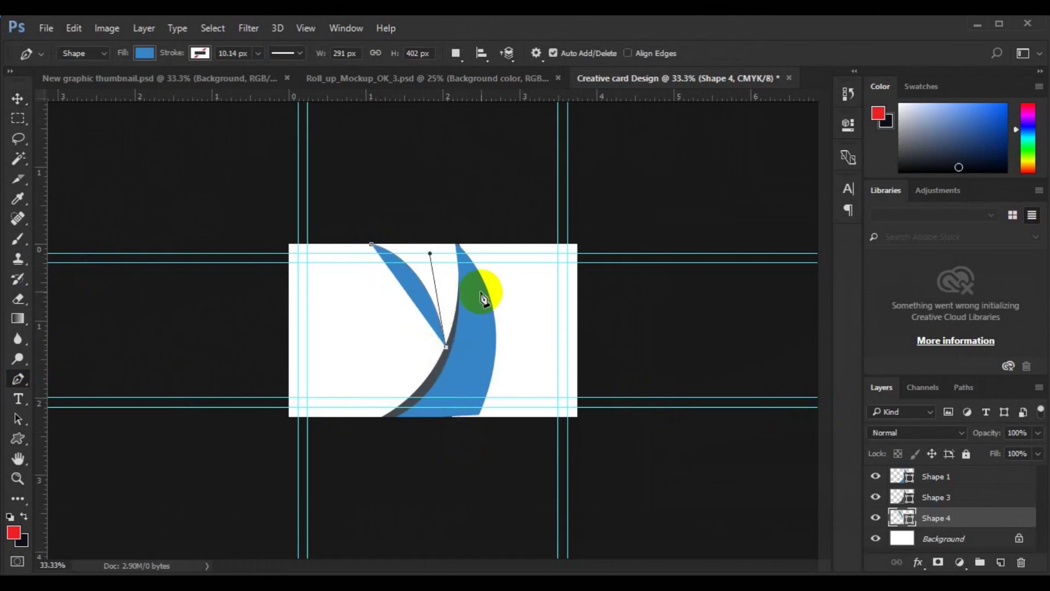
pyautogui.click(460, 247)
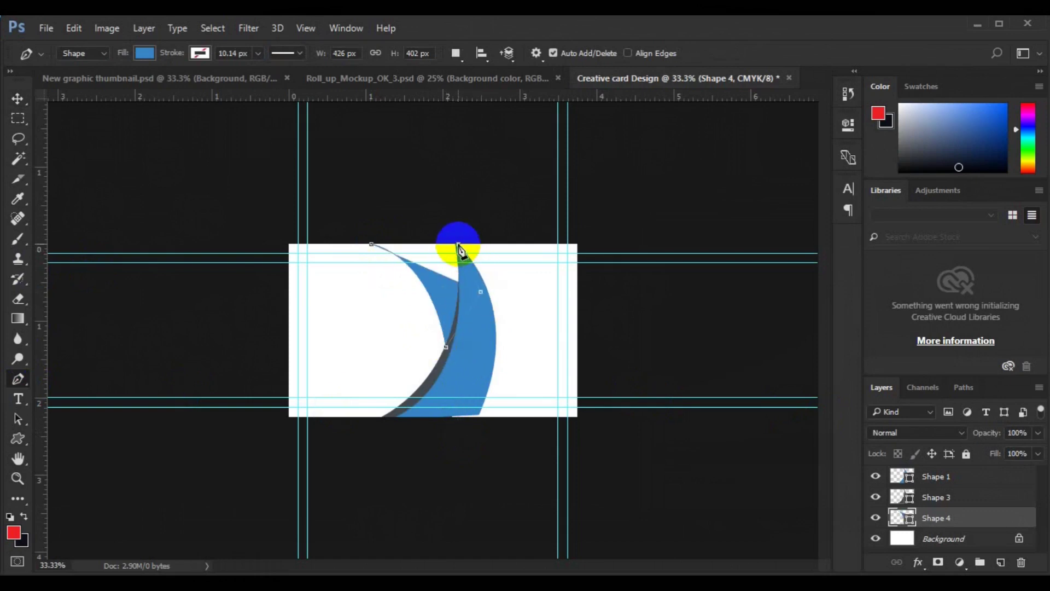
pyautogui.moveTo(372, 245); pyautogui.dragTo(373, 251)
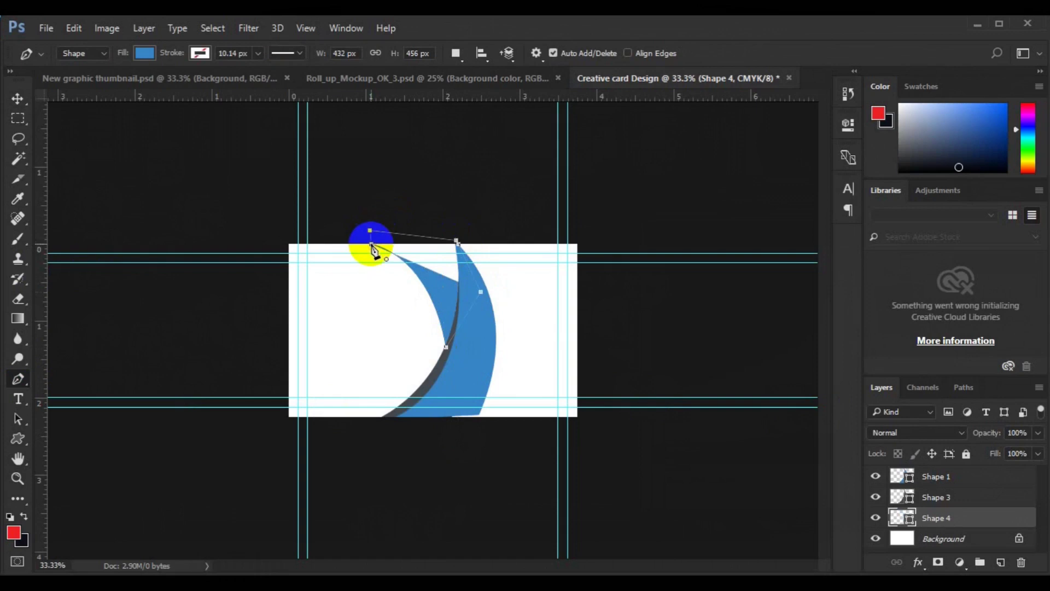
pyautogui.doubleClick(910, 523)
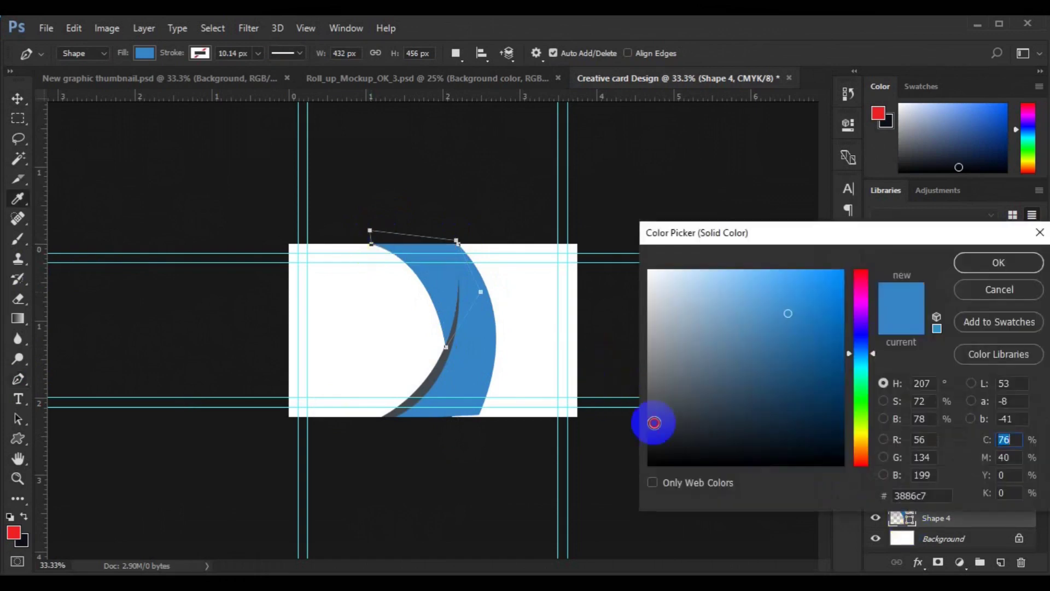
pyautogui.click(654, 422)
pyautogui.click(981, 269)
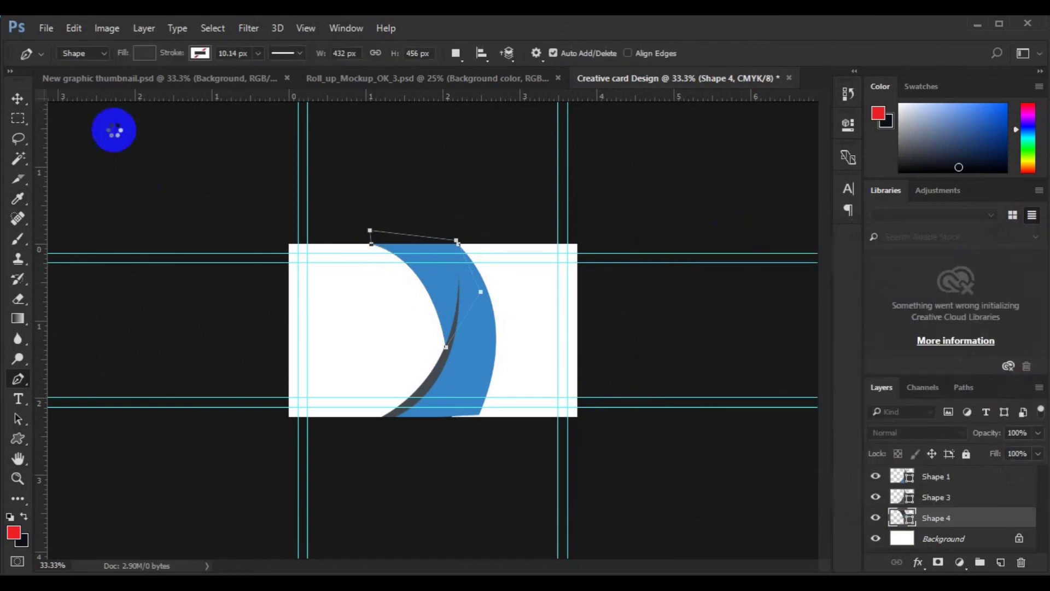
pyautogui.press('v')
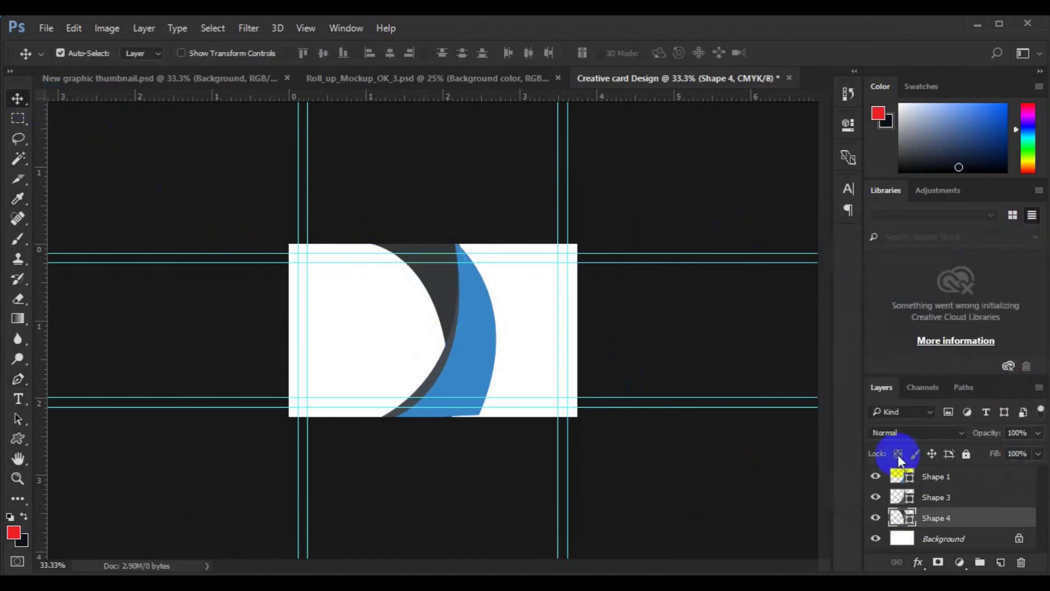
# - Recolour Shape 4 light blue #aad3ea and select Shapes 1, 3 and 4 for free transform
pyautogui.click(908, 524)
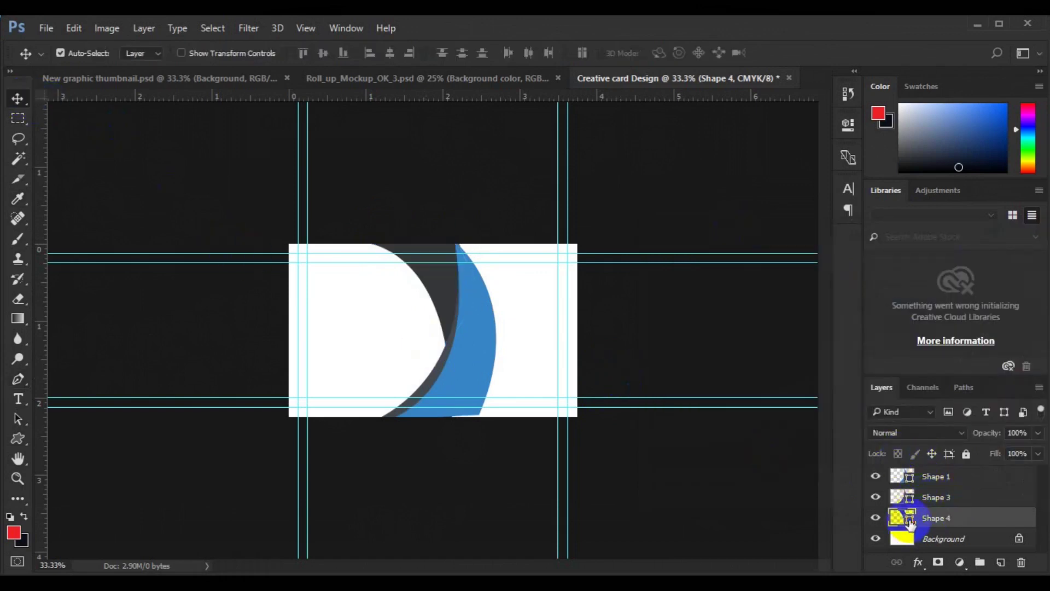
pyautogui.doubleClick(908, 524)
pyautogui.moveTo(694, 314); pyautogui.dragTo(702, 286)
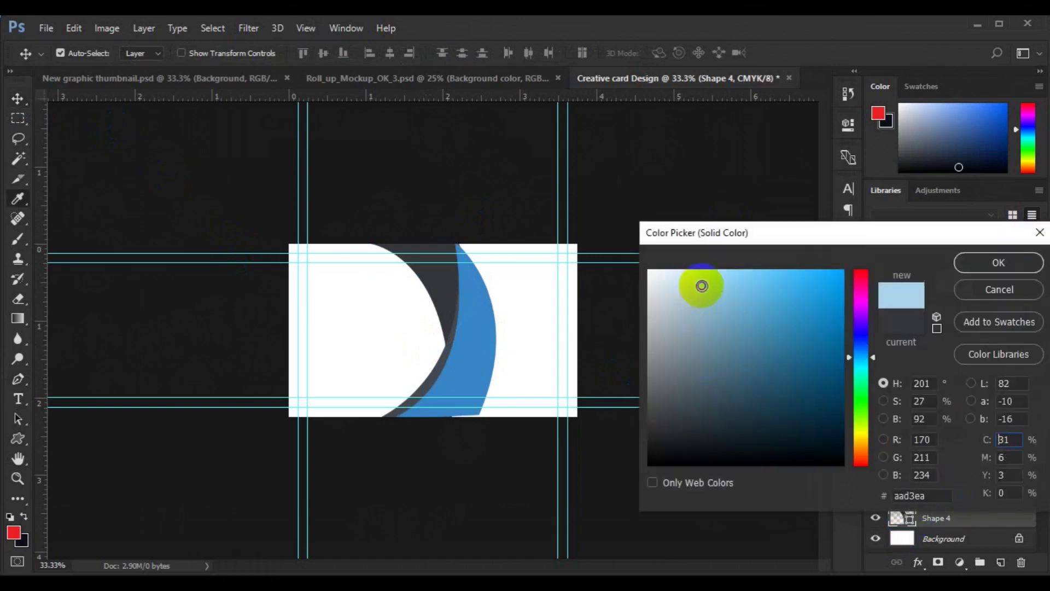
pyautogui.click(997, 264)
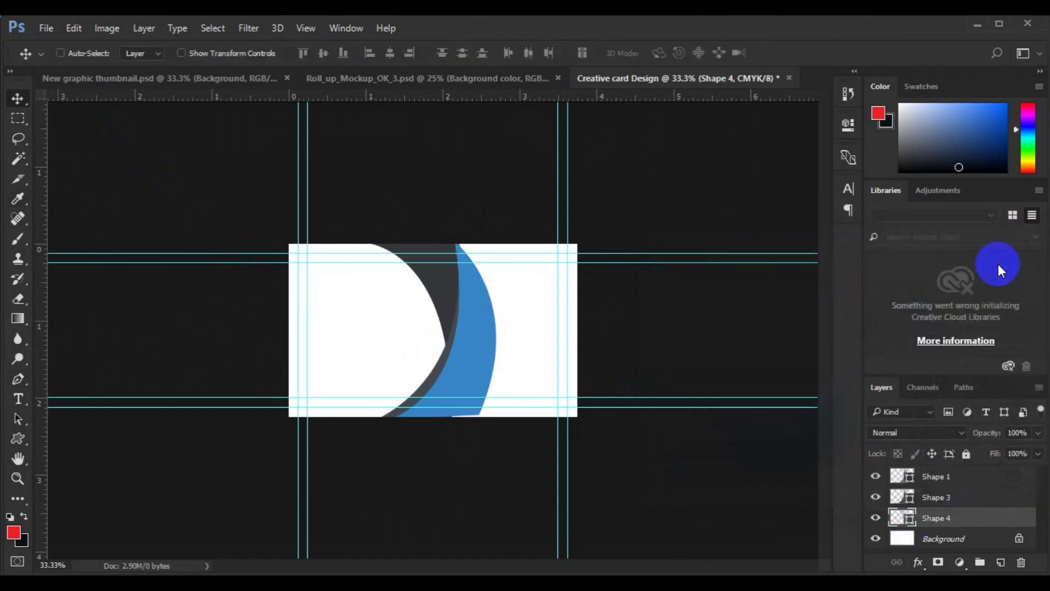
pyautogui.keyDown('shift'); pyautogui.click(958, 484); pyautogui.keyUp('shift')
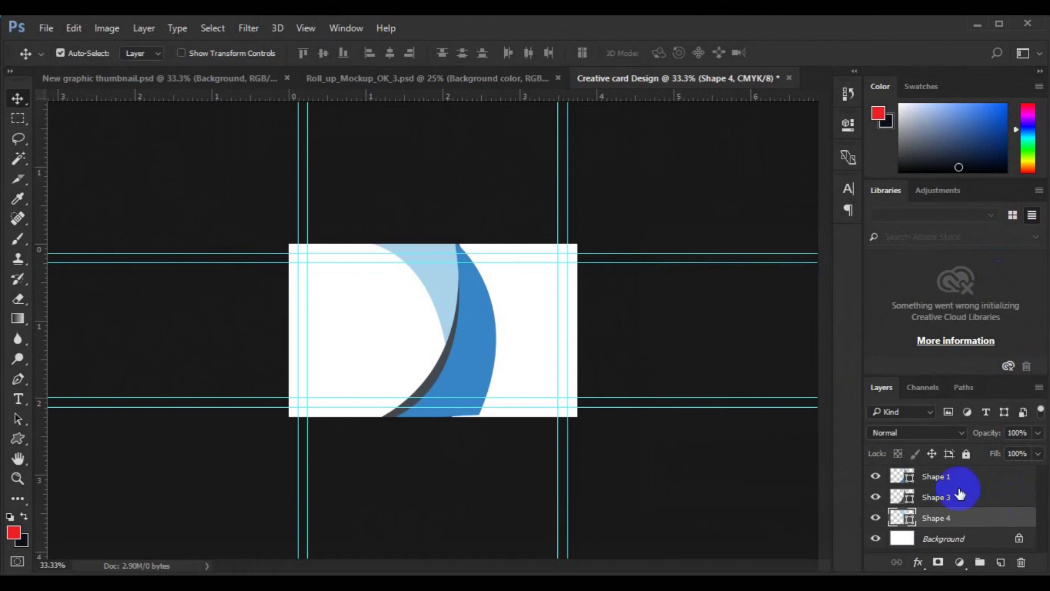
pyautogui.hotkey('ctrl', 't')
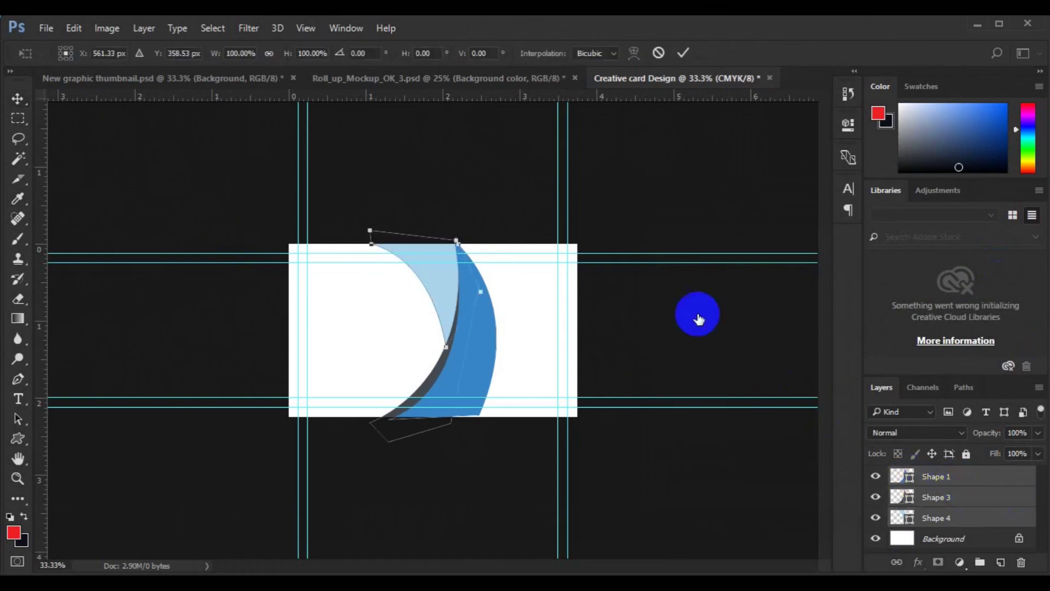
# - Rotate the three curves about -1.43°, scale them to 107.22%, shift them right, and commit
pyautogui.moveTo(556, 212); pyautogui.dragTo(553, 211)
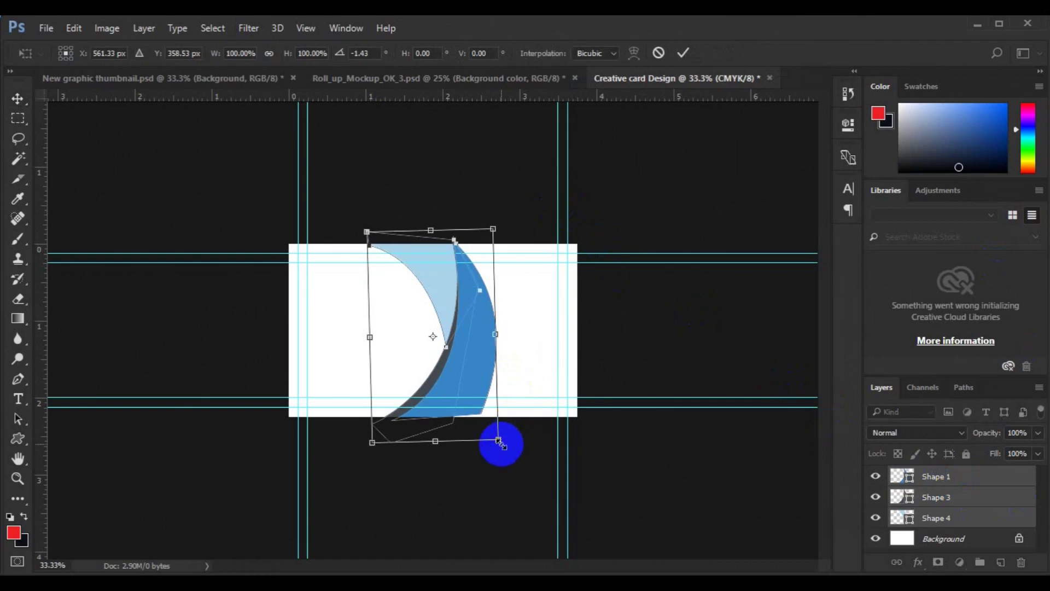
pyautogui.moveTo(499, 440); pyautogui.dragTo(505, 449)
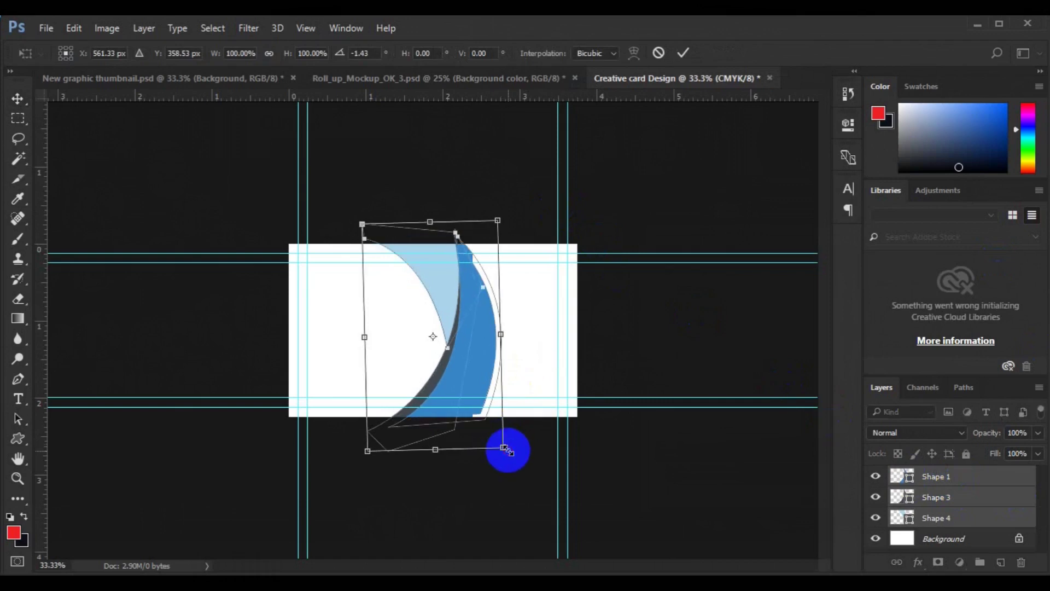
pyautogui.moveTo(488, 376); pyautogui.dragTo(513, 389)
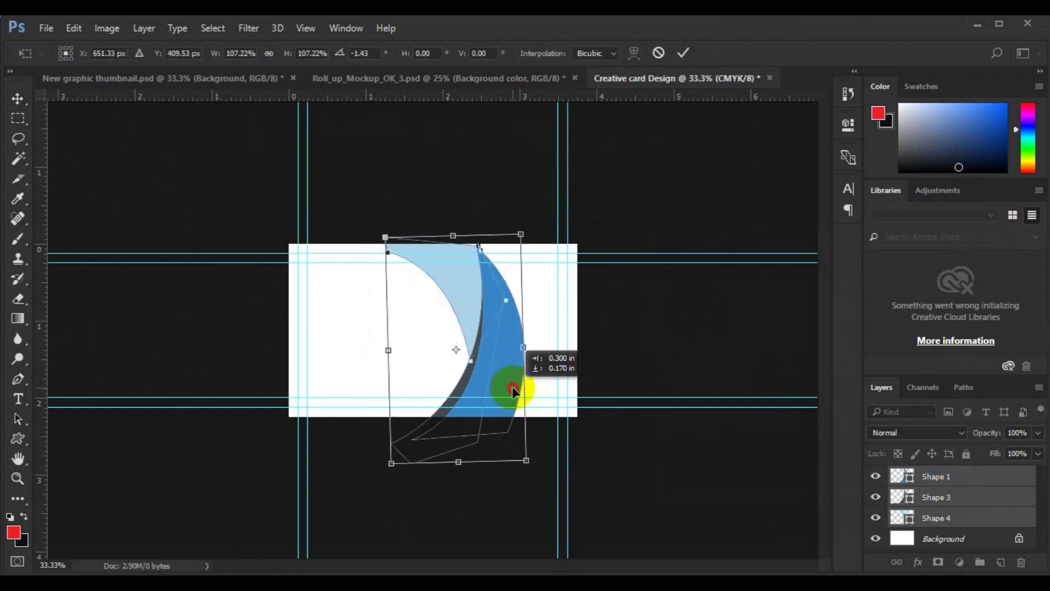
pyautogui.moveTo(513, 389); pyautogui.dragTo(538, 386)
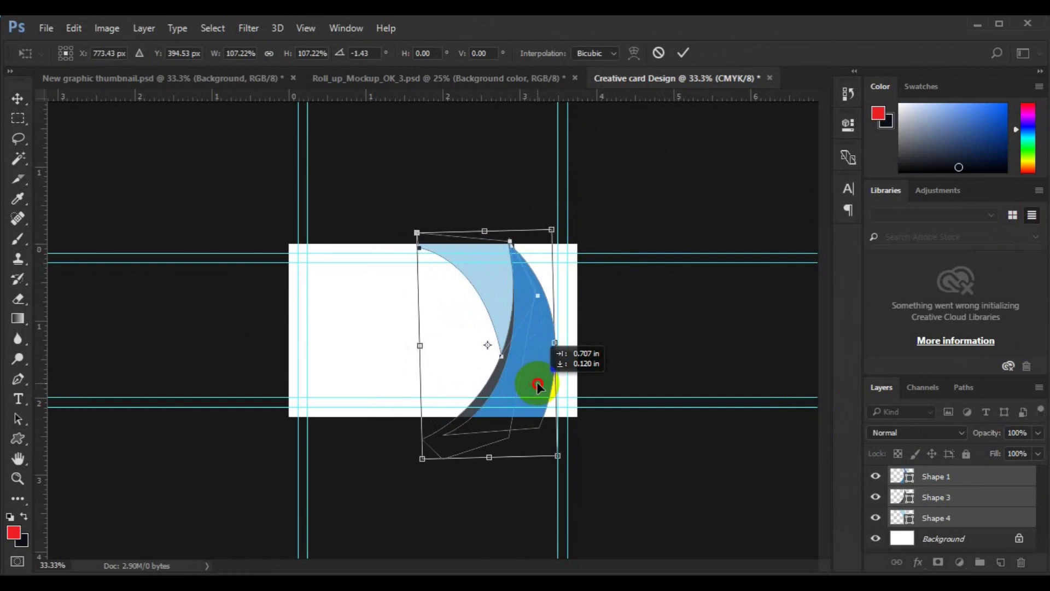
pyautogui.moveTo(537, 384); pyautogui.dragTo(537, 384)
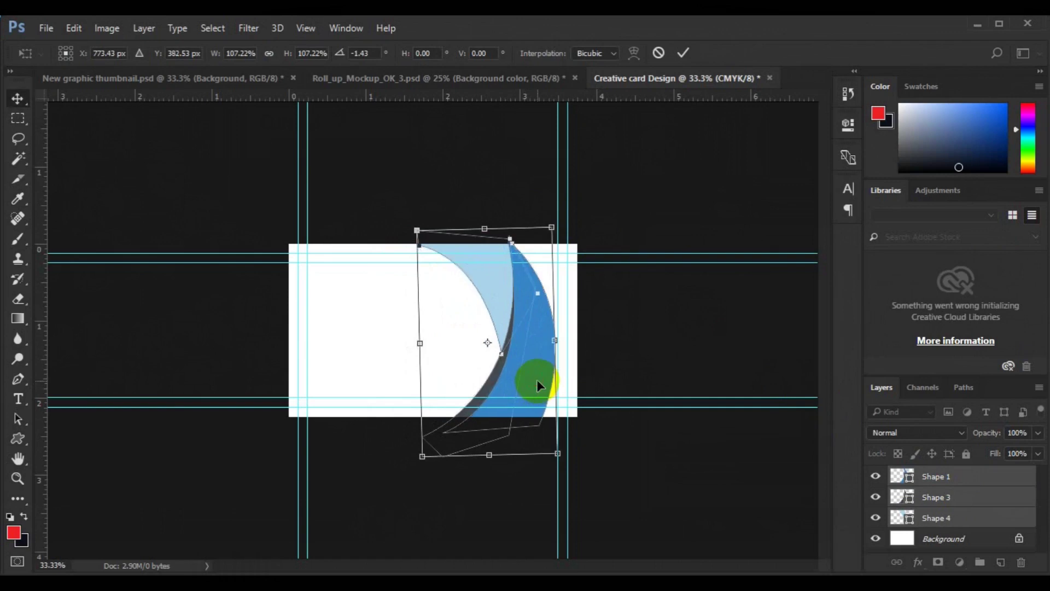
pyautogui.click(650, 387)
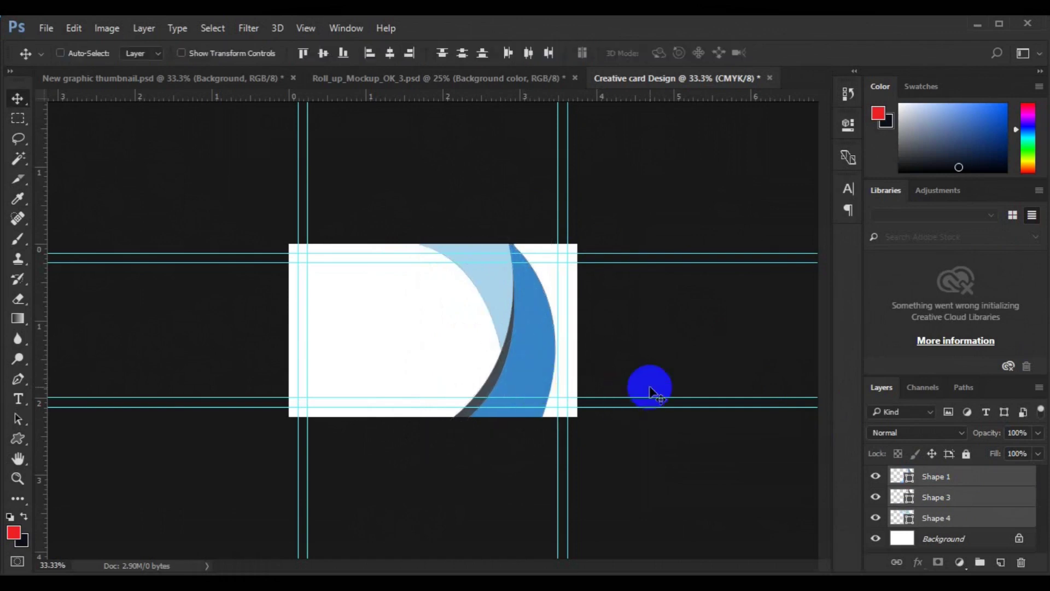
pyautogui.click(930, 520)
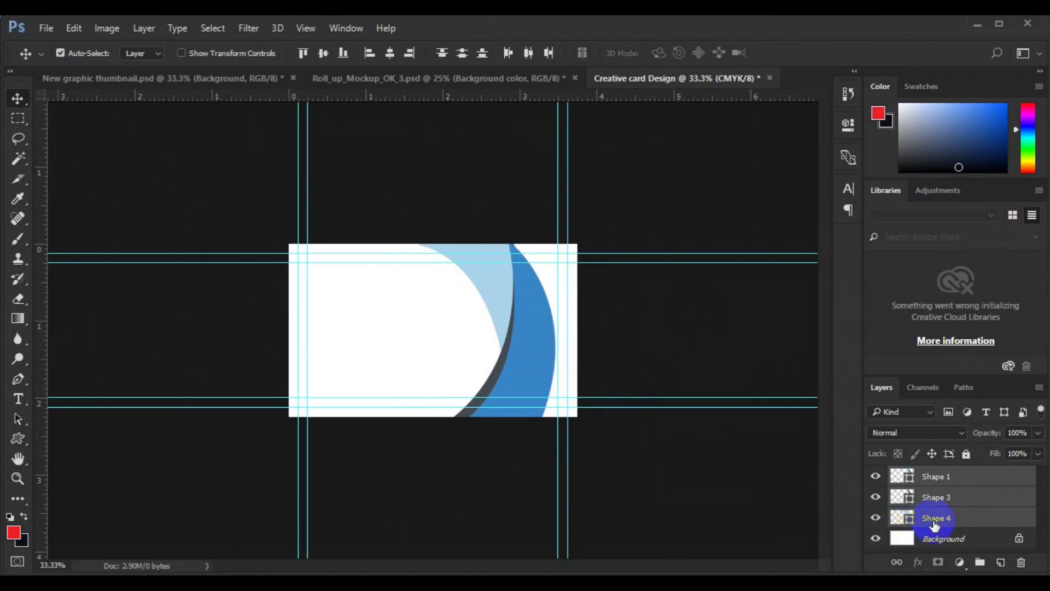
# - Add a Gradient Overlay to the Shape 1 layer style
pyautogui.click(960, 479)
pyautogui.rightClick(961, 479)
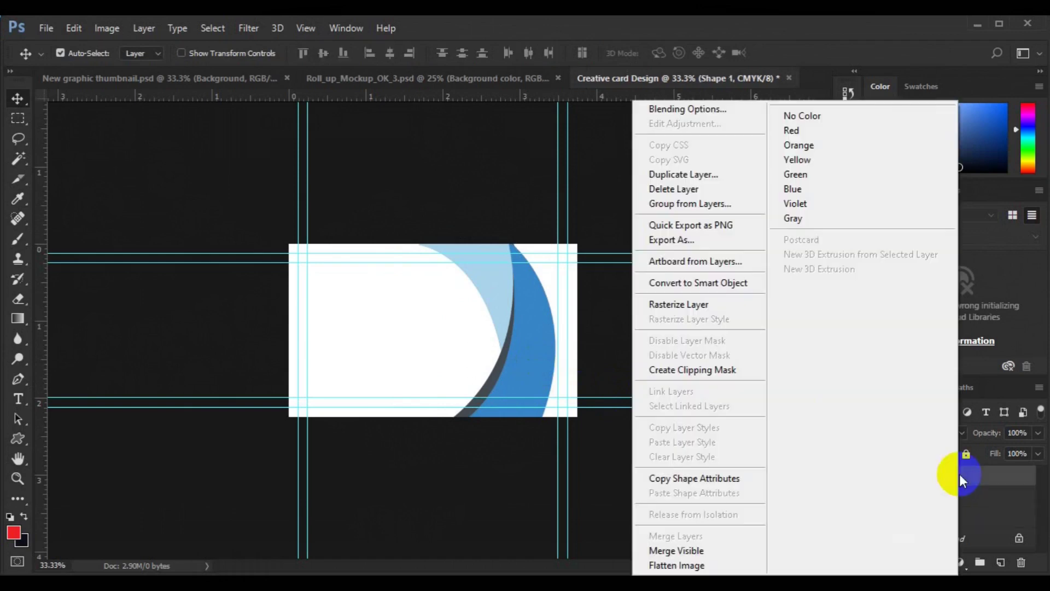
pyautogui.click(680, 111)
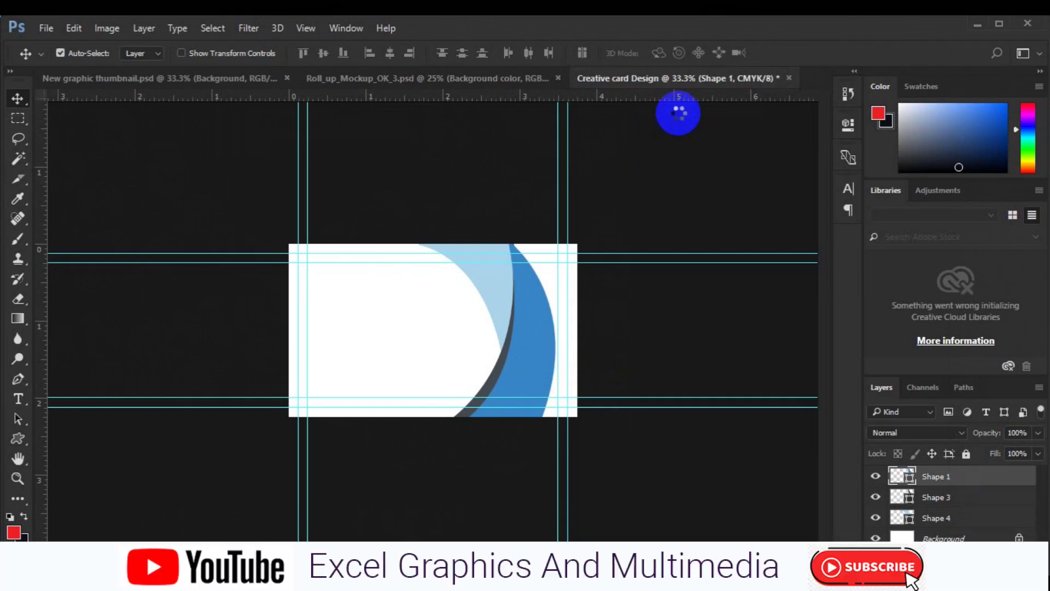
pyautogui.press('h')
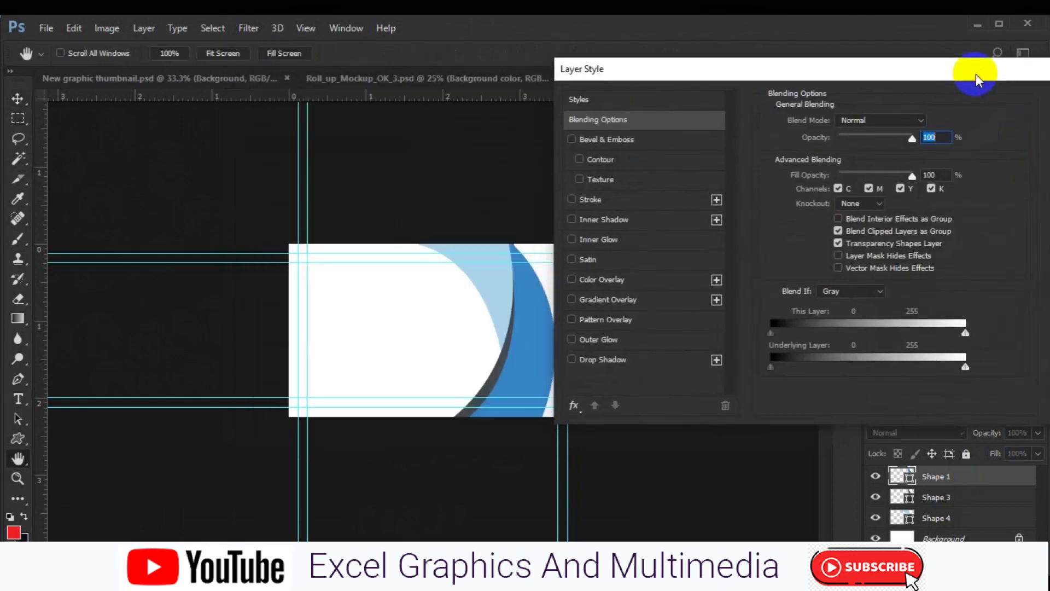
pyautogui.click(612, 302)
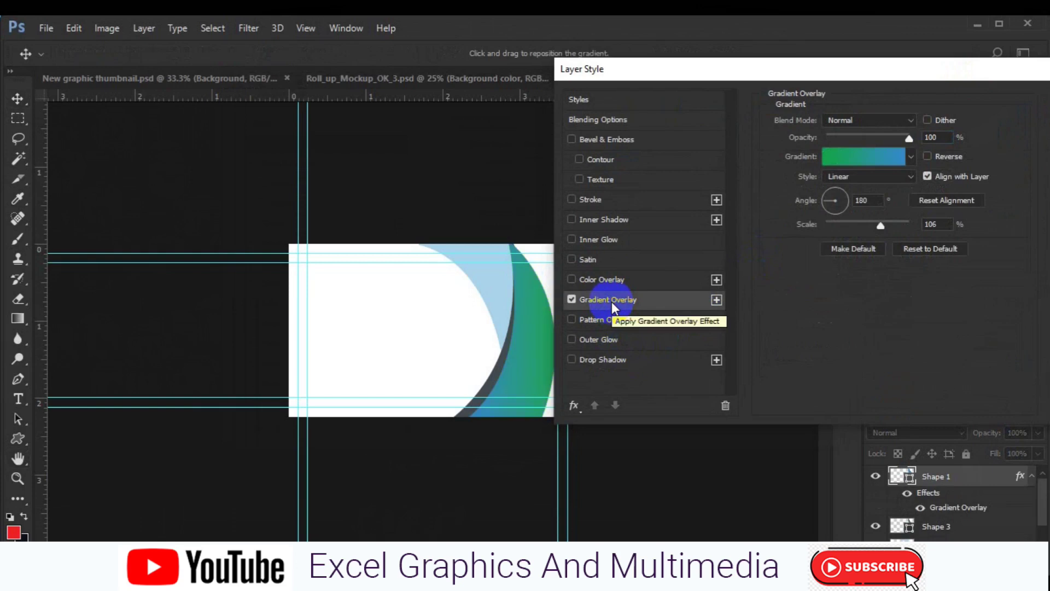
# - Set the gradient overlay angle to 90° and reposition the gradient on the crescent
pyautogui.click(868, 198)
pyautogui.doubleClick(867, 198)
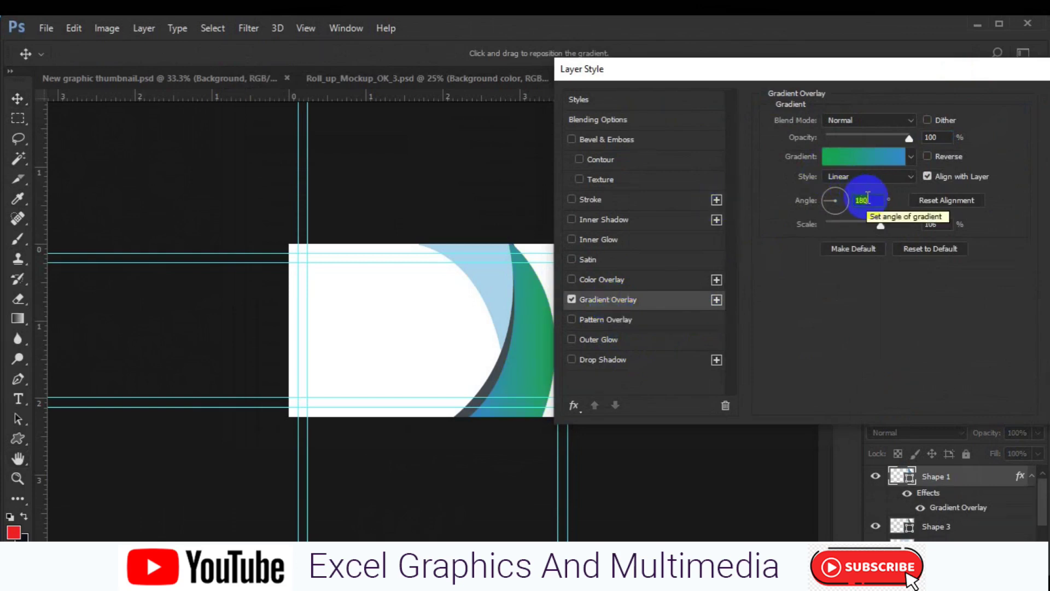
pyautogui.write('90')
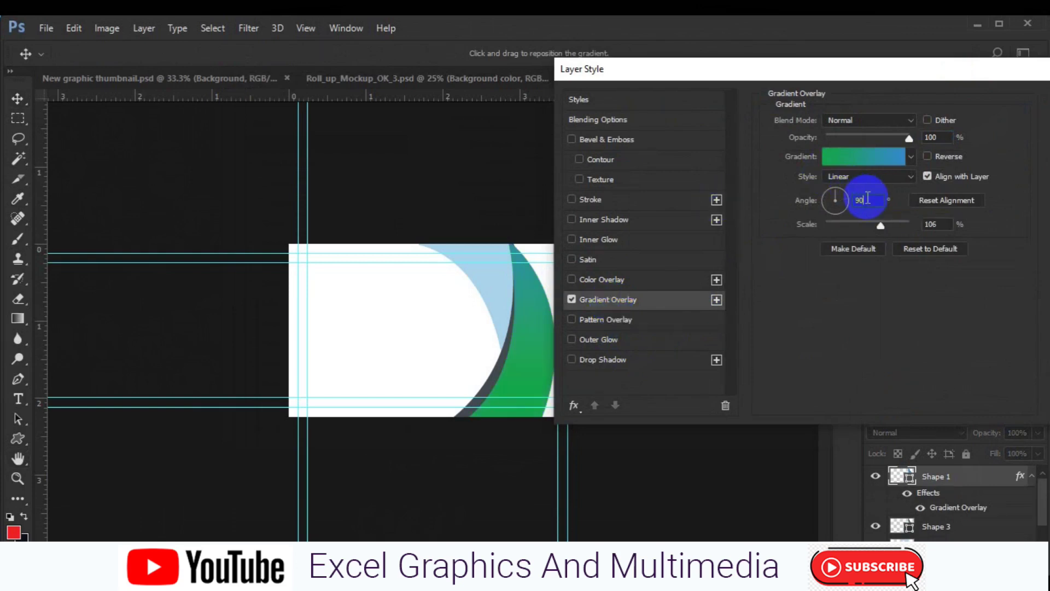
pyautogui.moveTo(528, 291); pyautogui.dragTo(535, 346)
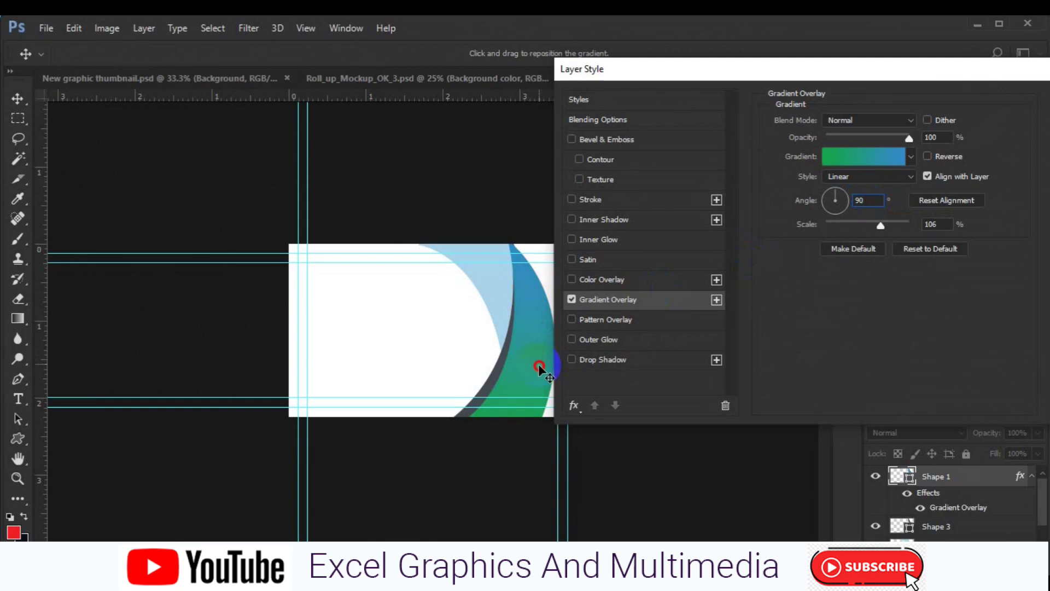
pyautogui.click(849, 158)
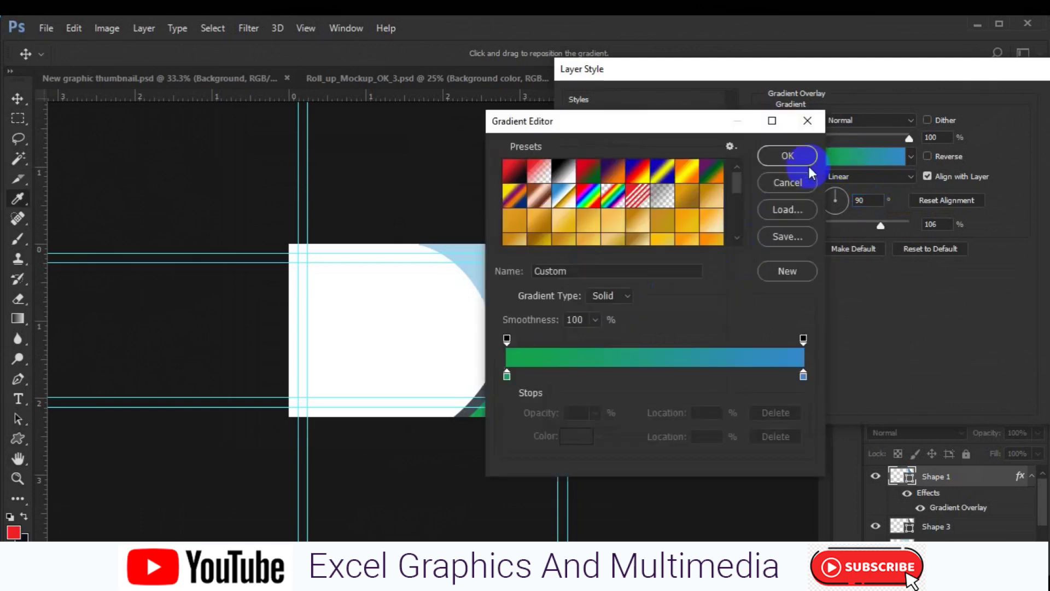
# - Choose the green-to-dark-teal preset in the Gradient Editor
pyautogui.moveTo(706, 115); pyautogui.dragTo(865, 111)
pyautogui.click(895, 208)
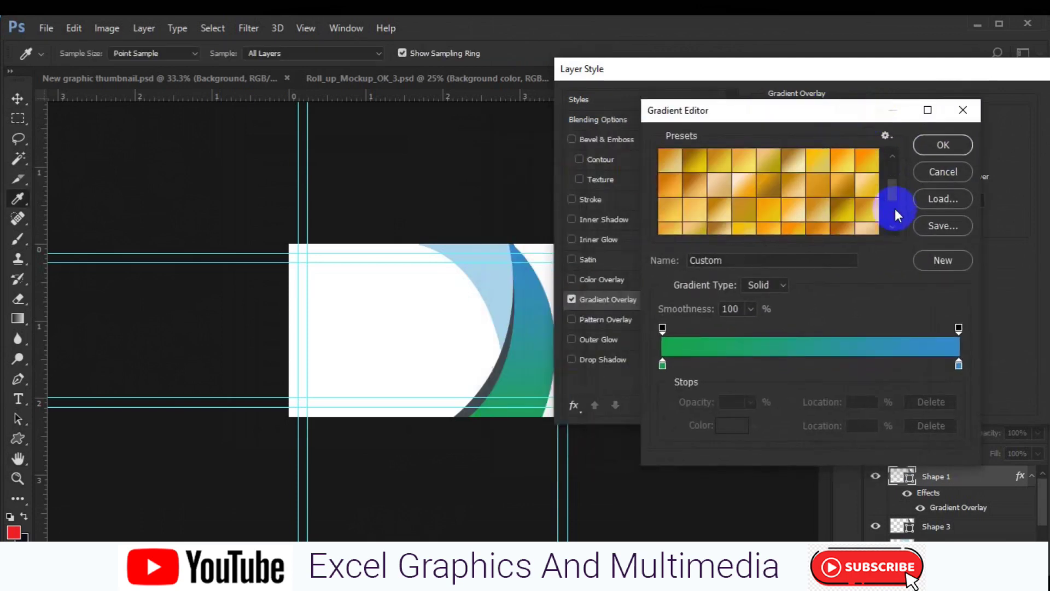
pyautogui.click(894, 227)
pyautogui.click(894, 228)
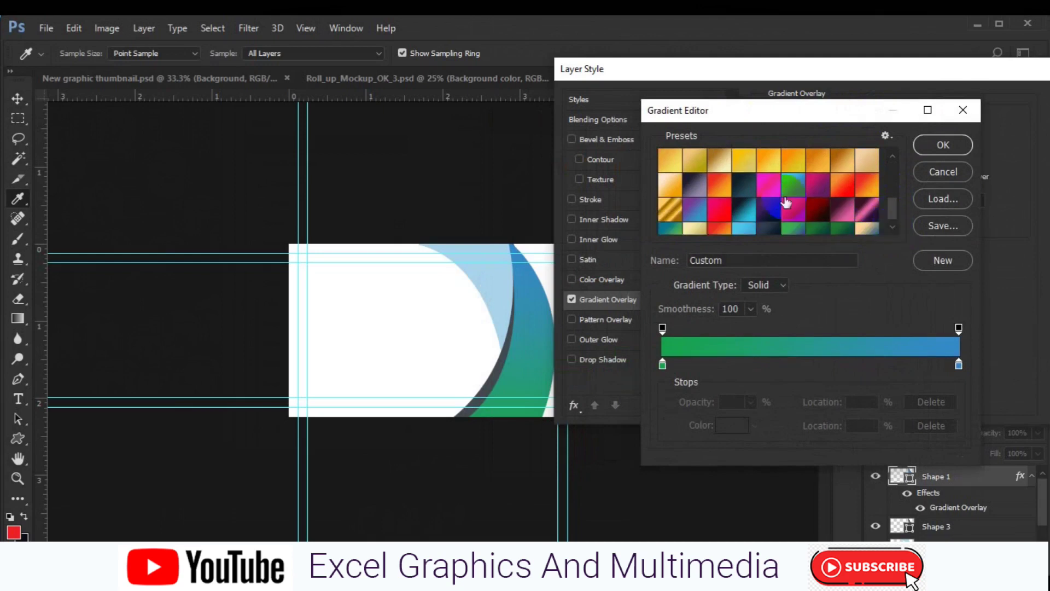
pyautogui.click(892, 225)
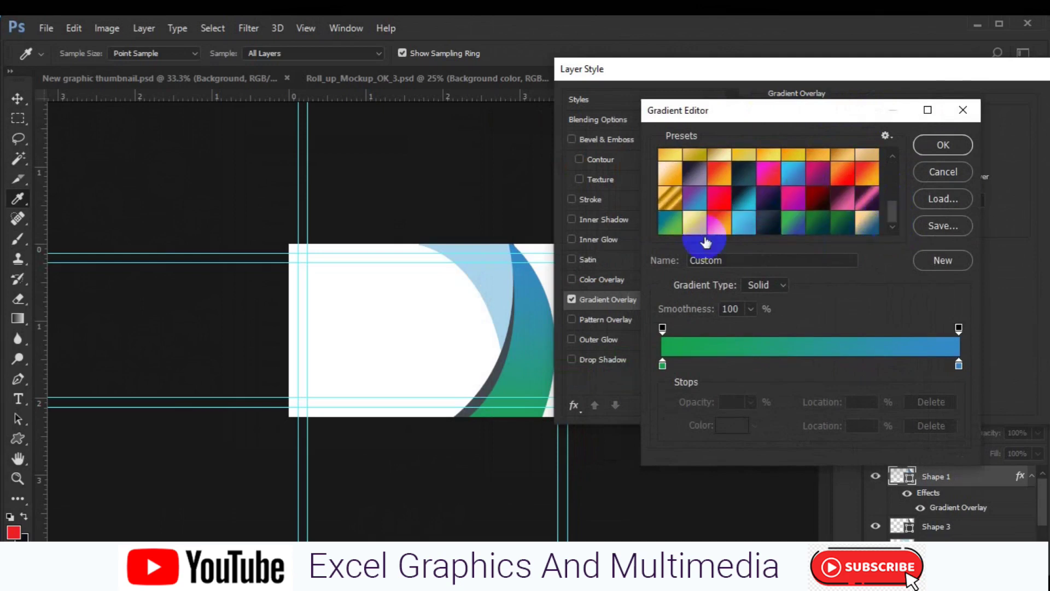
pyautogui.click(670, 230)
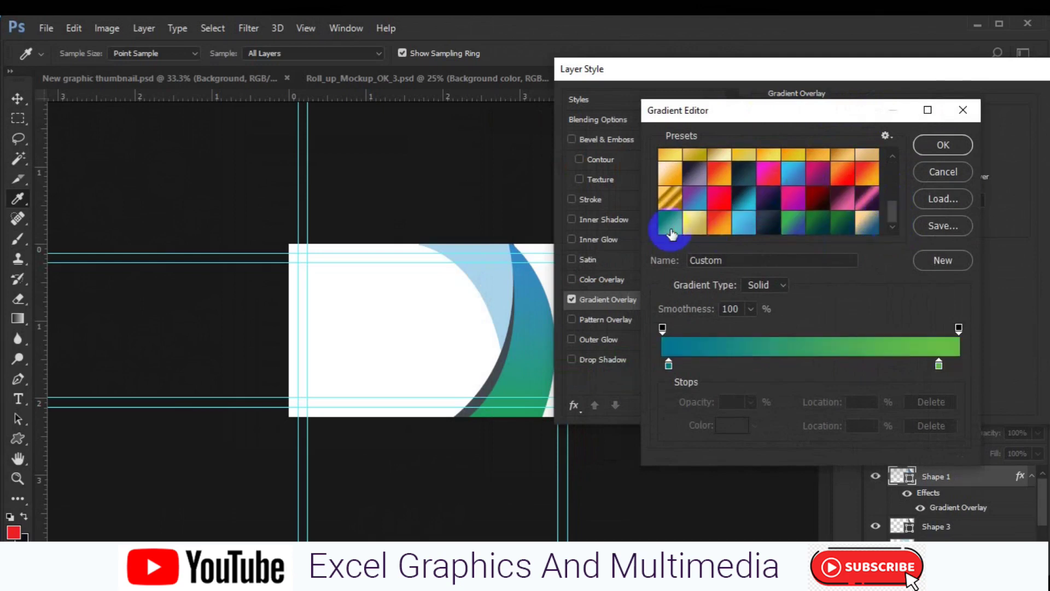
pyautogui.click(754, 224)
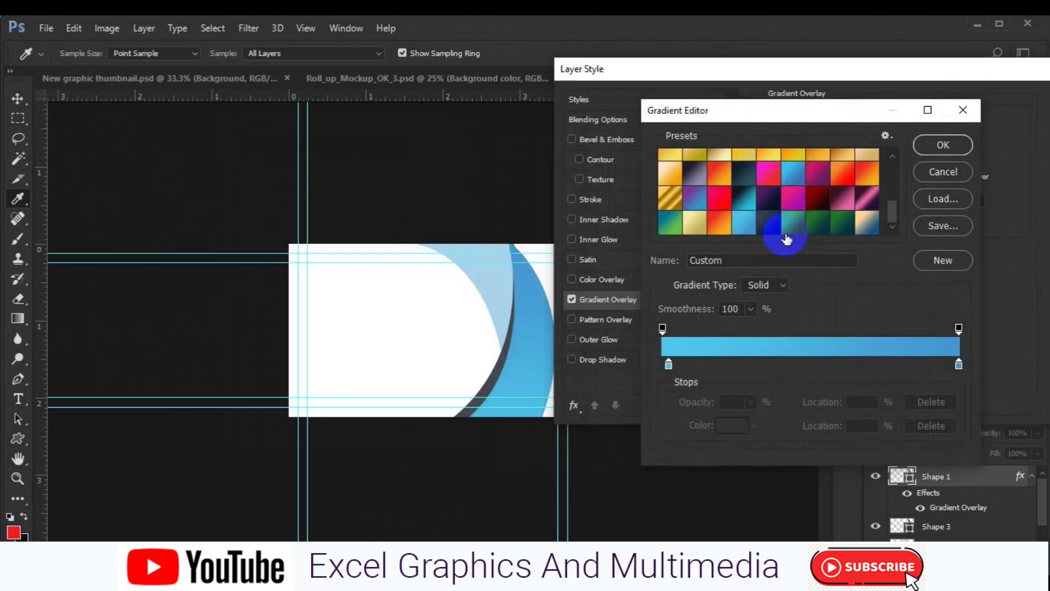
pyautogui.click(841, 224)
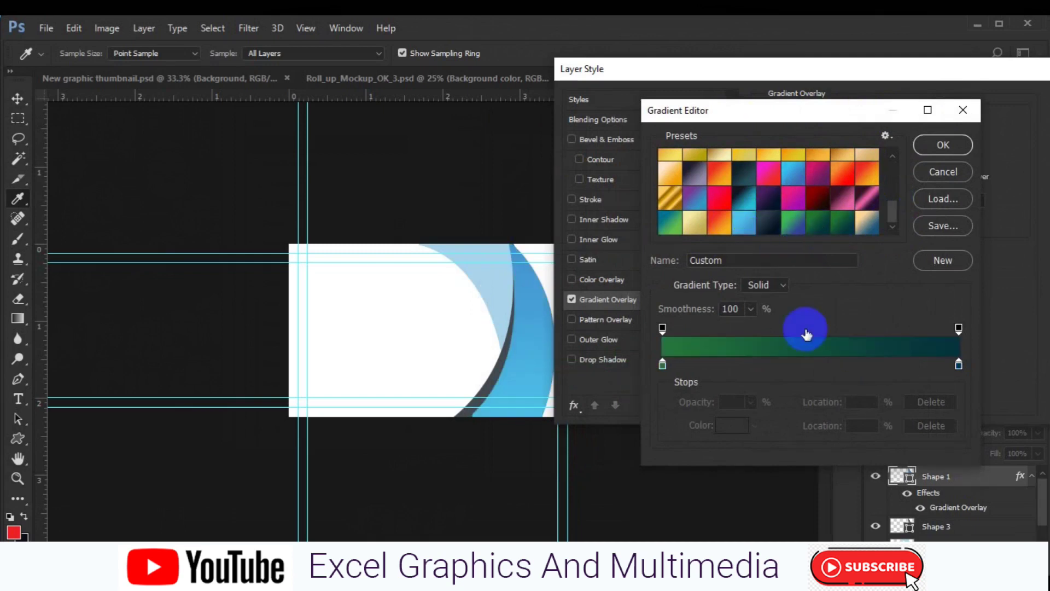
# - Recolour the left gradient stop to a light, printable yellow-green
pyautogui.click(663, 366)
pyautogui.doubleClick(662, 365)
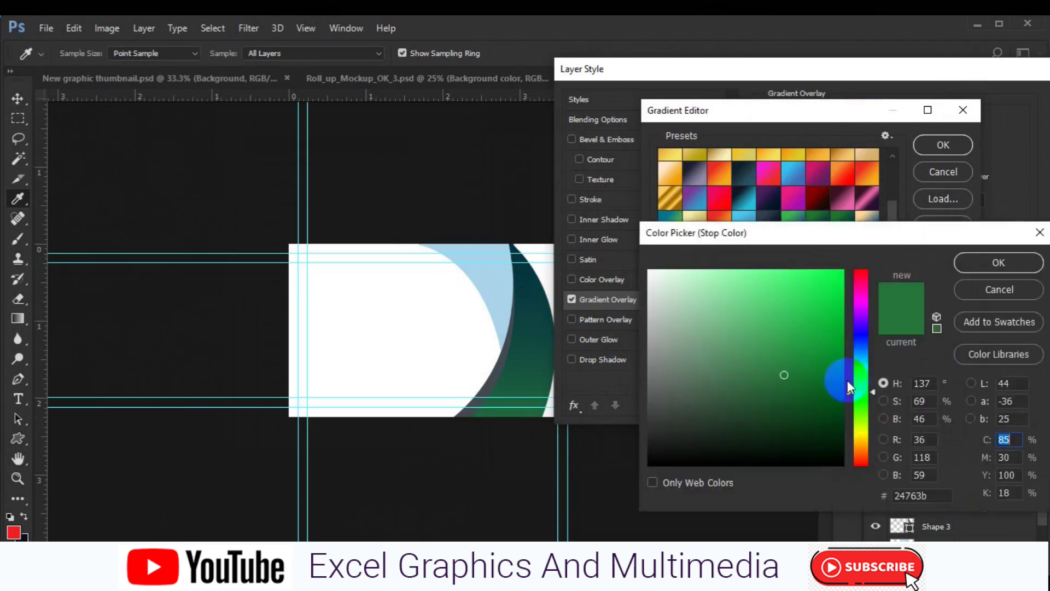
pyautogui.moveTo(868, 390); pyautogui.dragTo(872, 409)
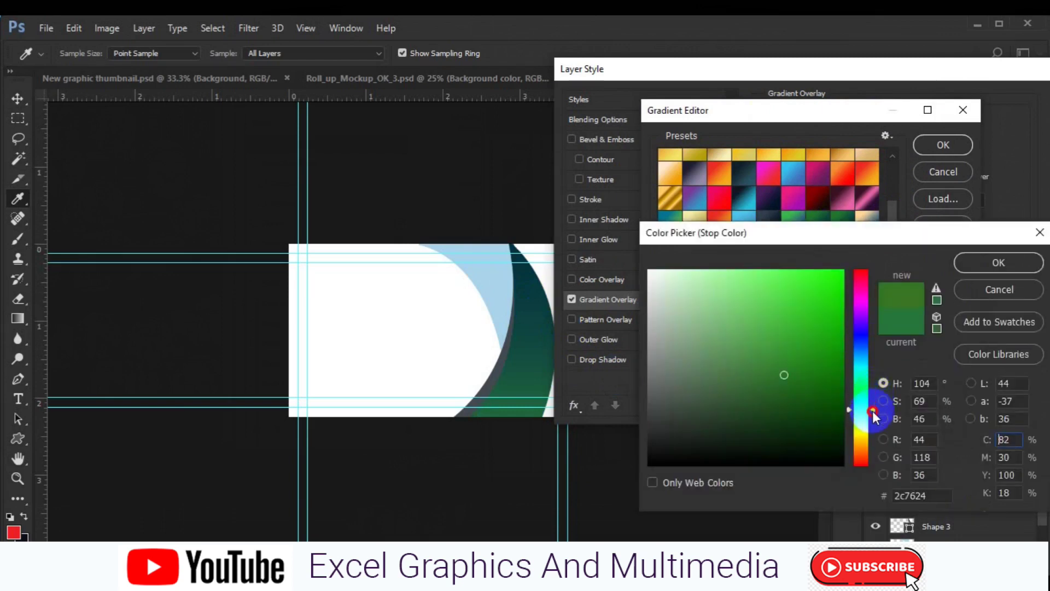
pyautogui.click(901, 316)
pyautogui.click(825, 306)
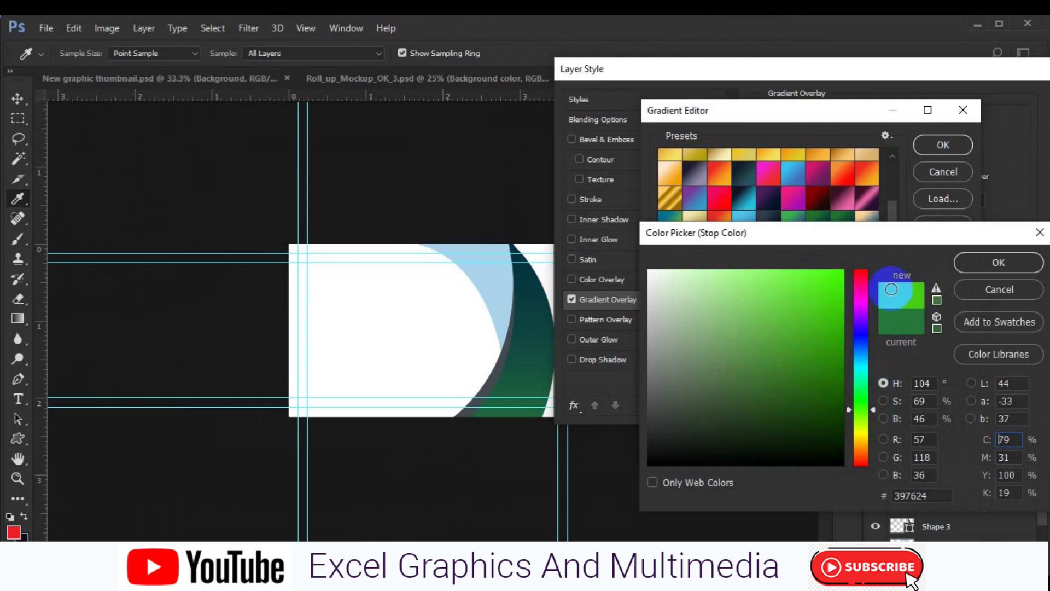
pyautogui.click(937, 289)
pyautogui.moveTo(872, 405); pyautogui.dragTo(872, 416)
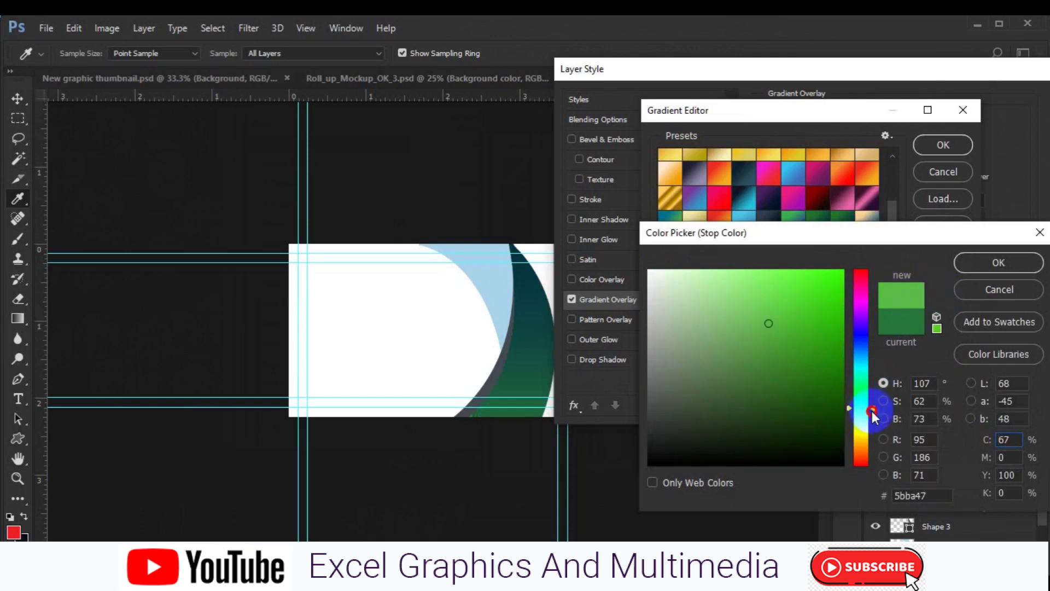
pyautogui.click(783, 284)
pyautogui.click(937, 289)
pyautogui.click(989, 260)
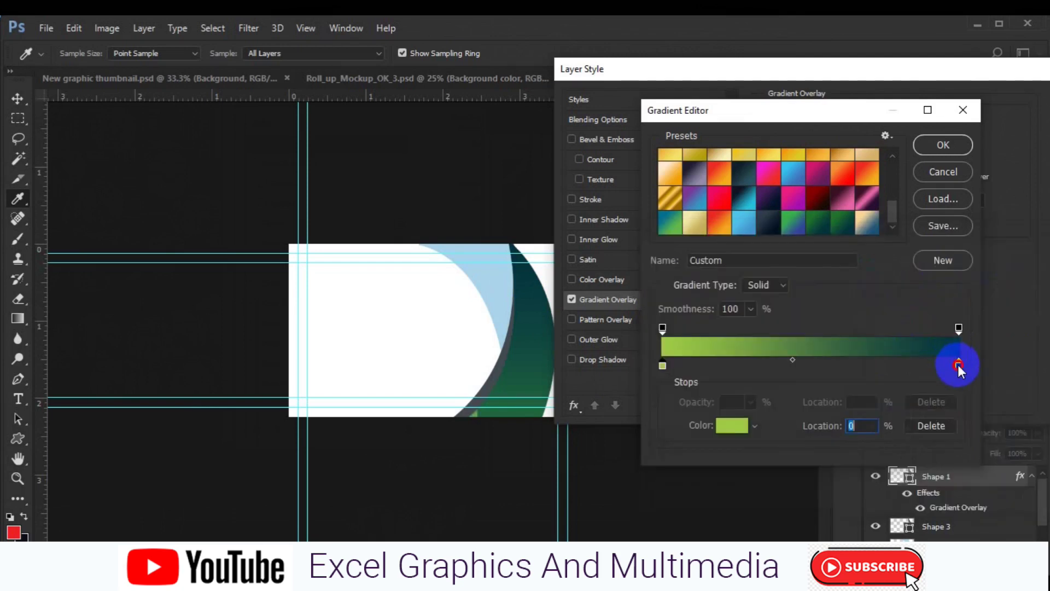
# - Recolour the right gradient stop to a deeper, printable green
pyautogui.doubleClick(957, 364)
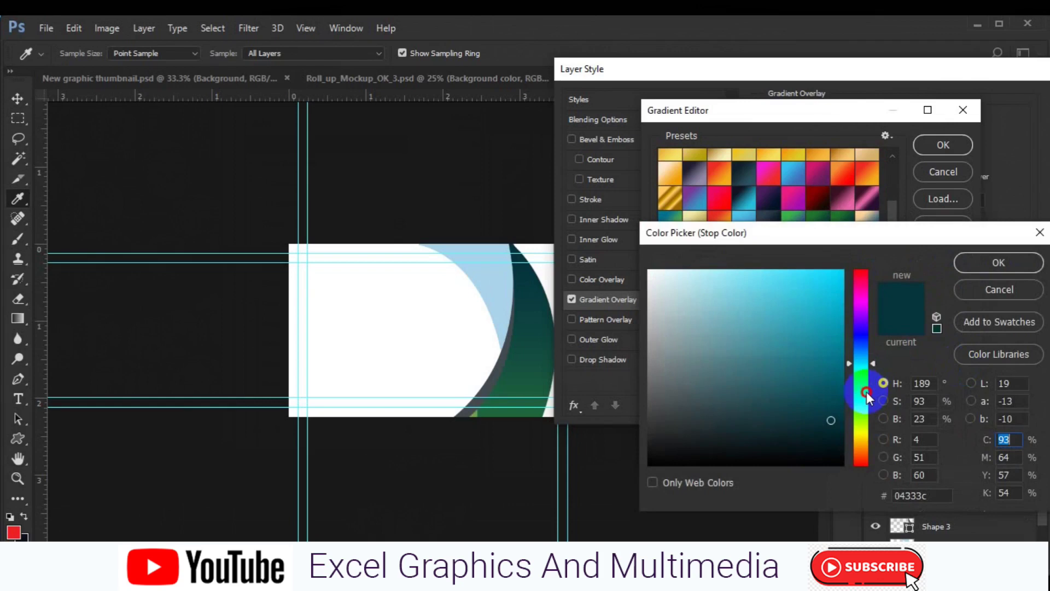
pyautogui.click(866, 391)
pyautogui.click(832, 365)
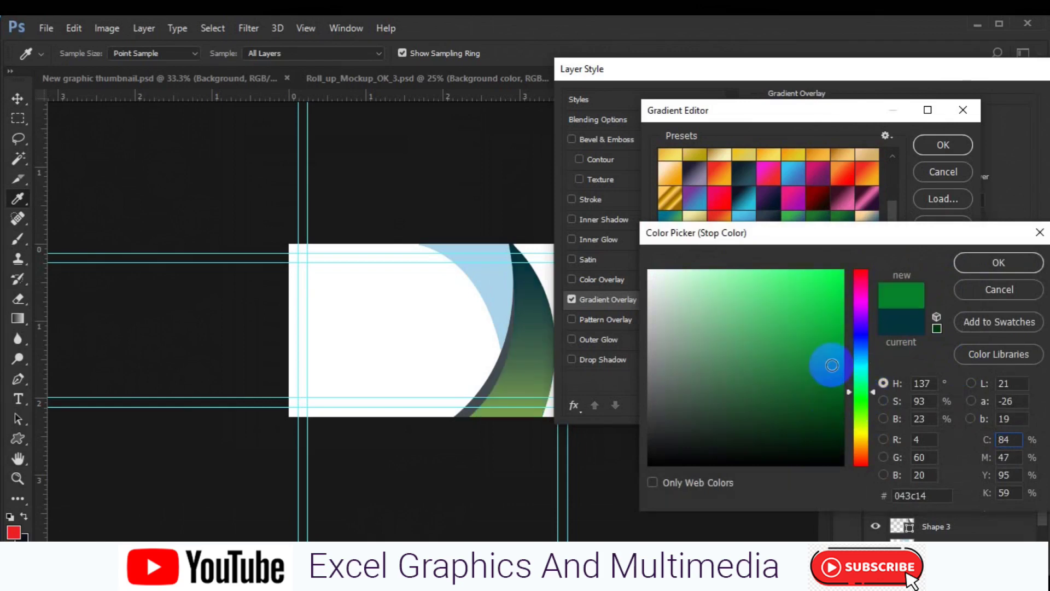
pyautogui.click(937, 290)
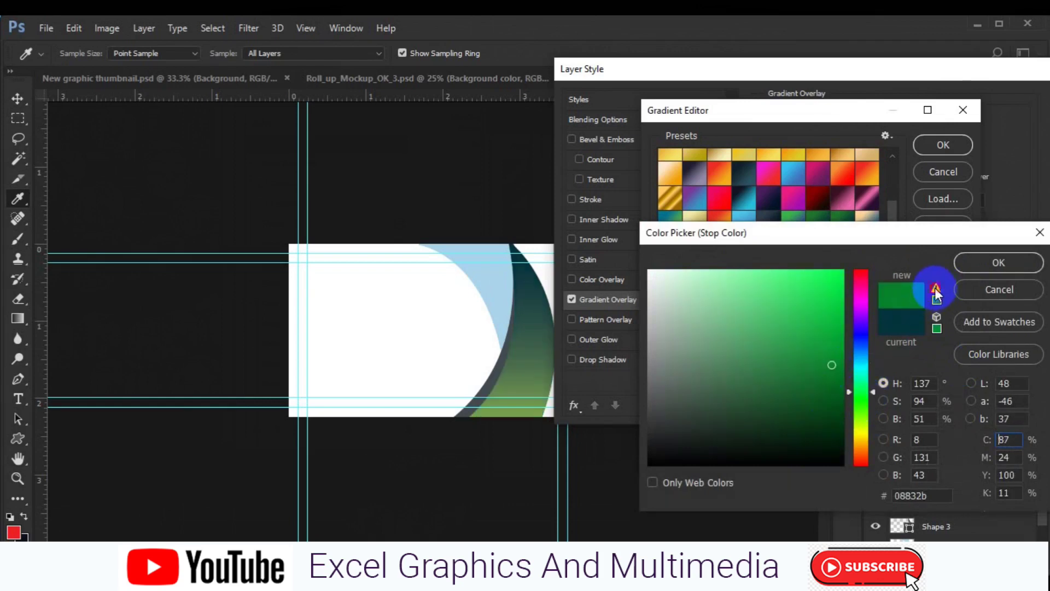
pyautogui.click(1001, 262)
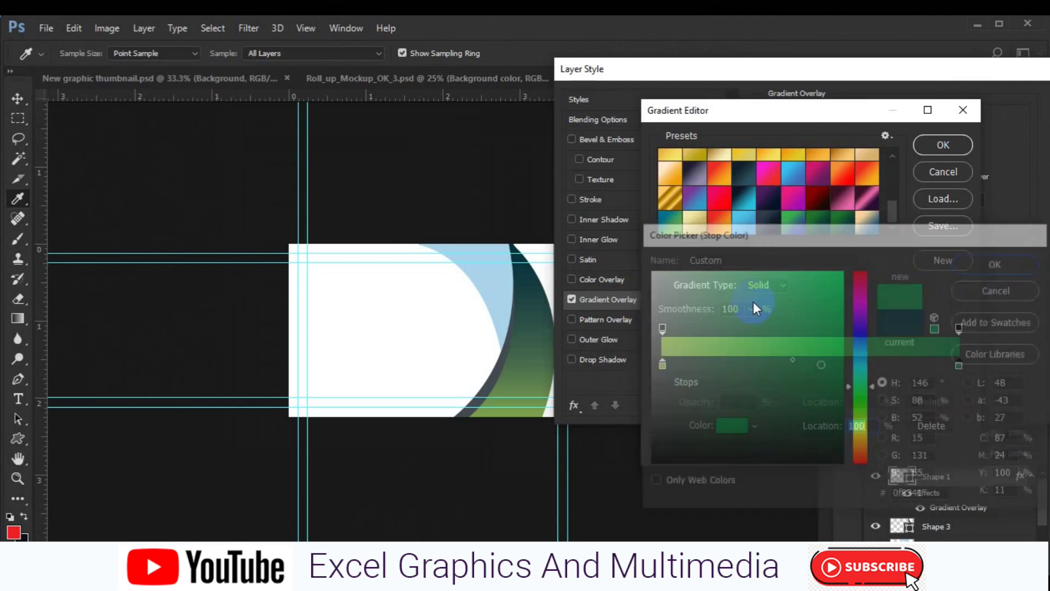
# - Set the green gradient overlay to 100% scale, reversed, lighter at top, and apply the style
pyautogui.click(932, 152)
pyautogui.moveTo(535, 316); pyautogui.dragTo(532, 339)
pyautogui.click(884, 225)
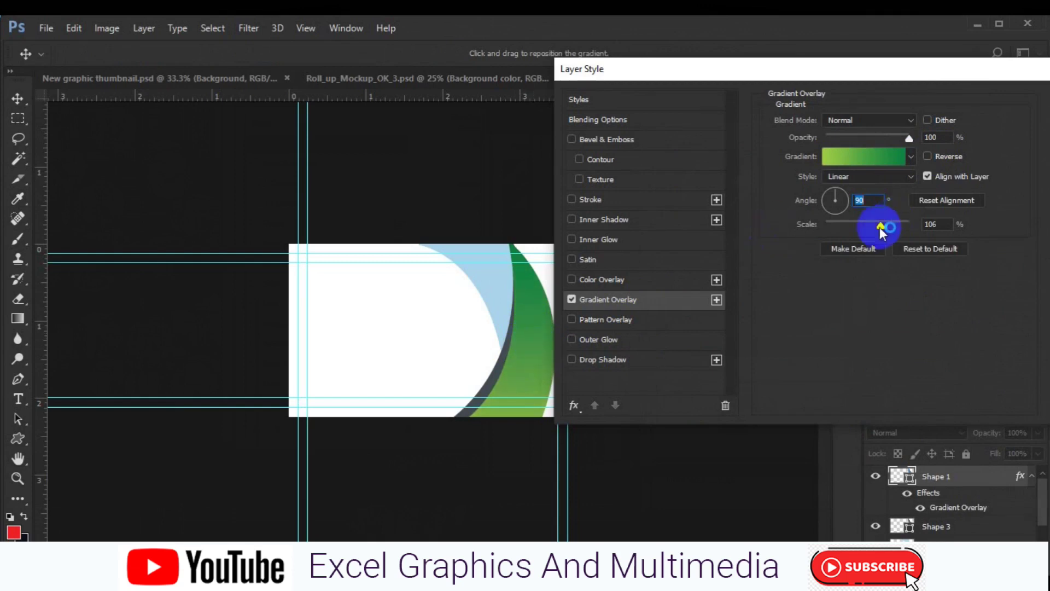
pyautogui.moveTo(810, 231); pyautogui.dragTo(798, 233)
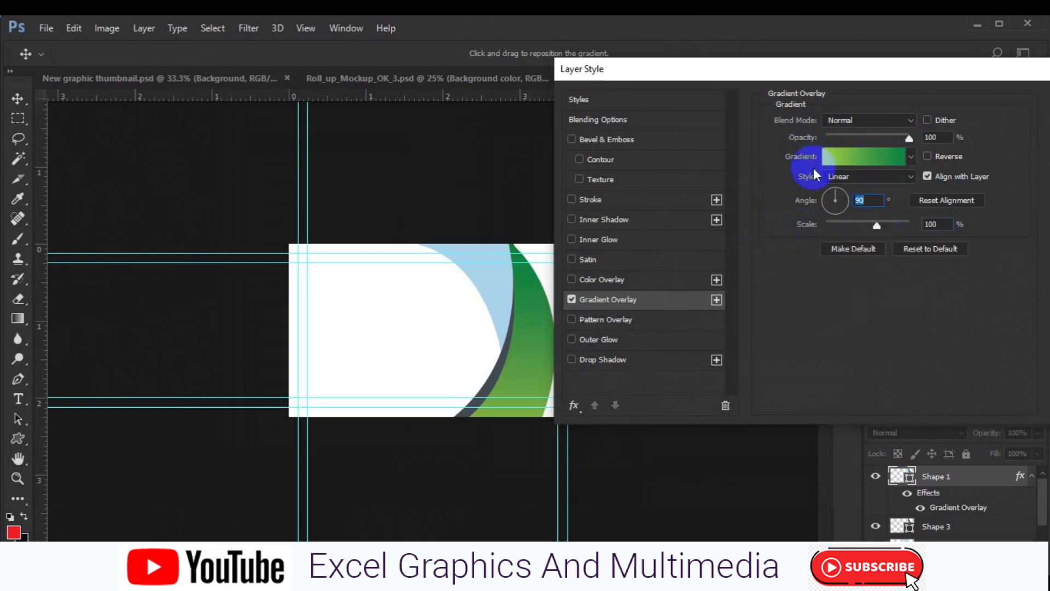
pyautogui.click(927, 157)
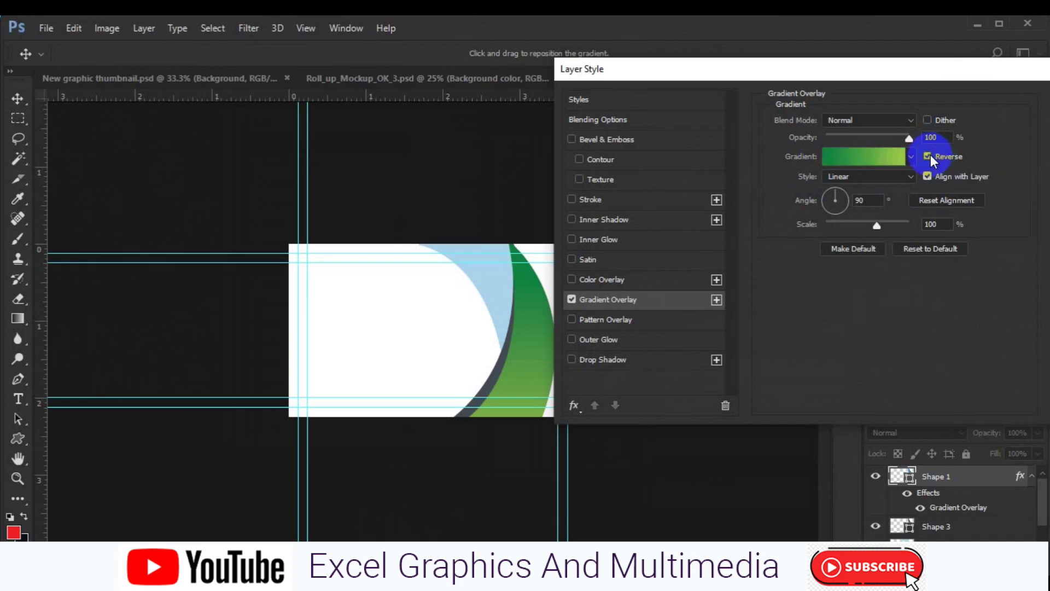
pyautogui.moveTo(538, 340)
pyautogui.mouseDown()
pyautogui.moveTo(534, 314)
pyautogui.moveTo(535, 354)
pyautogui.mouseUp()
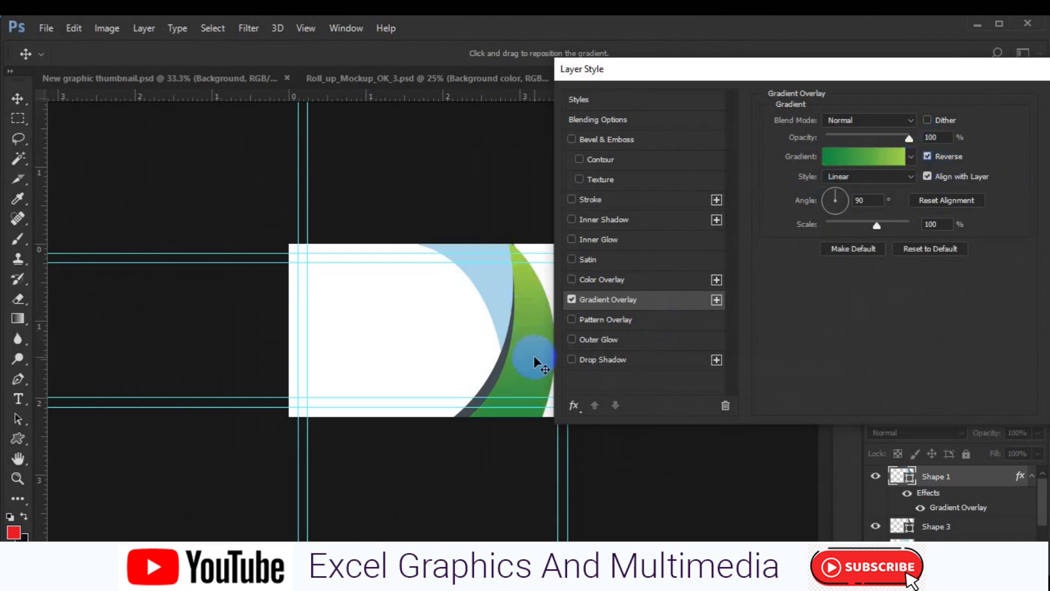
pyautogui.moveTo(534, 354); pyautogui.dragTo(534, 350)
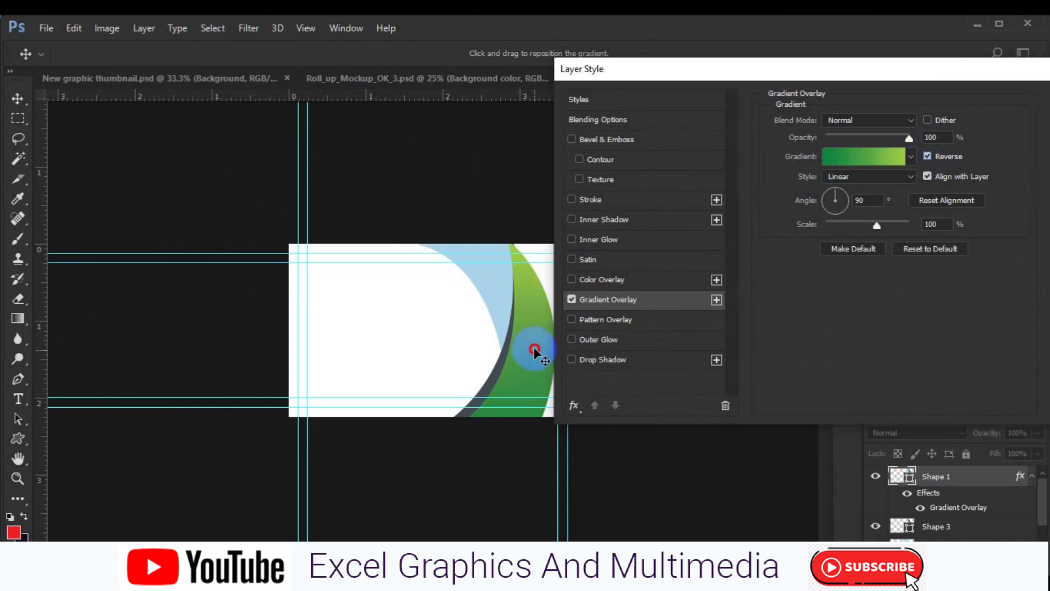
pyautogui.moveTo(832, 70); pyautogui.dragTo(657, 162)
pyautogui.click(908, 191)
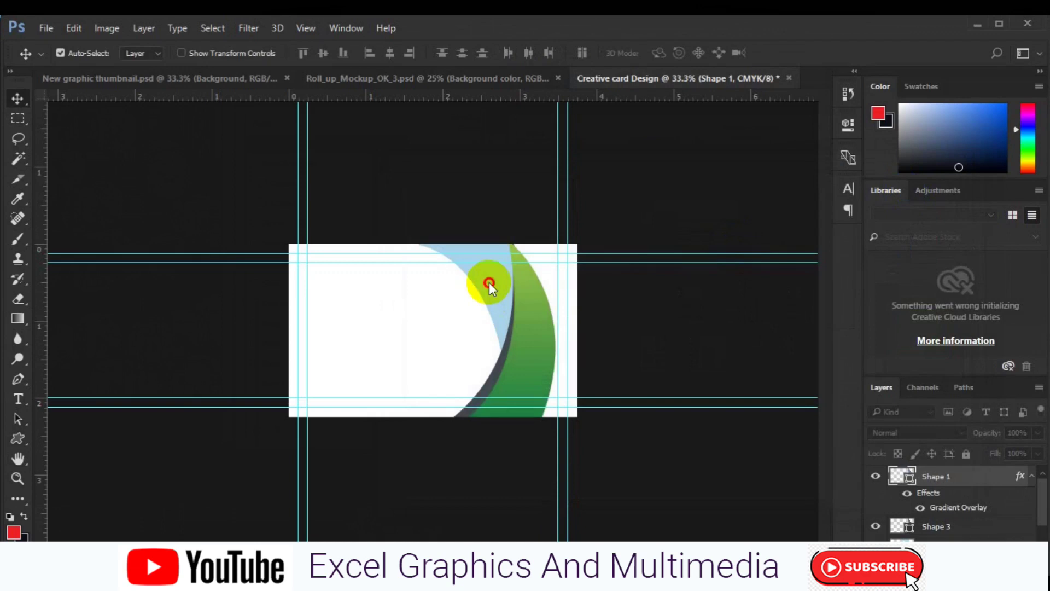
# - Copy the green gradient layer style from the Shape 1 layer
pyautogui.click(946, 472)
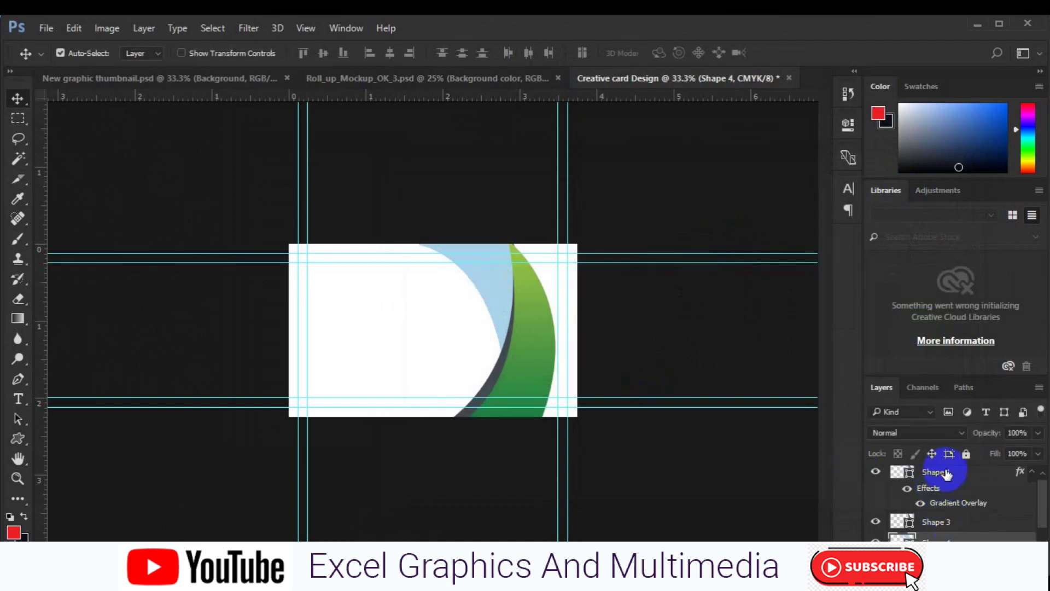
pyautogui.click(946, 473)
pyautogui.rightClick(946, 475)
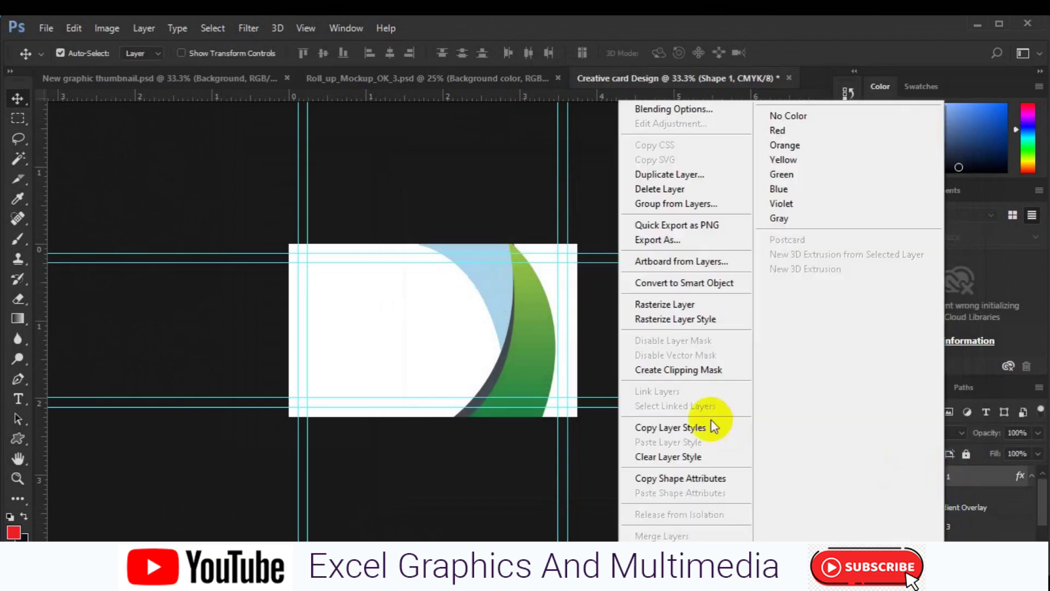
pyautogui.click(694, 428)
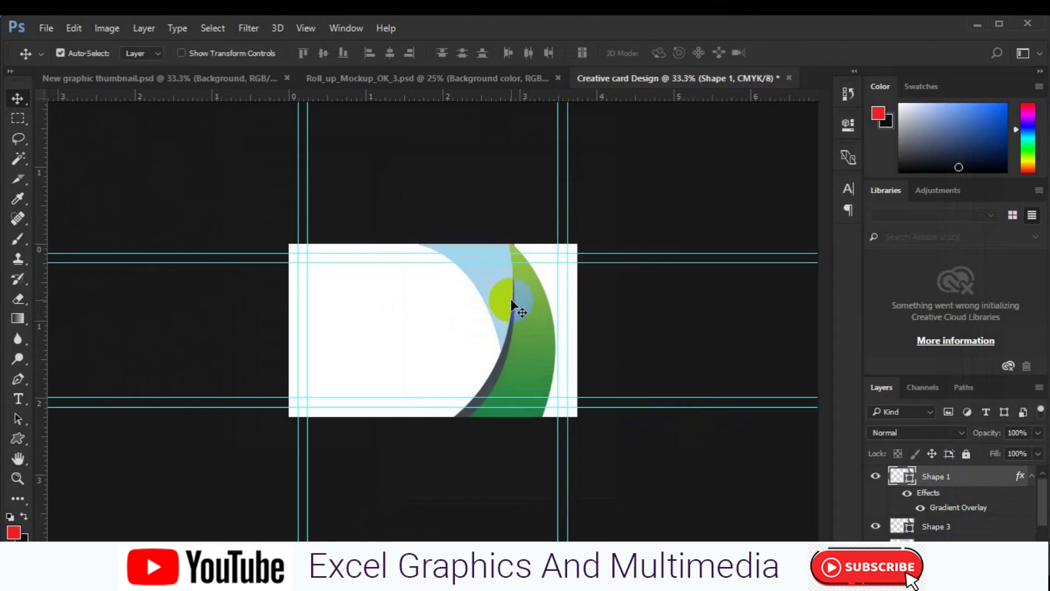
# - Paste the copied gradient style onto the Shape 4 arc
pyautogui.click(936, 540)
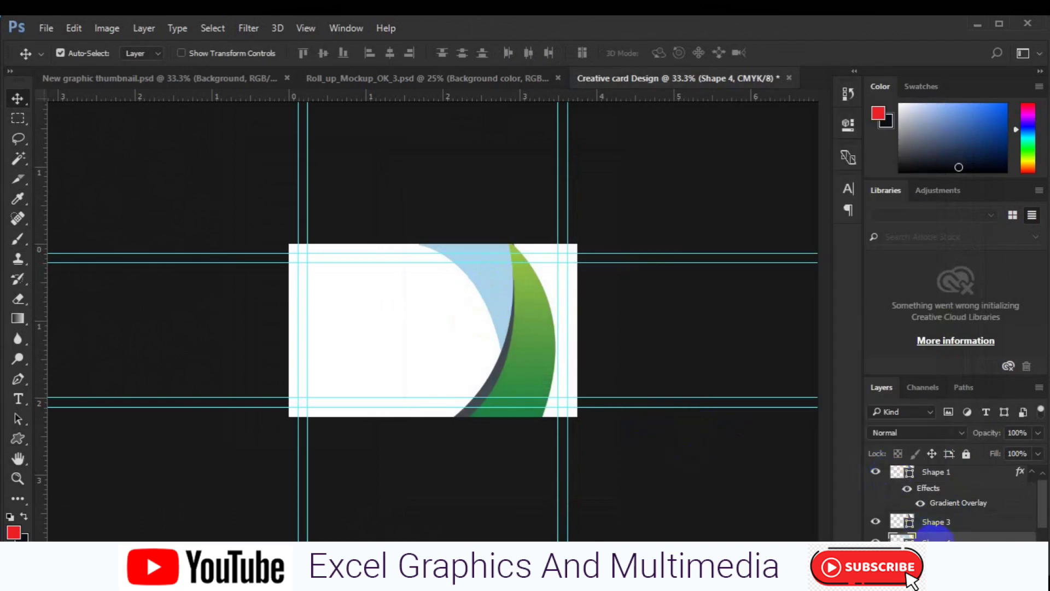
pyautogui.rightClick(936, 539)
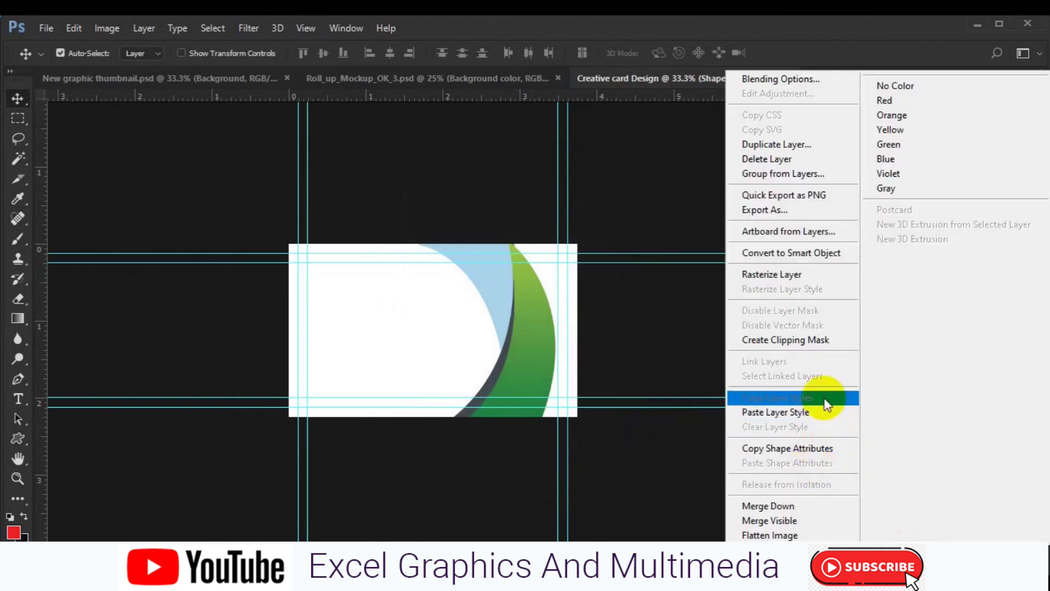
pyautogui.click(822, 417)
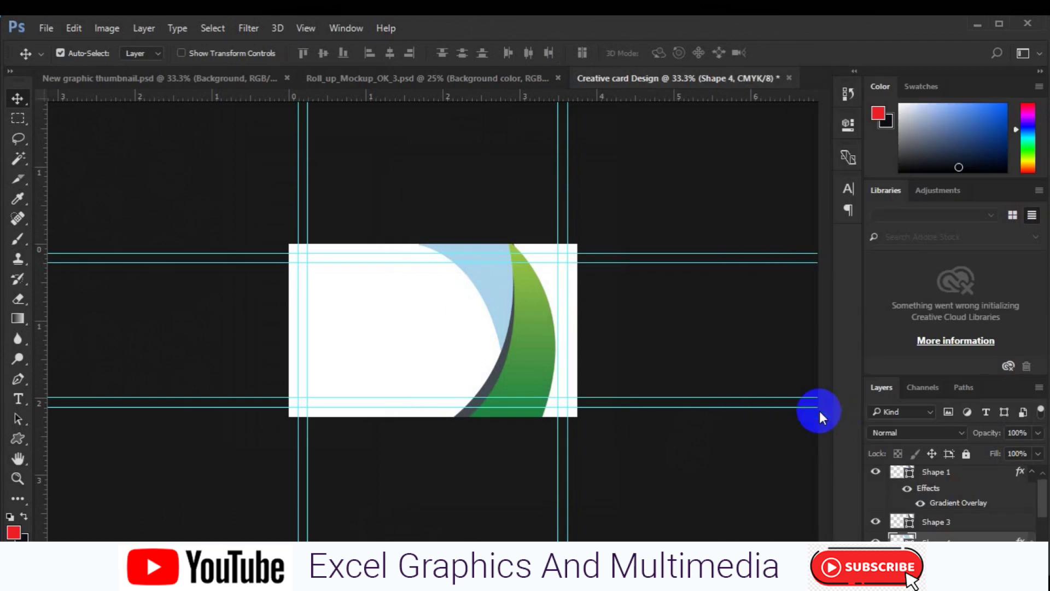
pyautogui.rightClick(937, 521)
pyautogui.moveTo(885, 425)
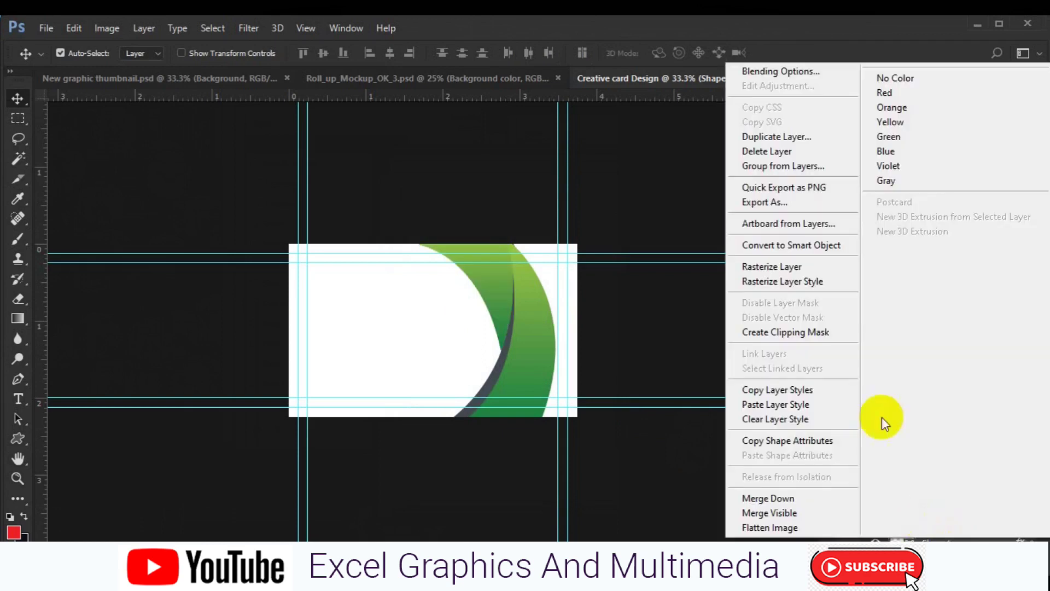
pyautogui.click(799, 67)
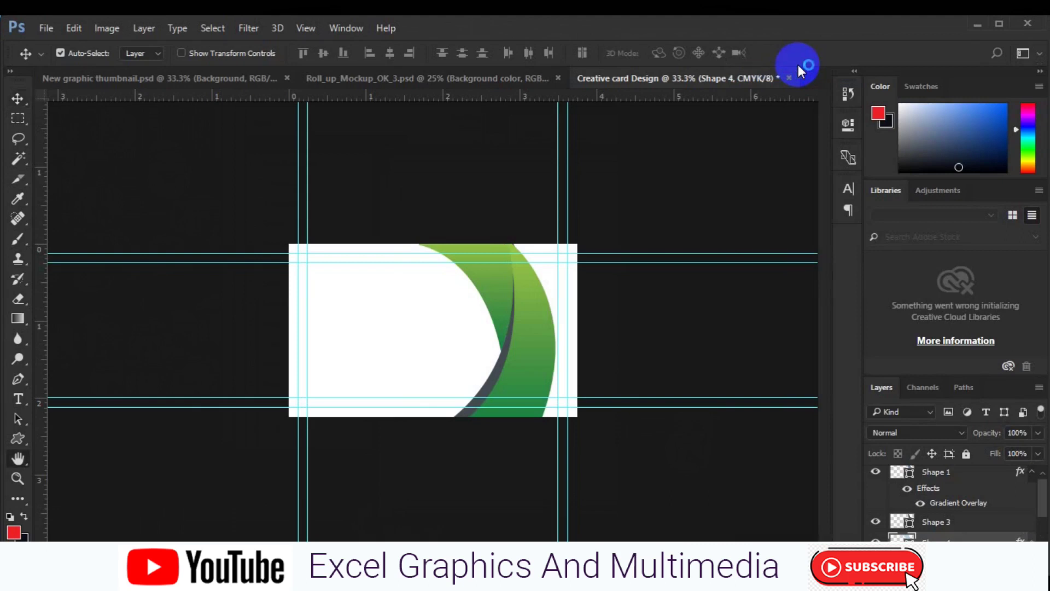
# - Set Shape 4's gradient overlay angle to 180° and reposition the gradient within the curve
pyautogui.moveTo(710, 160); pyautogui.dragTo(848, 137)
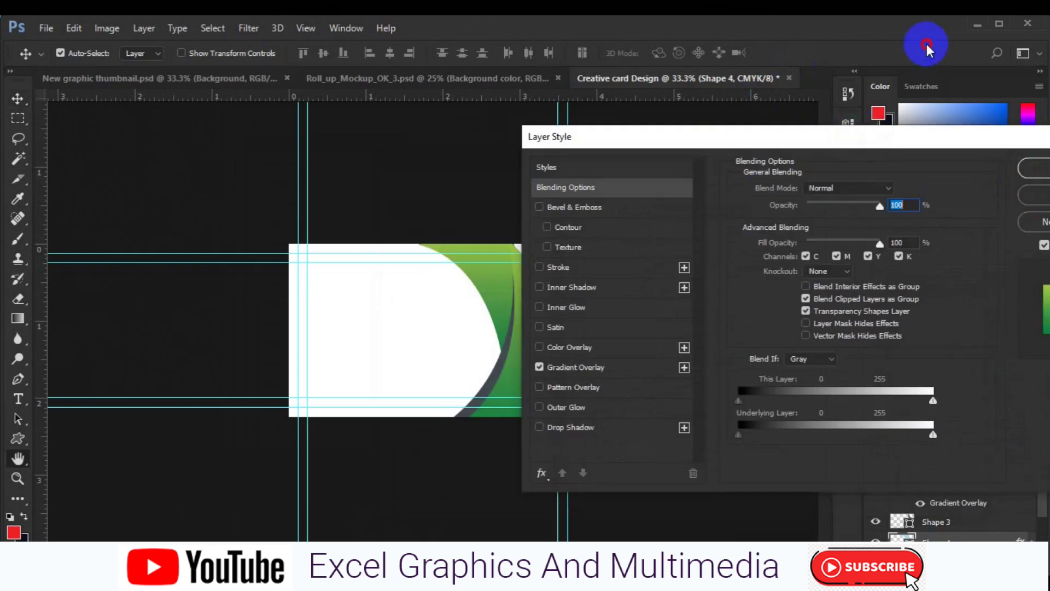
pyautogui.moveTo(926, 45); pyautogui.dragTo(927, 46)
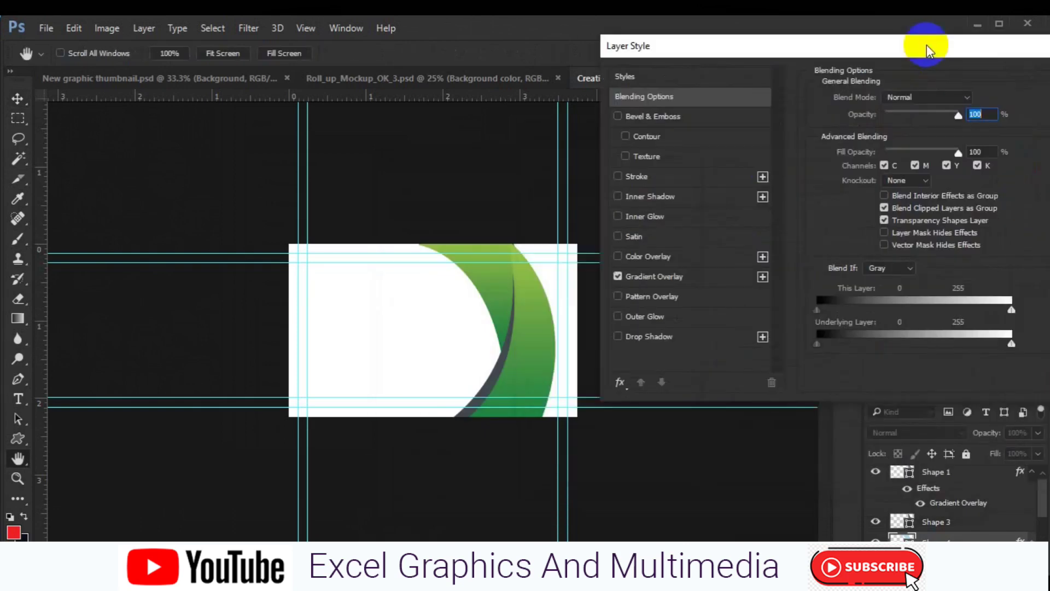
pyautogui.click(665, 278)
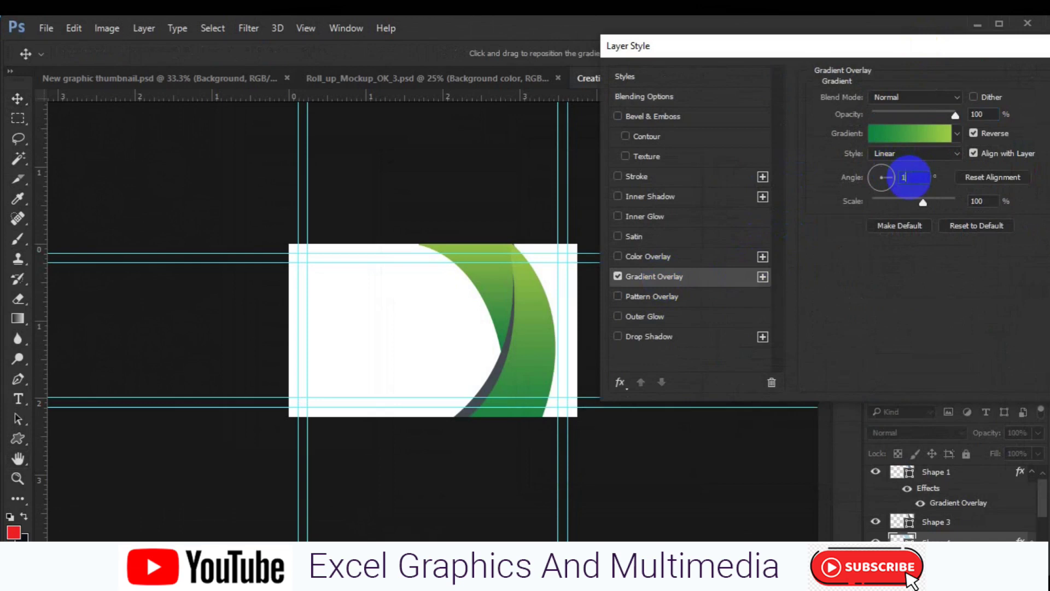
pyautogui.write('180')
pyautogui.click(509, 303)
pyautogui.moveTo(504, 299); pyautogui.dragTo(488, 277)
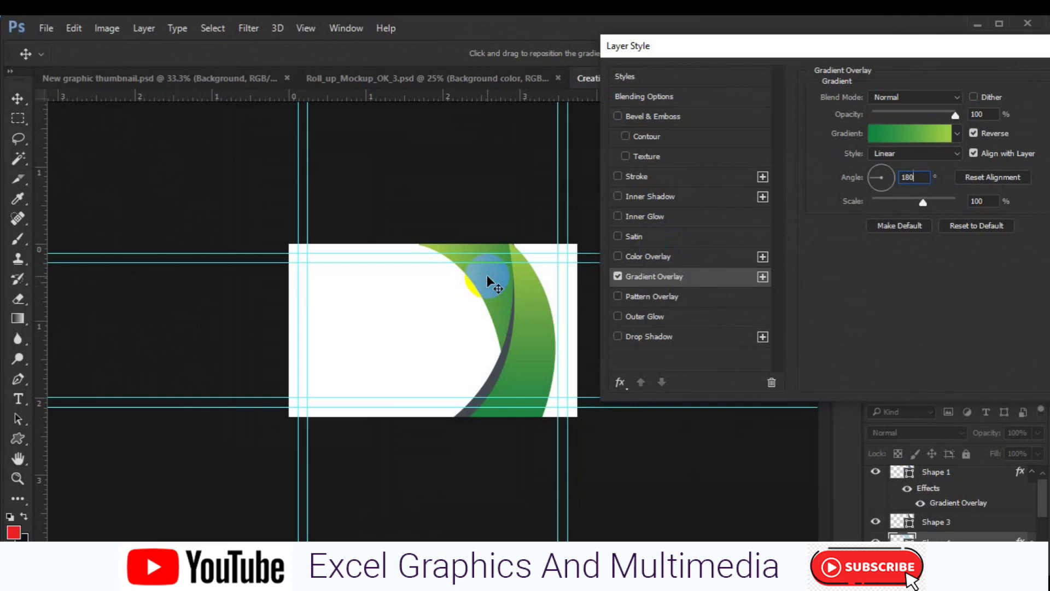
pyautogui.click(908, 132)
# - Recolour the gradient stops with a darker green and light green 91c044 sampled from the card
pyautogui.click(663, 365)
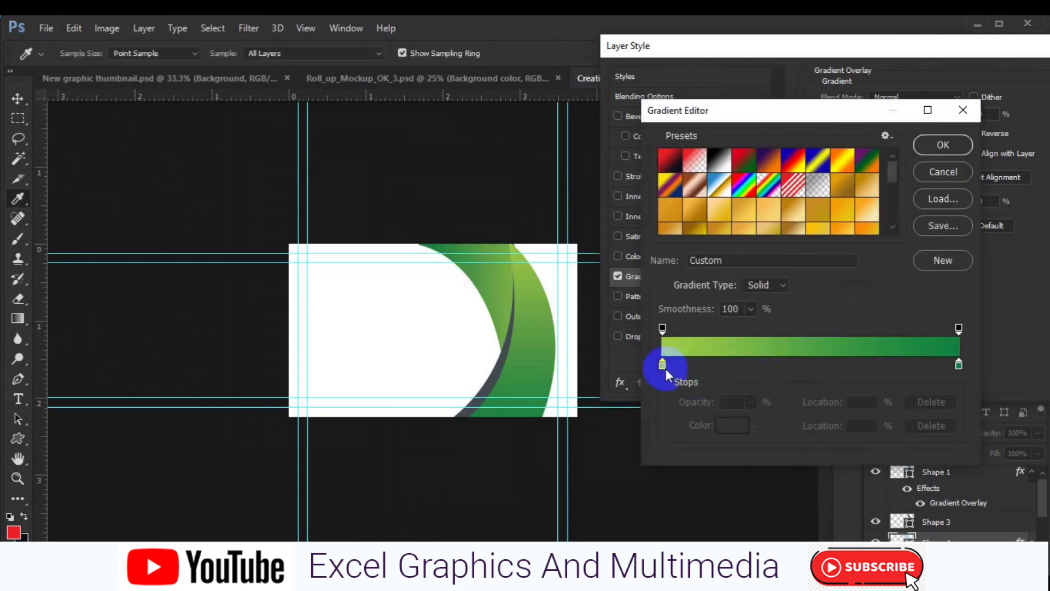
pyautogui.doubleClick(663, 365)
pyautogui.click(543, 403)
pyautogui.click(997, 263)
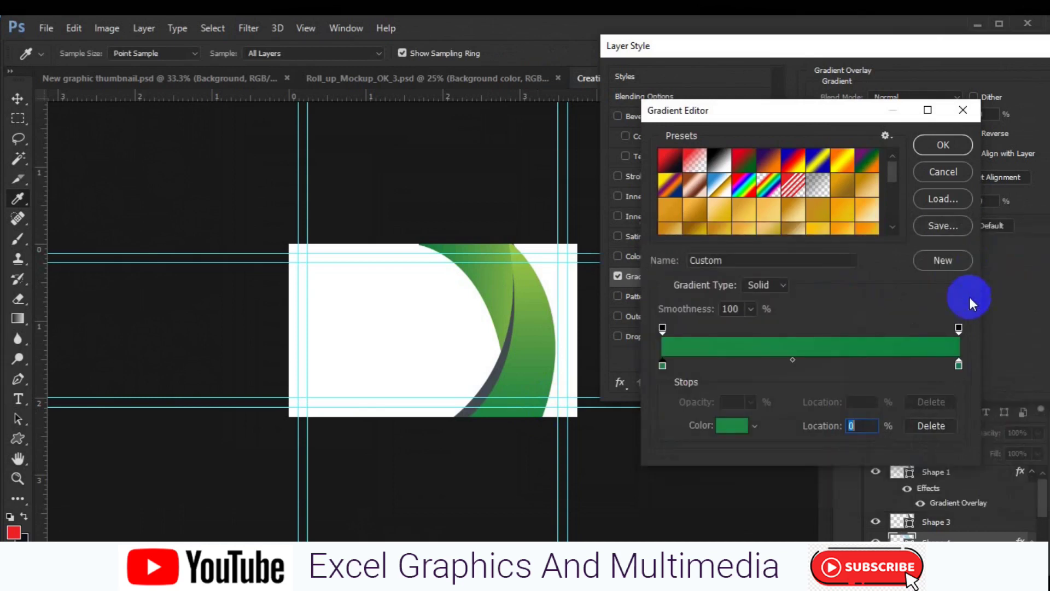
pyautogui.doubleClick(958, 365)
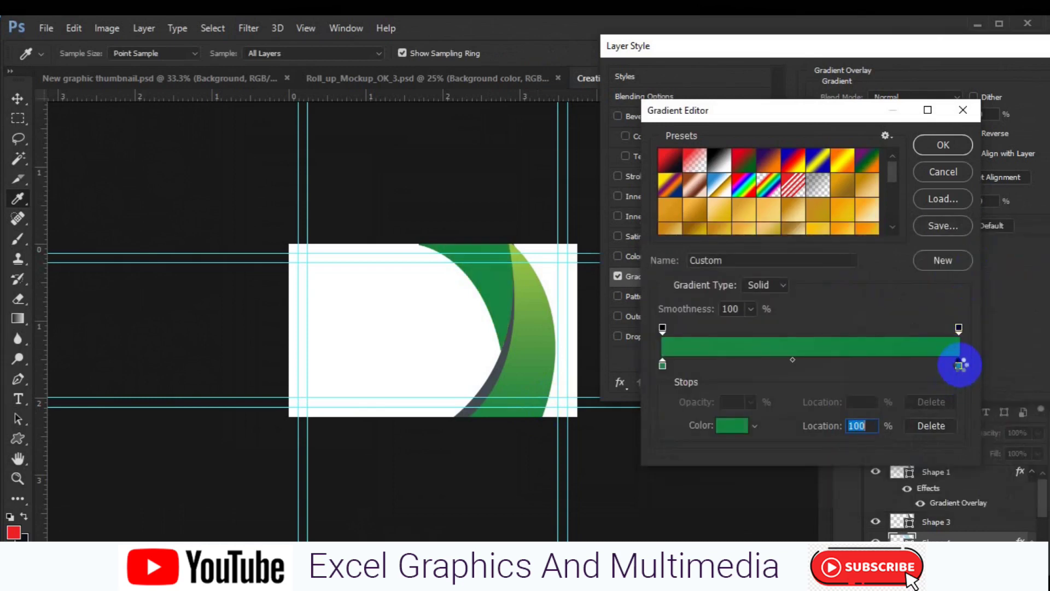
pyautogui.moveTo(535, 267); pyautogui.dragTo(520, 266)
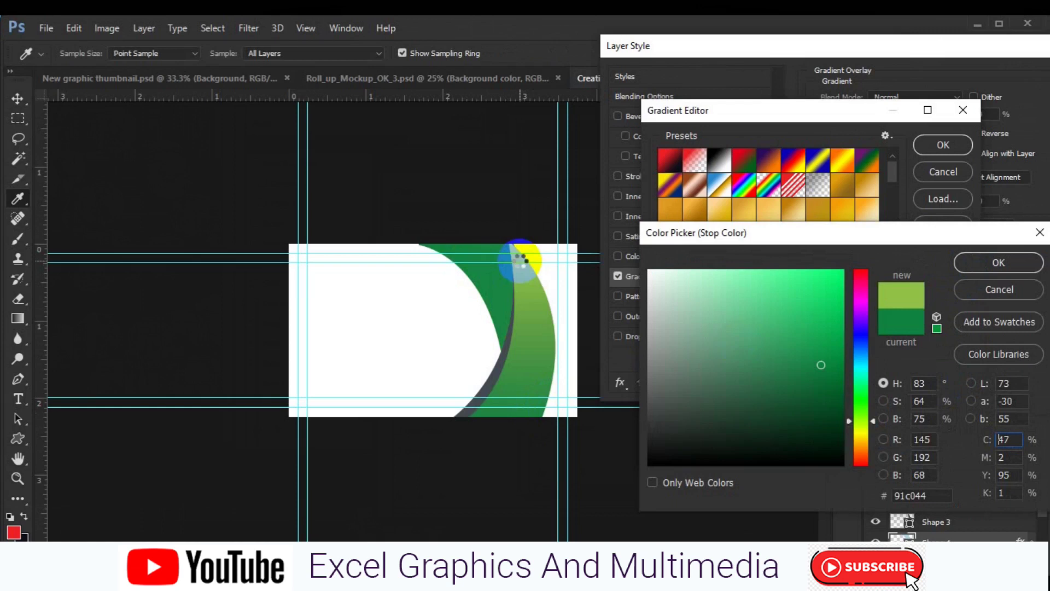
pyautogui.click(1001, 262)
pyautogui.click(954, 147)
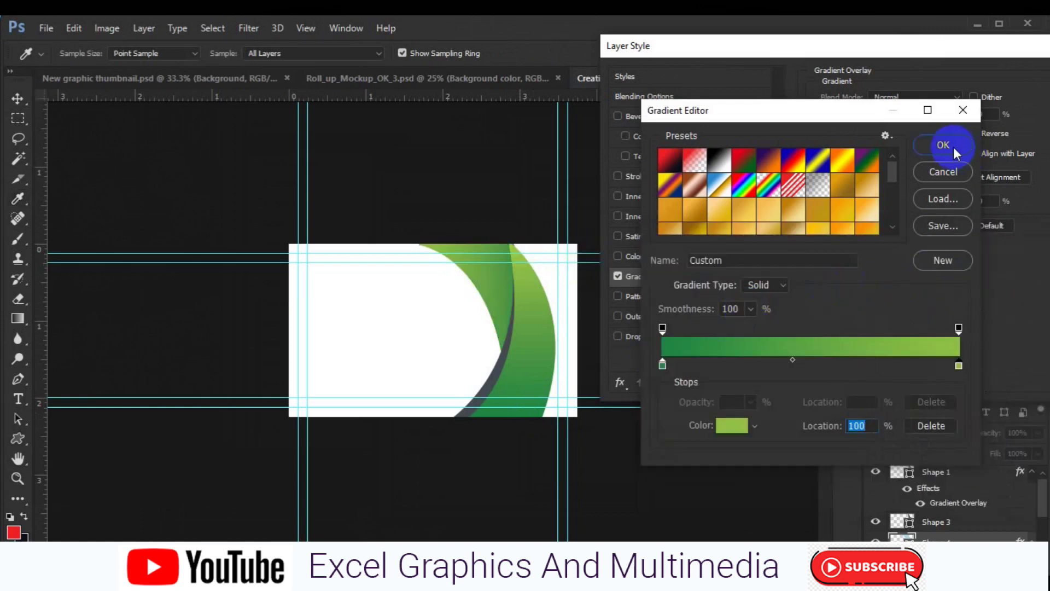
# - Move the dark green stop to 11% and apply the gradient overlay
pyautogui.click(916, 137)
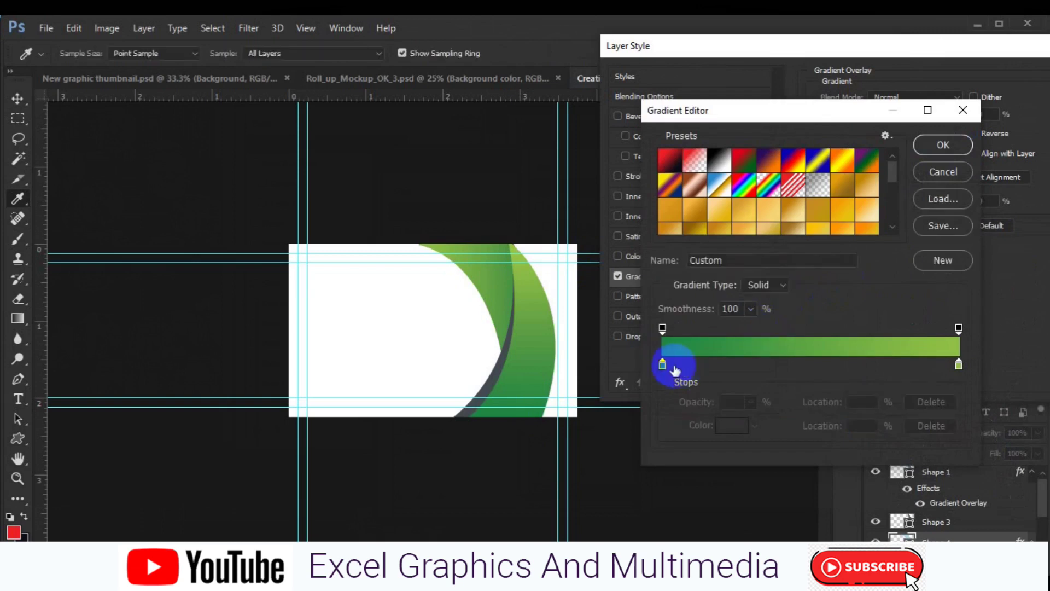
pyautogui.moveTo(664, 366); pyautogui.dragTo(682, 366)
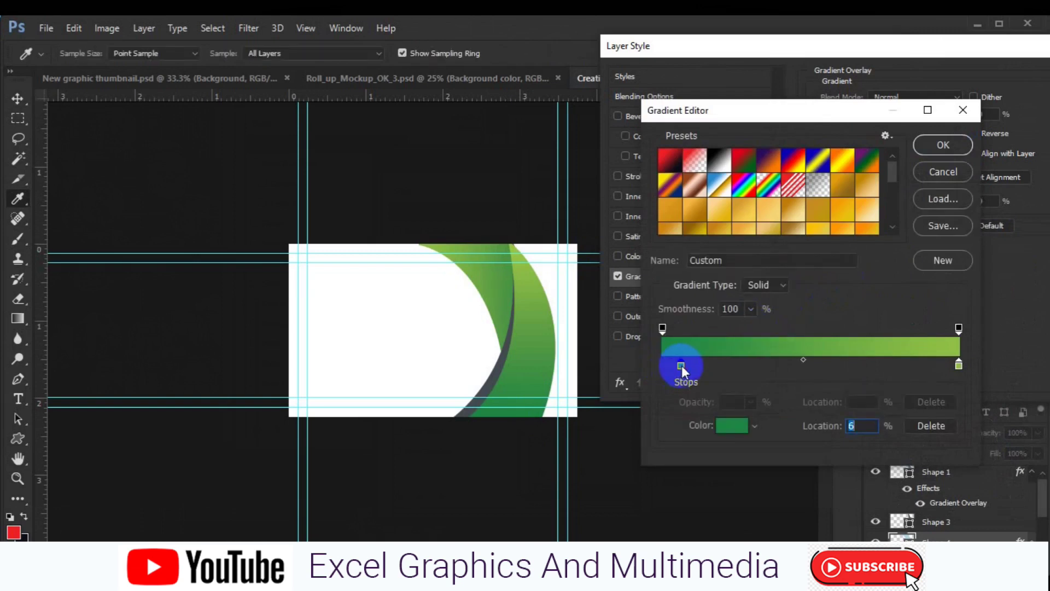
pyautogui.moveTo(681, 365); pyautogui.dragTo(687, 366)
pyautogui.moveTo(693, 365); pyautogui.dragTo(694, 366)
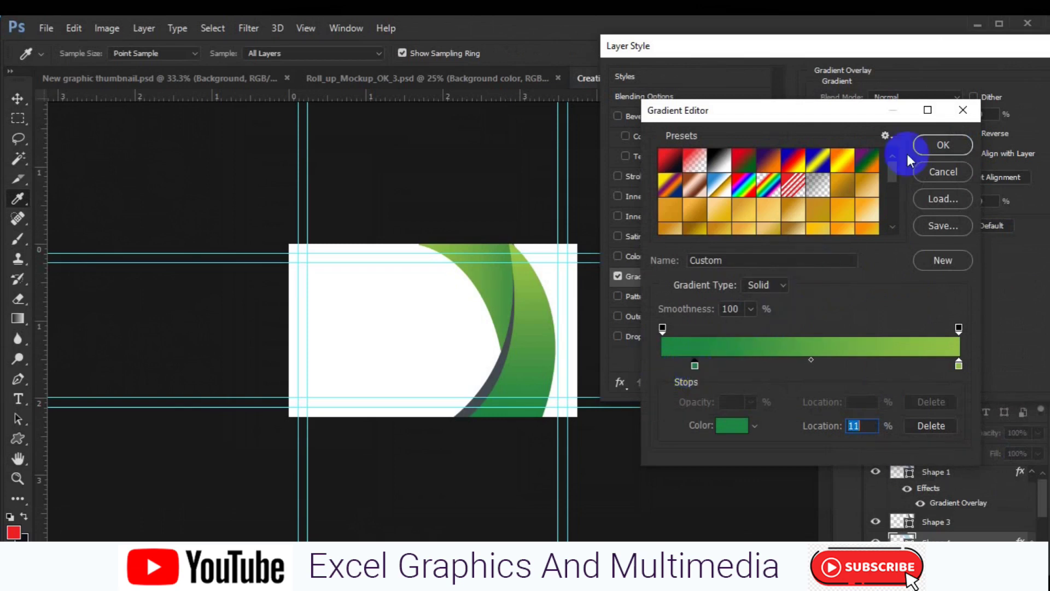
pyautogui.click(946, 142)
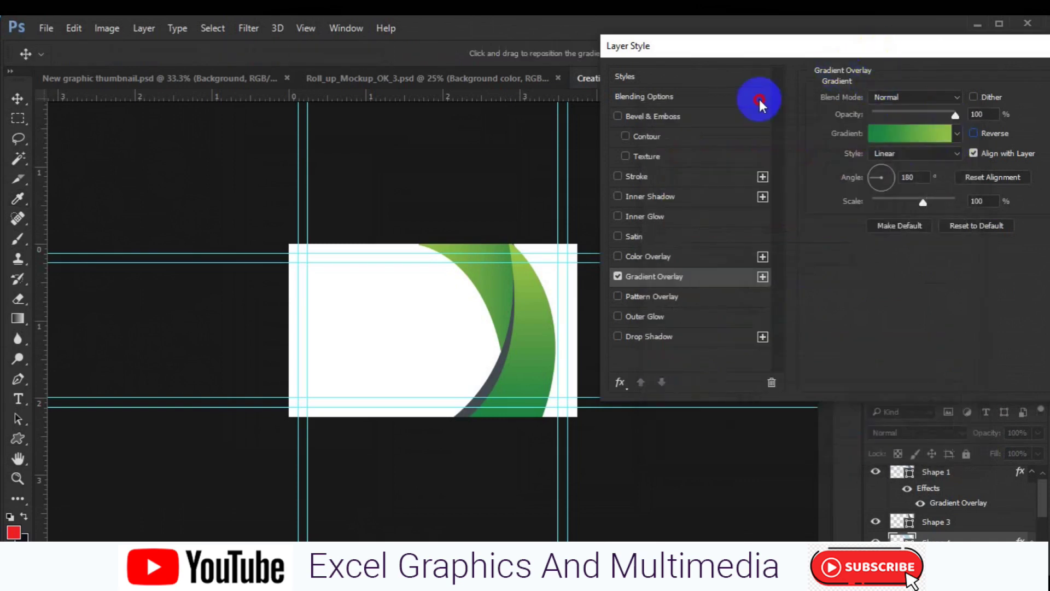
pyautogui.moveTo(876, 51); pyautogui.dragTo(722, 106)
pyautogui.click(946, 131)
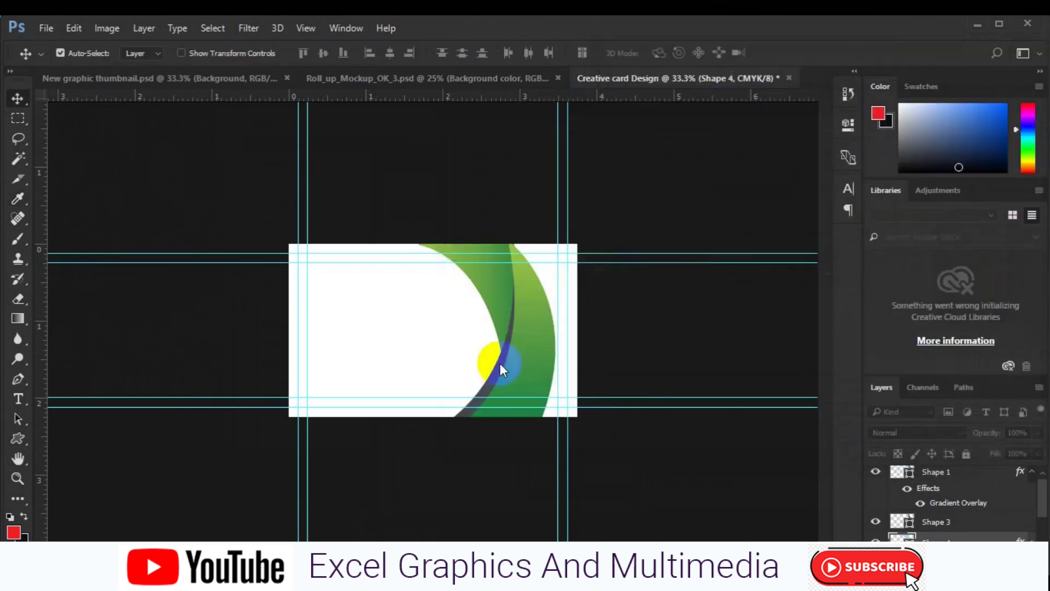
# - Draw a dark-filled Pen shape over the card's white left side, just above the Background layer
pyautogui.click(1041, 536)
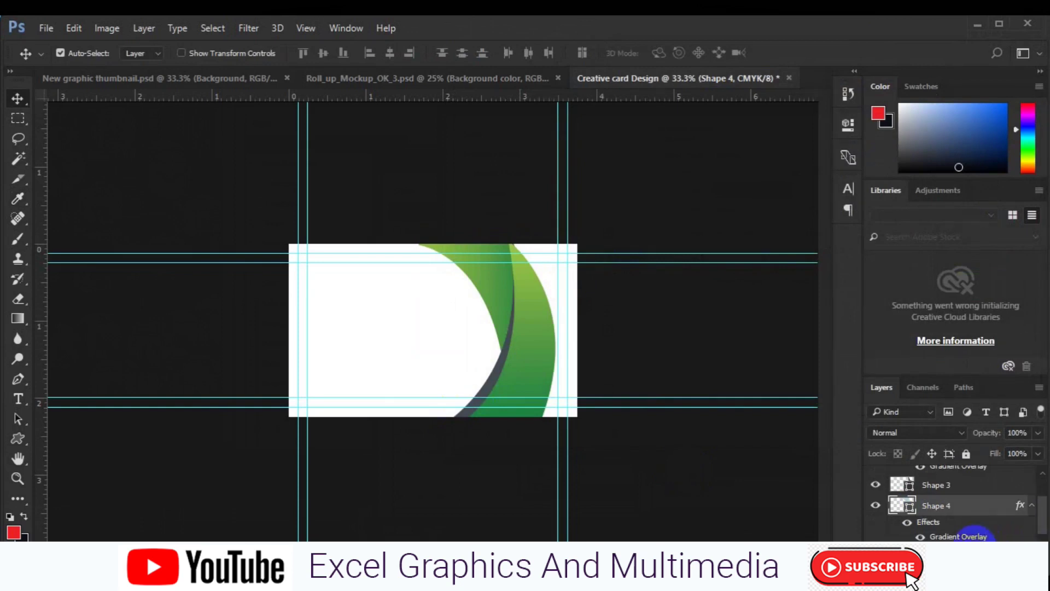
pyautogui.click(963, 539)
pyautogui.click(18, 379)
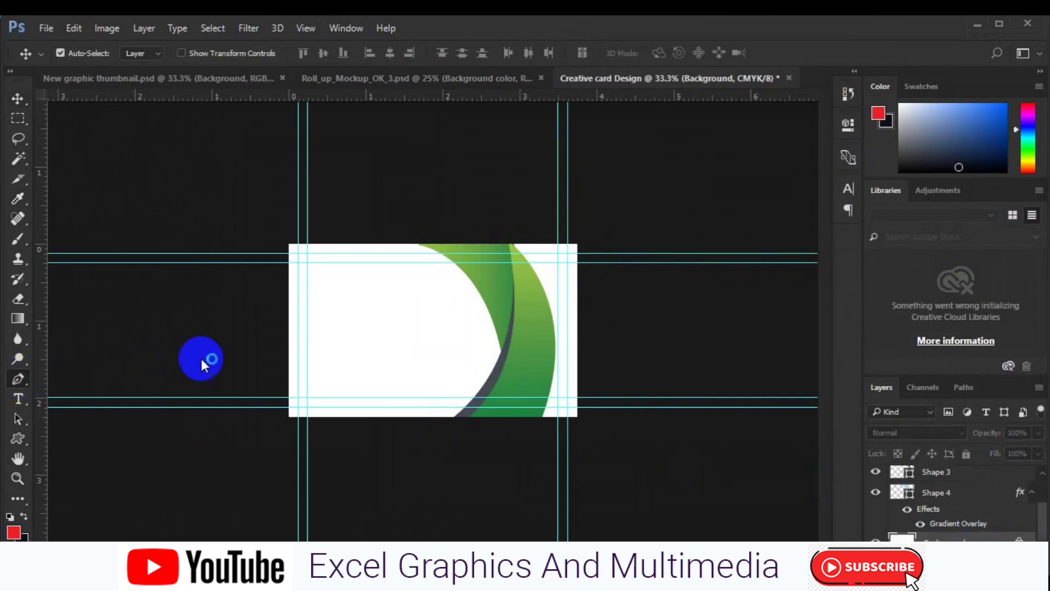
pyautogui.press('x')
pyautogui.click(280, 232)
pyautogui.click(507, 305)
pyautogui.click(513, 407)
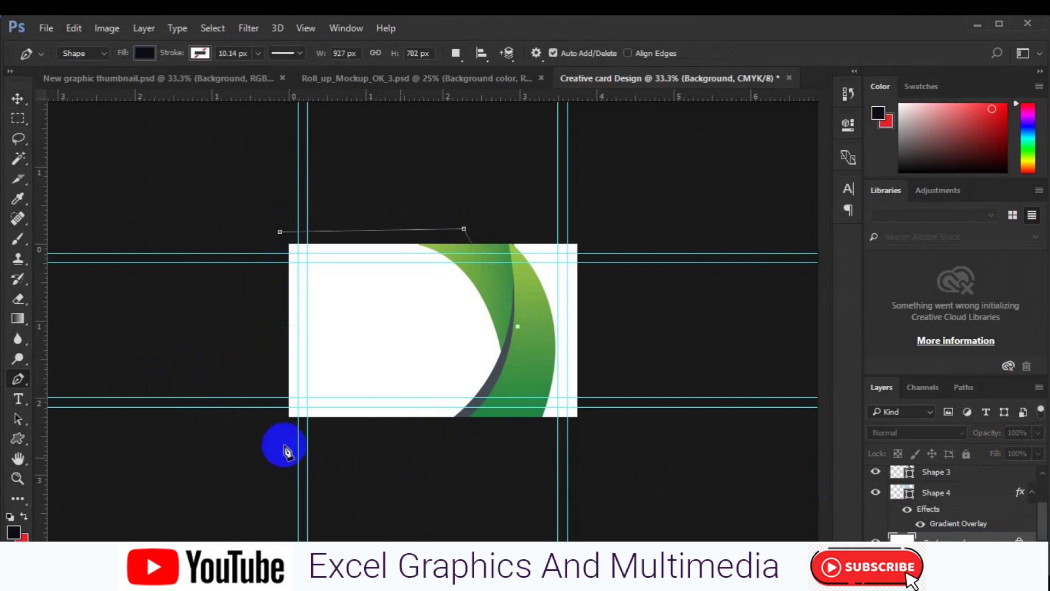
pyautogui.click(279, 232)
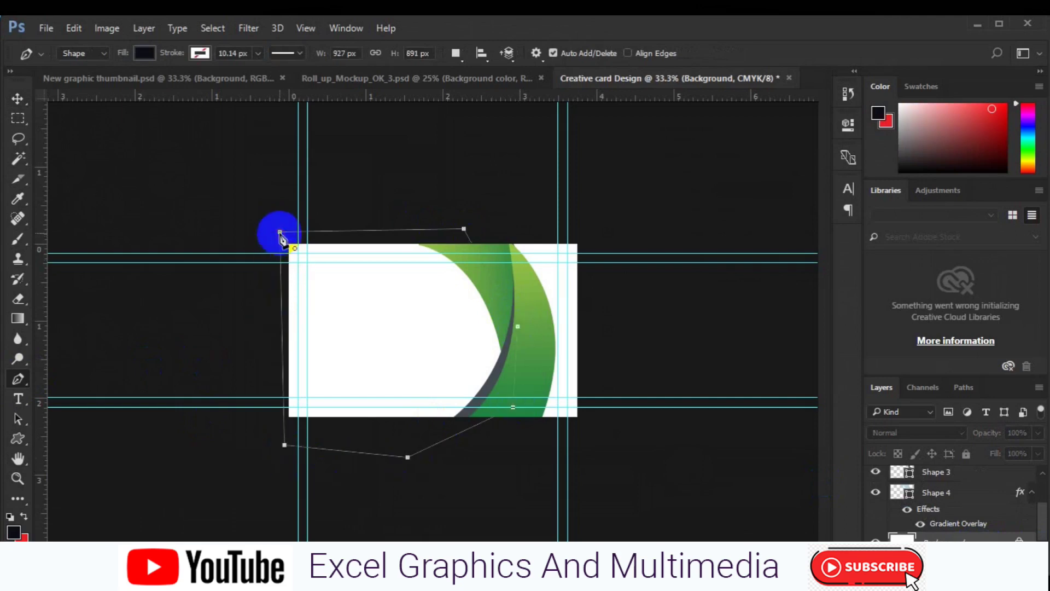
pyautogui.press('v')
pyautogui.click(412, 262)
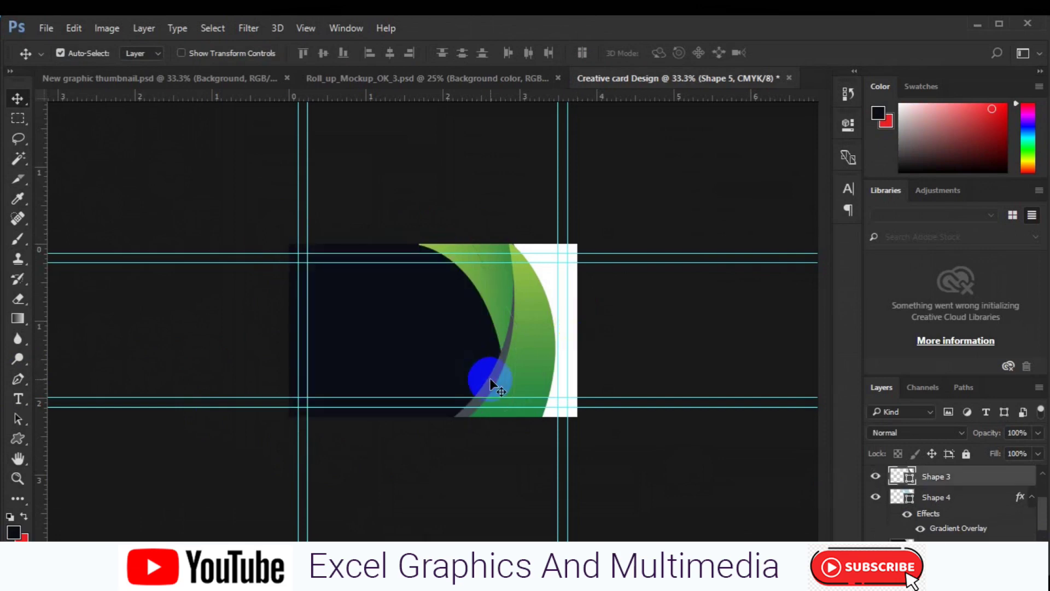
pyautogui.click(911, 481)
pyautogui.doubleClick(909, 480)
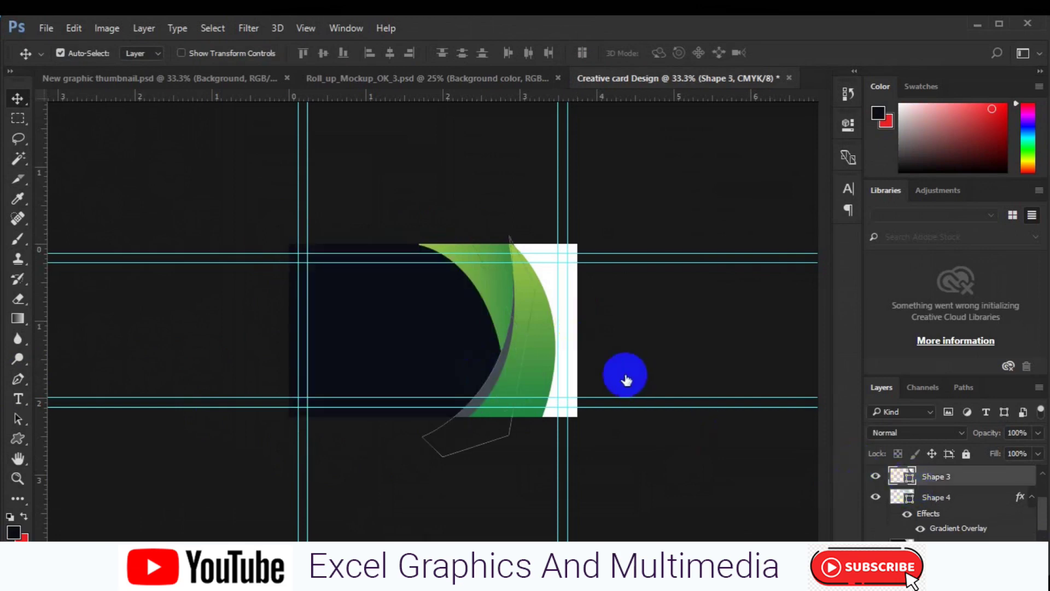
# - Make Shape 3's fill white sampled from the card, then try and cancel rotating Shape 1
pyautogui.click(568, 370)
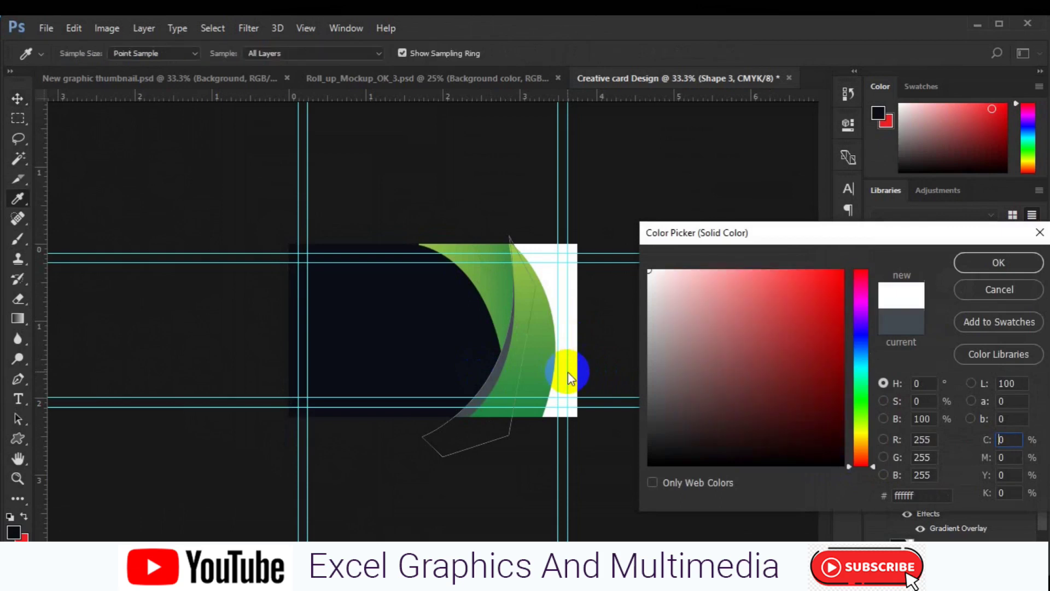
pyautogui.click(977, 263)
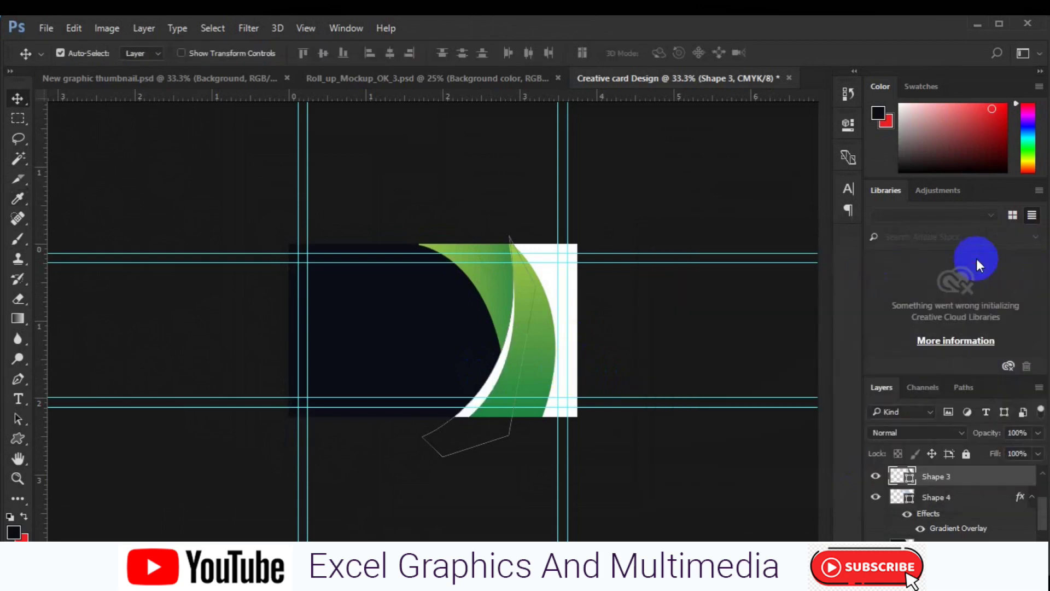
pyautogui.click(692, 365)
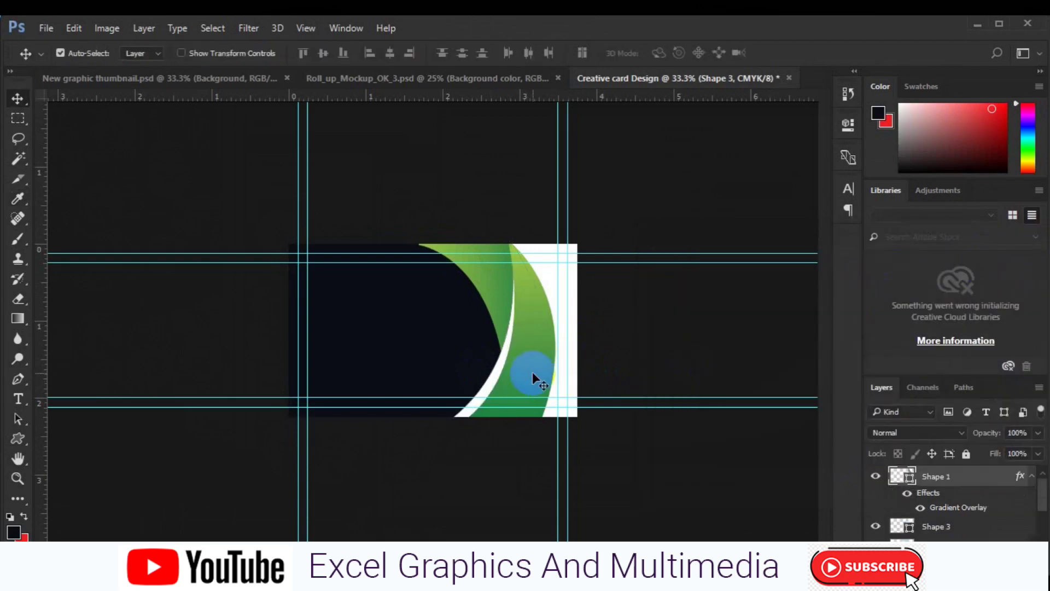
pyautogui.hotkey('ctrl', 't')
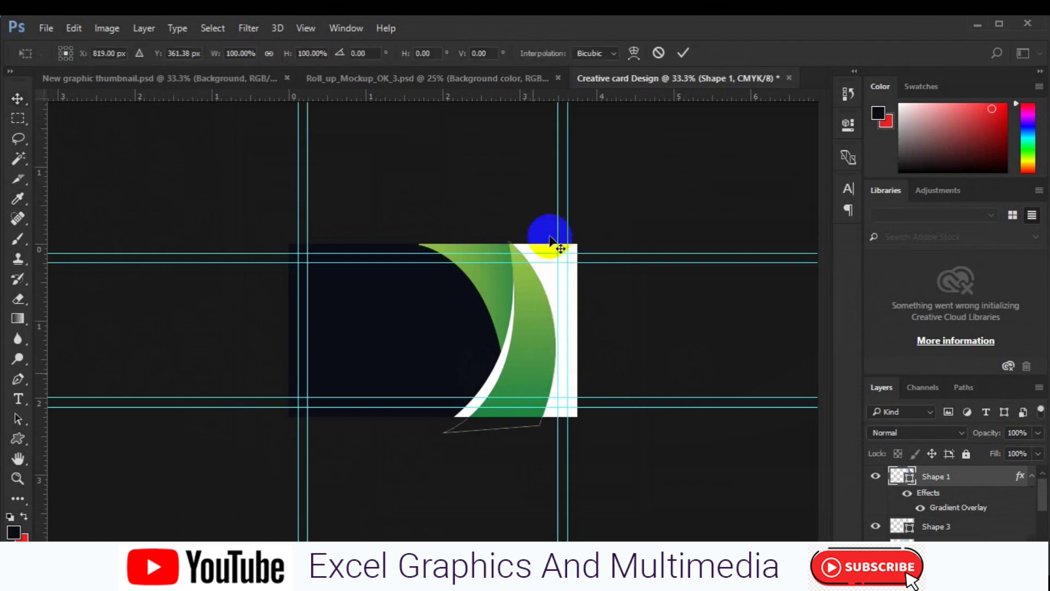
pyautogui.moveTo(549, 226); pyautogui.dragTo(550, 225)
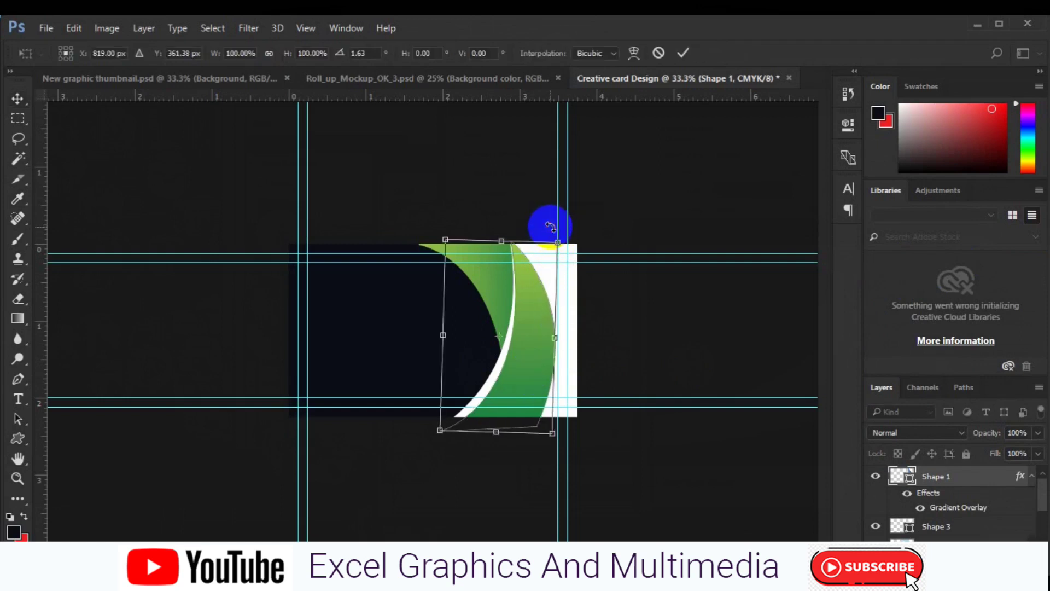
pyautogui.press('Escape')
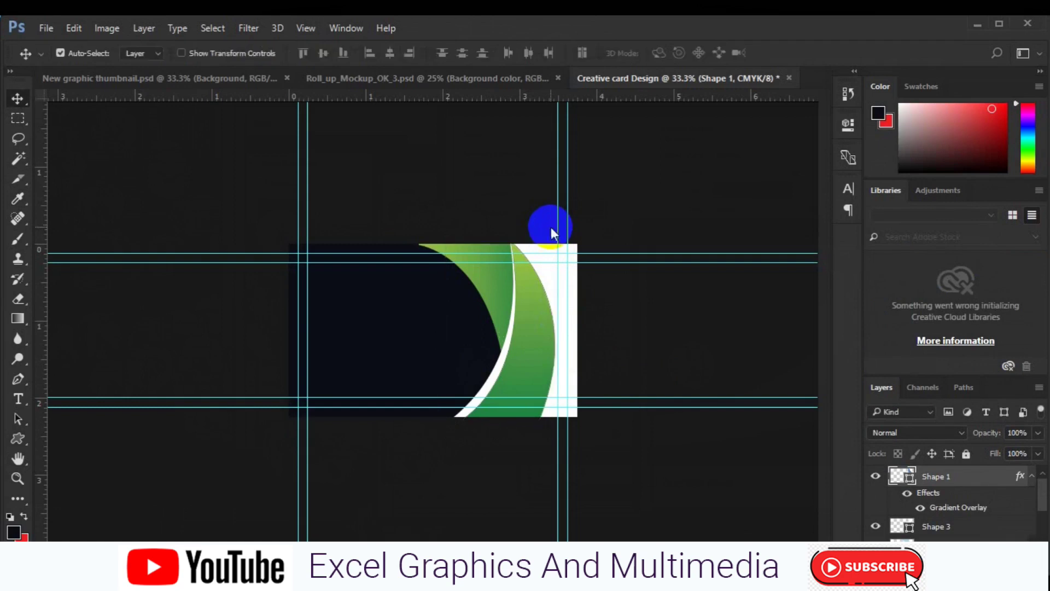
# - Change the dark Shape 5 fill to near-black navy #060a11
pyautogui.click(358, 347)
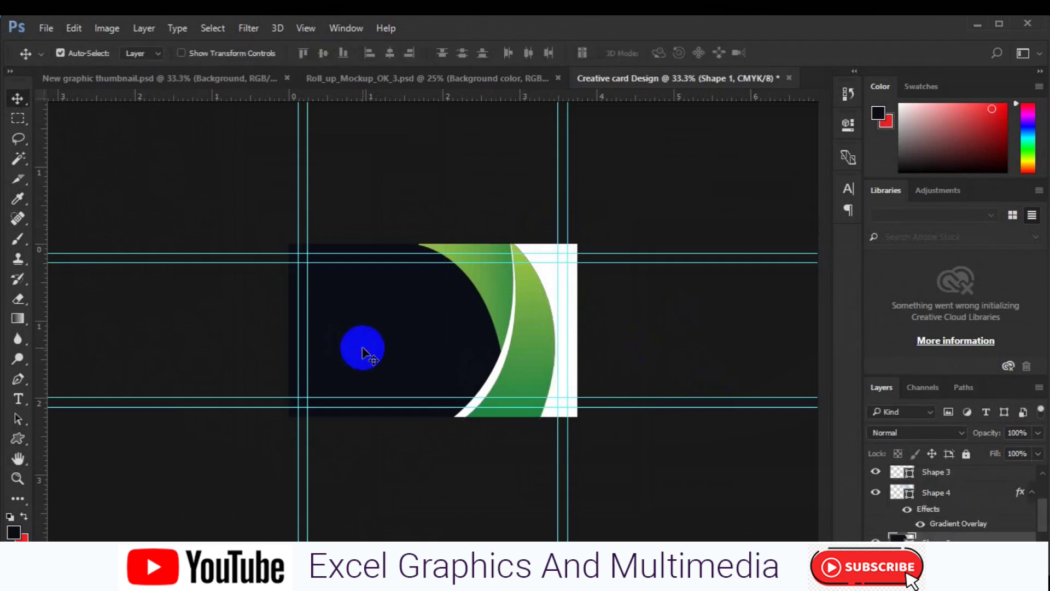
pyautogui.doubleClick(901, 537)
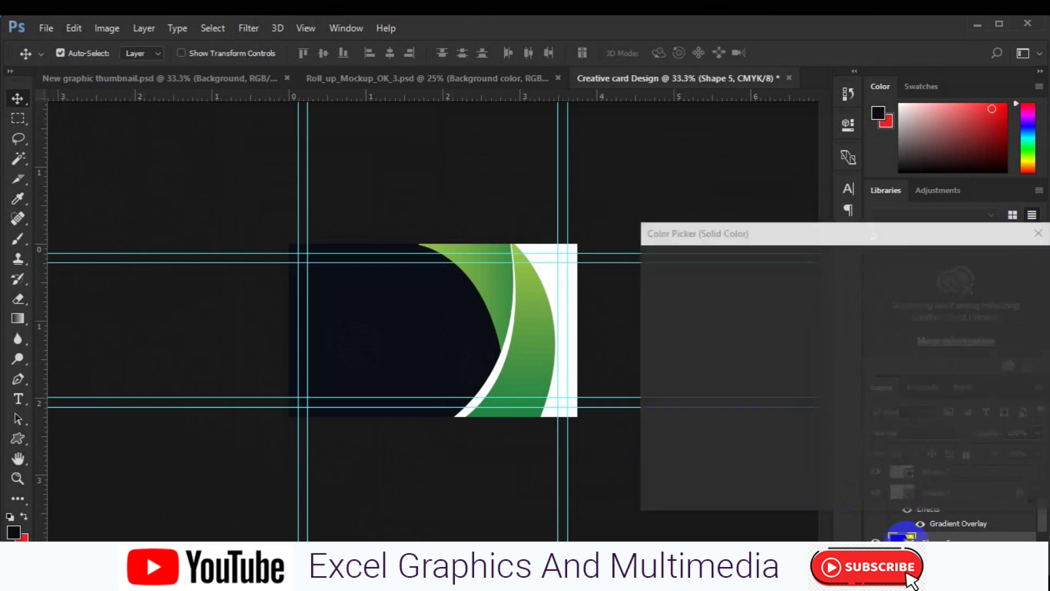
pyautogui.moveTo(784, 454); pyautogui.dragTo(771, 452)
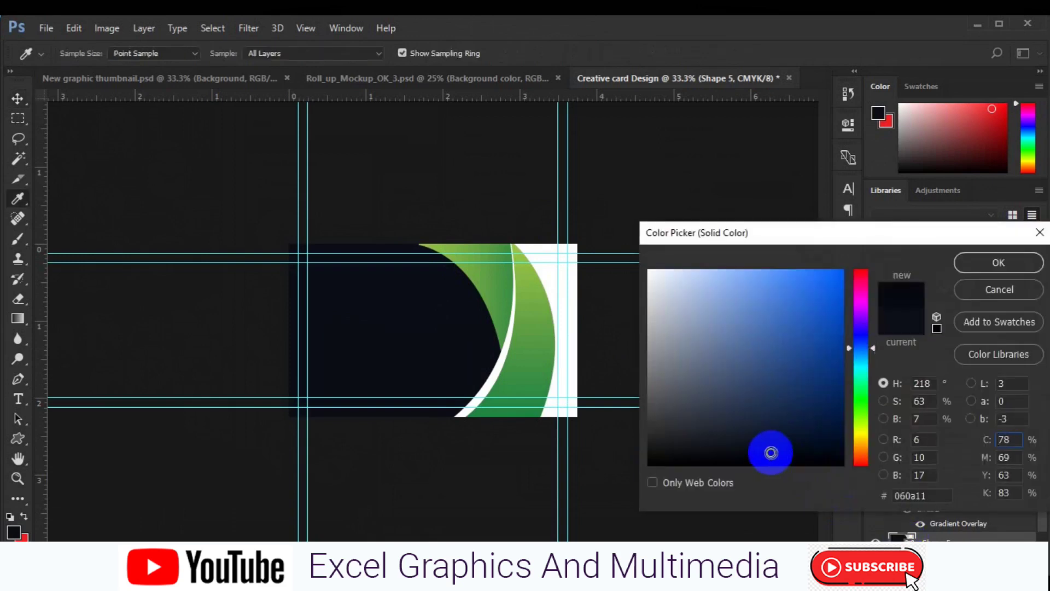
pyautogui.click(977, 263)
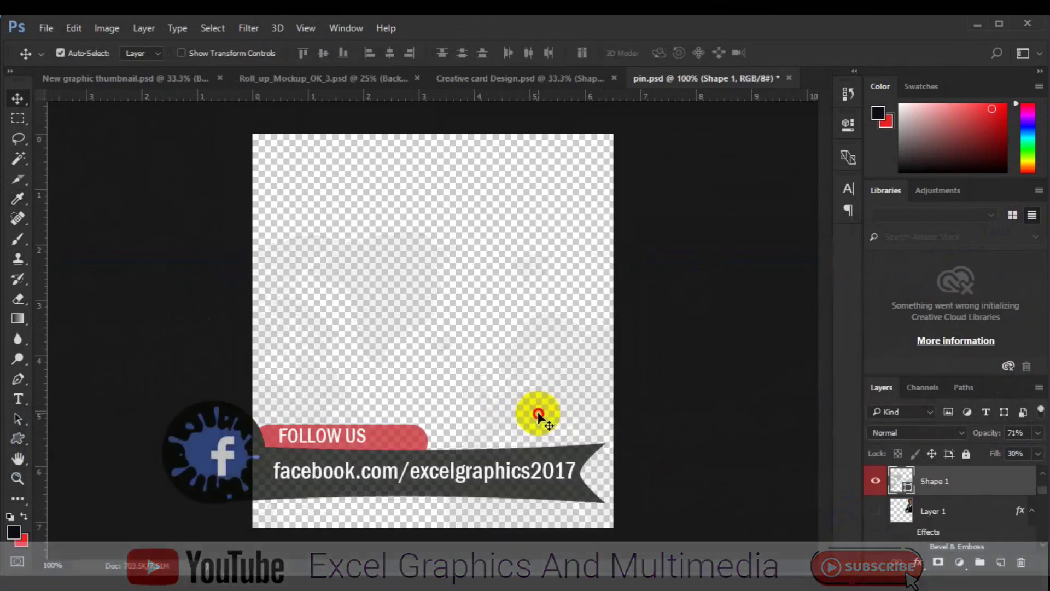
# - Drag the world map from pin.psd onto the card and centre it over the dark background
pyautogui.moveTo(481, 227); pyautogui.dragTo(466, 85)
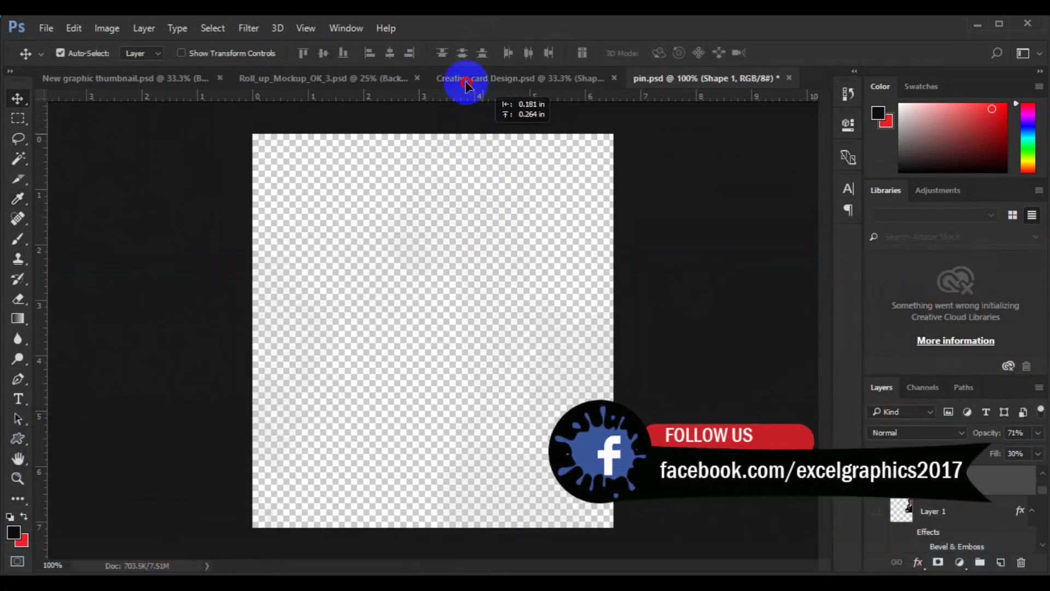
pyautogui.moveTo(466, 85); pyautogui.dragTo(398, 344)
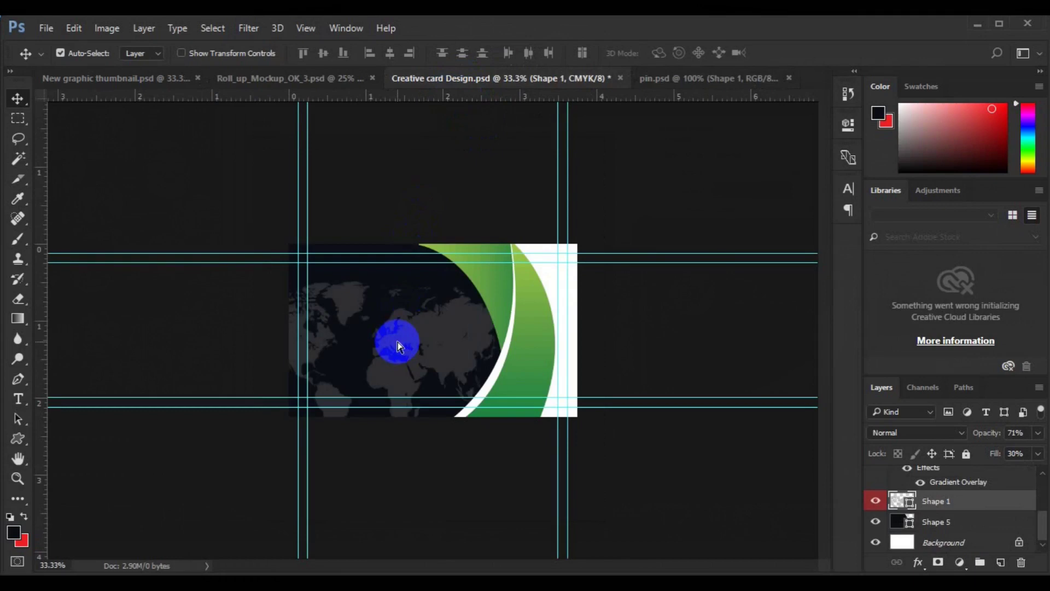
pyautogui.hotkey('ctrl', 'a')
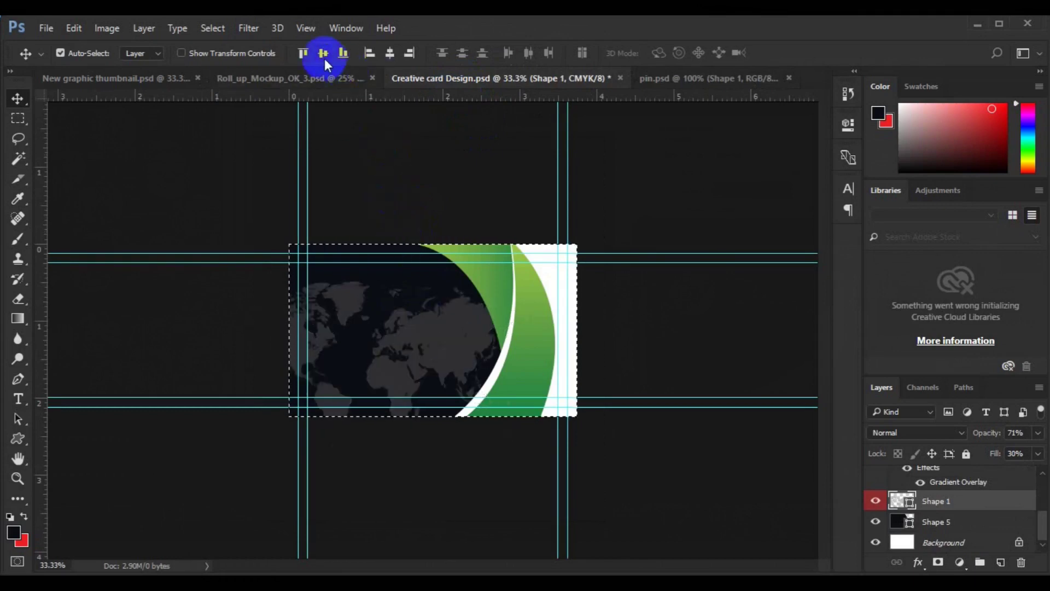
pyautogui.click(324, 58)
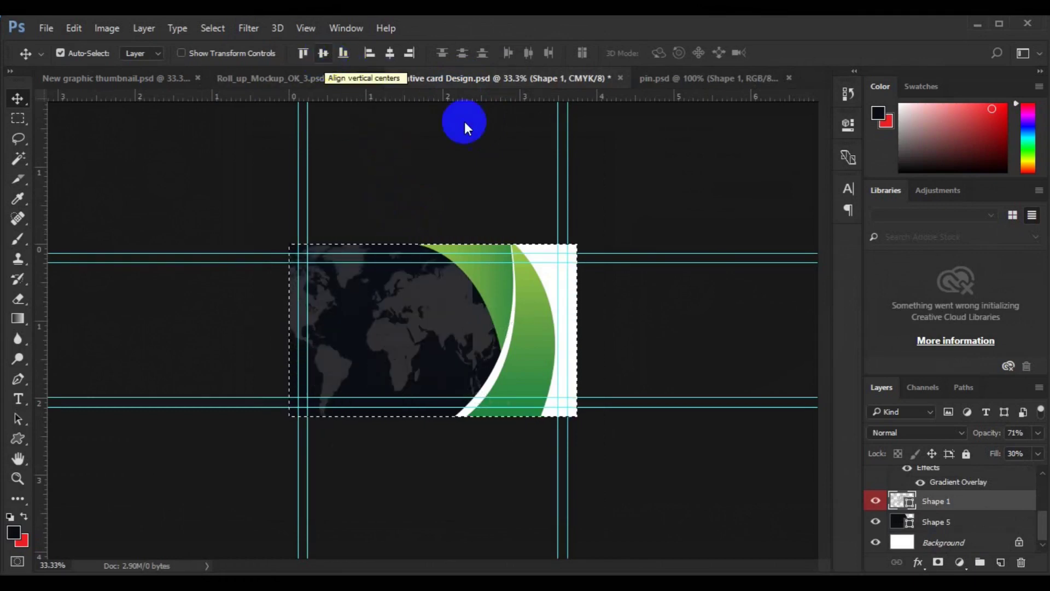
pyautogui.click(394, 59)
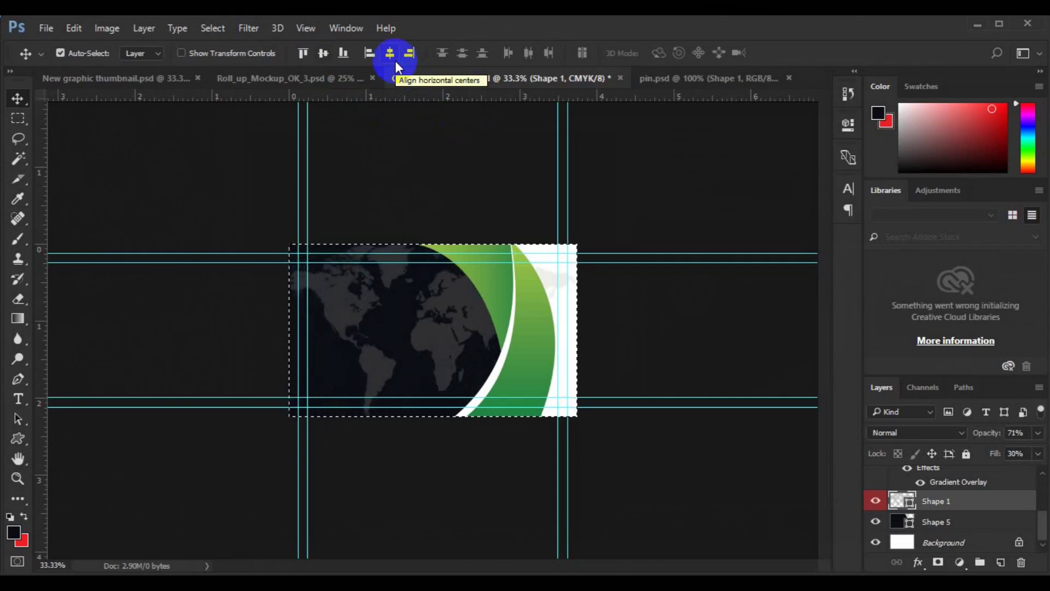
pyautogui.press('ctrl')
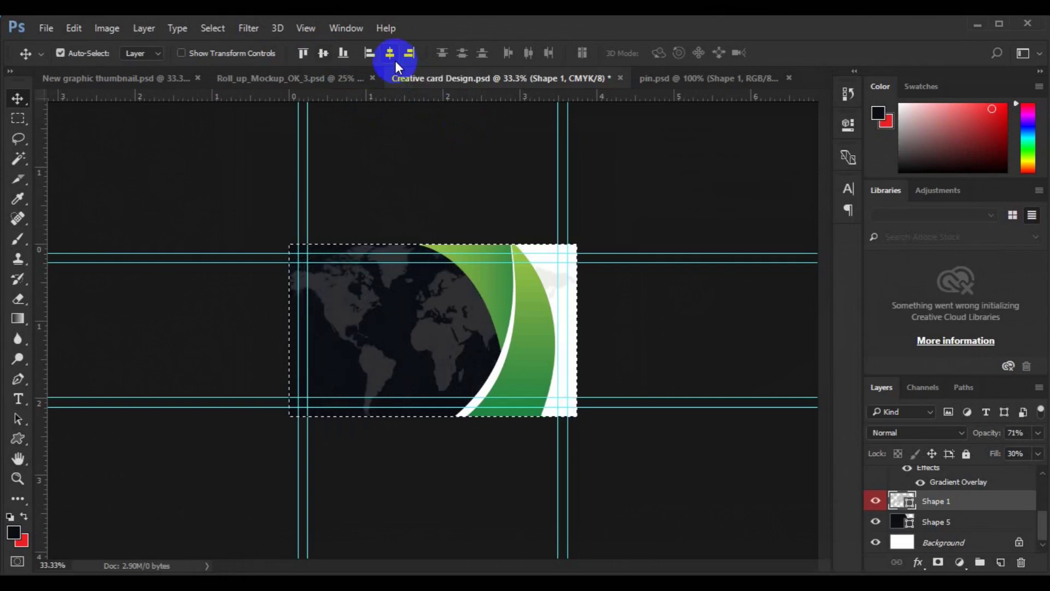
pyautogui.hotkey('ctrl', 'z')
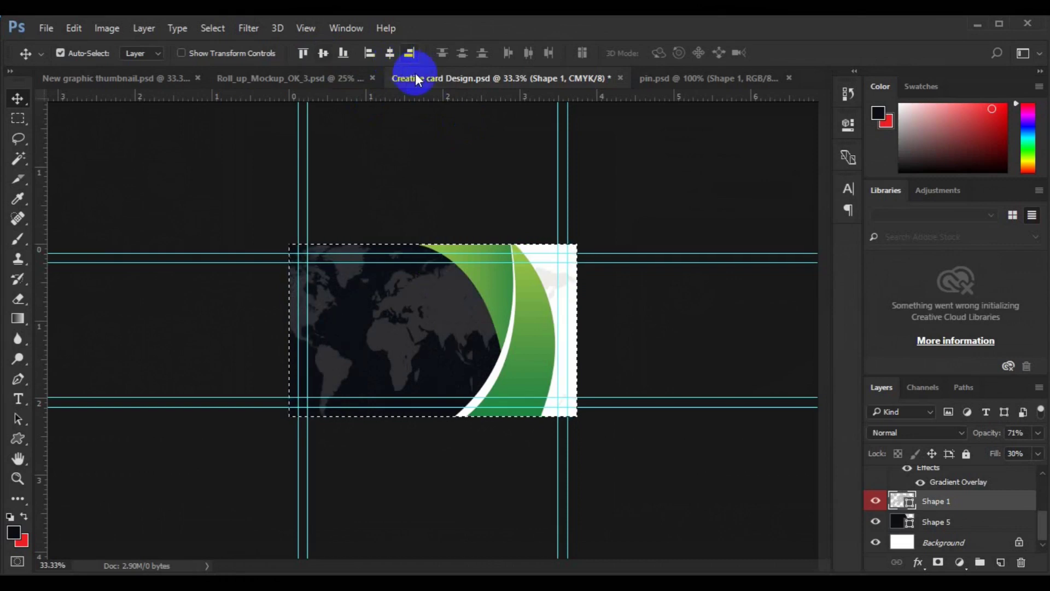
pyautogui.hotkey('ctrl', 'd')
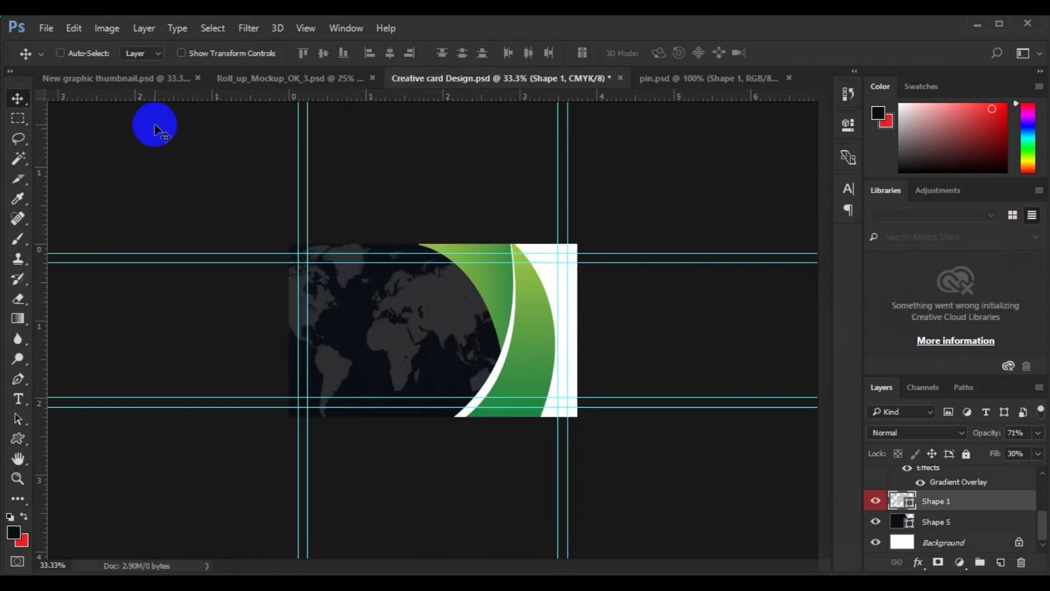
# - Flip the world map horizontally and shift it into position on the card
pyautogui.hotkey('ctrl', 't')
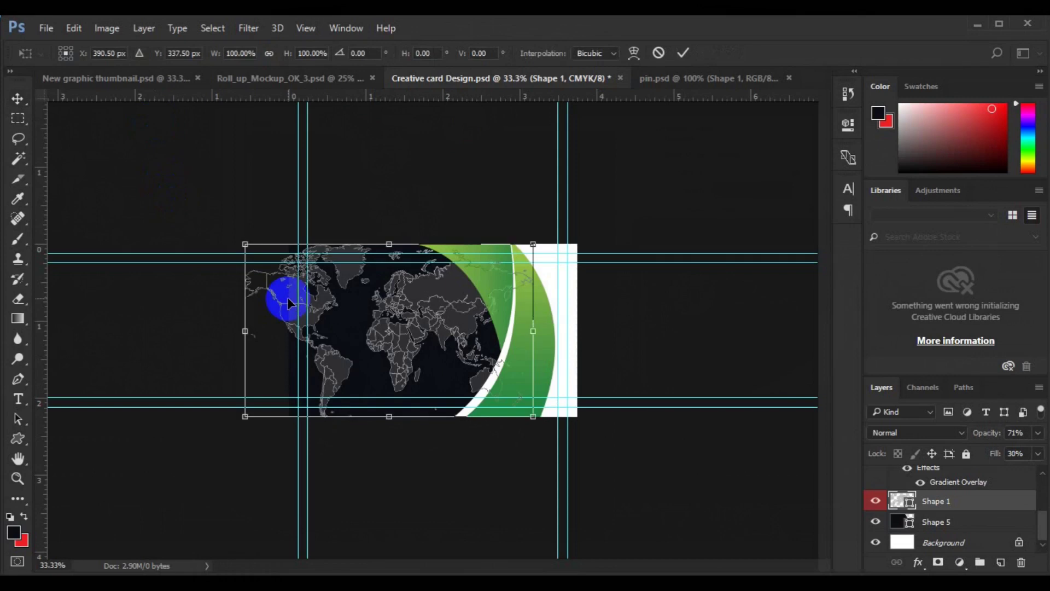
pyautogui.click(453, 517)
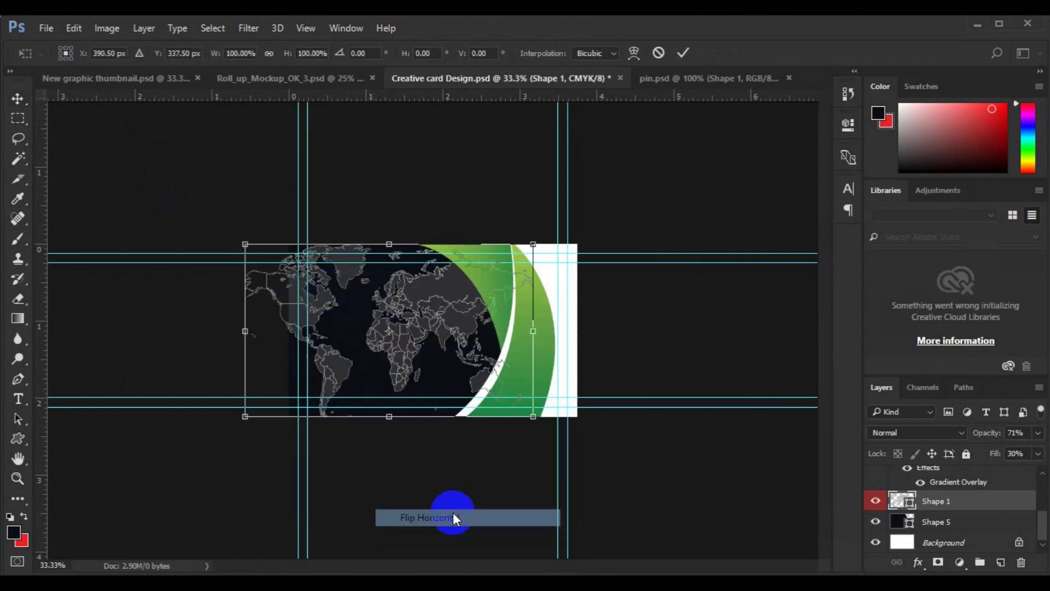
pyautogui.click(684, 61)
pyautogui.moveTo(455, 314); pyautogui.dragTo(412, 373)
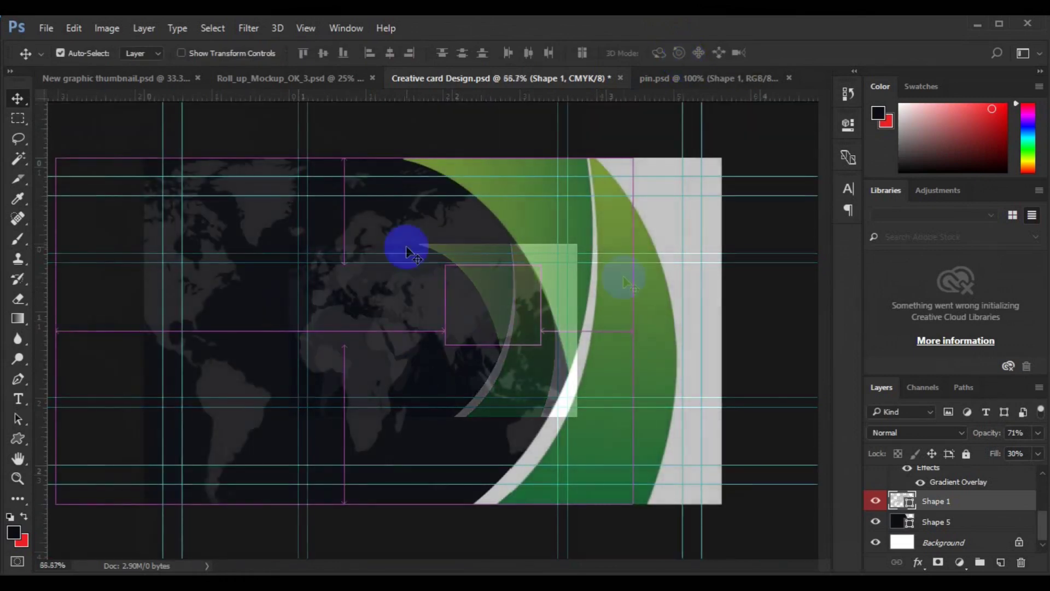
pyautogui.click(1006, 563)
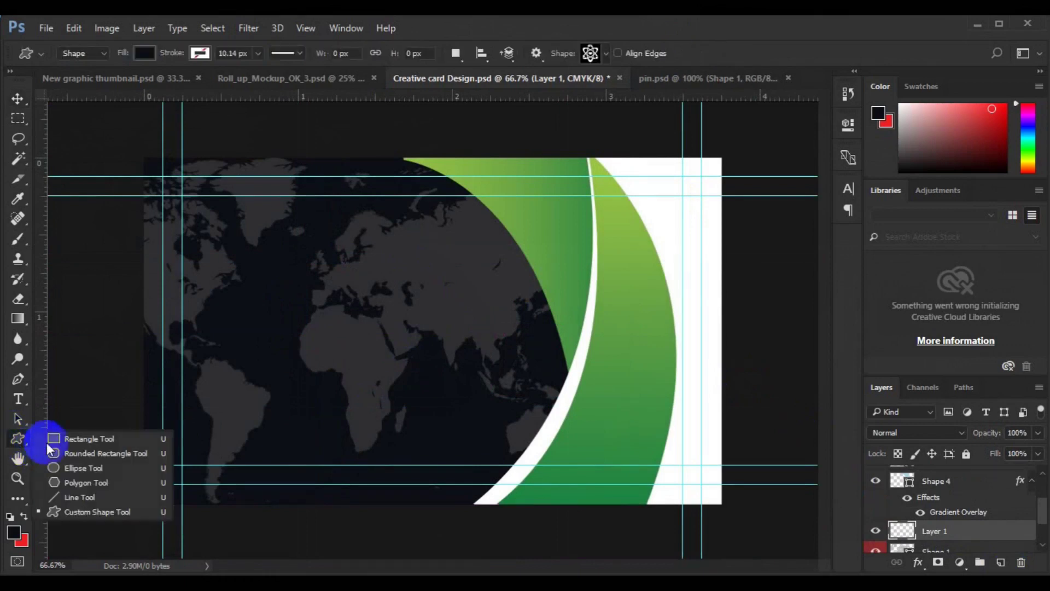
# - Draw a 72 px rounded square near the card's top-left filled with green #409043
pyautogui.moveTo(22, 449); pyautogui.dragTo(82, 452)
pyautogui.moveTo(183, 207)
pyautogui.mouseDown()
pyautogui.moveTo(230, 249)
pyautogui.moveTo(223, 242)
pyautogui.mouseUp()
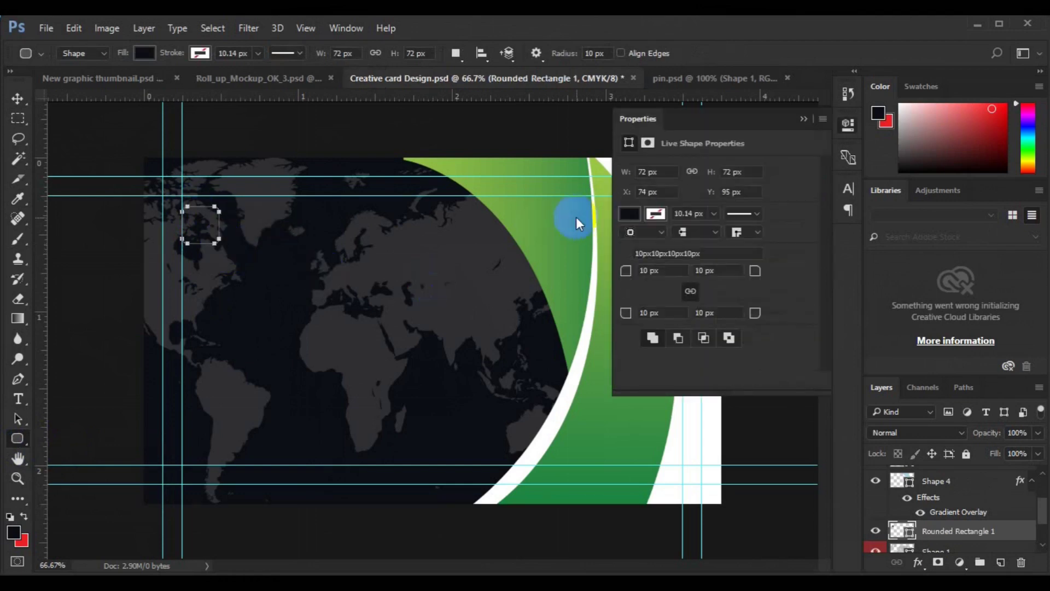
pyautogui.click(629, 213)
pyautogui.click(776, 246)
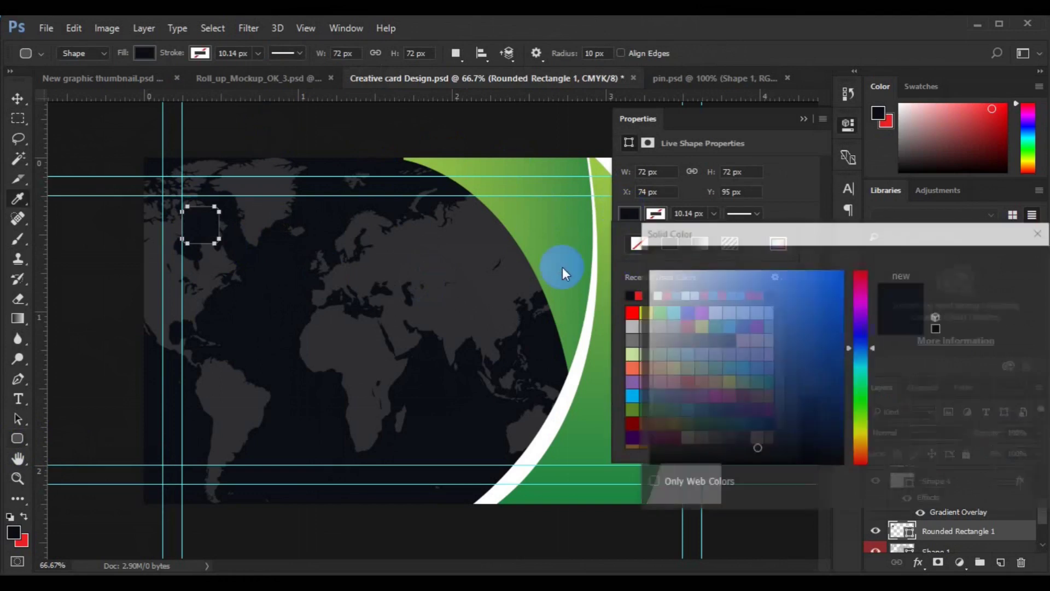
pyautogui.click(582, 183)
pyautogui.click(976, 265)
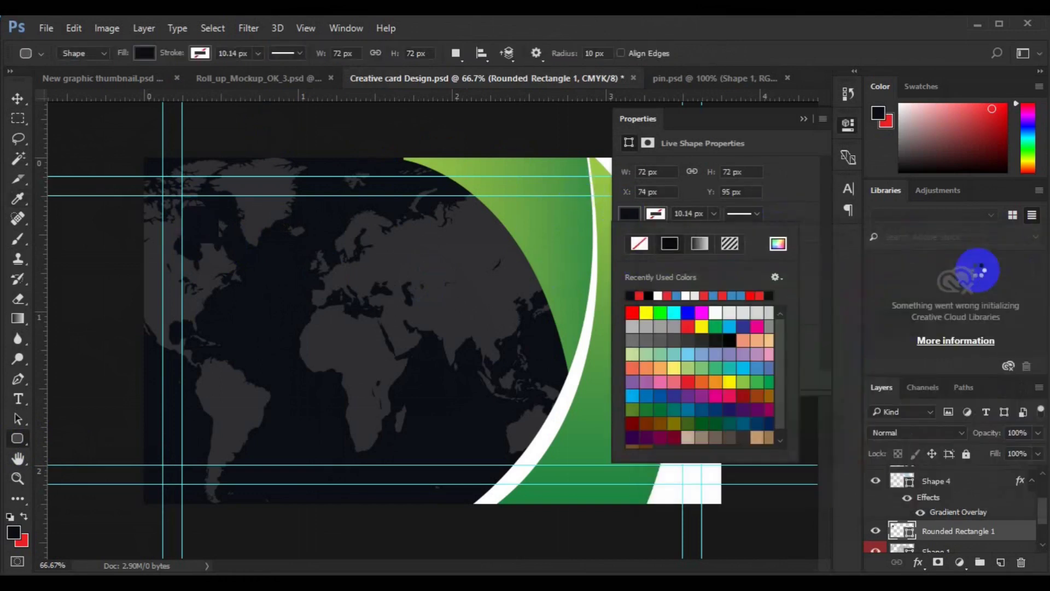
pyautogui.click(733, 337)
# - Set the square's corner radius to 20 px and bring up the pin.psd silhouette document
pyautogui.press('v')
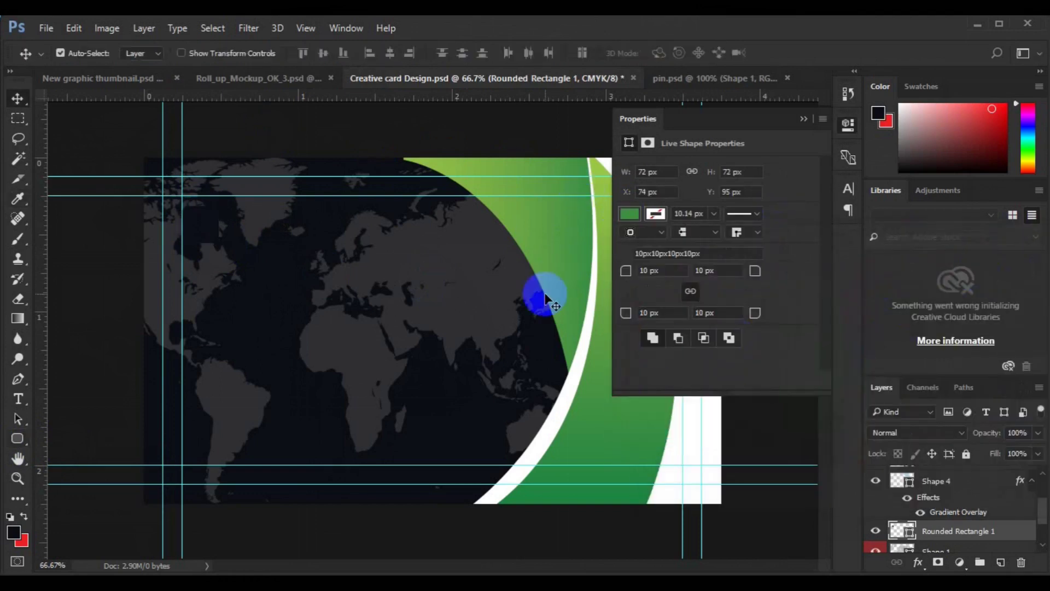
pyautogui.click(645, 270)
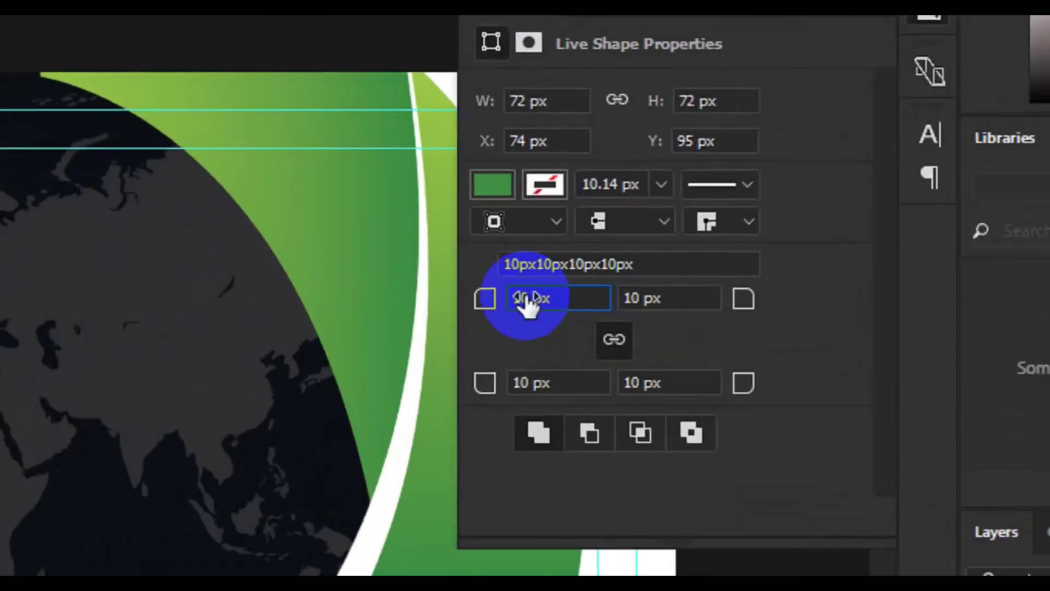
pyautogui.write('20')
pyautogui.press('Return')
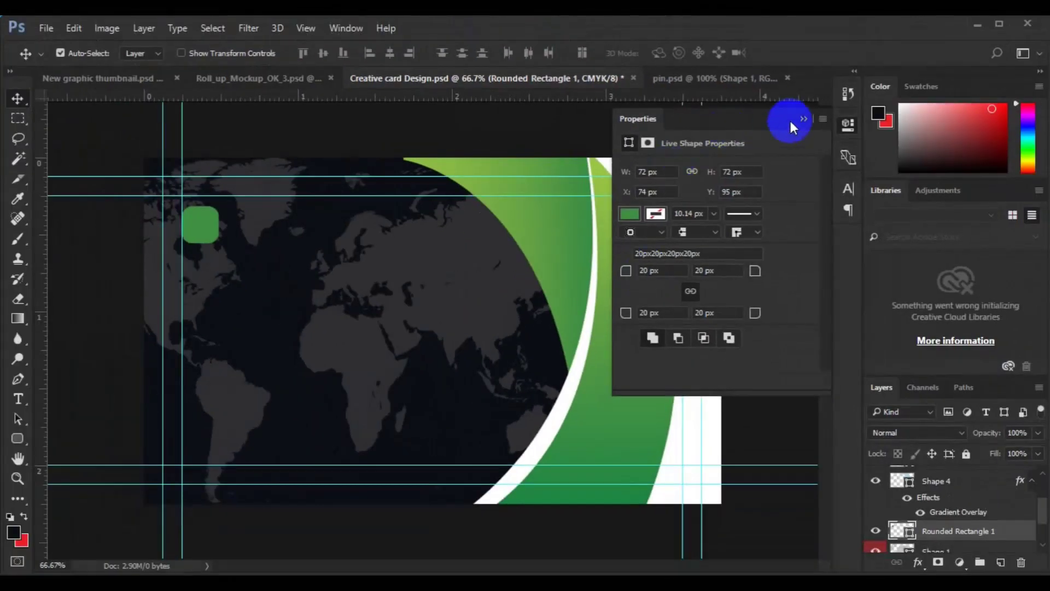
pyautogui.click(789, 118)
pyautogui.click(689, 77)
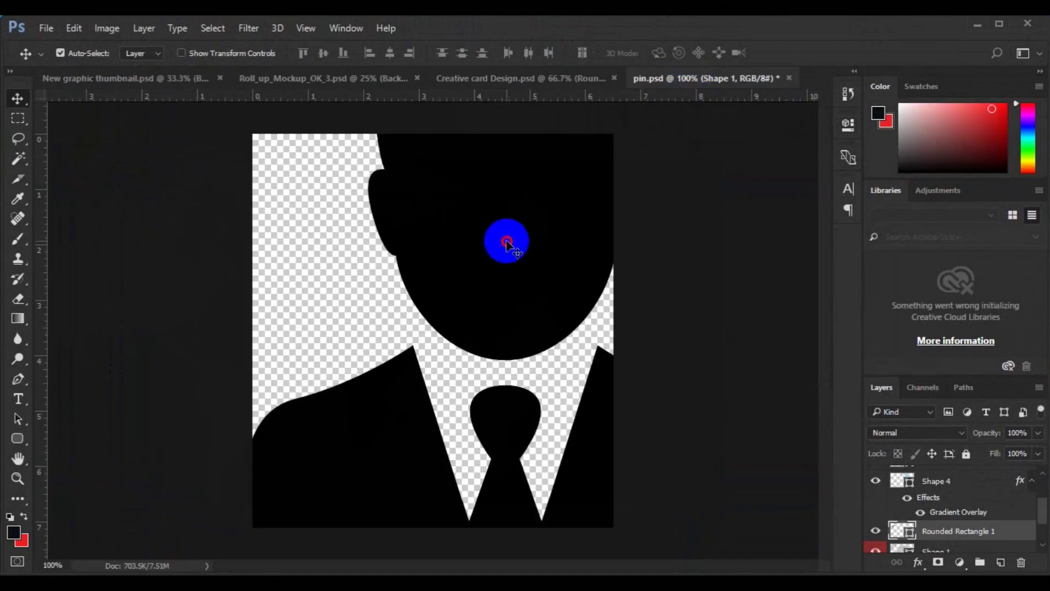
# - Drop the pin.psd person silhouette into the card, scale it to about 26% and place it by the green square
pyautogui.moveTo(506, 241); pyautogui.dragTo(480, 82)
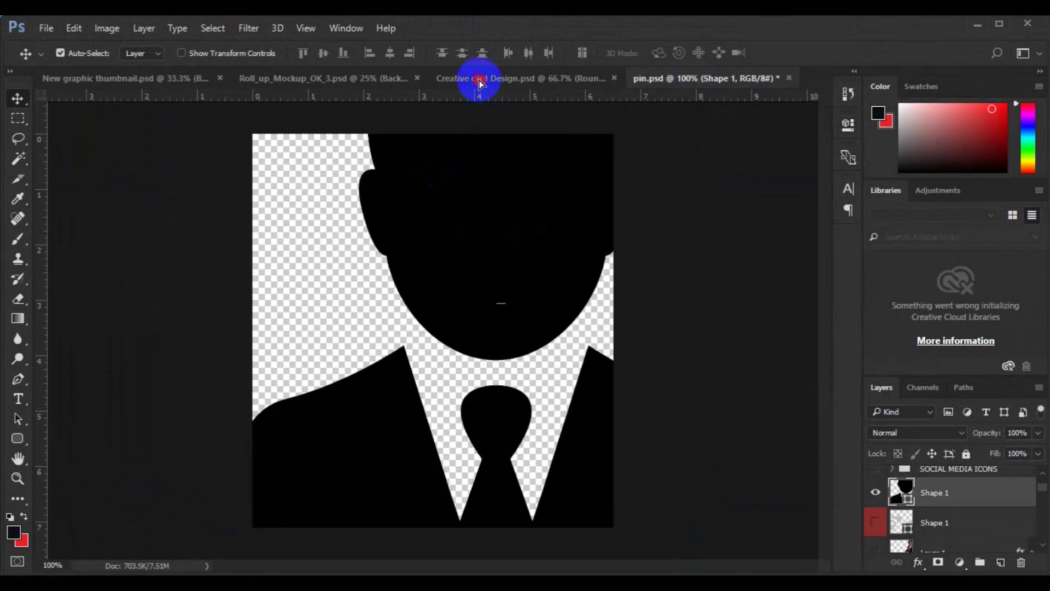
pyautogui.moveTo(480, 82); pyautogui.dragTo(333, 354)
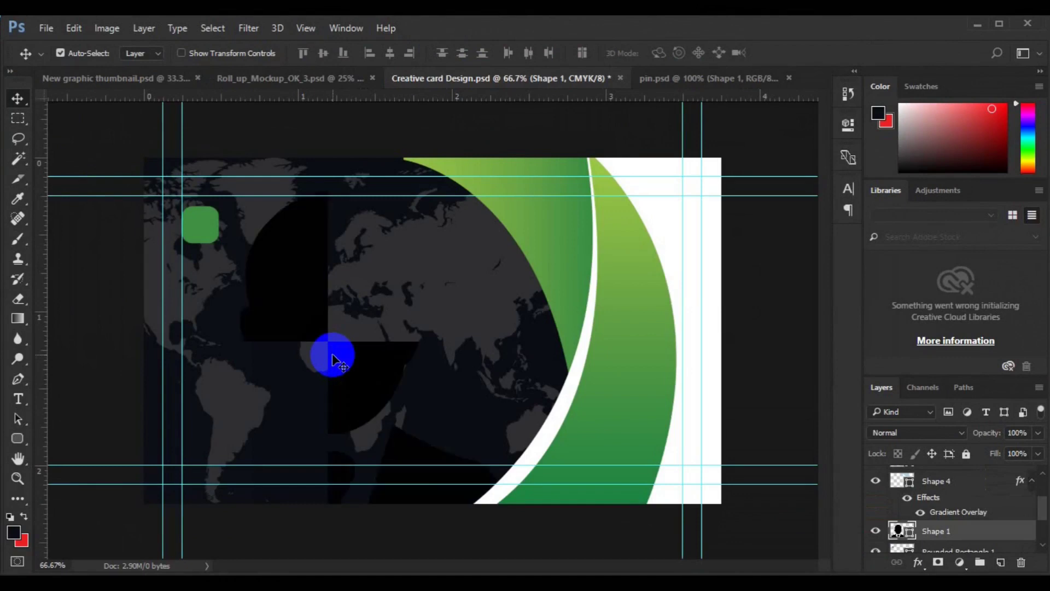
pyautogui.hotkey('ctrl', 't')
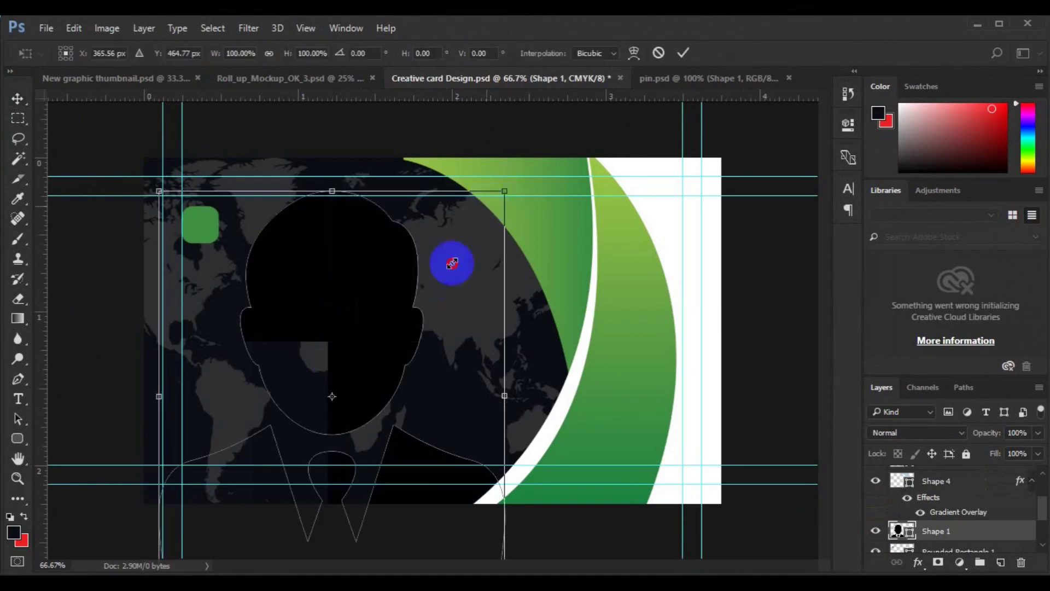
pyautogui.moveTo(369, 338); pyautogui.dragTo(369, 337)
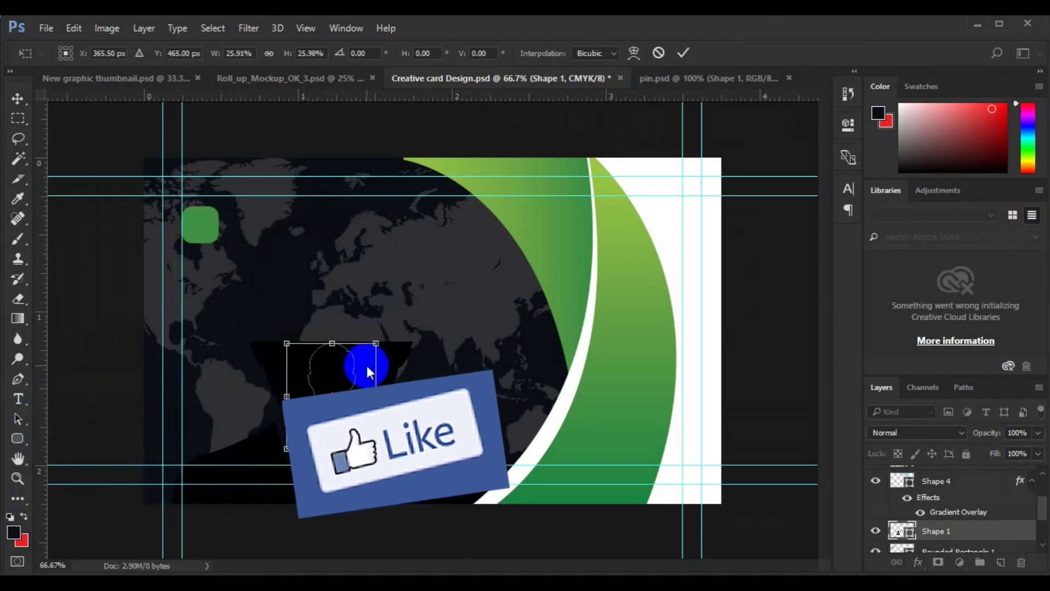
pyautogui.moveTo(313, 306); pyautogui.dragTo(251, 239)
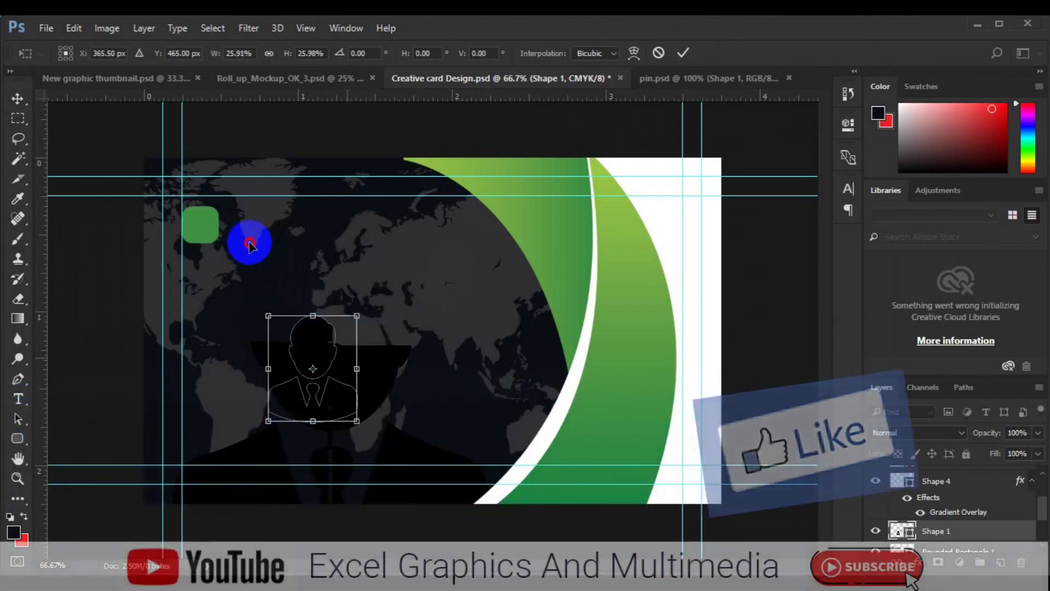
pyautogui.moveTo(249, 244); pyautogui.dragTo(251, 239)
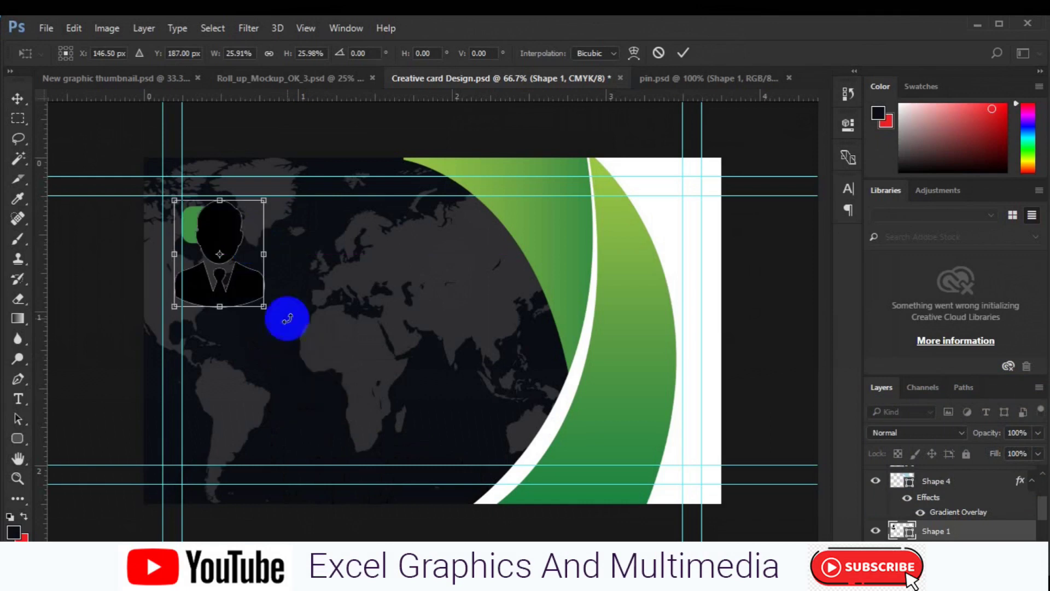
pyautogui.moveTo(246, 293); pyautogui.dragTo(224, 280)
pyautogui.press('Return')
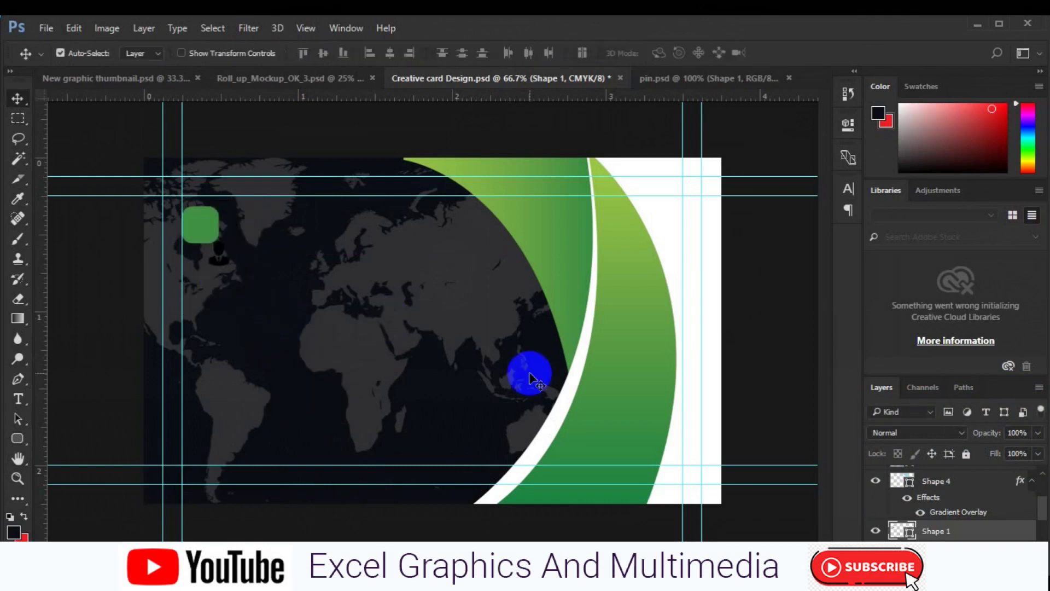
pyautogui.scroll(-2, 1034, 536)
# - Centre the person figure on the green square and move both into place at the card's top-left
pyautogui.keyDown('ctrl'); pyautogui.click(983, 505); pyautogui.keyUp('ctrl')
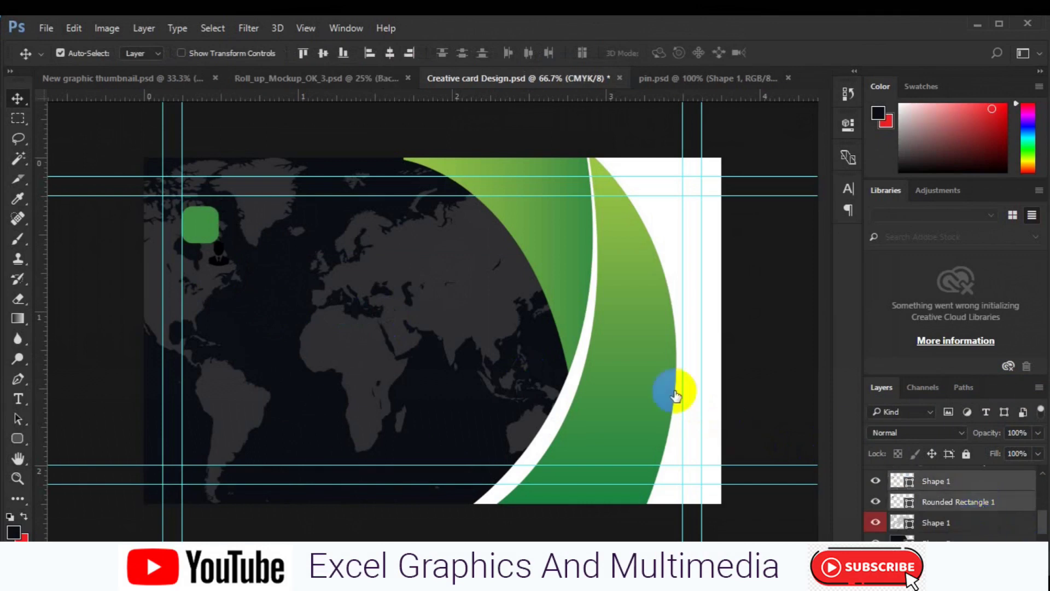
pyautogui.click(390, 53)
pyautogui.hotkey('ctrl', 't')
pyautogui.moveTo(217, 239); pyautogui.dragTo(216, 225)
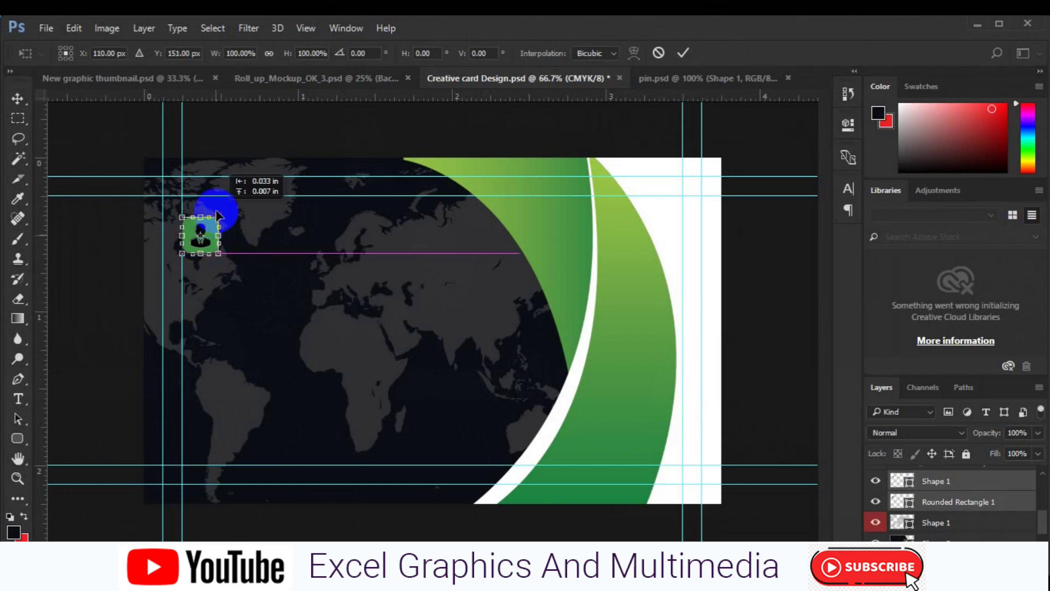
pyautogui.moveTo(217, 212); pyautogui.dragTo(217, 181)
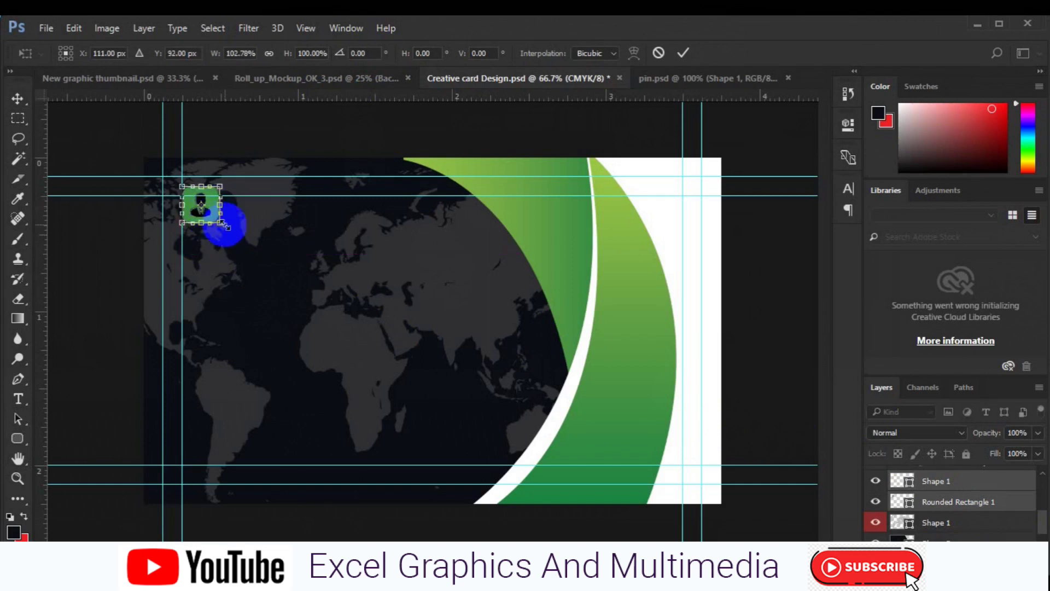
pyautogui.moveTo(214, 226); pyautogui.dragTo(215, 228)
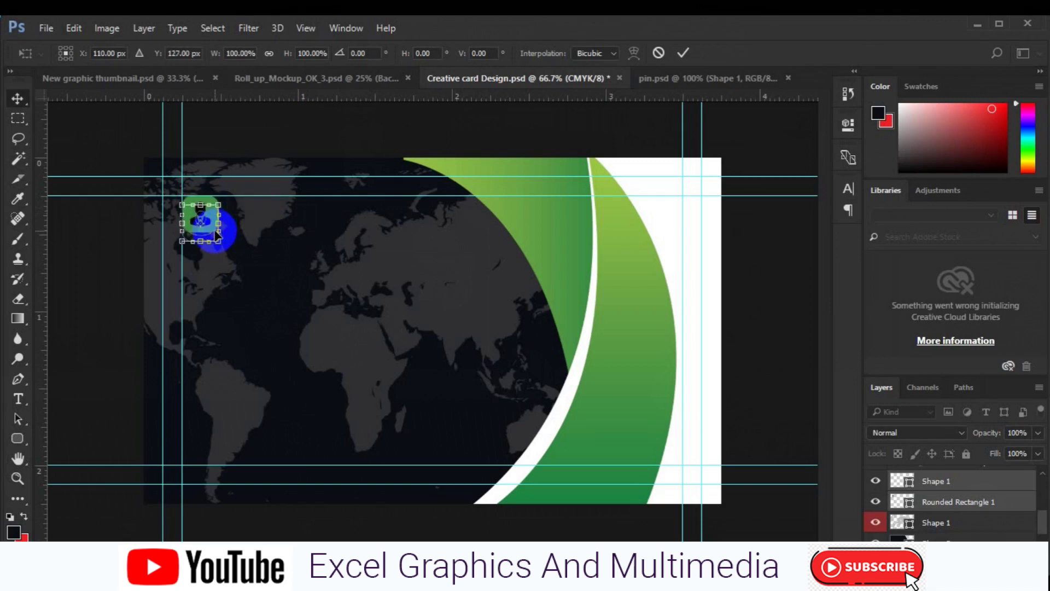
pyautogui.press('Return')
# - Fill the person figure white, duplicate the green square and group the figure with it as 'man icon'
pyautogui.doubleClick(908, 481)
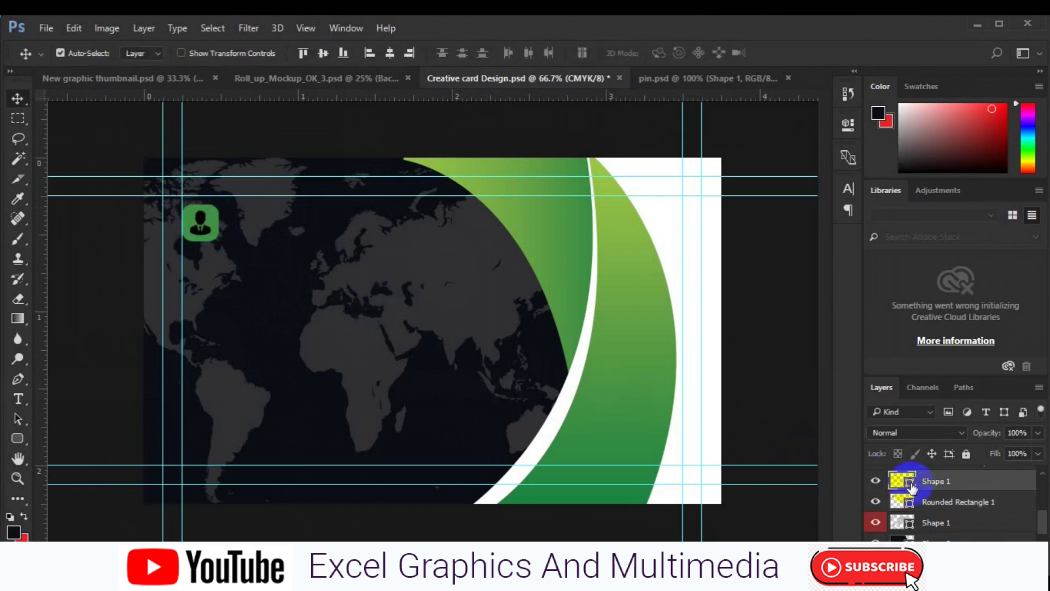
pyautogui.write('ffffff')
pyautogui.click(983, 262)
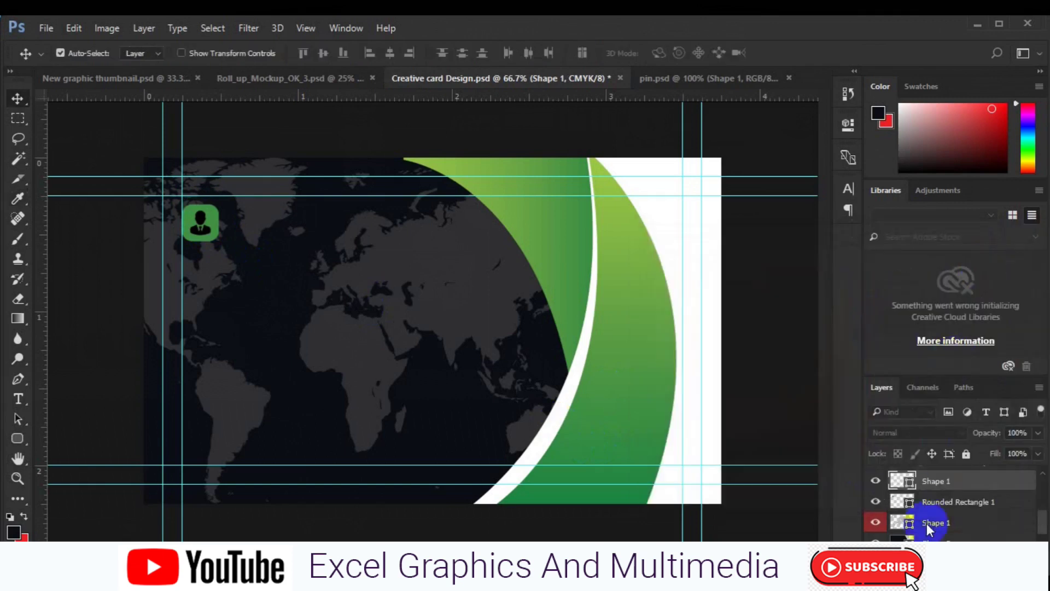
pyautogui.keyDown('ctrl'); pyautogui.click(950, 502); pyautogui.keyUp('ctrl')
pyautogui.click(951, 502)
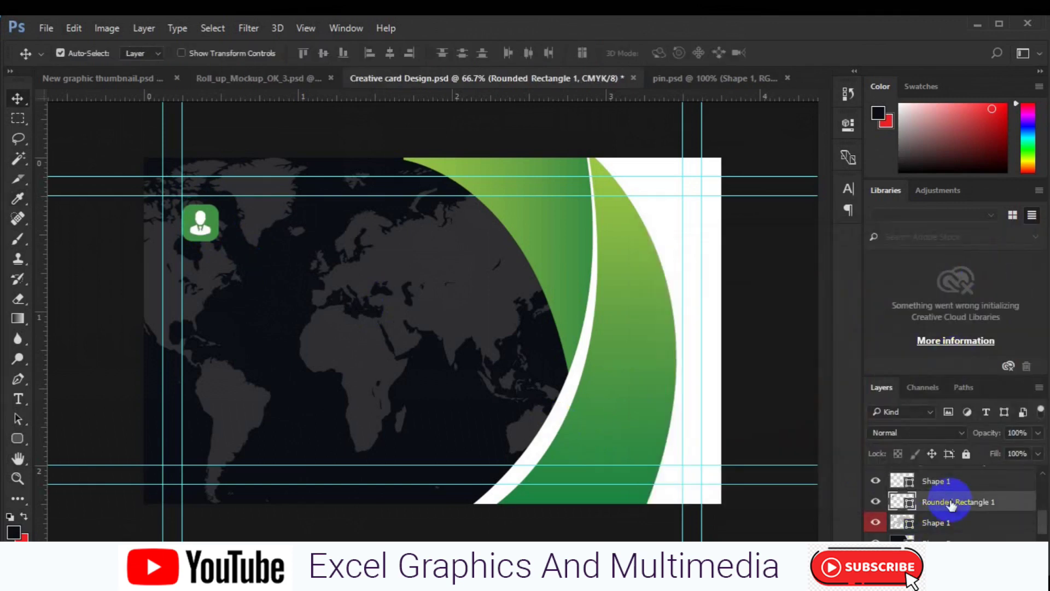
pyautogui.hotkey('ctrl', 'j')
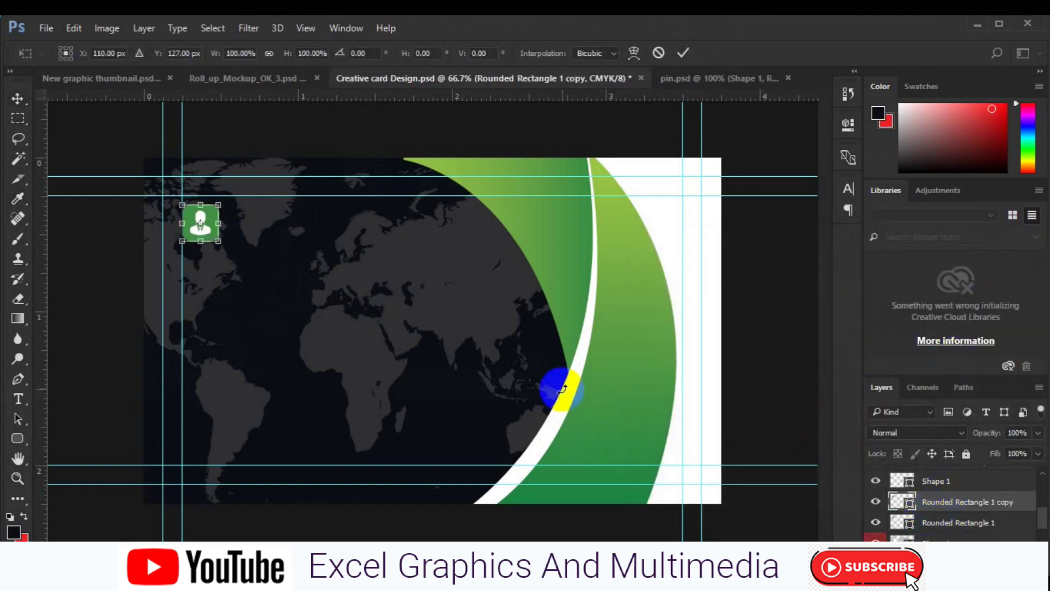
pyautogui.keyDown('ctrl'); pyautogui.click(919, 482); pyautogui.keyUp('ctrl')
pyautogui.hotkey('ctrl', 'g')
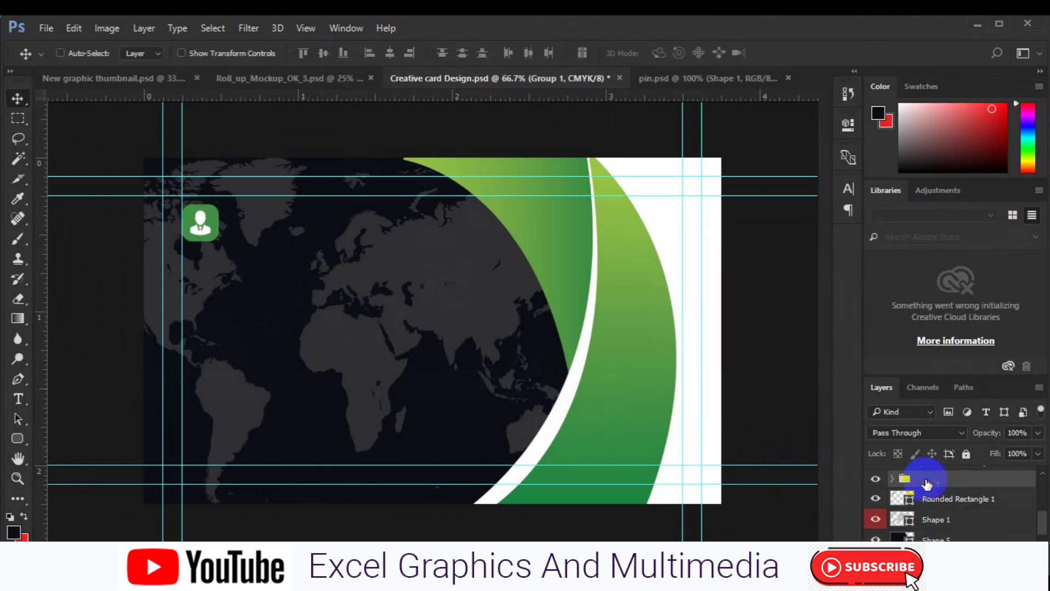
pyautogui.write('man icon')
pyautogui.press('Return')
pyautogui.click(940, 499)
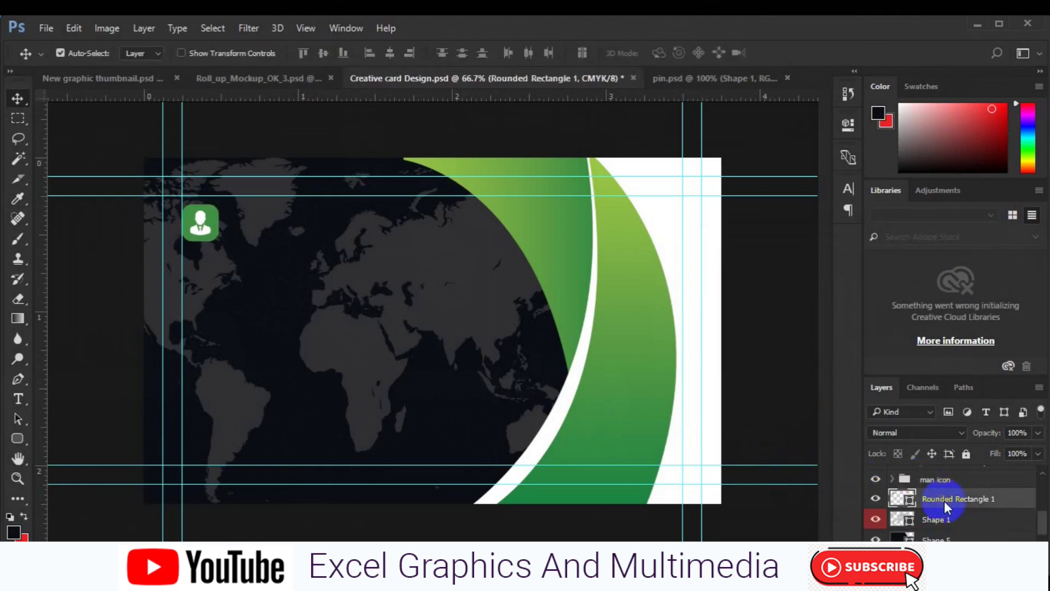
pyautogui.hotkey('ctrl', 't')
# - Move the green square copies down below the man icon, stacking them evenly in a column
pyautogui.moveTo(204, 232); pyautogui.dragTo(203, 239)
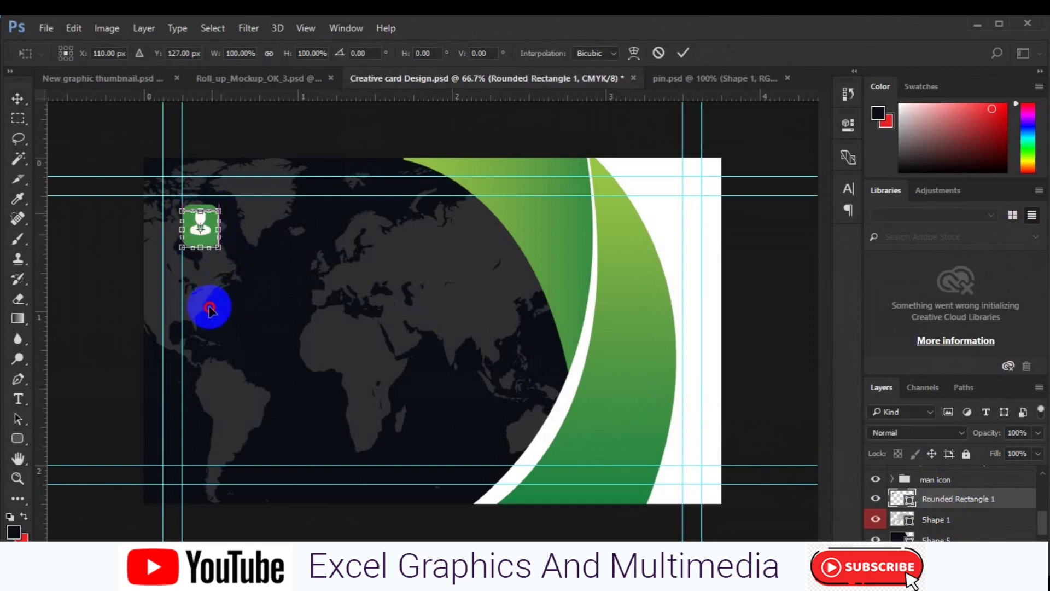
pyautogui.moveTo(213, 221); pyautogui.dragTo(206, 315)
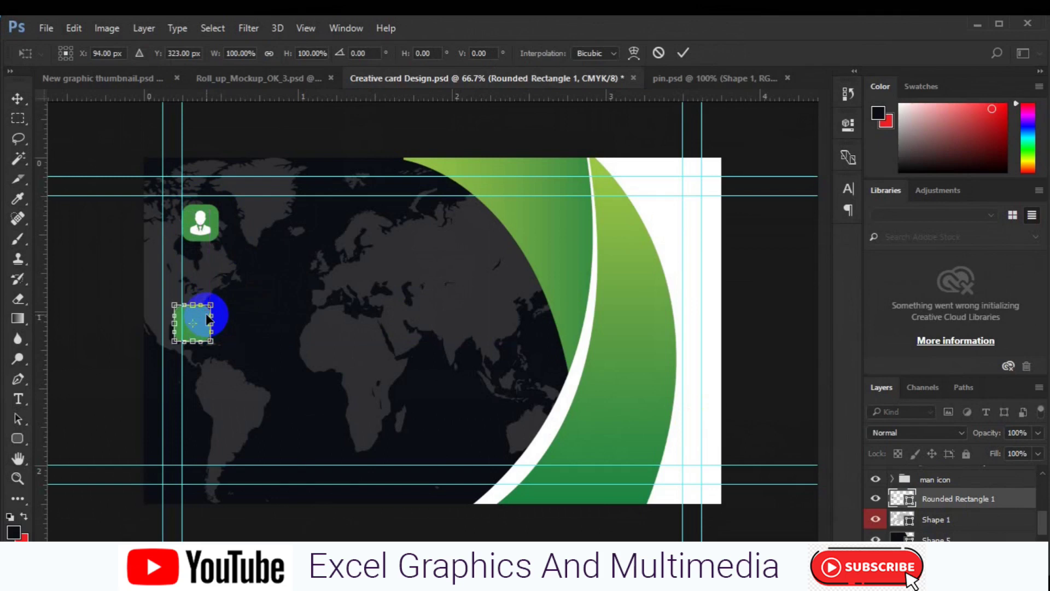
pyautogui.moveTo(208, 319); pyautogui.dragTo(211, 294)
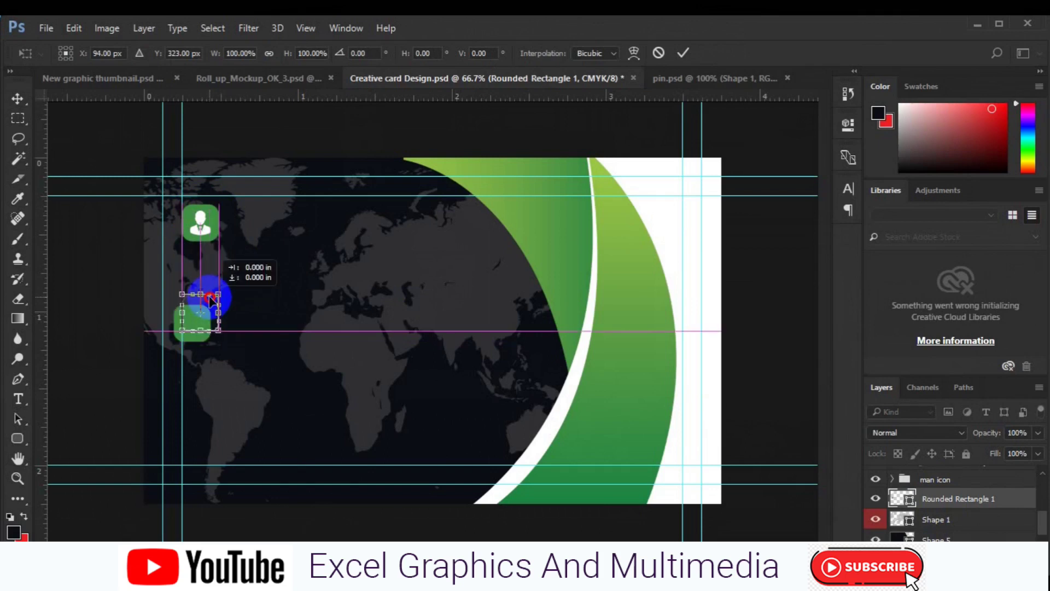
pyautogui.moveTo(209, 284); pyautogui.dragTo(204, 419)
pyautogui.press('Return')
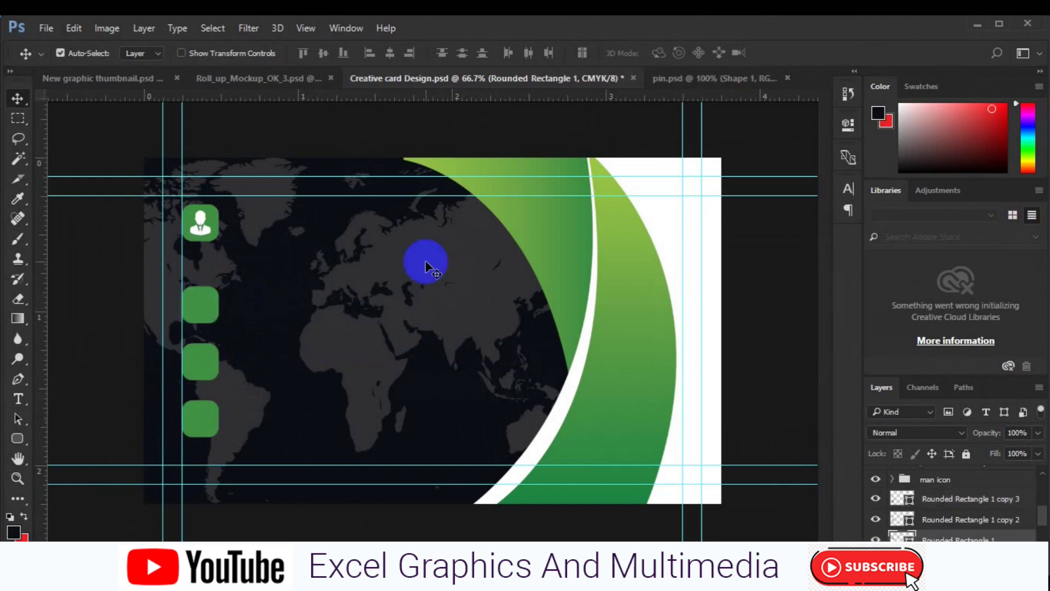
pyautogui.hotkey('ctrl', 'Tab')
pyautogui.moveTo(466, 381); pyautogui.dragTo(507, 77)
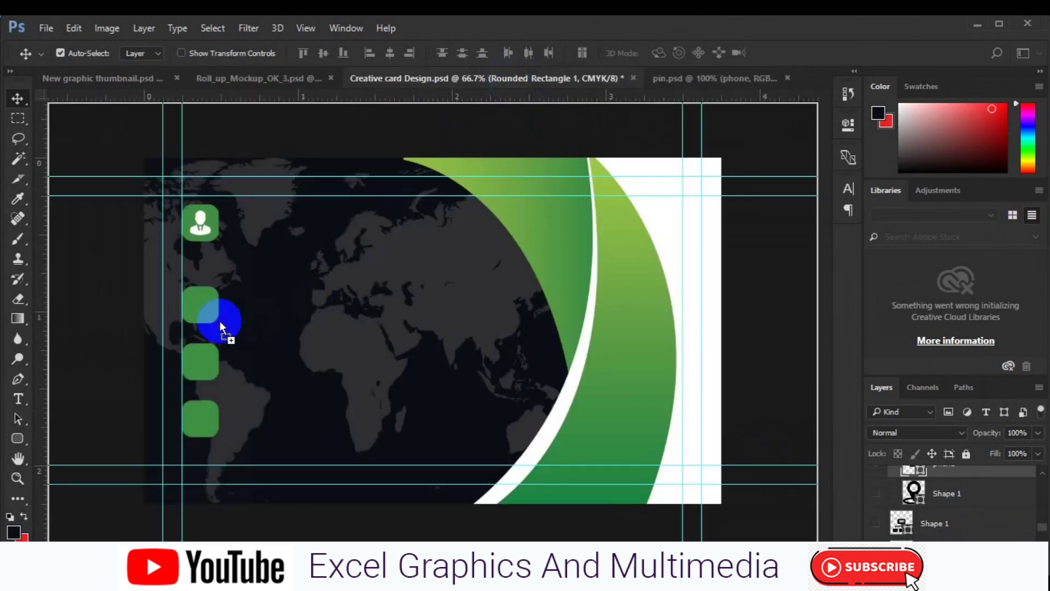
# - Drop the phone graphic onto the card and scale it down to fit the second square
pyautogui.moveTo(508, 78); pyautogui.dragTo(219, 323)
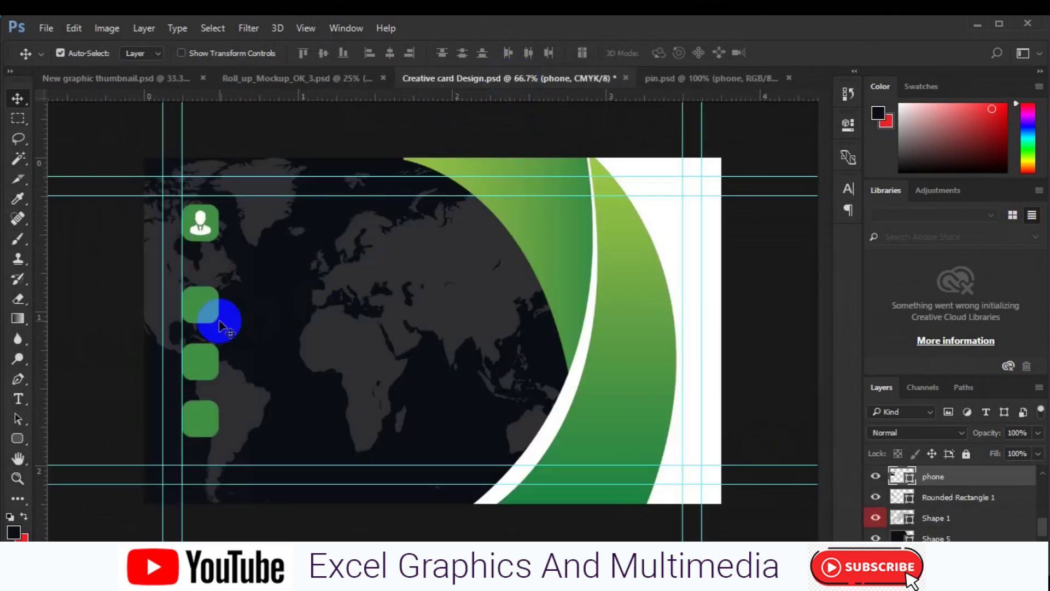
pyautogui.click(238, 330)
pyautogui.moveTo(238, 330); pyautogui.dragTo(240, 335)
pyautogui.hotkey('ctrl', 't')
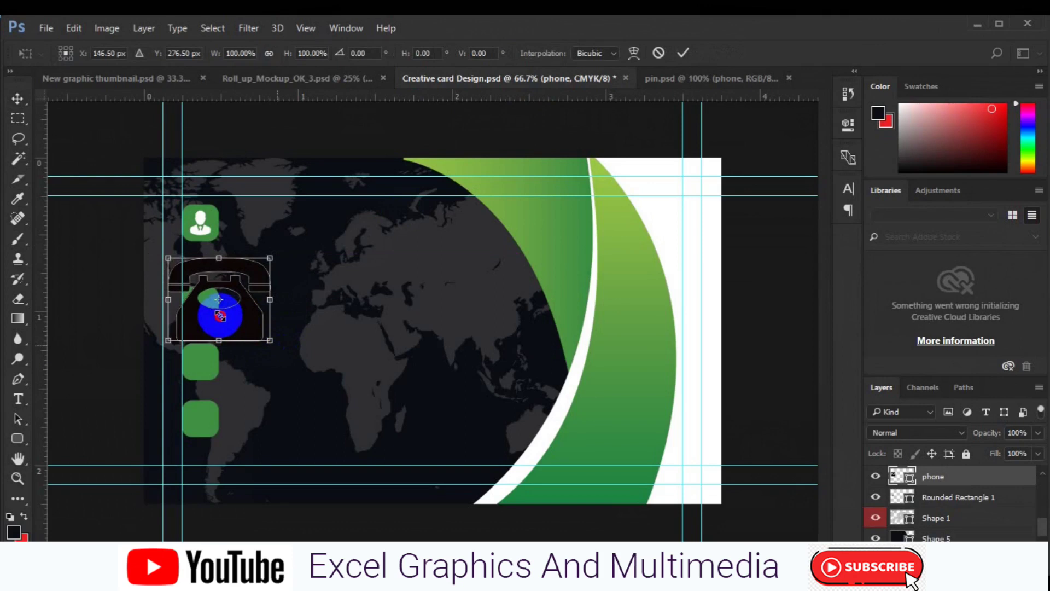
pyautogui.moveTo(219, 316); pyautogui.dragTo(239, 312)
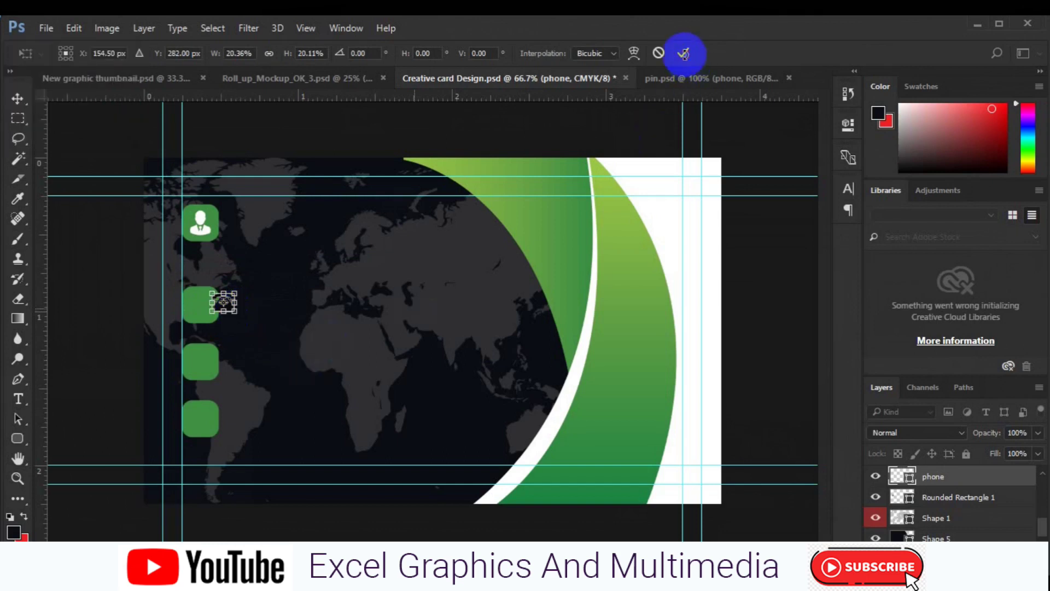
pyautogui.click(683, 53)
# - Fill the phone white and centre it on the second green square
pyautogui.click(908, 479)
pyautogui.click(566, 389)
pyautogui.click(987, 264)
pyautogui.keyDown('ctrl'); pyautogui.click(952, 506); pyautogui.keyUp('ctrl')
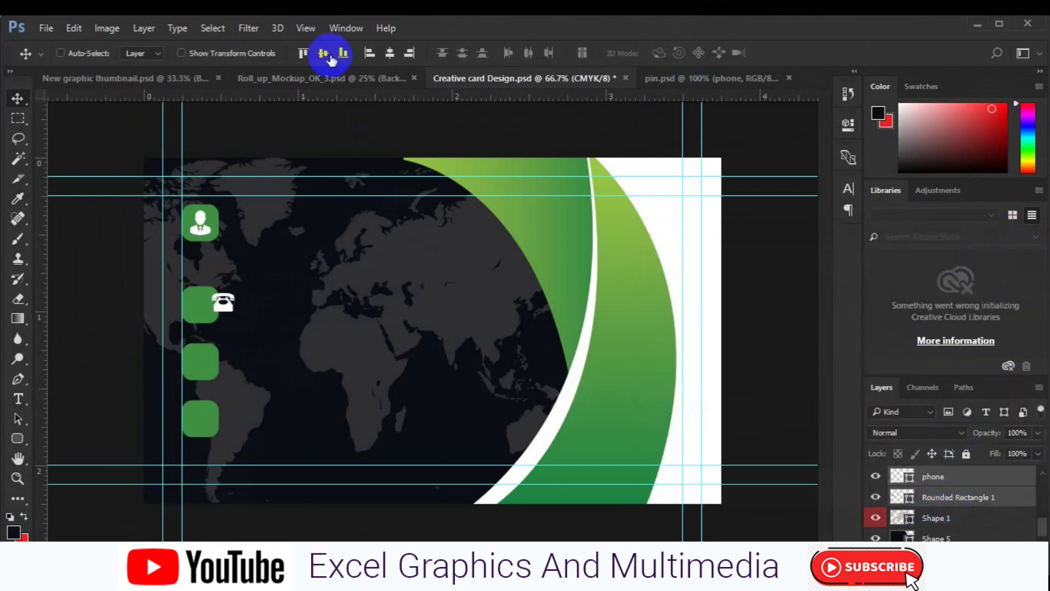
pyautogui.click(325, 54)
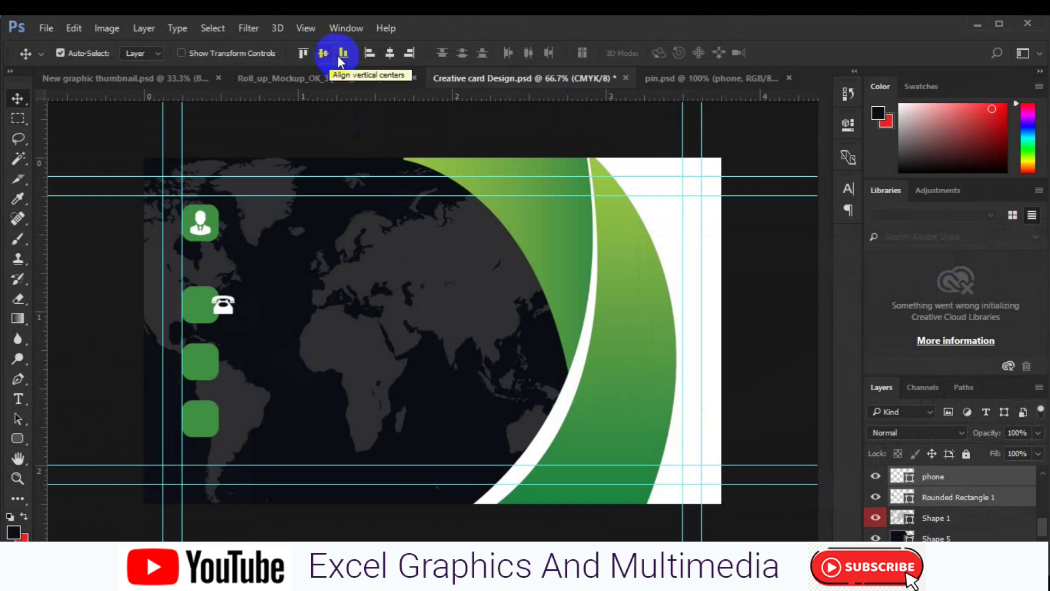
pyautogui.click(386, 54)
pyautogui.hotkey('ctrl', 't')
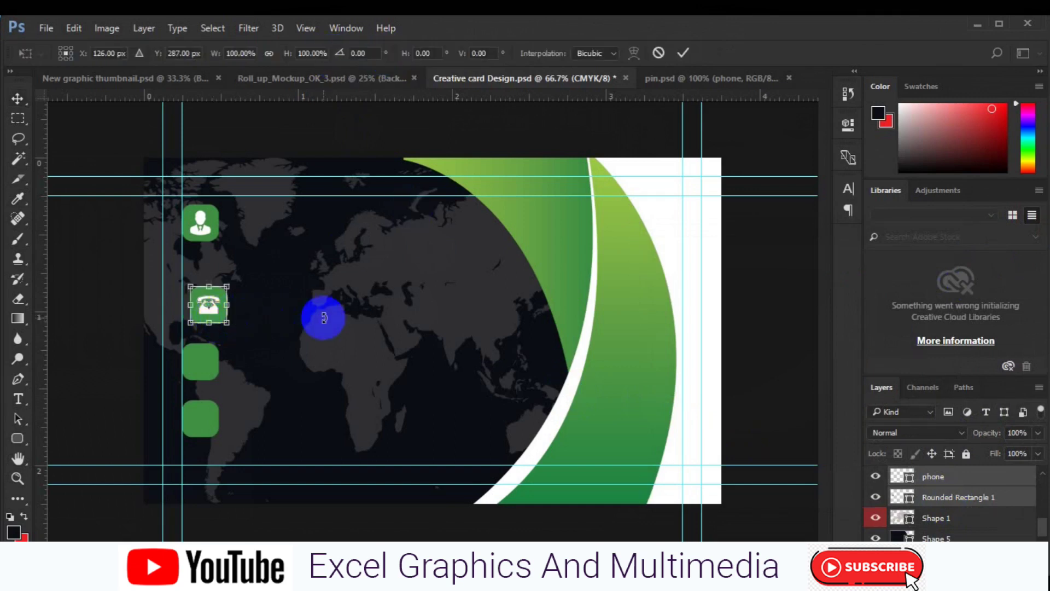
pyautogui.moveTo(212, 316); pyautogui.dragTo(211, 312)
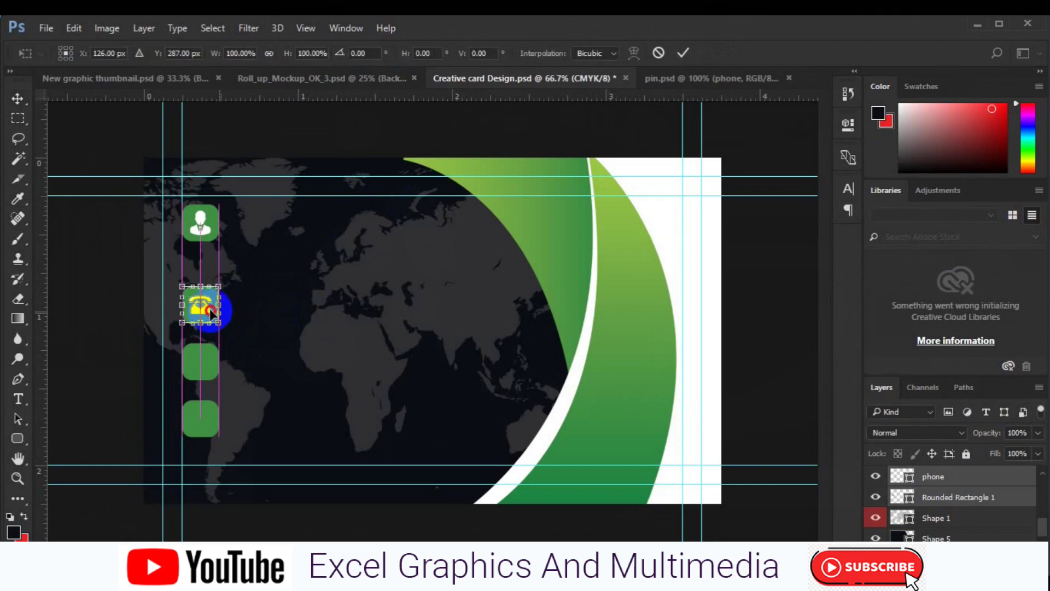
pyautogui.moveTo(214, 293); pyautogui.dragTo(213, 301)
pyautogui.click(657, 55)
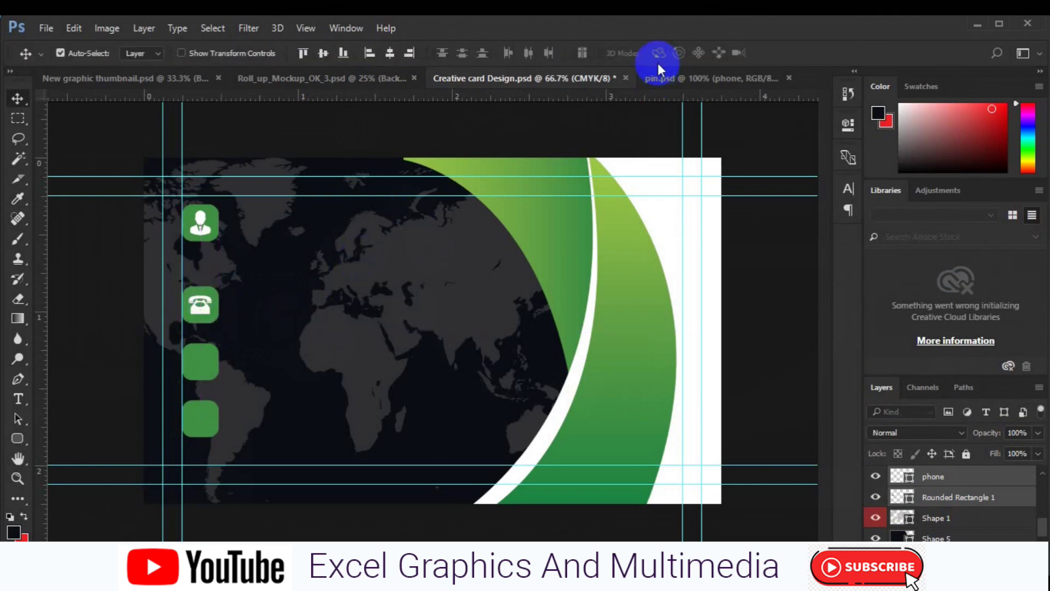
# - Group the phone with its square and name the group 'call icon'
pyautogui.hotkey('ctrl', 'g')
pyautogui.doubleClick(936, 484)
pyautogui.write('call')
pyautogui.press('Return')
pyautogui.scroll(2, 1034, 479)
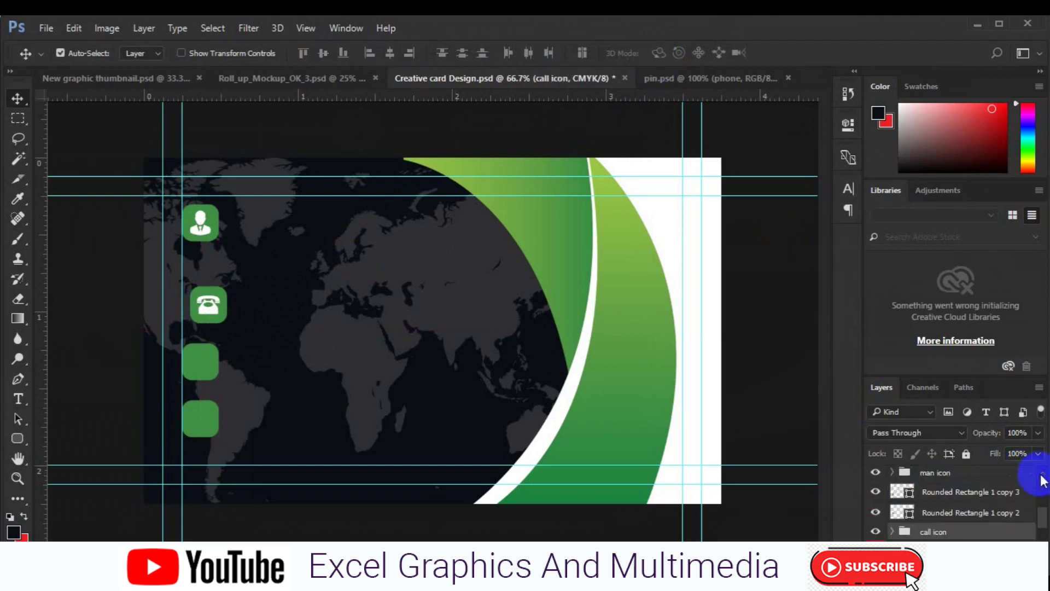
pyautogui.scroll(2, 1032, 493)
pyautogui.scroll(-2, 1028, 520)
pyautogui.scroll(2, 1026, 525)
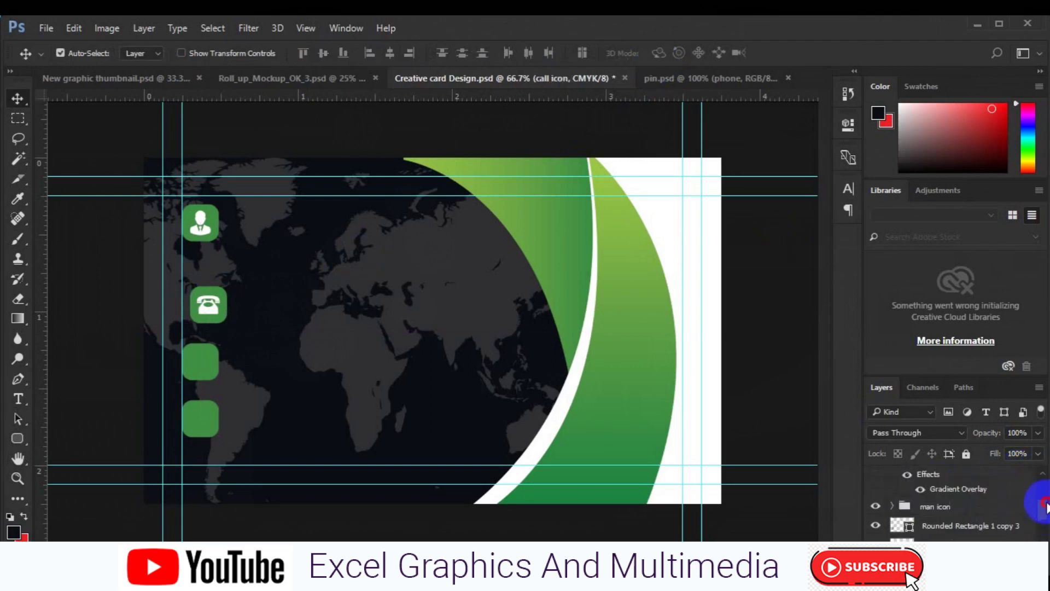
# - Left-align the call icon group with the man icon group
pyautogui.keyDown('ctrl'); pyautogui.click(936, 507); pyautogui.keyUp('ctrl')
pyautogui.click(369, 54)
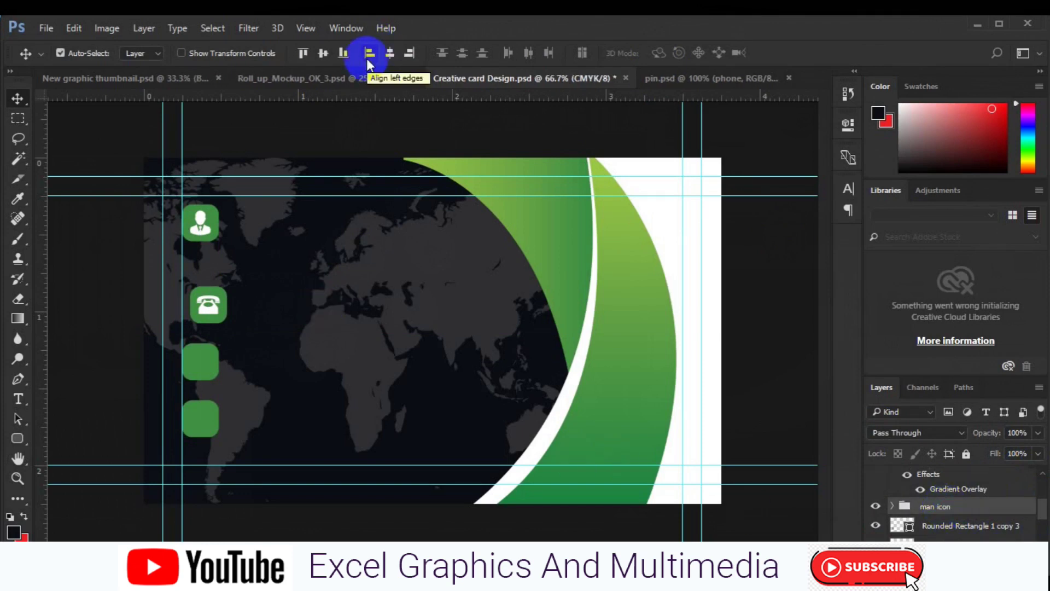
pyautogui.click(203, 362)
pyautogui.click(706, 78)
pyautogui.click(461, 362)
# - Bring the globe graphic into the card, scale it to about 7% and nudge it onto the third square
pyautogui.moveTo(462, 363); pyautogui.dragTo(251, 386)
pyautogui.hotkey('ctrl', 't')
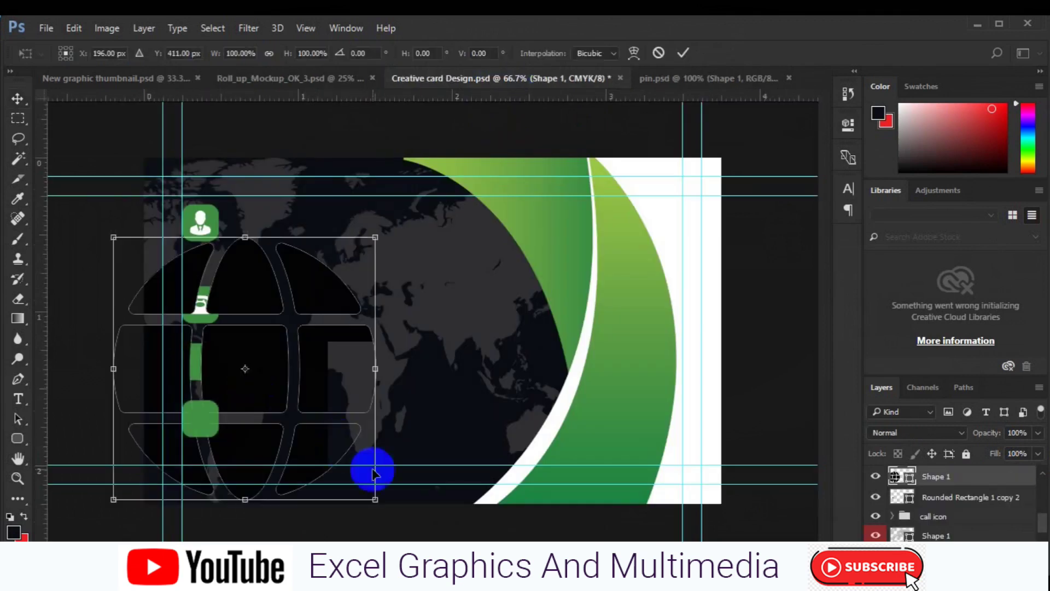
pyautogui.moveTo(375, 499); pyautogui.dragTo(244, 392)
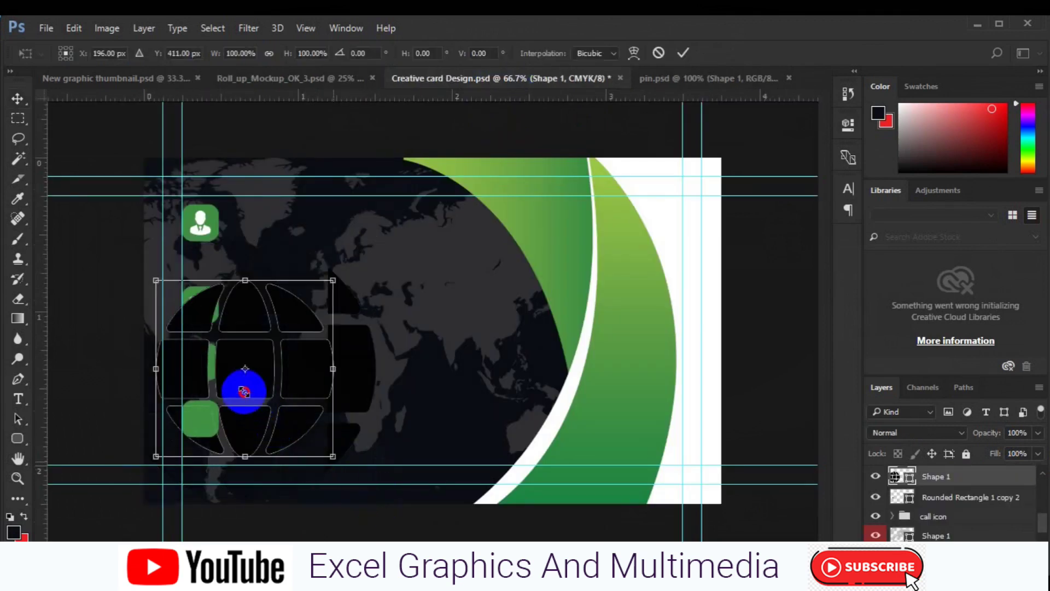
pyautogui.moveTo(244, 391); pyautogui.dragTo(244, 390)
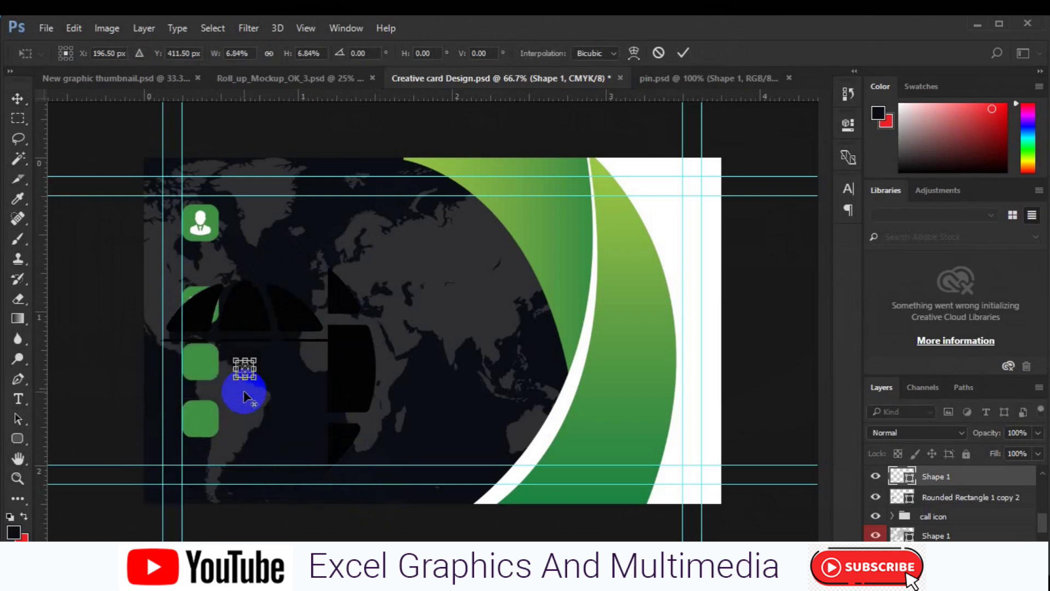
pyautogui.press('Up')
pyautogui.press('Up')
pyautogui.press('Up')
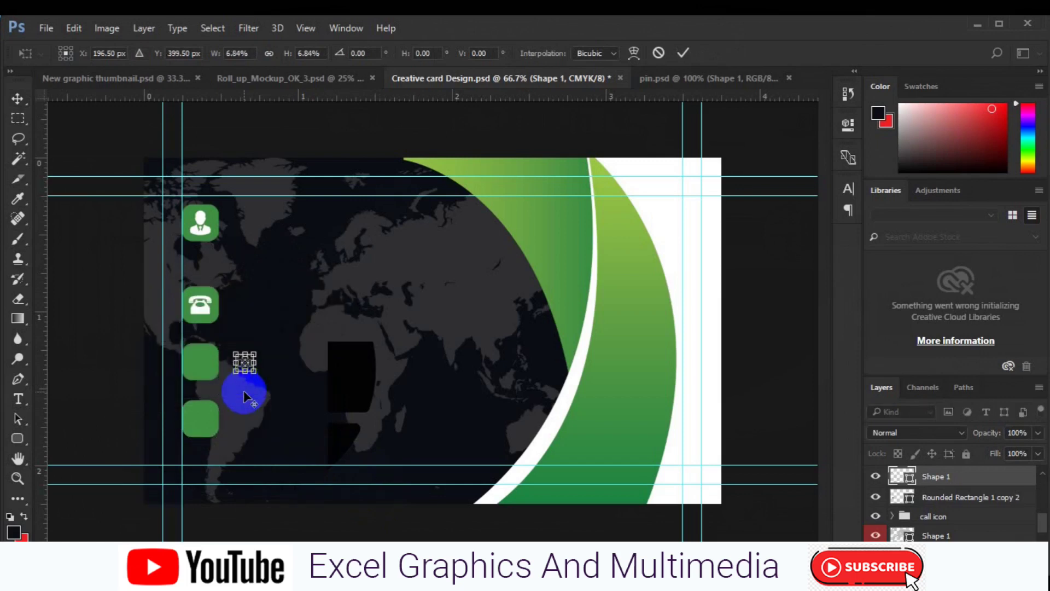
pyautogui.press('Left')
pyautogui.press('Left')
pyautogui.press('Left')
pyautogui.press('Up')
pyautogui.press('Up')
pyautogui.press('Up')
pyautogui.press('Left')
pyautogui.press('Left')
pyautogui.press('Left')
pyautogui.press('Up')
pyautogui.press('Up')
pyautogui.press('Up')
pyautogui.press('Left')
pyautogui.press('Left')
pyautogui.press('Left')
pyautogui.press('Left')
pyautogui.press('Left')
pyautogui.press('Left')
pyautogui.press('Left')
pyautogui.press('Left')
pyautogui.press('Left')
pyautogui.press('Left')
pyautogui.press('Left')
pyautogui.press('Left')
pyautogui.press('Left')
pyautogui.press('Left')
pyautogui.press('Left')
pyautogui.press('Left')
pyautogui.press('Left')
pyautogui.press('Left')
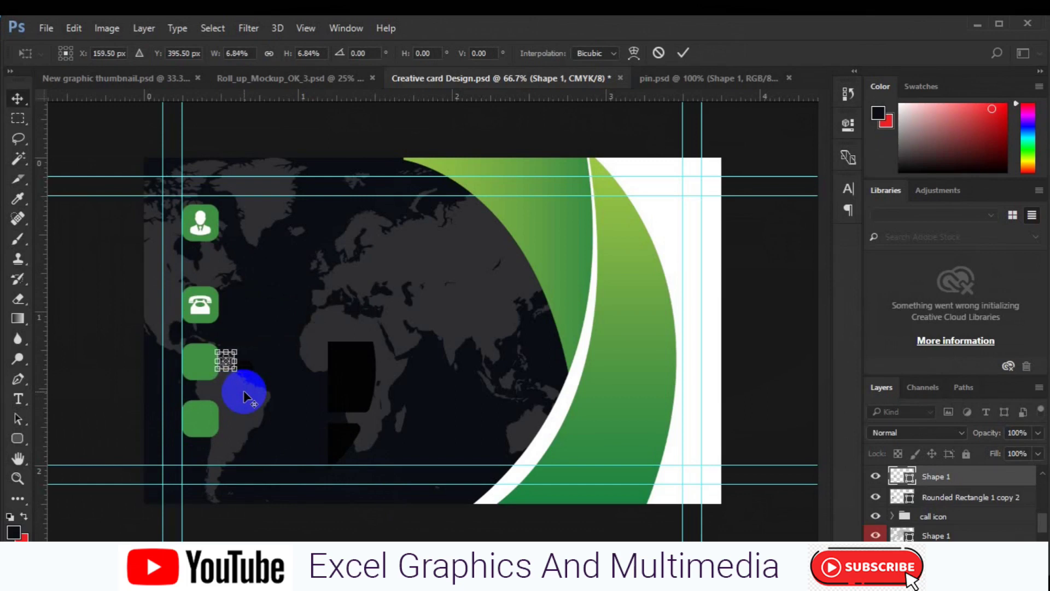
pyautogui.click(683, 52)
# - Change the globe's fill colour to white
pyautogui.click(910, 481)
pyautogui.doubleClick(911, 481)
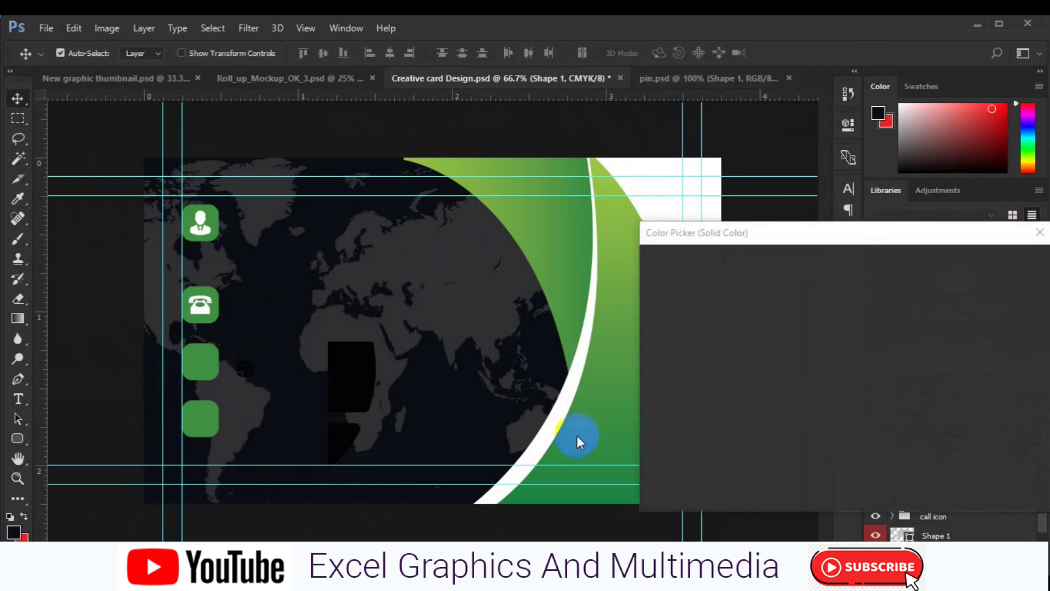
pyautogui.click(556, 429)
pyautogui.click(976, 268)
# - Centre the globe horizontally on the third green button and group them as 'web icon'
pyautogui.keyDown('ctrl'); pyautogui.click(1009, 493); pyautogui.keyUp('ctrl')
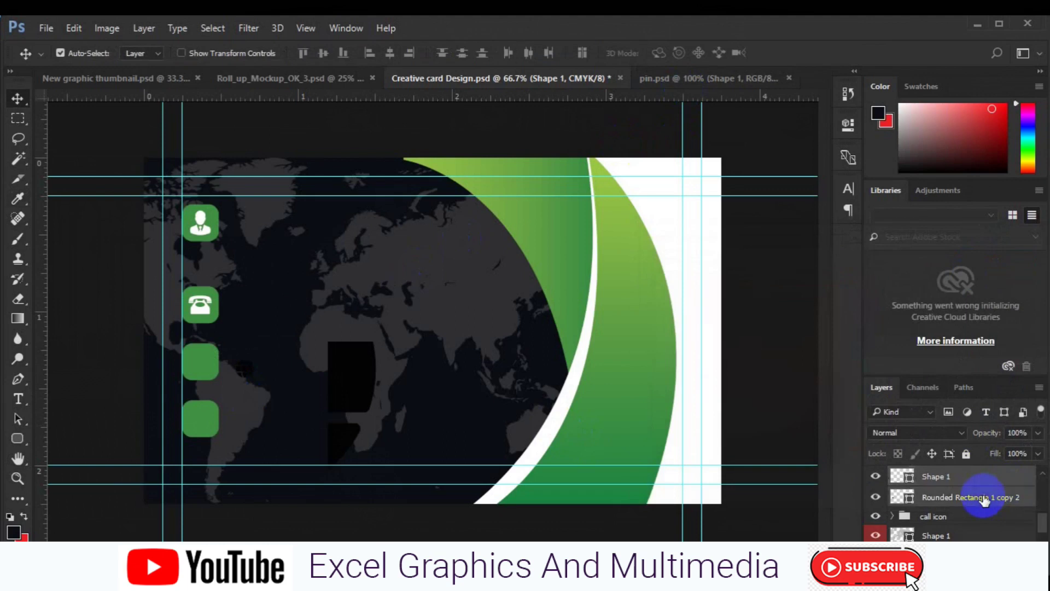
pyautogui.click(382, 61)
pyautogui.click(382, 62)
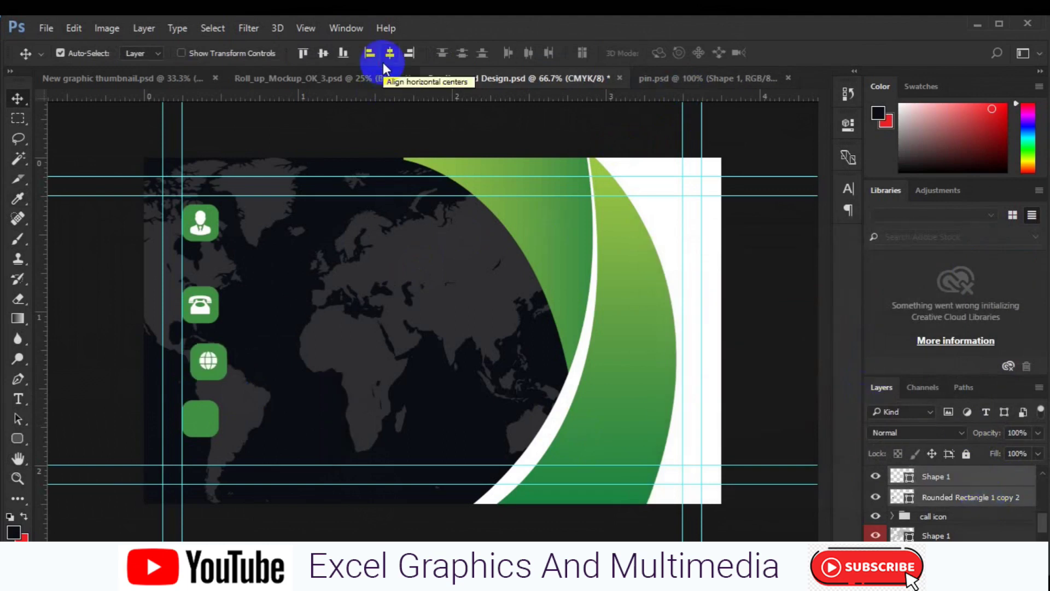
pyautogui.hotkey('ctrl', 'g')
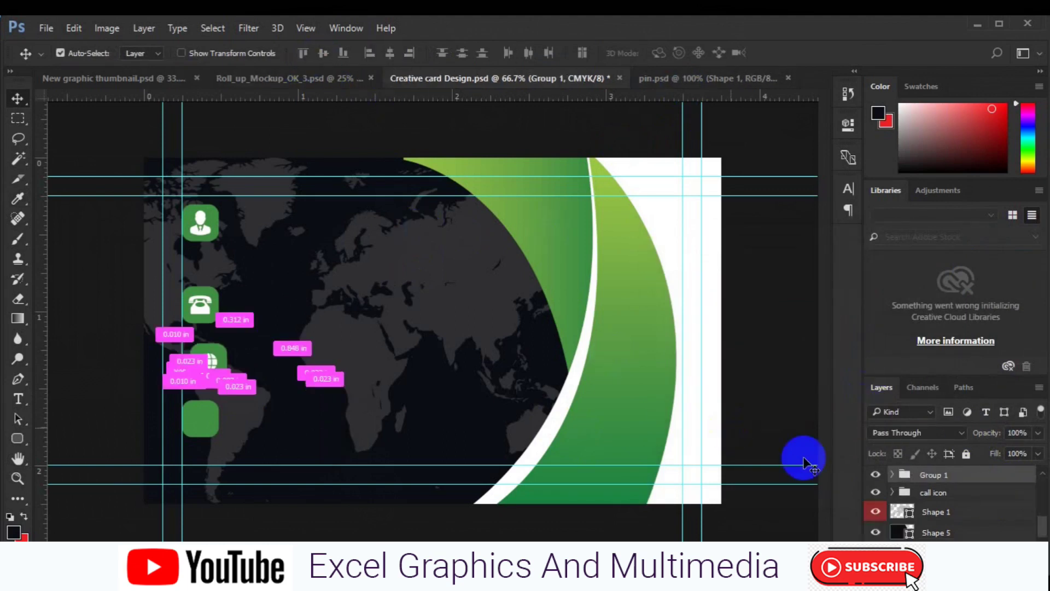
pyautogui.doubleClick(930, 475)
pyautogui.write('web icon')
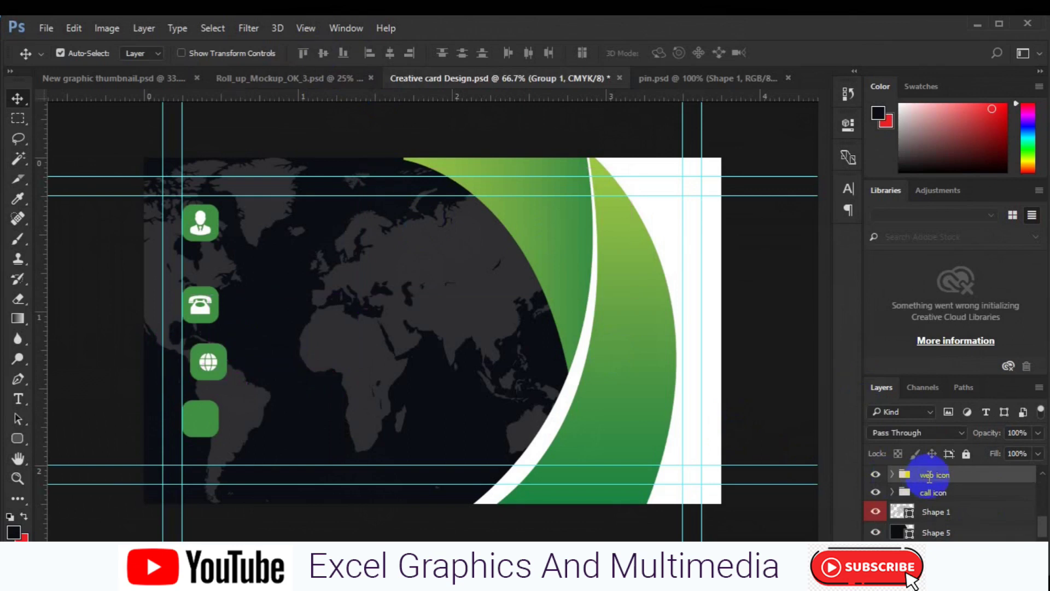
pyautogui.keyDown('ctrl'); pyautogui.click(933, 492); pyautogui.keyUp('ctrl')
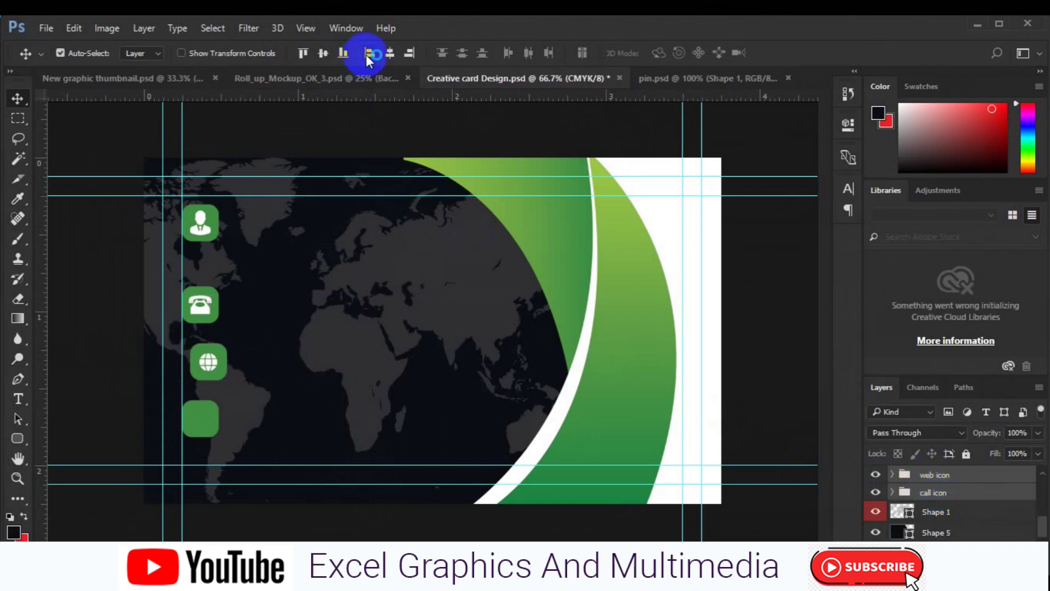
# - Left-align the web icon, then bring the pin shape into the card scaled to about 12%
pyautogui.click(365, 55)
pyautogui.click(193, 435)
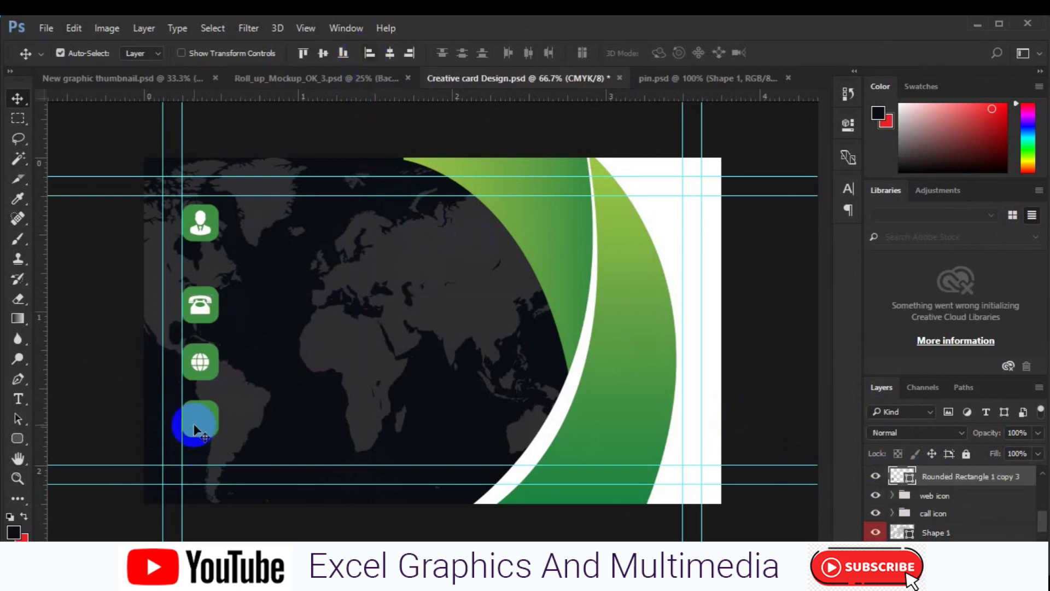
pyautogui.hotkey('ctrl', 'Tab')
pyautogui.moveTo(399, 376)
pyautogui.mouseDown()
pyautogui.moveTo(538, 85)
pyautogui.moveTo(202, 435)
pyautogui.mouseUp()
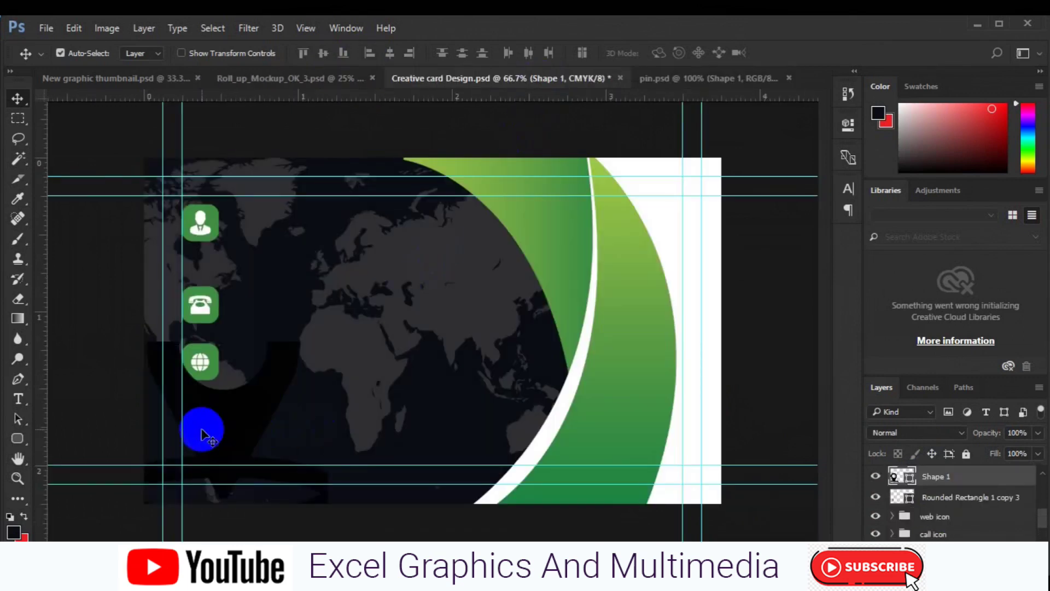
pyautogui.hotkey('ctrl', 't')
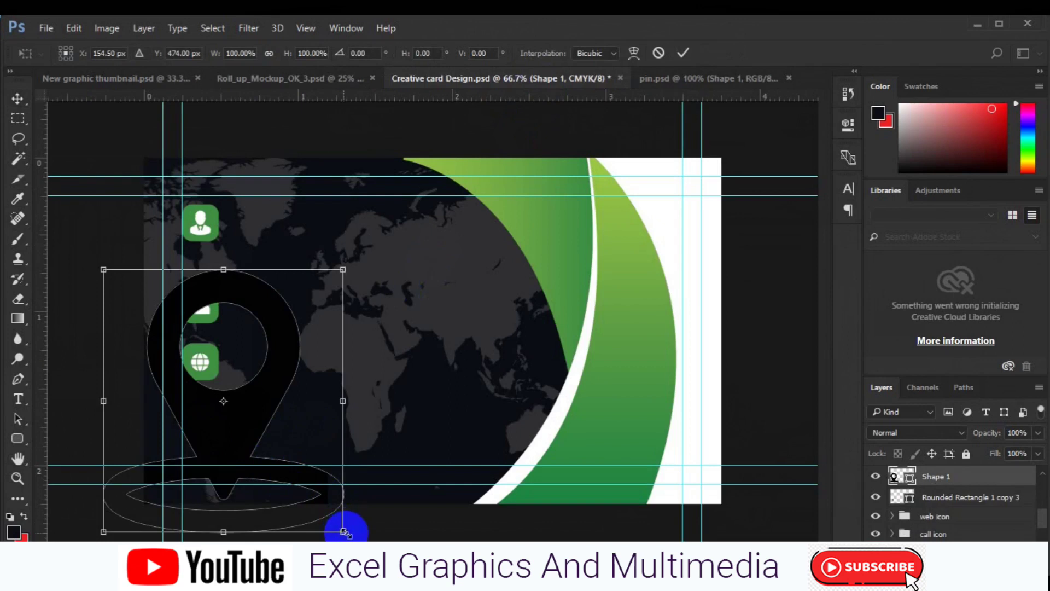
pyautogui.moveTo(344, 532); pyautogui.dragTo(220, 438)
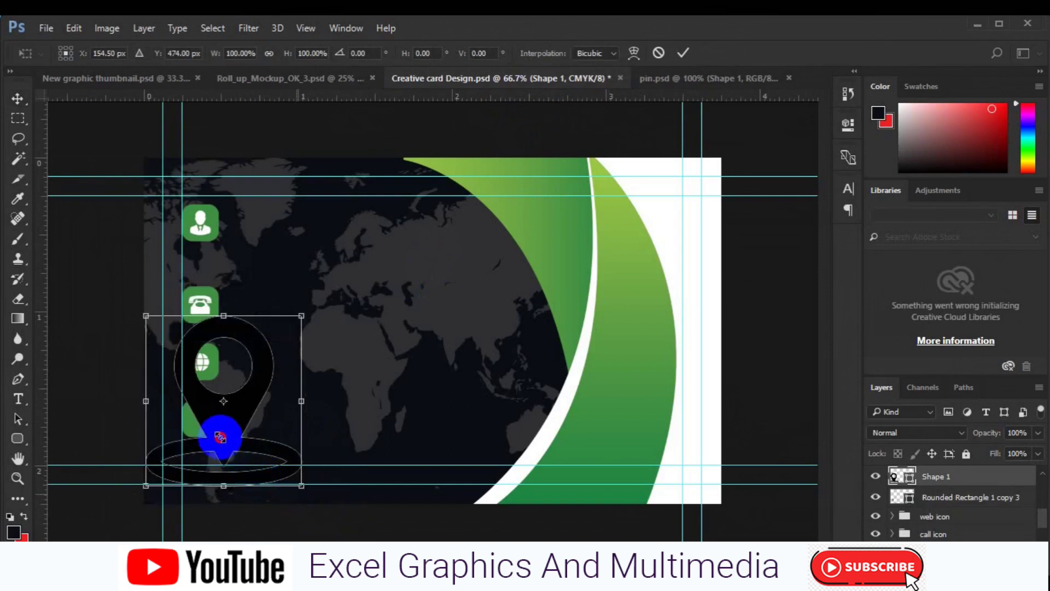
pyautogui.moveTo(220, 437); pyautogui.dragTo(237, 416)
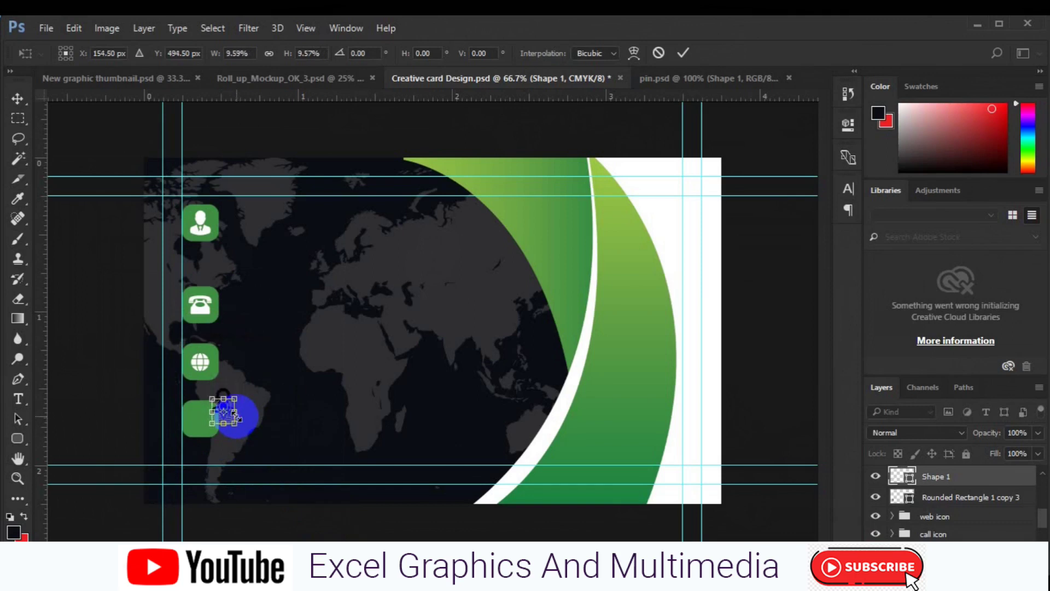
pyautogui.press('Return')
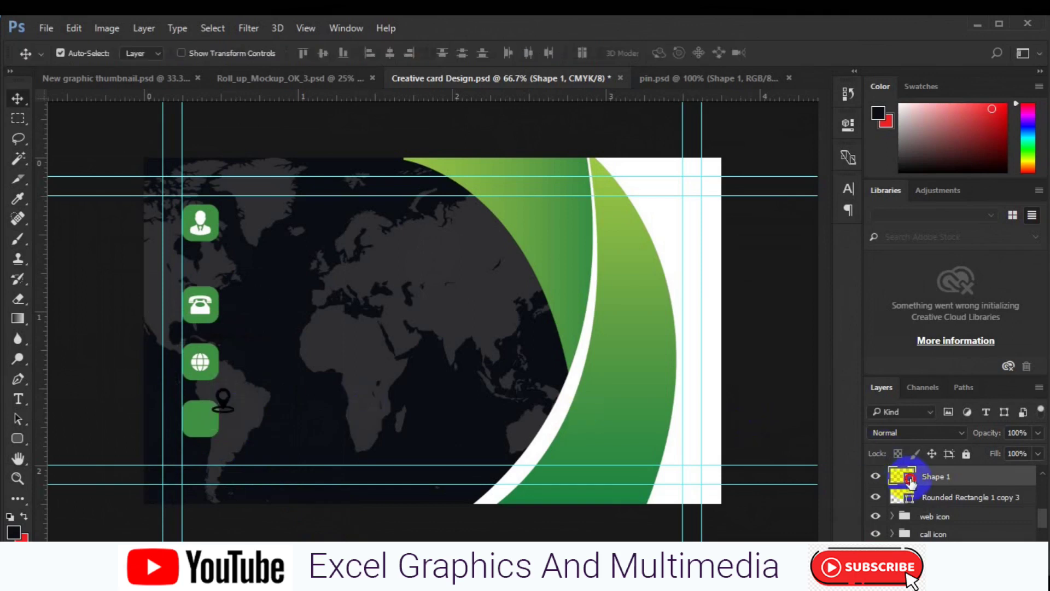
# - Fill the pin white, align it to the fourth green button and shrink it to about 82%
pyautogui.click(553, 422)
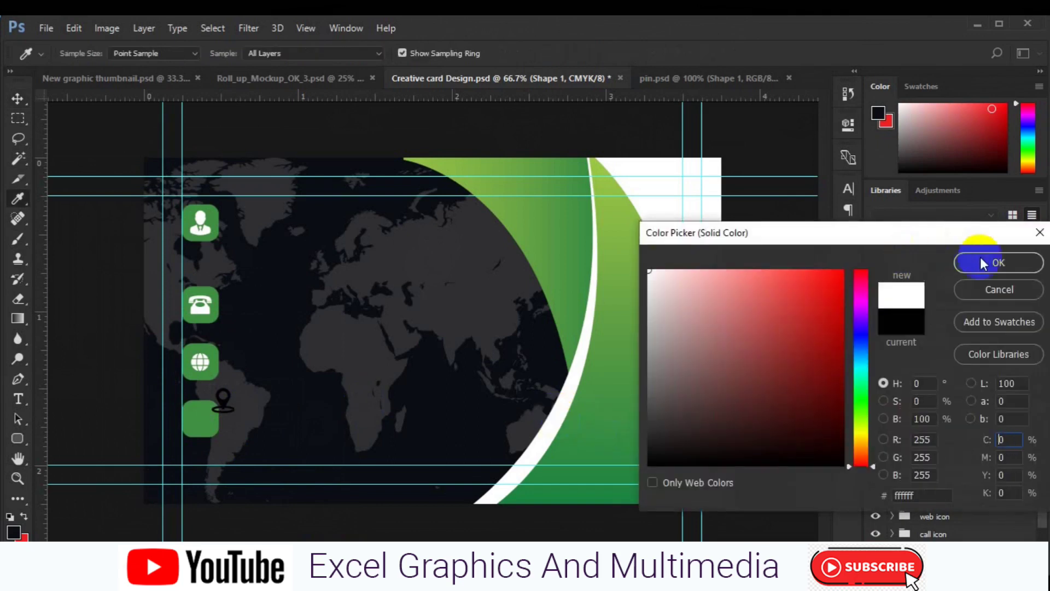
pyautogui.click(980, 257)
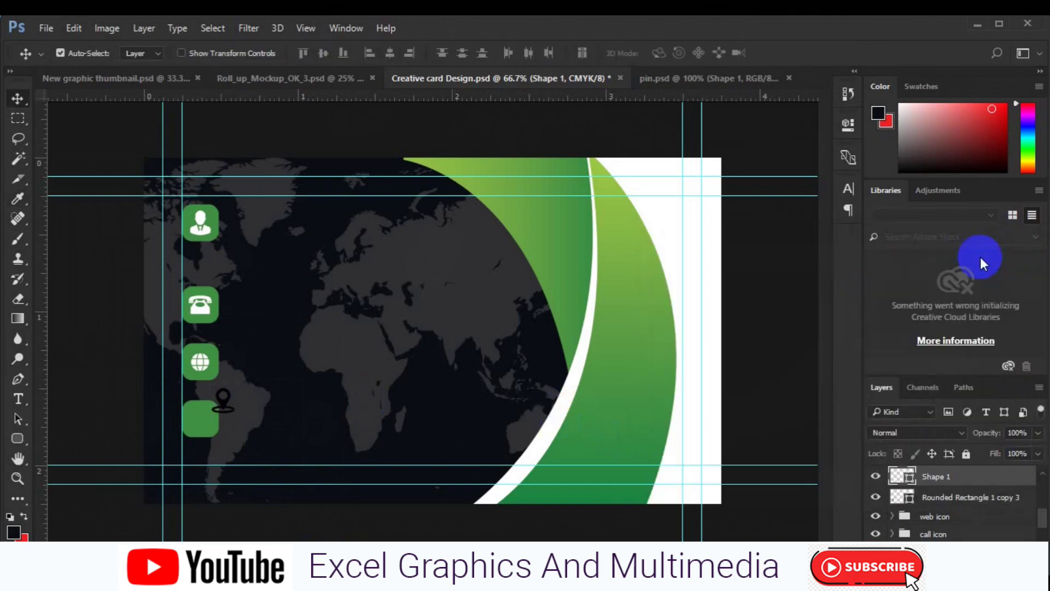
pyautogui.keyDown('shift'); pyautogui.click(929, 497); pyautogui.keyUp('shift')
pyautogui.click(392, 57)
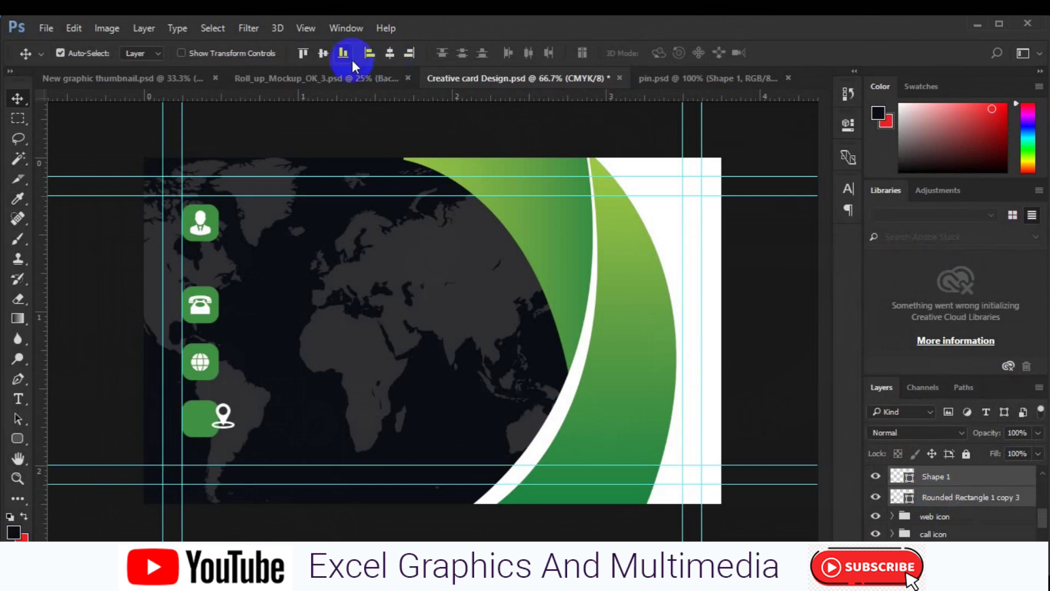
pyautogui.click(324, 57)
pyautogui.click(926, 475)
pyautogui.hotkey('ctrl', 't')
pyautogui.moveTo(221, 429); pyautogui.dragTo(219, 427)
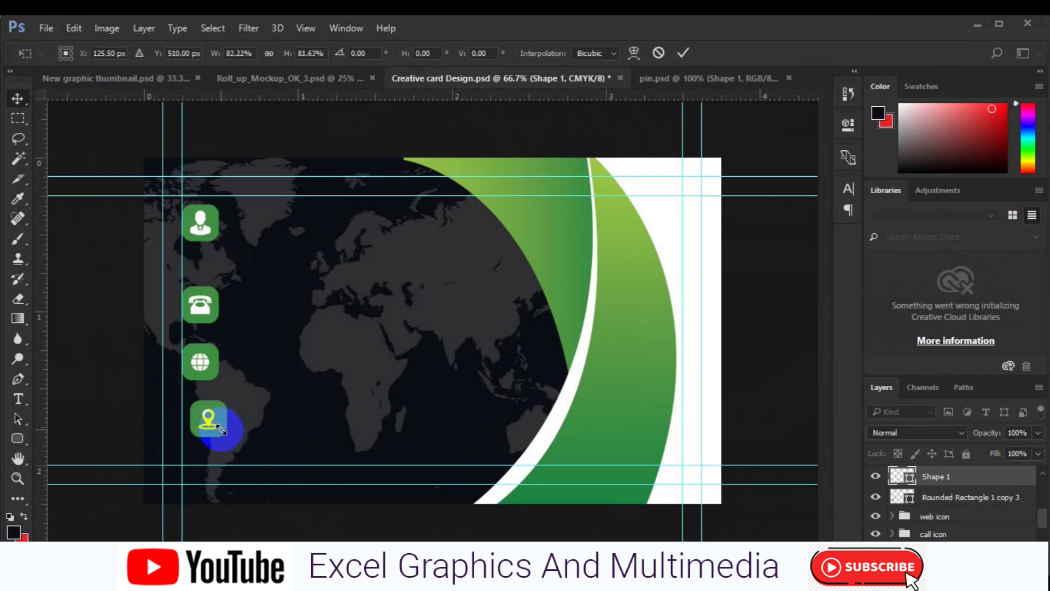
pyautogui.press('Return')
# - Group the pin with the fourth button as 'location' and left-align it with the web icon
pyautogui.keyDown('shift'); pyautogui.click(926, 496); pyautogui.keyUp('shift')
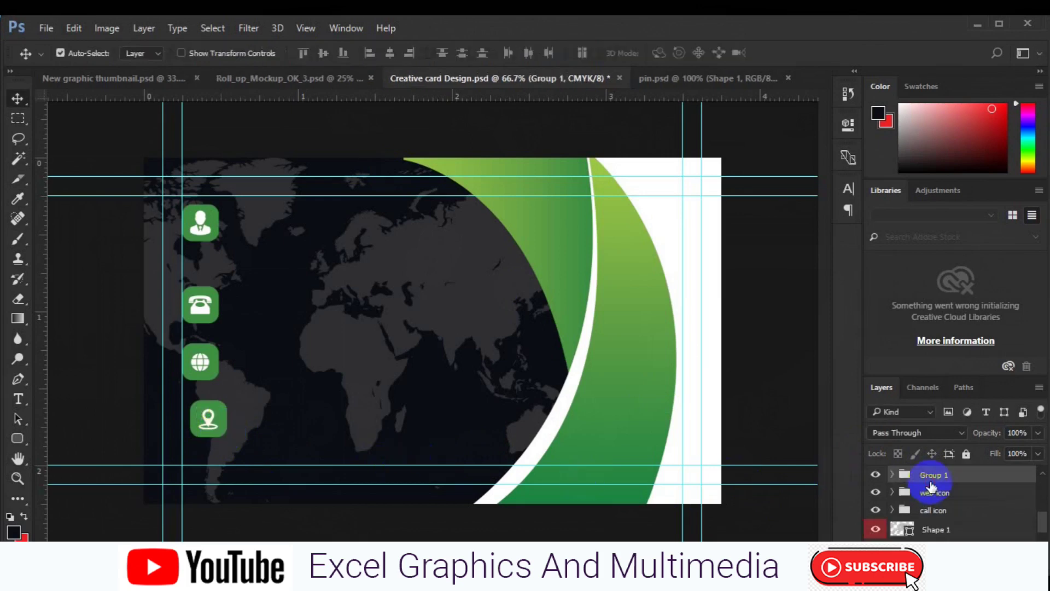
pyautogui.moveTo(933, 484); pyautogui.dragTo(947, 494)
pyautogui.doubleClick(937, 475)
pyautogui.write('location')
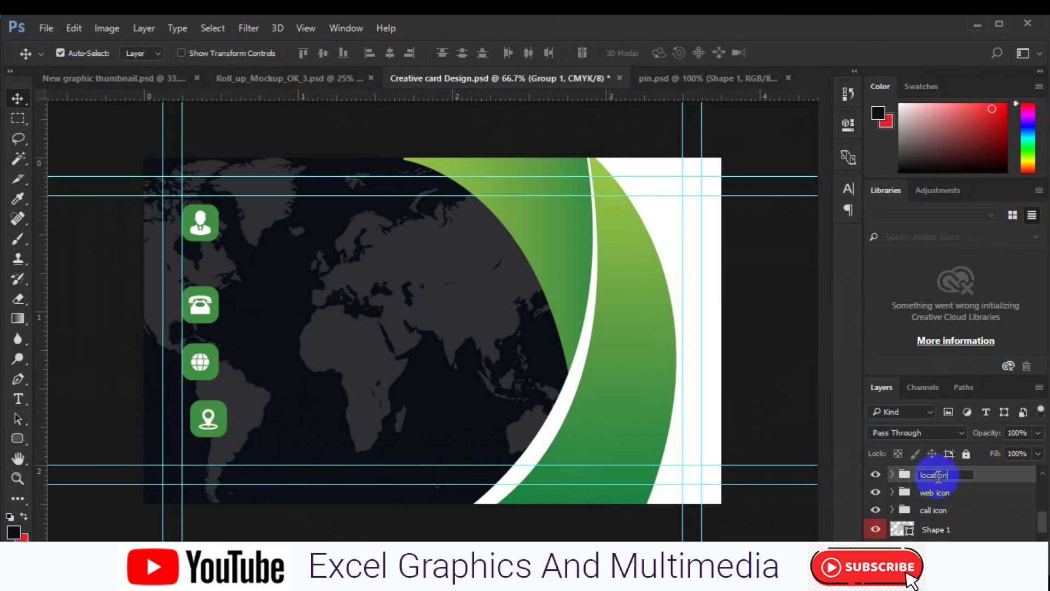
pyautogui.keyDown('shift'); pyautogui.click(933, 492); pyautogui.keyUp('shift')
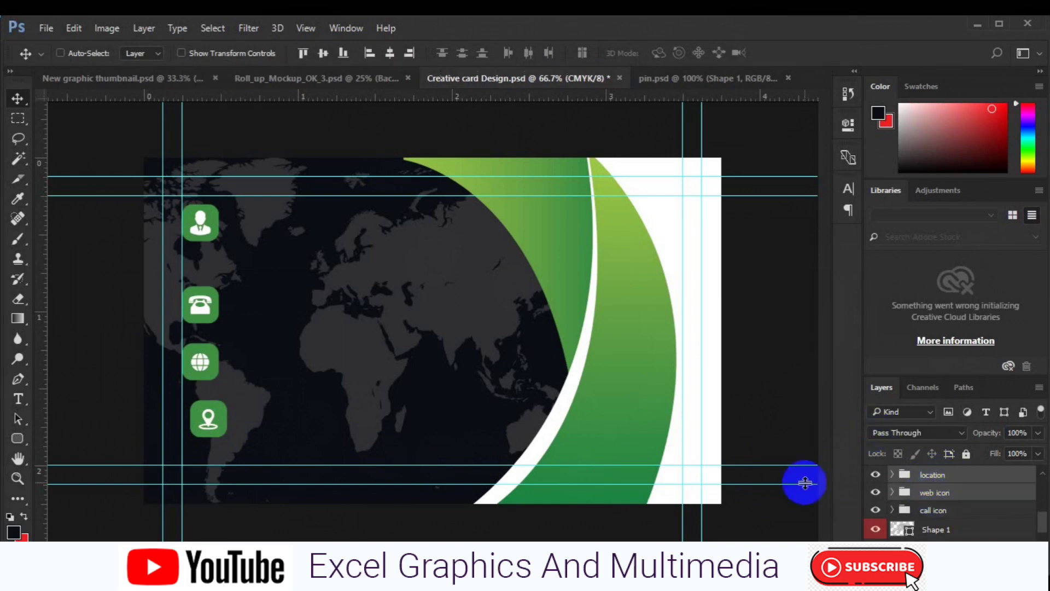
pyautogui.click(376, 52)
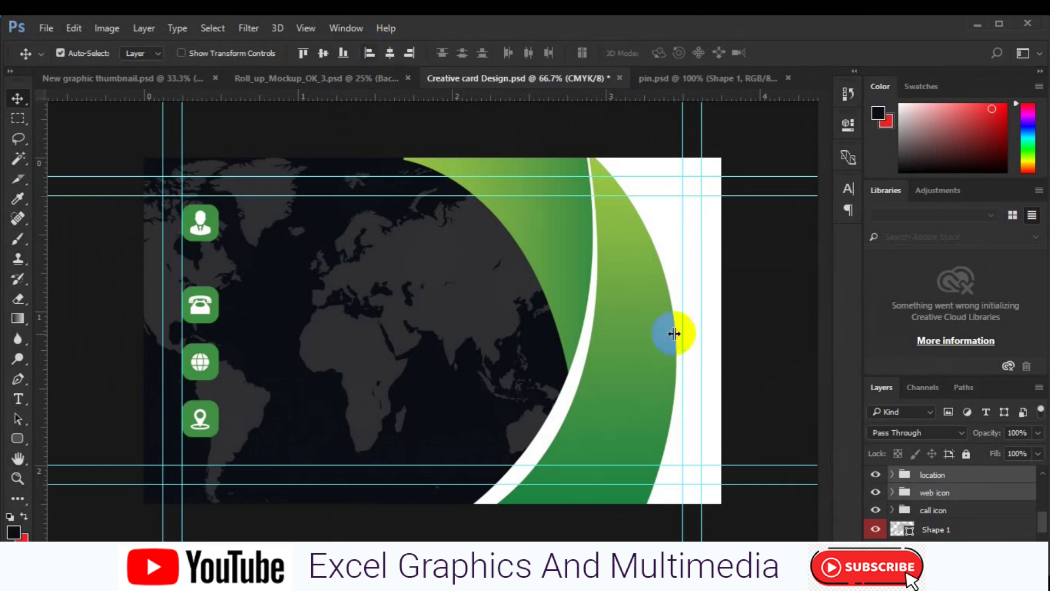
# - With Layer 1 selected, set the Type tool to 12 pt with white text colour
pyautogui.scroll(3, 1028, 497)
pyautogui.click(978, 515)
pyautogui.click(301, 465)
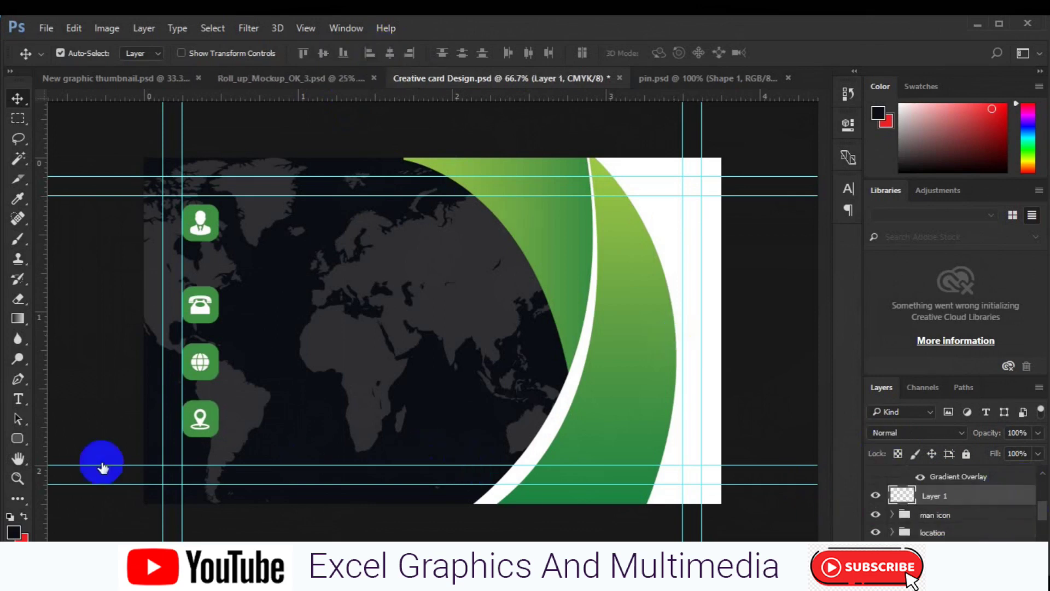
pyautogui.click(18, 398)
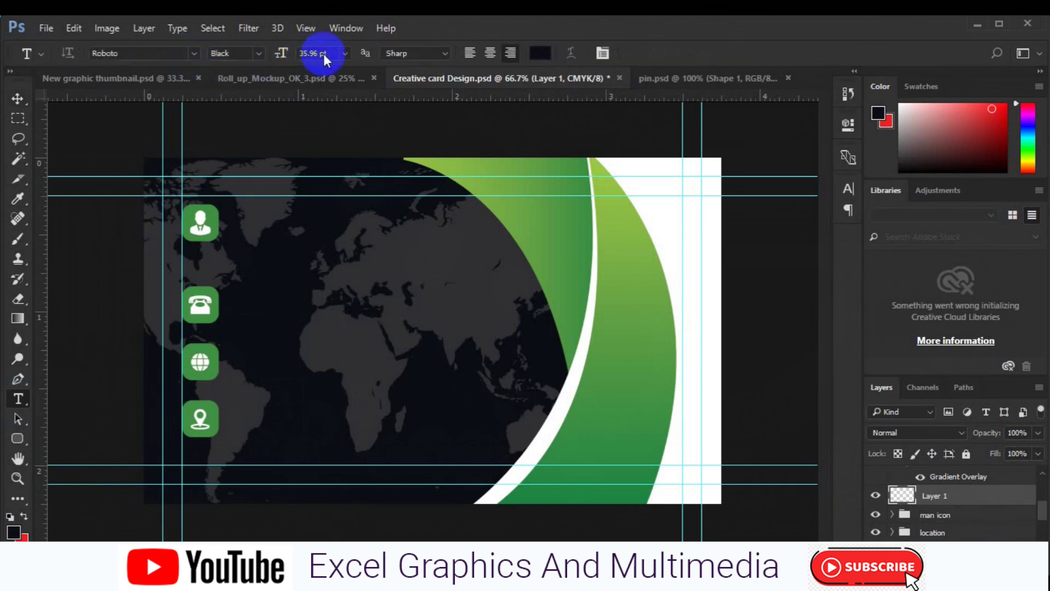
pyautogui.click(345, 53)
pyautogui.click(345, 169)
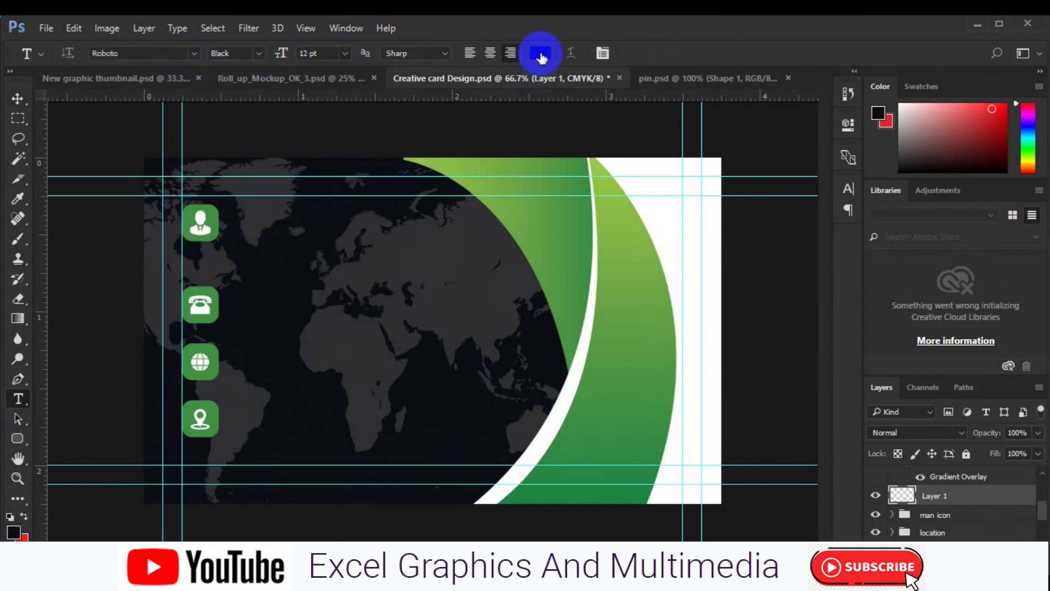
pyautogui.click(542, 54)
pyautogui.click(673, 185)
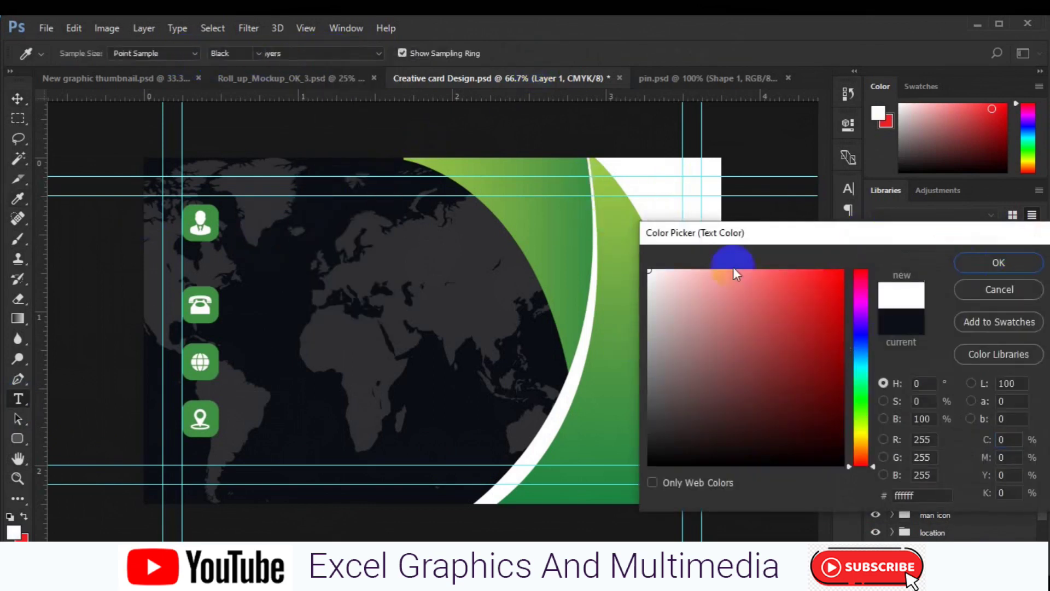
pyautogui.press('Return')
# - Type the cardholder's full name left-aligned beside the person icon, with the surname in Light
pyautogui.click(251, 225)
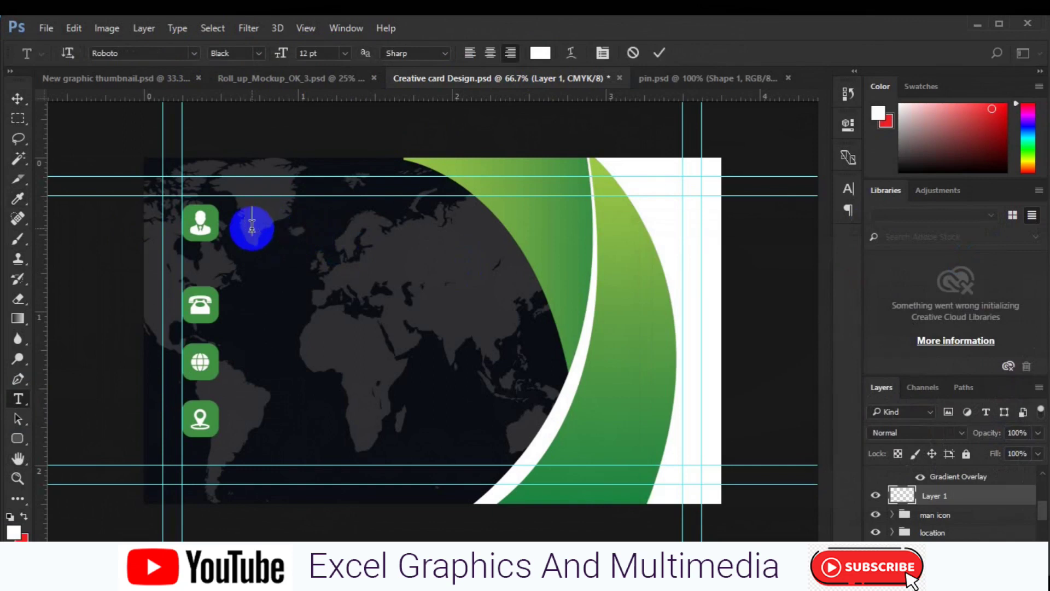
pyautogui.click(470, 53)
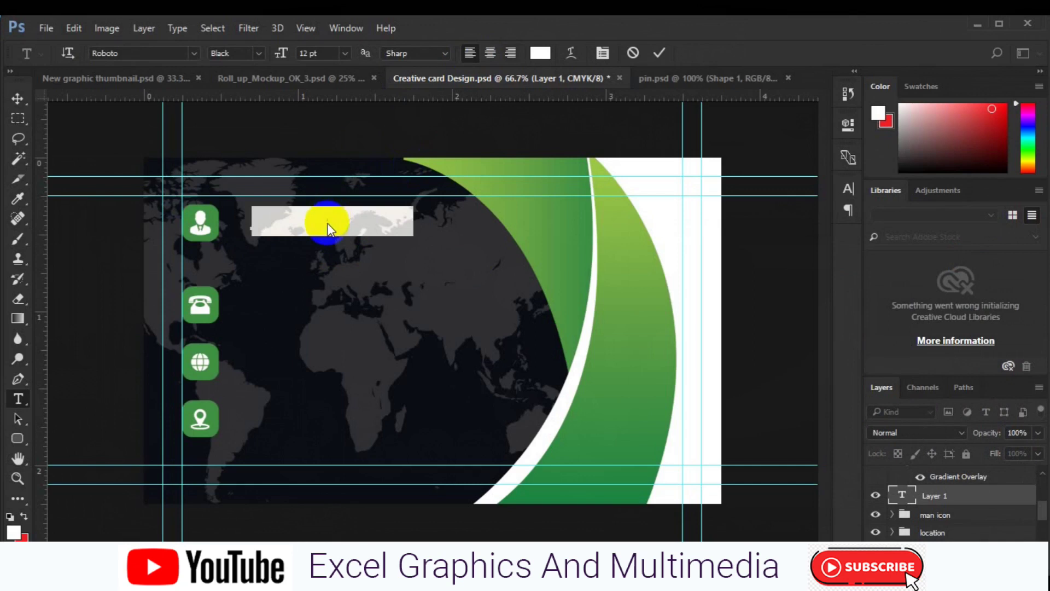
pyautogui.press('BackSpace')
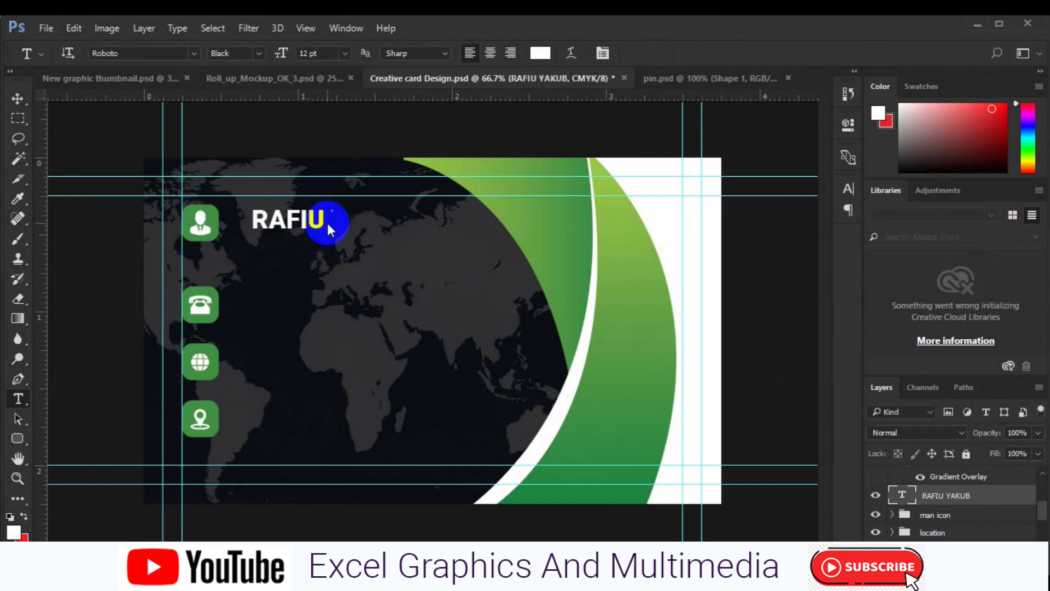
pyautogui.moveTo(362, 222)
pyautogui.mouseDown()
pyautogui.moveTo(344, 222)
pyautogui.moveTo(412, 221)
pyautogui.mouseUp()
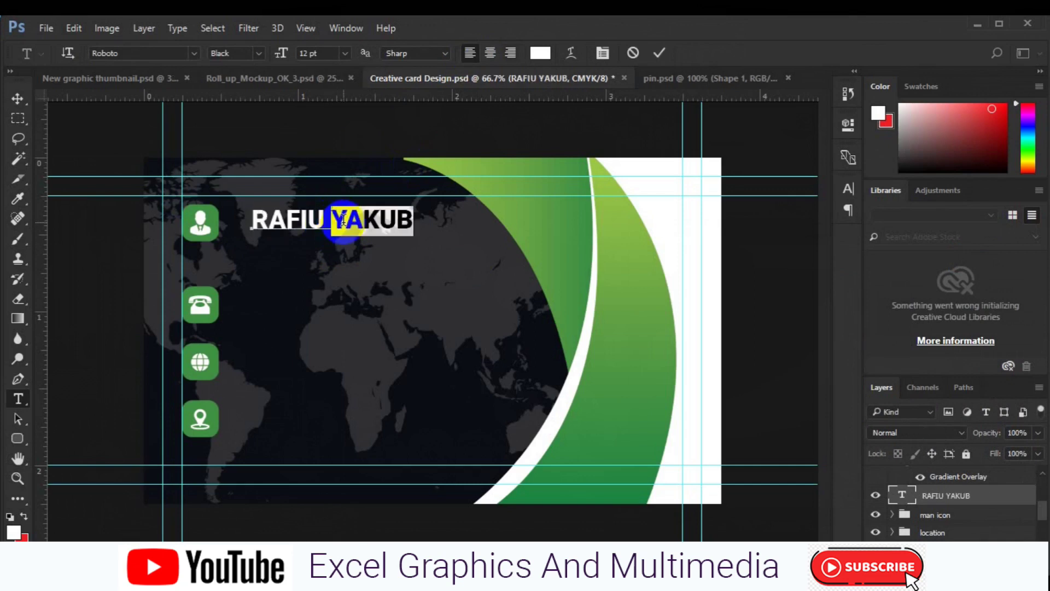
pyautogui.click(258, 53)
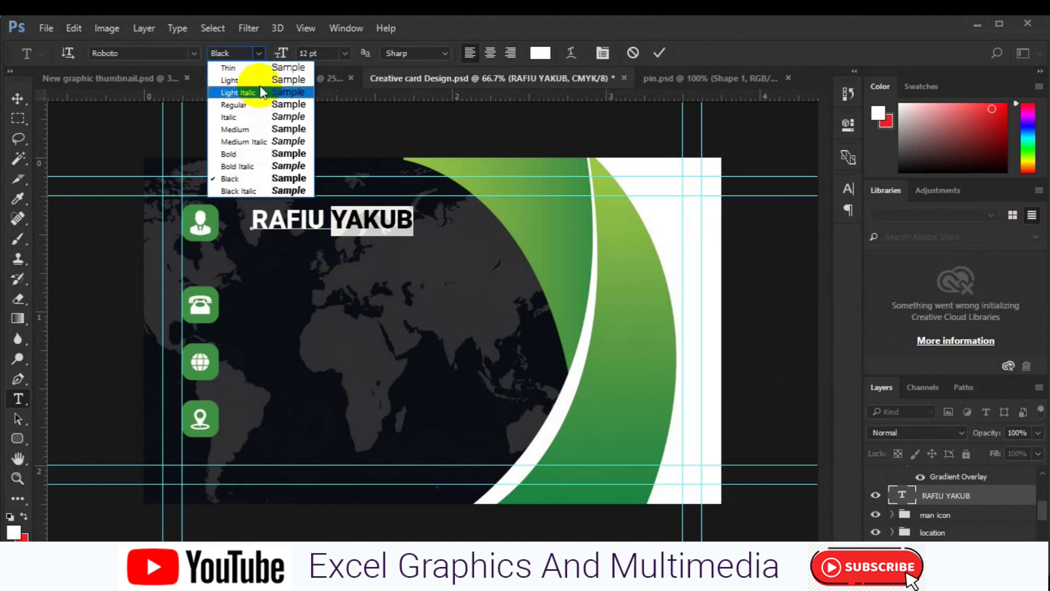
pyautogui.click(243, 80)
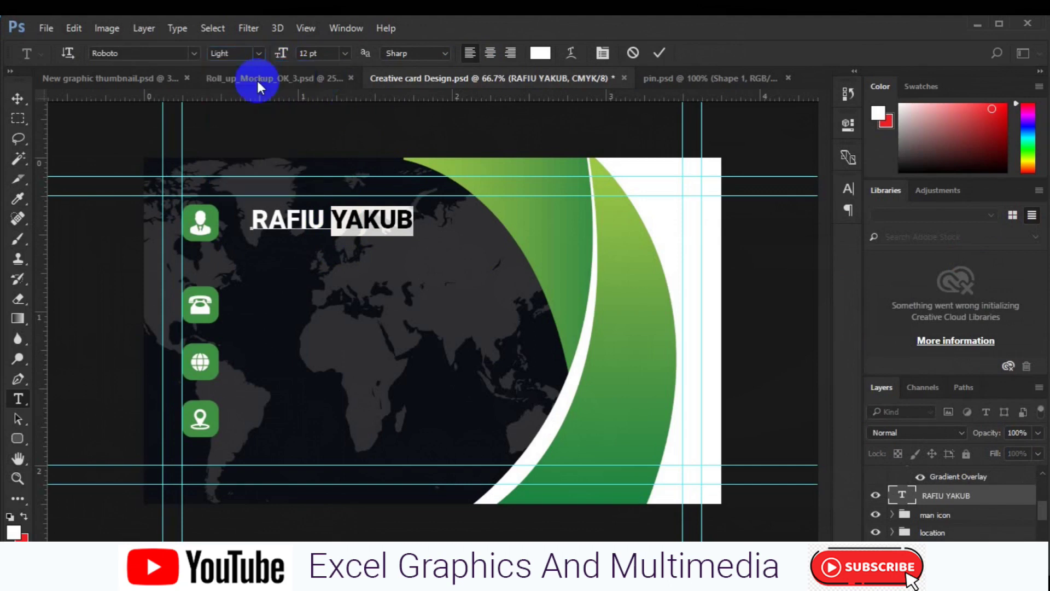
pyautogui.click(18, 98)
# - Duplicate the name text below the original, beside the person icon, ready for editing
pyautogui.moveTo(290, 226); pyautogui.dragTo(264, 228)
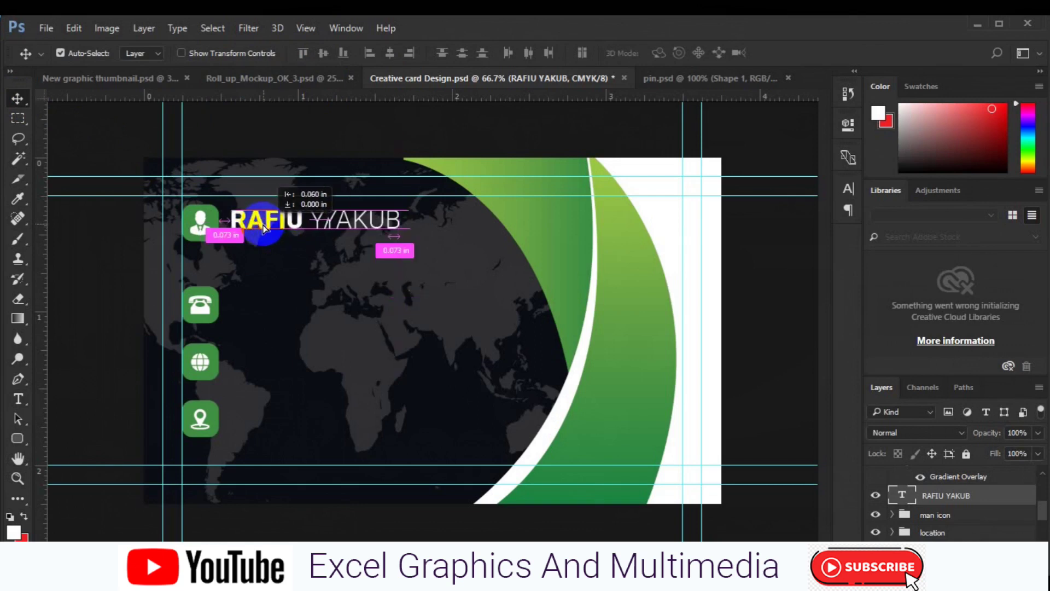
pyautogui.moveTo(264, 228)
pyautogui.mouseDown()
pyautogui.moveTo(275, 229)
pyautogui.moveTo(277, 250)
pyautogui.mouseUp()
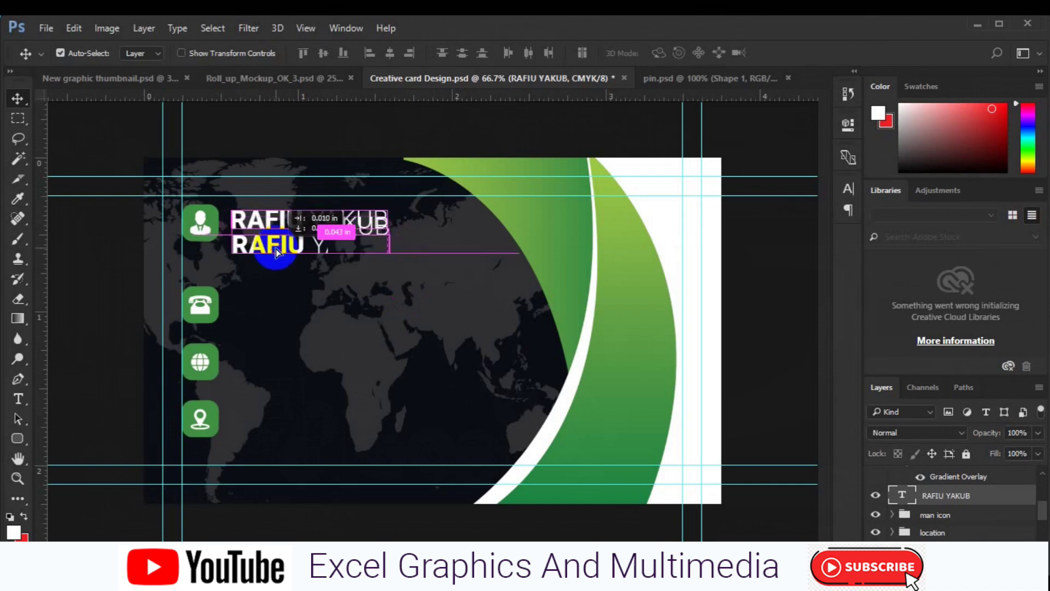
pyautogui.press('t')
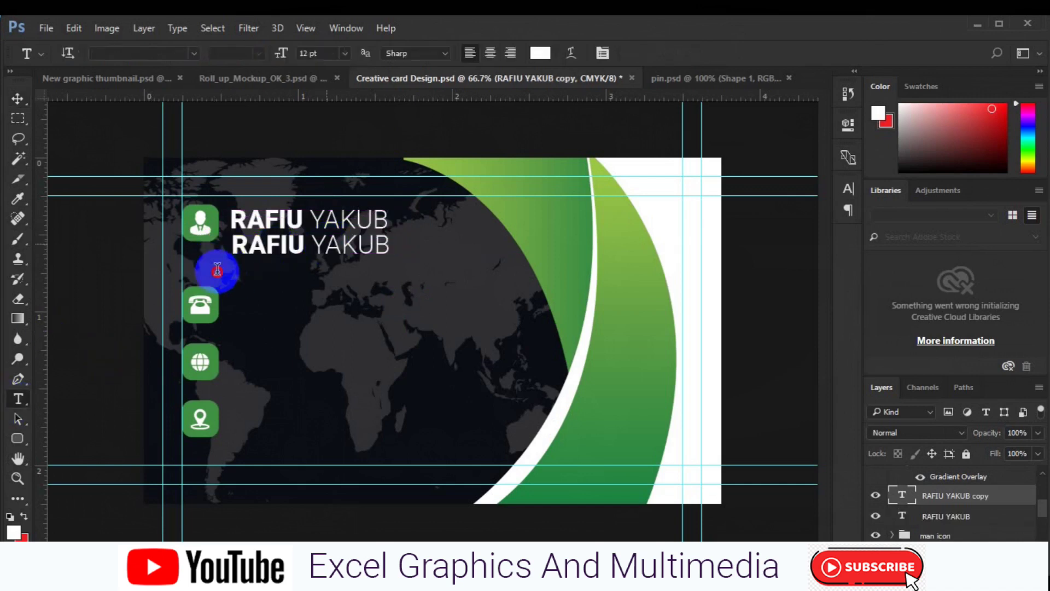
pyautogui.press('Return')
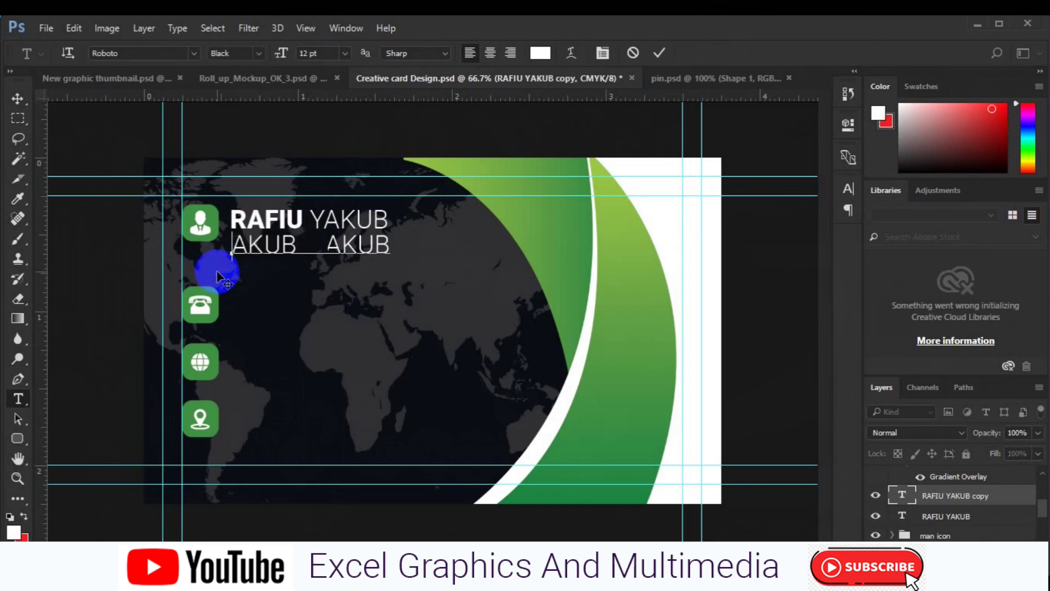
# - Change the duplicate to a 6 pt 'CREATIVE DIRECTOR' title and nudge it up under the name
pyautogui.hotkey('ctrl', 'shift', 'Right')
pyautogui.click(344, 53)
pyautogui.click(349, 94)
pyautogui.press('Left')
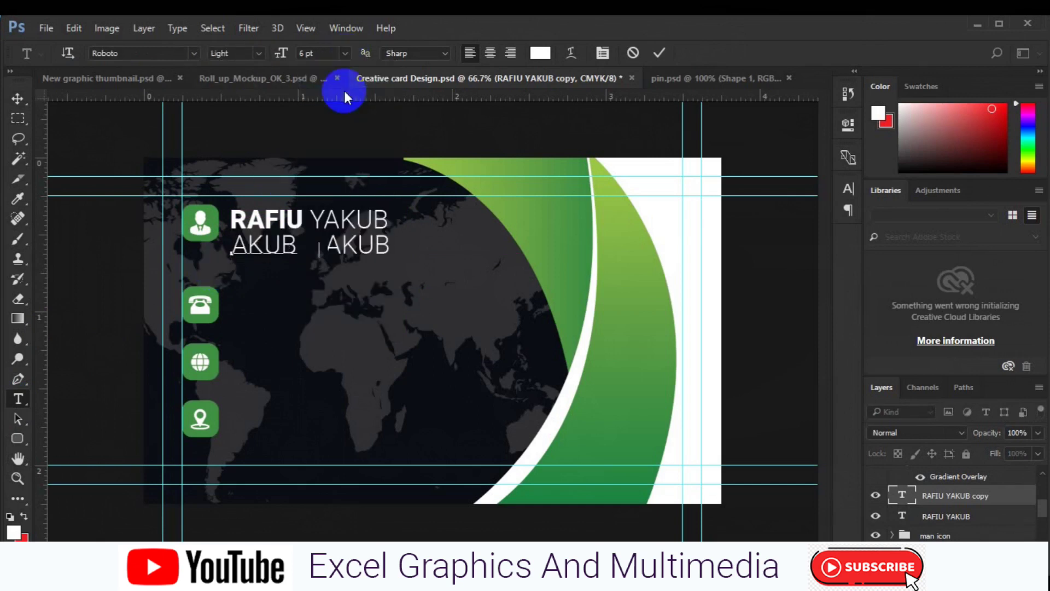
pyautogui.click(18, 99)
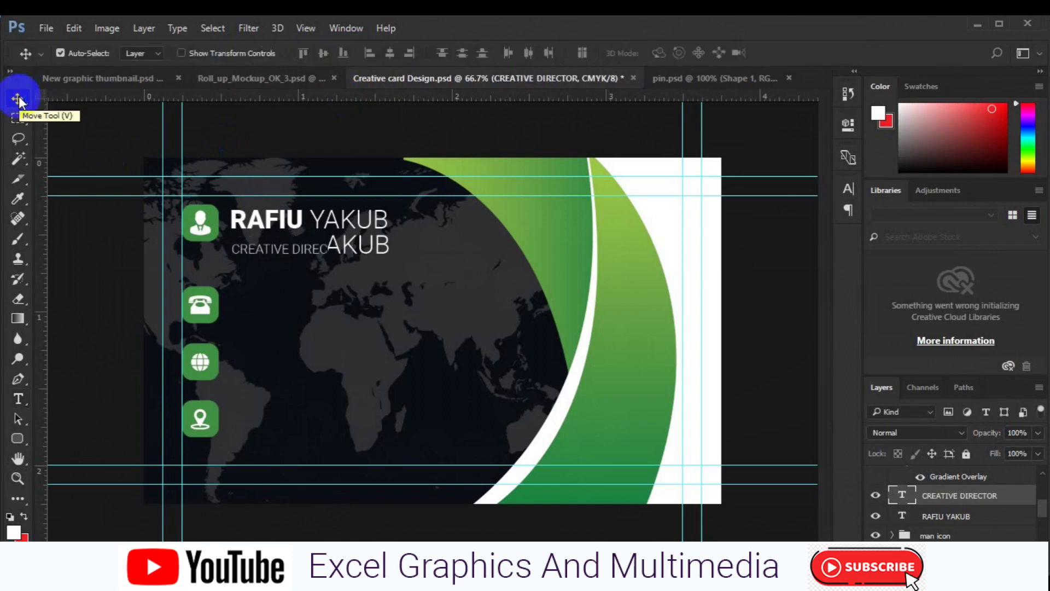
pyautogui.press('Up')
pyautogui.press('Up')
pyautogui.press('Up')
pyautogui.press('Up')
pyautogui.press('Up')
pyautogui.press('Up')
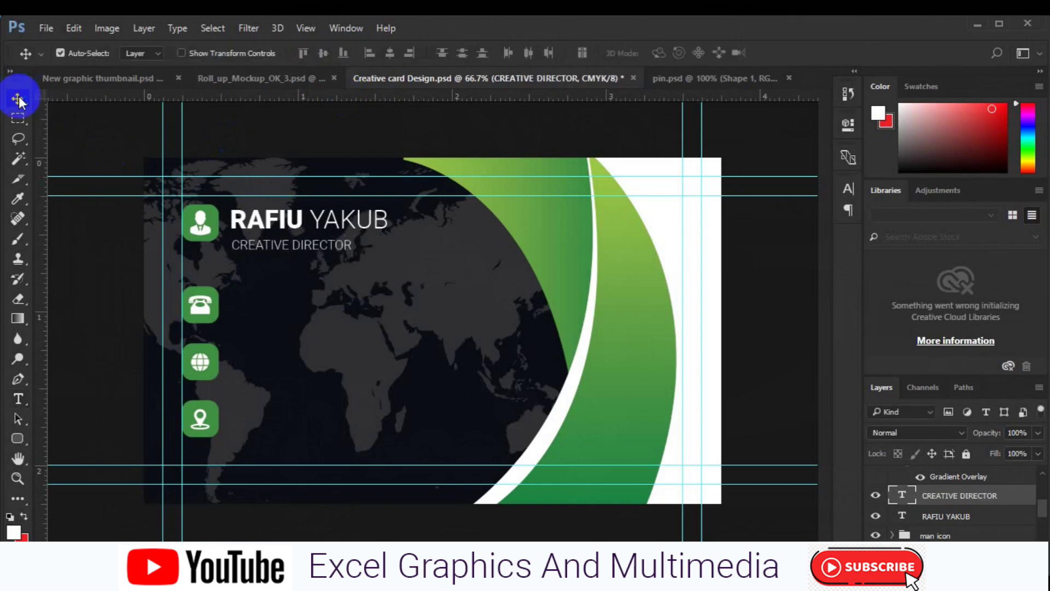
pyautogui.press('Up')
pyautogui.press('Up')
pyautogui.press('Up')
pyautogui.press('Up')
pyautogui.press('Up')
pyautogui.press('Up')
pyautogui.press('Up')
pyautogui.press('Up')
pyautogui.press('Up')
pyautogui.press('Up')
pyautogui.press('Up')
pyautogui.keyDown('shift'); pyautogui.click(938, 515); pyautogui.keyUp('shift')
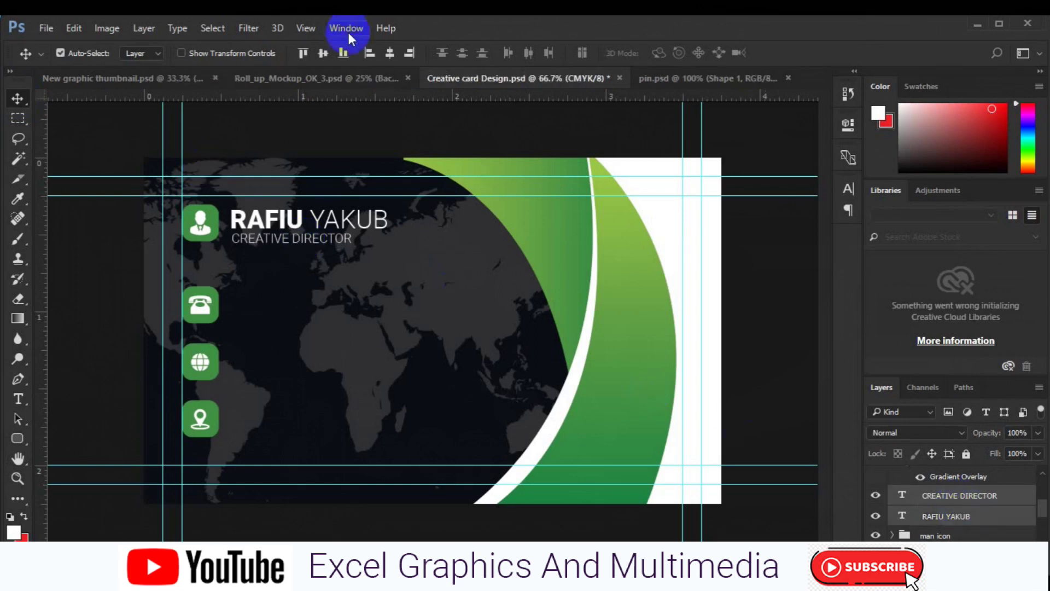
# - Group the name and title layers, align them vertically with the person icon, and nudge up
pyautogui.click(368, 53)
pyautogui.hotkey('ctrl', 'g')
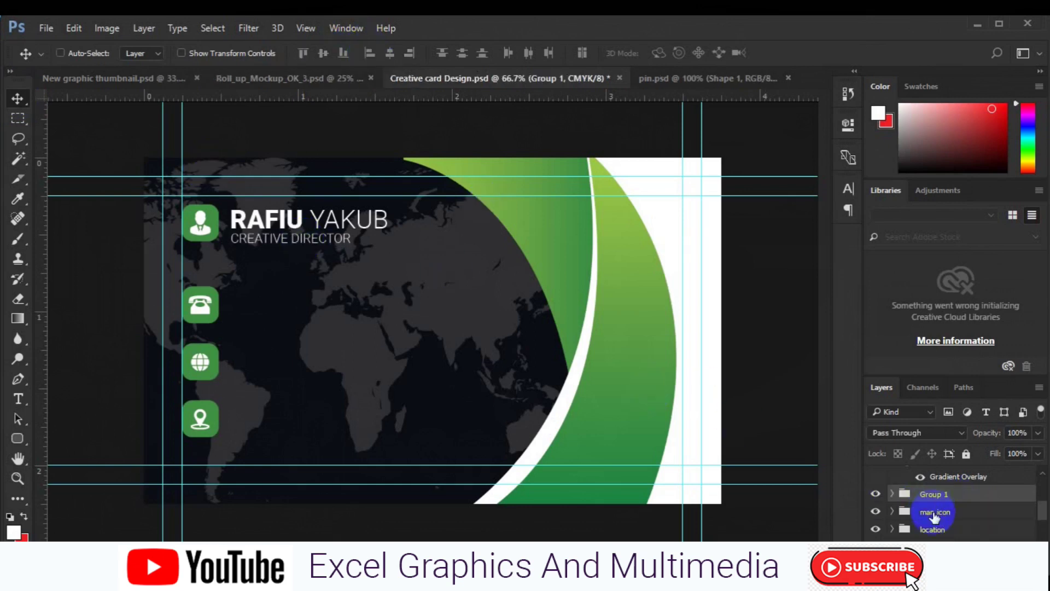
pyautogui.keyDown('ctrl'); pyautogui.click(934, 512); pyautogui.keyUp('ctrl')
pyautogui.click(370, 53)
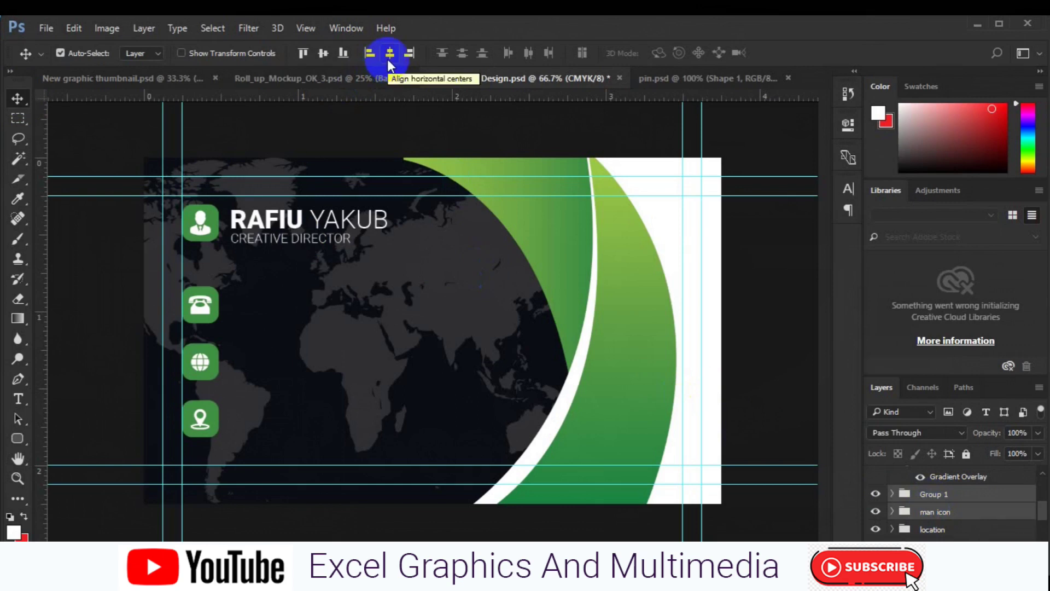
pyautogui.click(388, 55)
pyautogui.click(325, 55)
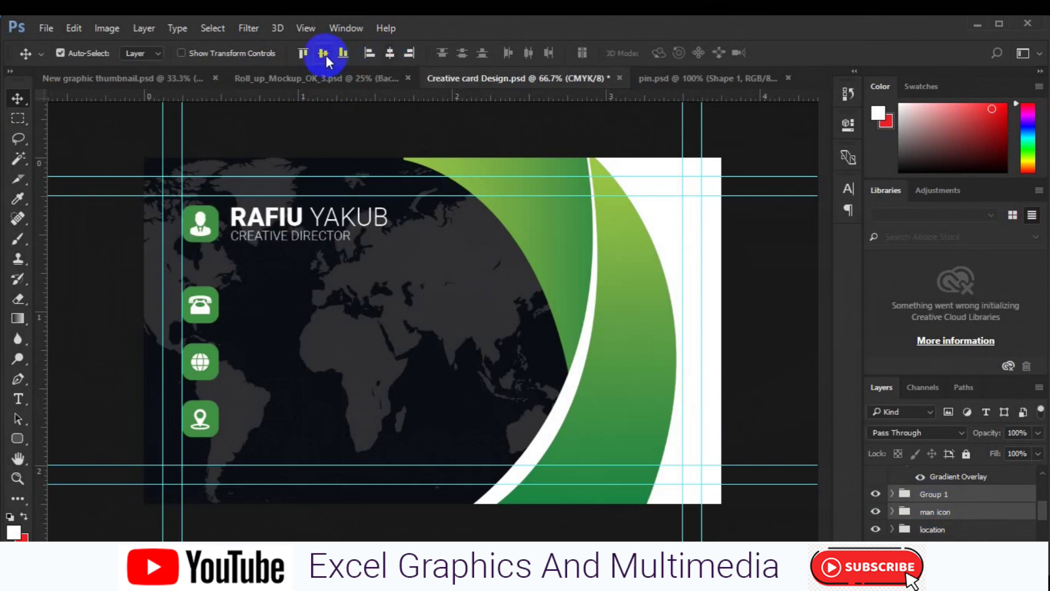
pyautogui.press('Up')
pyautogui.press('Up')
pyautogui.press('Up')
pyautogui.press('Up')
pyautogui.press('Up')
pyautogui.press('Up')
pyautogui.press('Up')
pyautogui.press('Up')
pyautogui.press('Up')
pyautogui.press('Up')
pyautogui.press('Up')
pyautogui.press('Up')
pyautogui.press('Up')
pyautogui.press('Up')
pyautogui.press('Up')
pyautogui.press('Up')
pyautogui.press('Up')
pyautogui.press('Up')
pyautogui.press('Up')
pyautogui.press('Up')
pyautogui.press('Up')
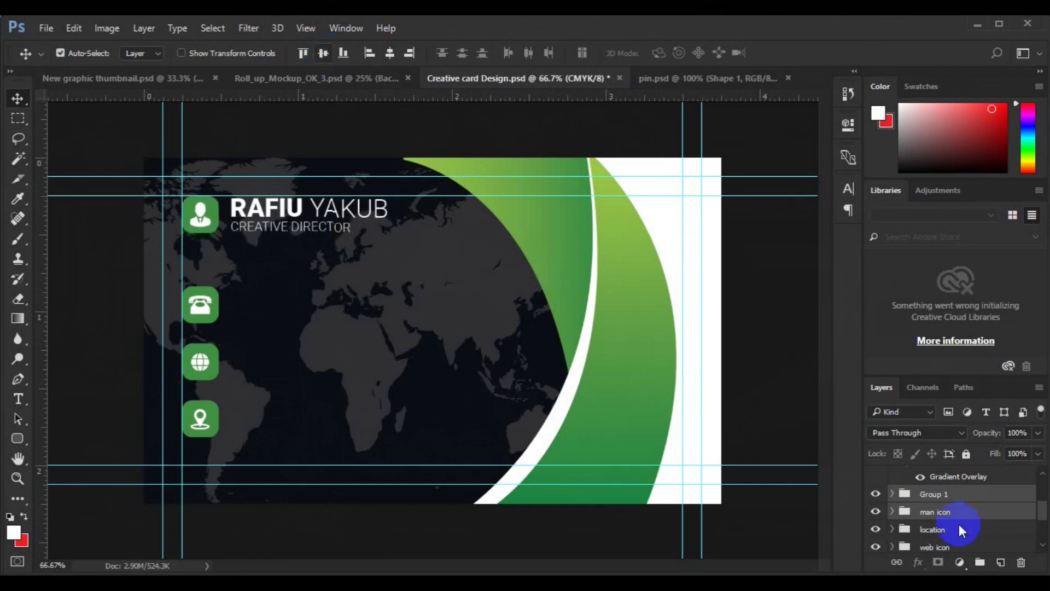
pyautogui.scroll(-5, 960, 525)
# - Add Roboto Medium phone-number text on a new layer, vertically centred beside the phone icon
pyautogui.click(951, 481)
pyautogui.click(1001, 563)
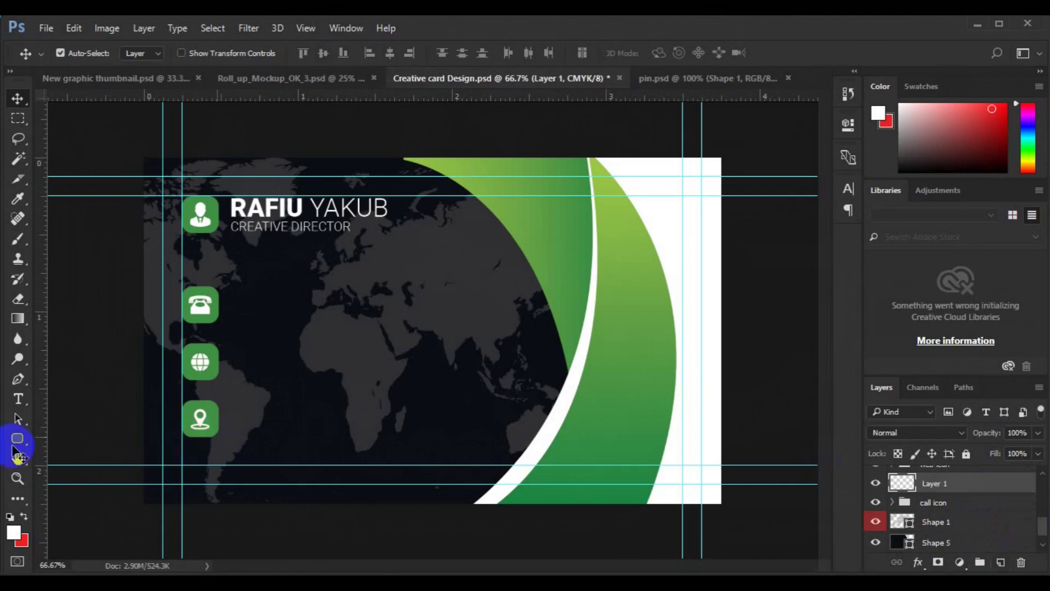
pyautogui.press('t')
pyautogui.click(255, 309)
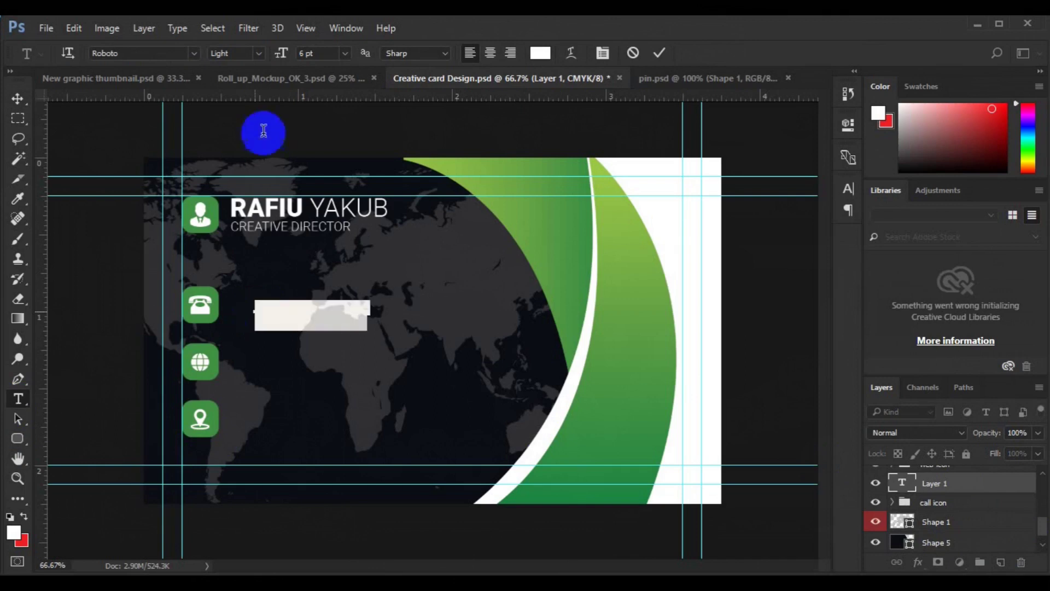
pyautogui.click(257, 53)
pyautogui.click(235, 130)
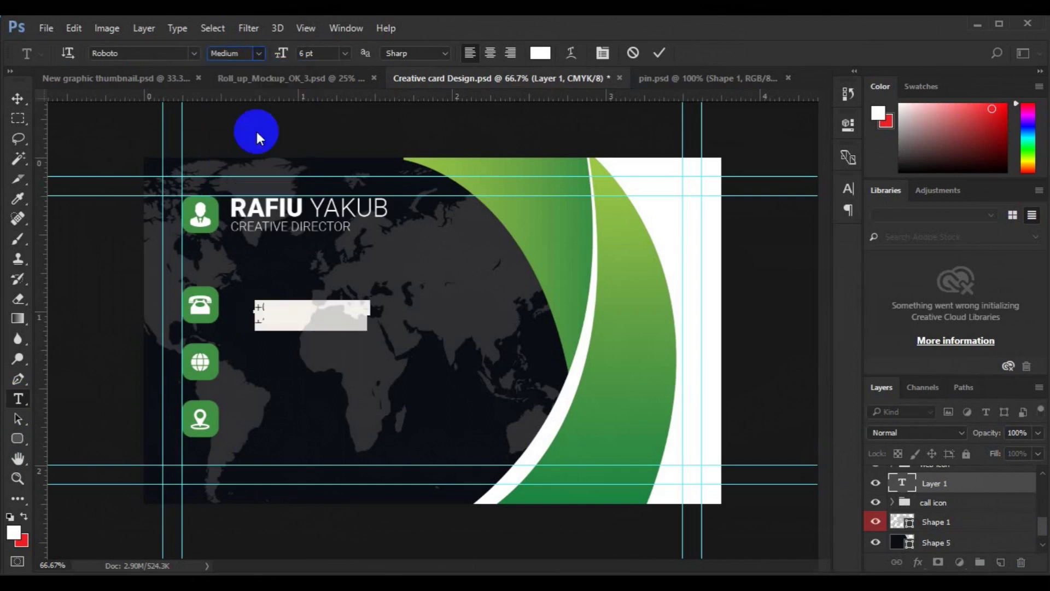
pyautogui.click(22, 97)
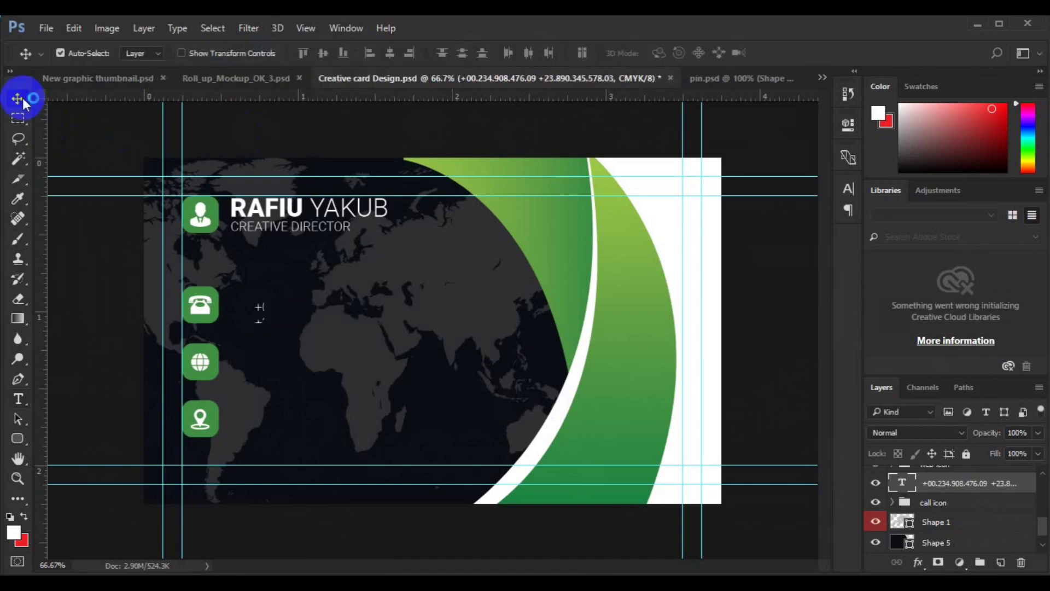
pyautogui.moveTo(273, 322)
pyautogui.mouseDown()
pyautogui.moveTo(265, 313)
pyautogui.moveTo(297, 312)
pyautogui.moveTo(287, 313)
pyautogui.mouseUp()
pyautogui.keyDown('ctrl'); pyautogui.click(933, 502); pyautogui.keyUp('ctrl')
pyautogui.click(327, 55)
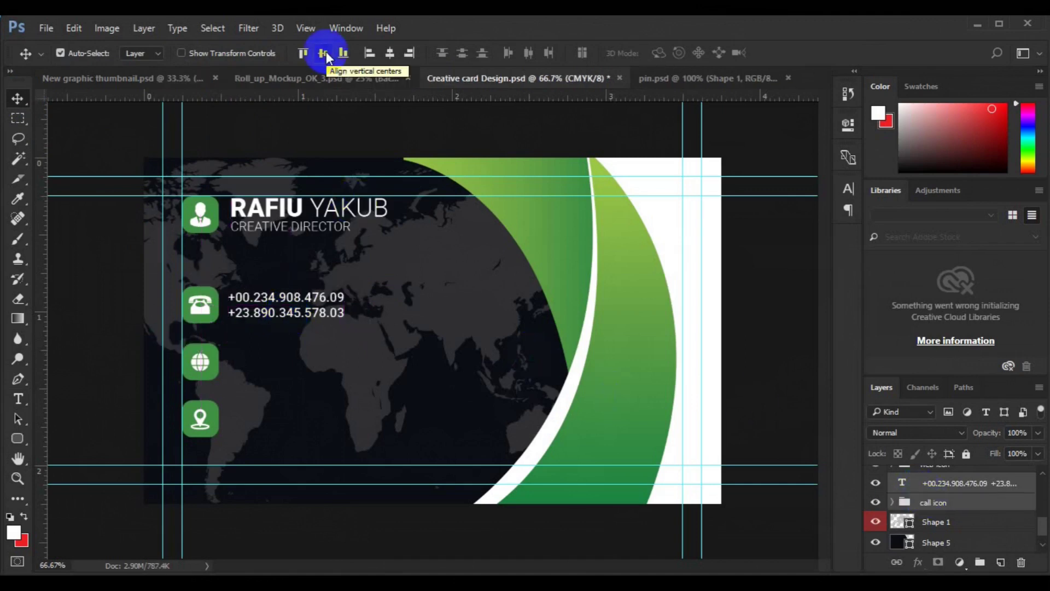
# - Start a new text layer beside the globe icon above the web icon group
pyautogui.scroll(2, 957, 528)
pyautogui.click(954, 519)
pyautogui.click(1000, 561)
pyautogui.click(18, 399)
pyautogui.click(253, 363)
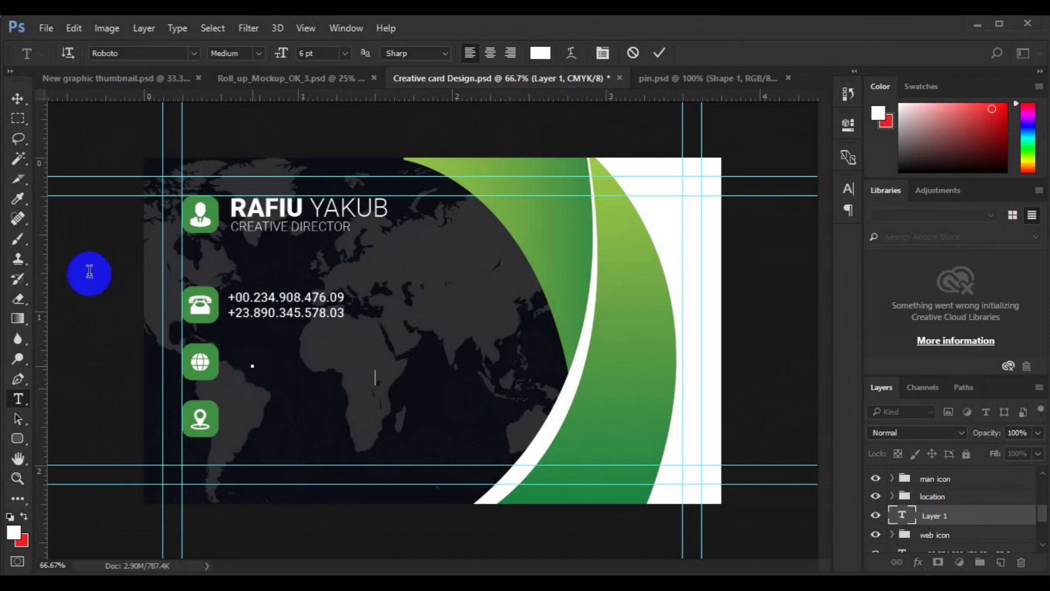
# - Place the website and e-mail text beside the globe icon, vertically centred on it
pyautogui.click(18, 99)
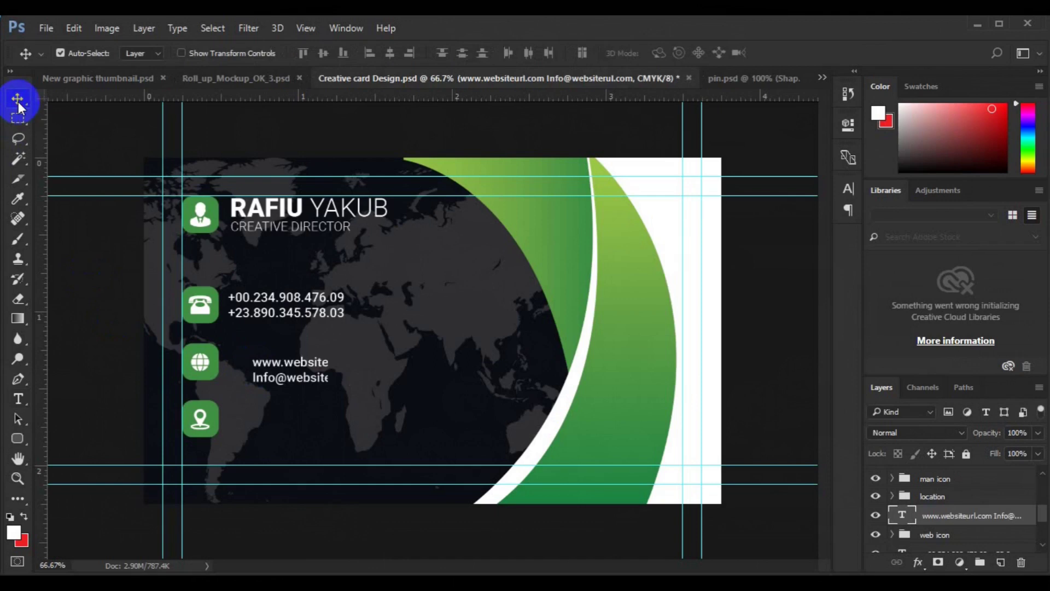
pyautogui.moveTo(318, 377); pyautogui.dragTo(275, 373)
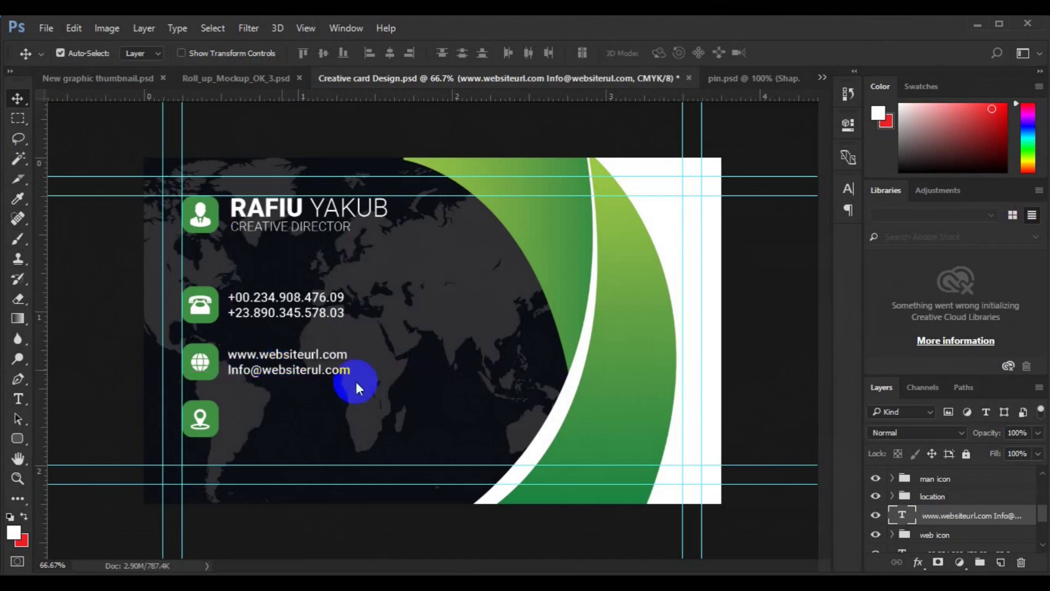
pyautogui.keyDown('ctrl'); pyautogui.click(947, 522); pyautogui.keyUp('ctrl')
pyautogui.keyDown('ctrl'); pyautogui.click(938, 534); pyautogui.keyUp('ctrl')
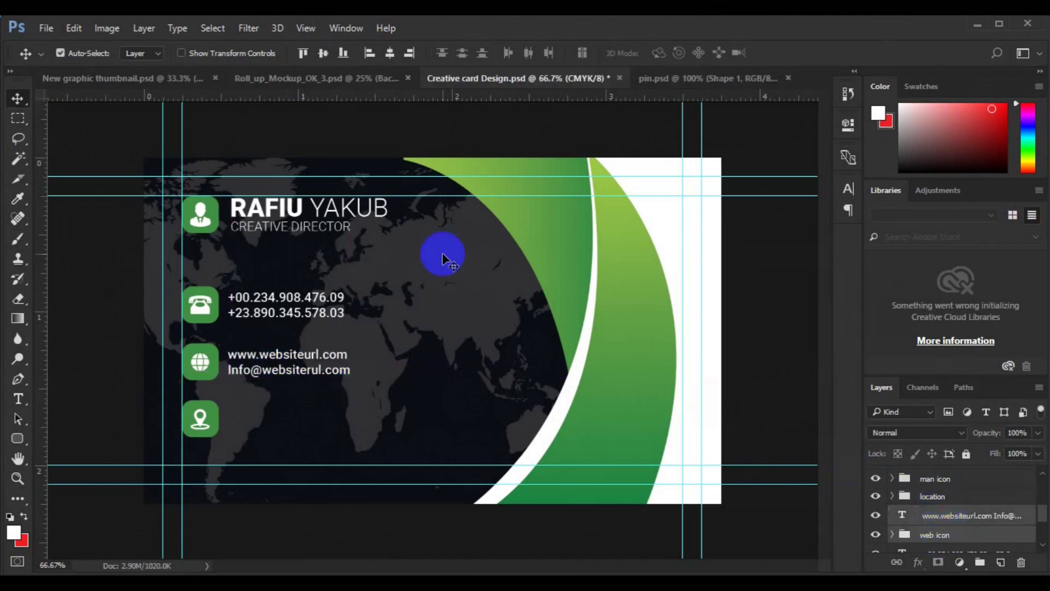
pyautogui.click(320, 57)
pyautogui.click(961, 517)
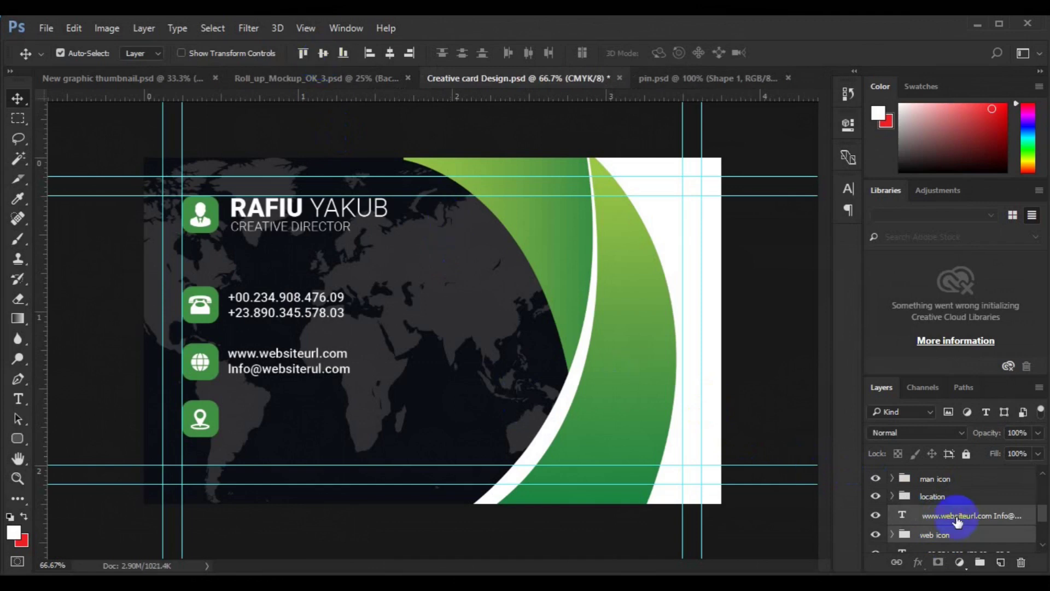
pyautogui.click(1041, 544)
pyautogui.keyDown('ctrl'); pyautogui.click(995, 510); pyautogui.keyUp('ctrl')
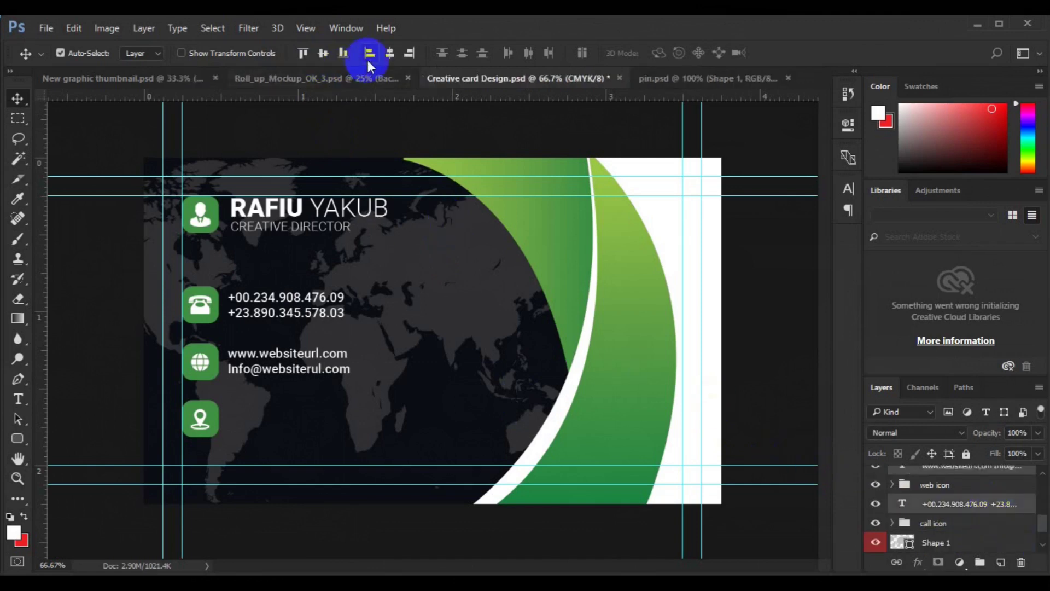
# - Start a new text layer beside the location pin above the location icon group
pyautogui.scroll(2, 1038, 499)
pyautogui.click(994, 481)
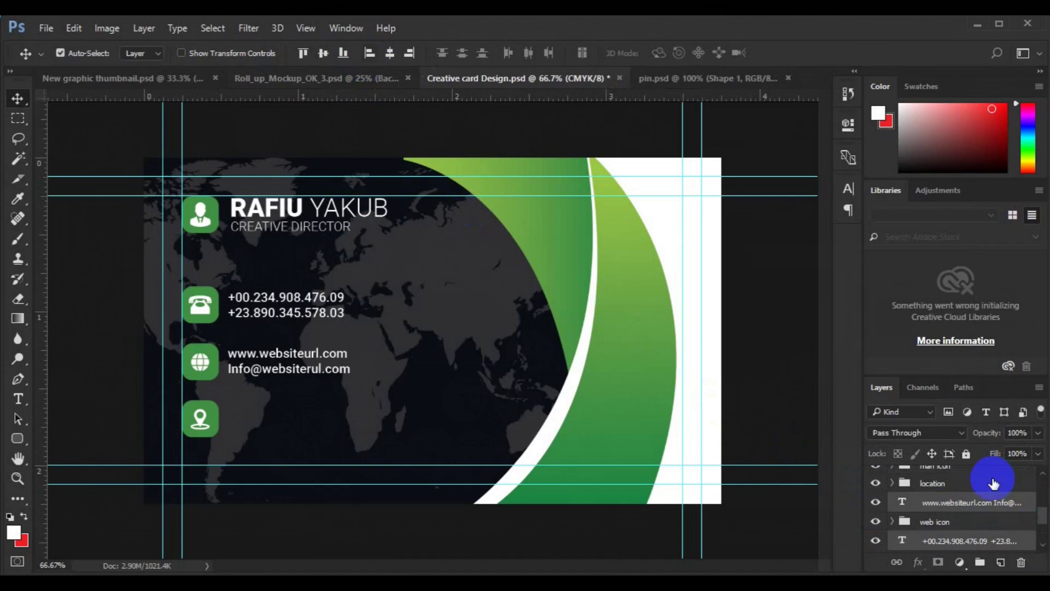
pyautogui.click(1003, 562)
pyautogui.click(18, 399)
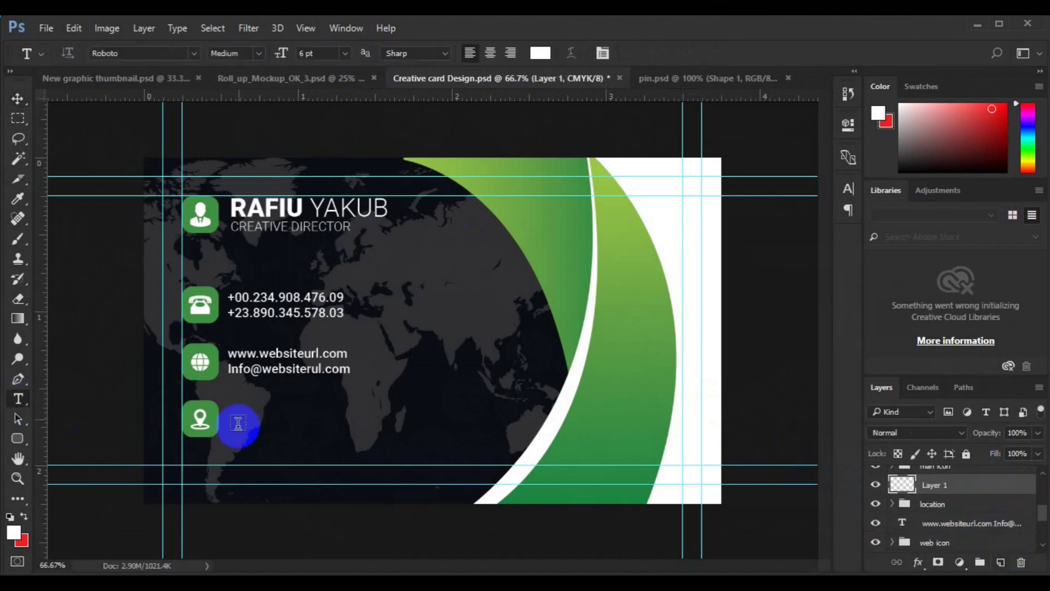
pyautogui.click(238, 424)
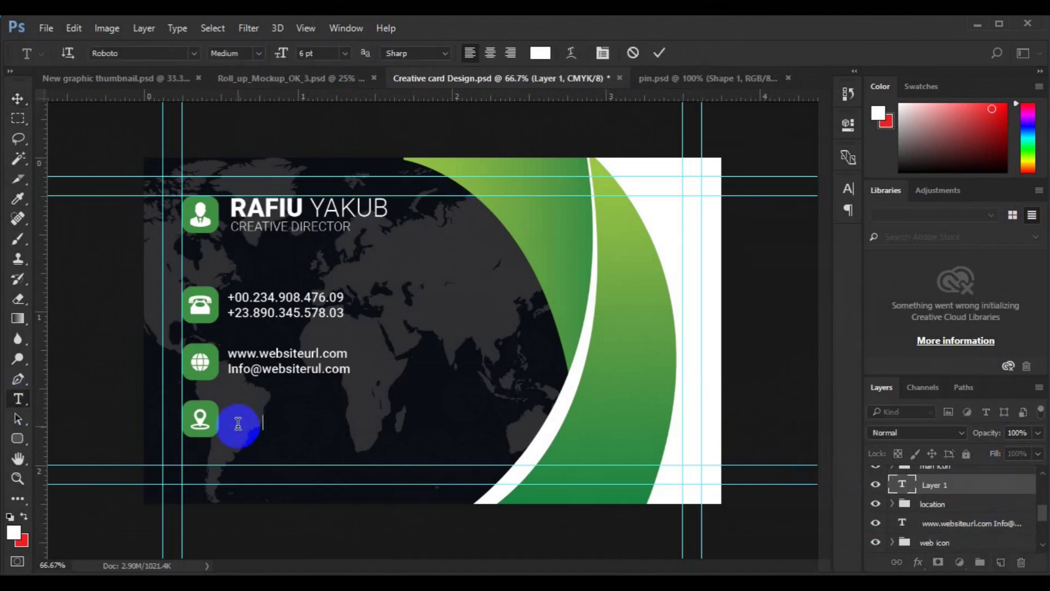
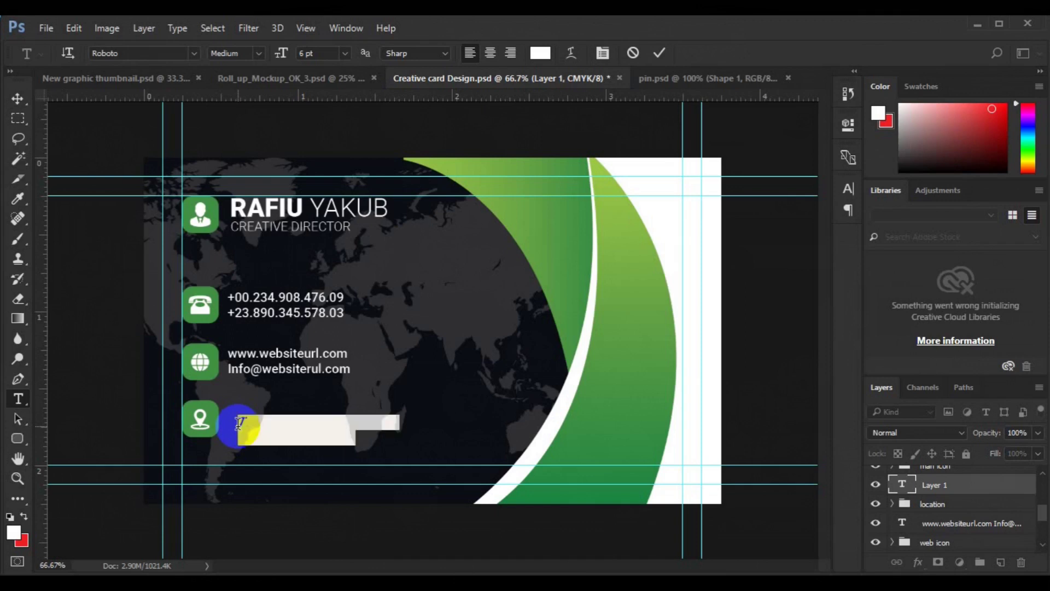
# - Commit the two-line address text, move it beside the location pin icon, and dismiss the error
pyautogui.click(18, 108)
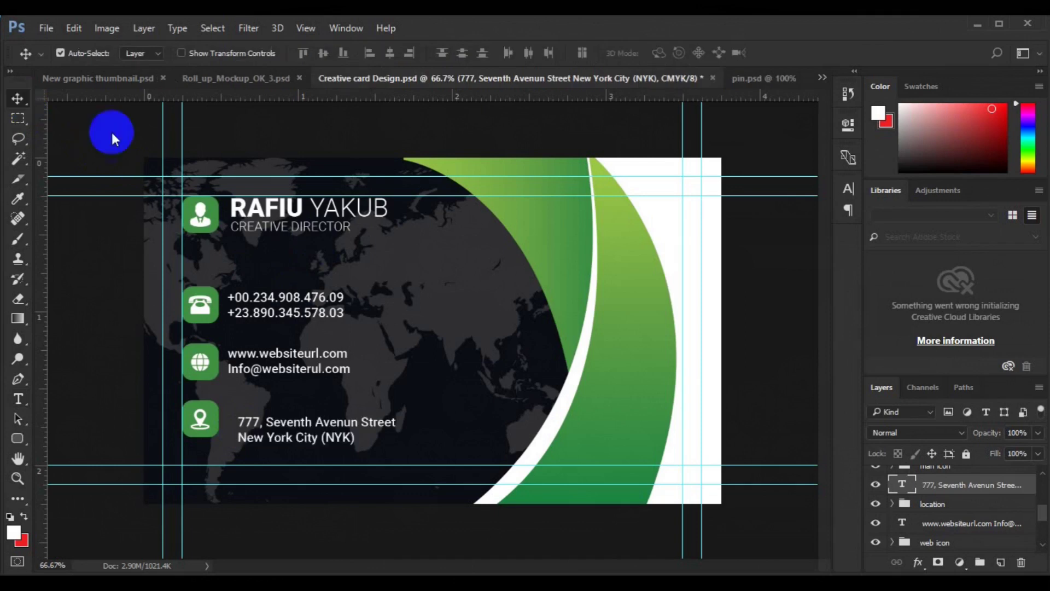
pyautogui.moveTo(307, 440); pyautogui.dragTo(303, 430)
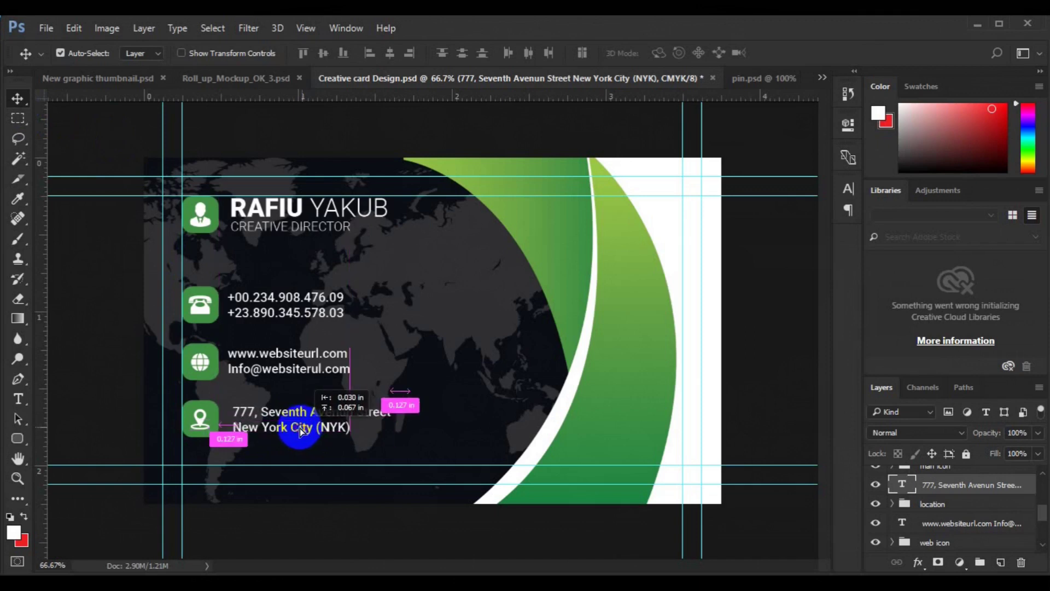
pyautogui.moveTo(300, 430); pyautogui.dragTo(301, 430)
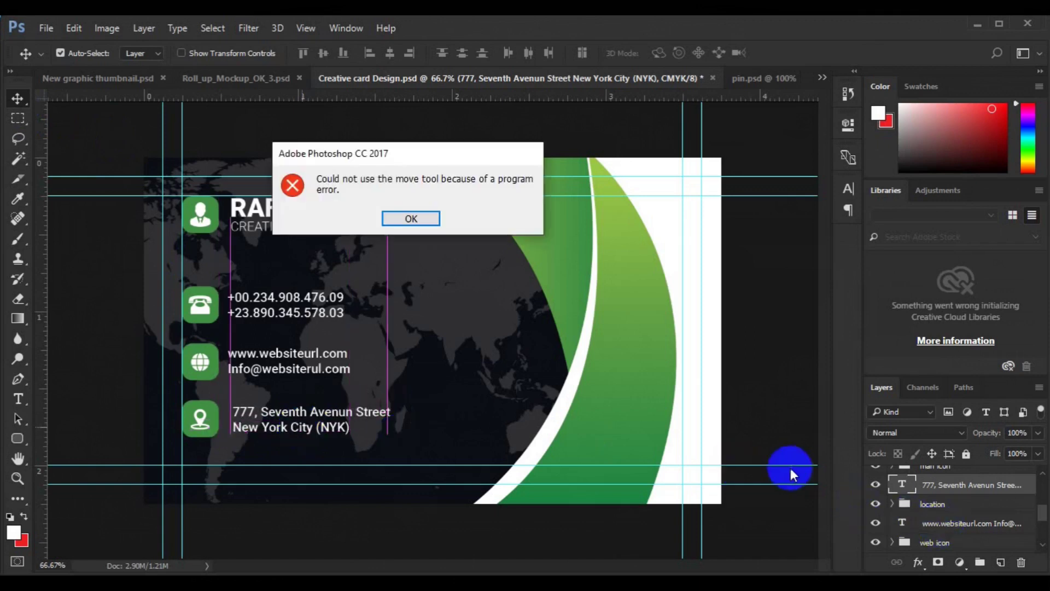
pyautogui.click(404, 221)
pyautogui.keyDown('ctrl'); pyautogui.click(923, 504); pyautogui.keyUp('ctrl')
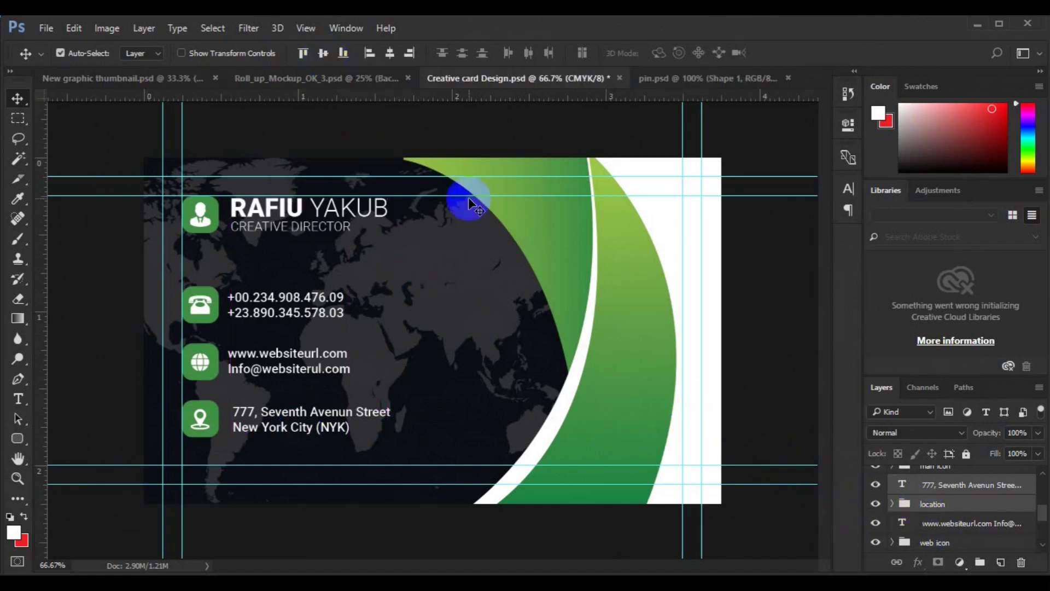
# - Left-align the address, web and phone text layers and group them
pyautogui.click(956, 492)
pyautogui.keyDown('ctrl'); pyautogui.click(957, 523); pyautogui.keyUp('ctrl')
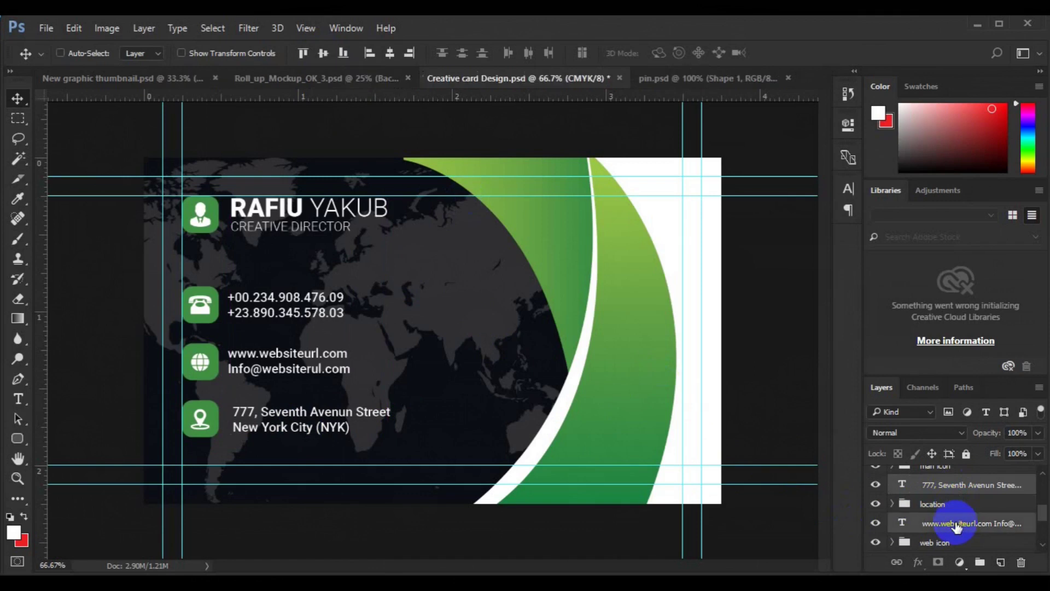
pyautogui.click(369, 53)
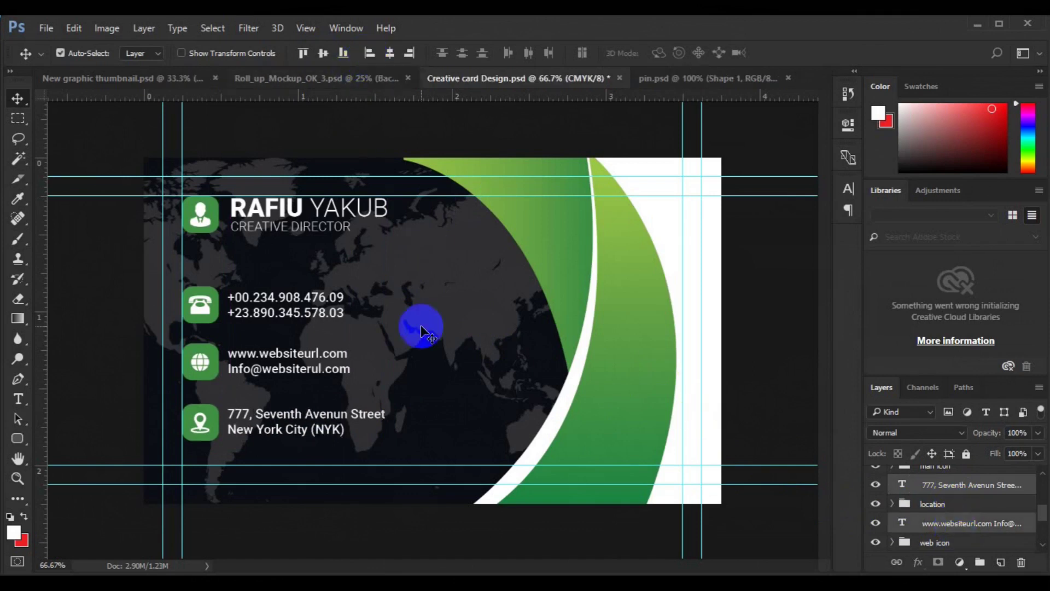
pyautogui.hotkey('ctrl', 'g')
pyautogui.keyDown('ctrl'); pyautogui.click(933, 539); pyautogui.keyUp('ctrl')
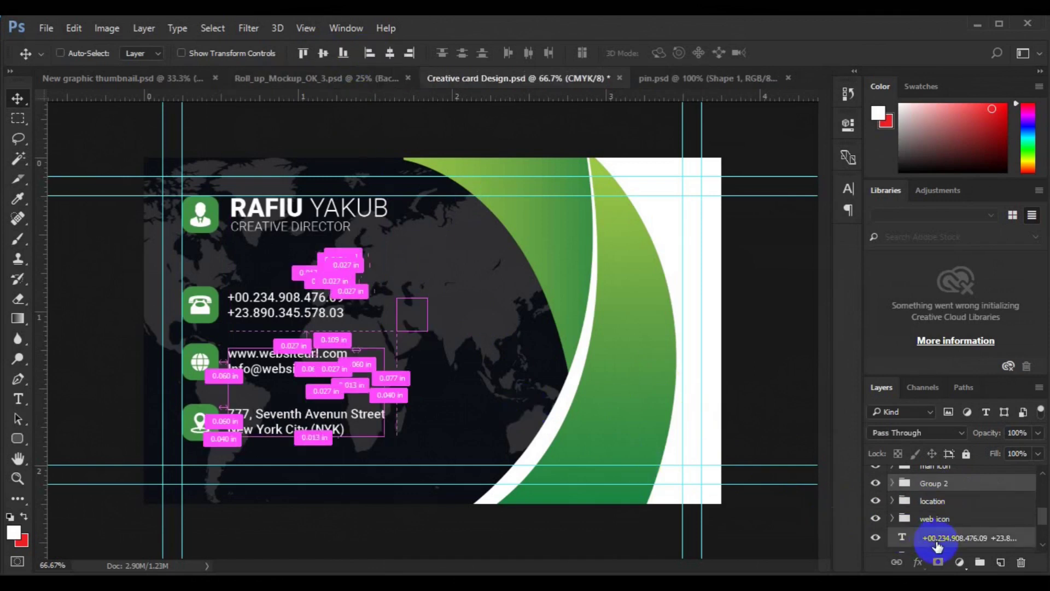
pyautogui.click(369, 54)
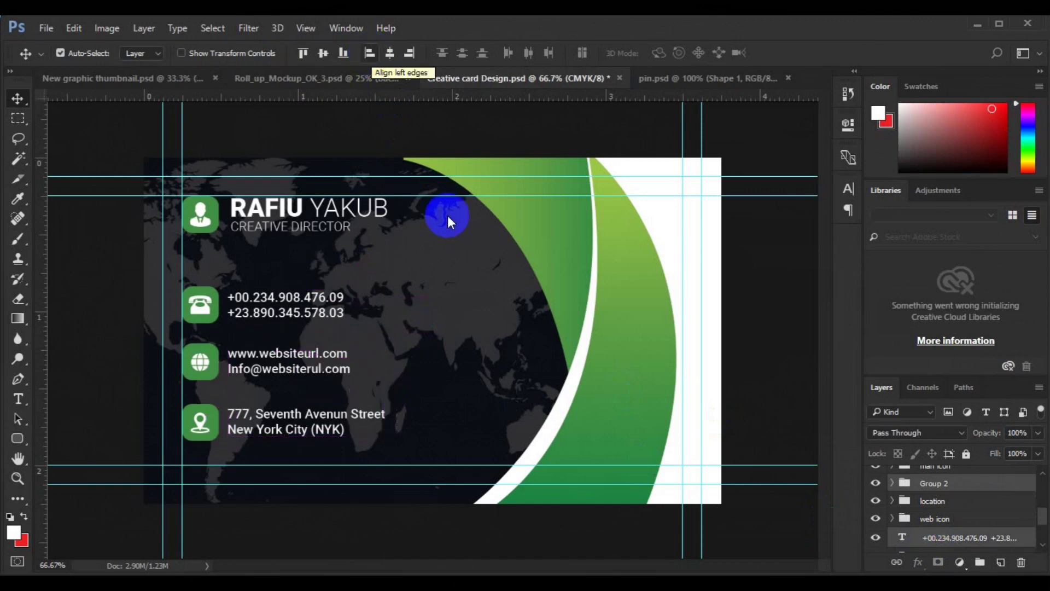
pyautogui.hotkey('ctrl', 'g')
# - Align the name and title group's left edge with the contact text group
pyautogui.scroll(2, 1043, 495)
pyautogui.click(930, 522)
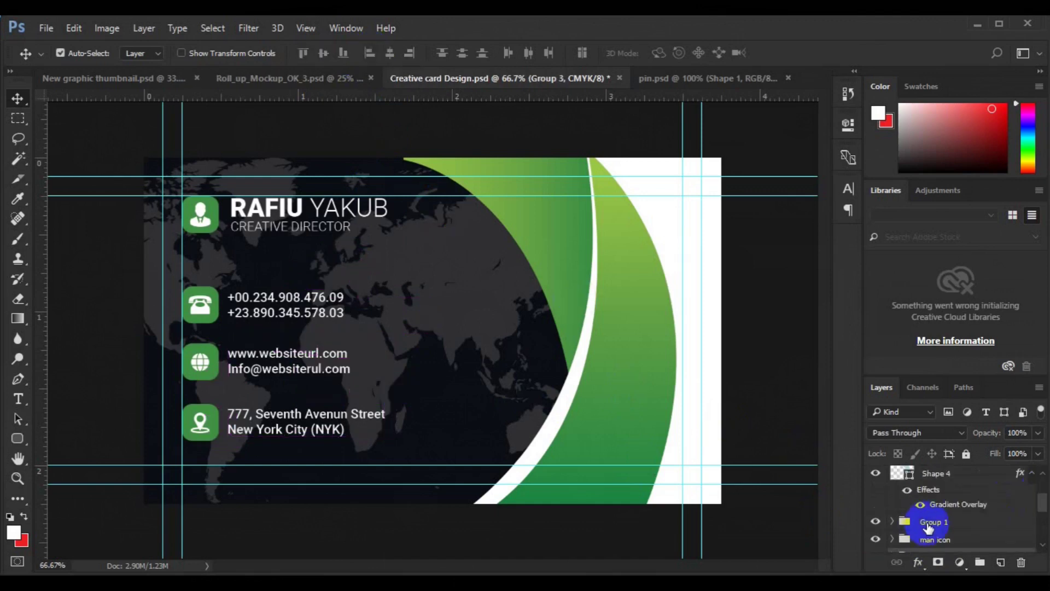
pyautogui.scroll(-1, 952, 508)
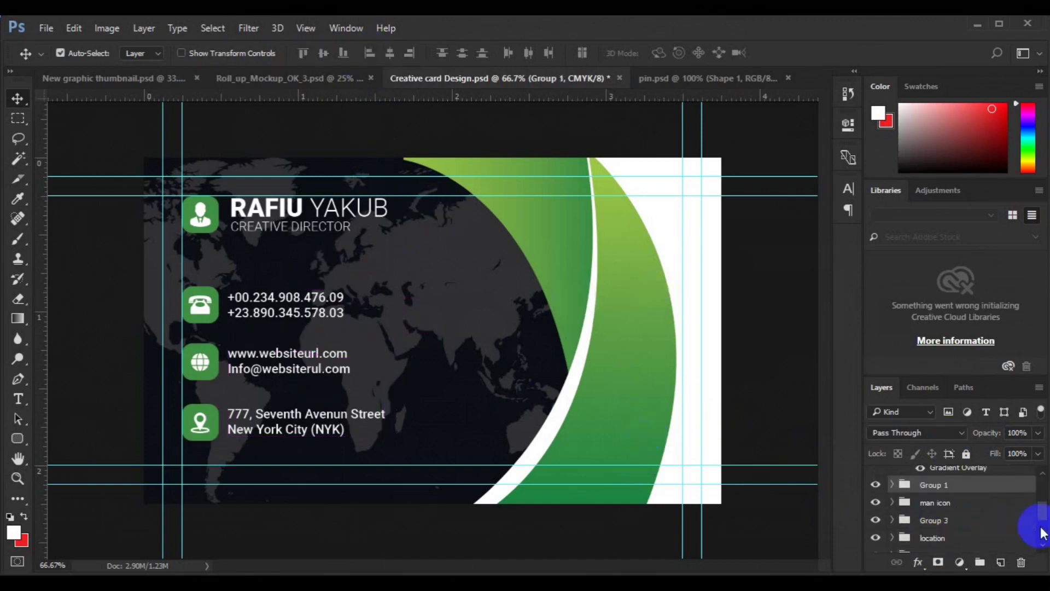
pyautogui.keyDown('ctrl'); pyautogui.click(933, 520); pyautogui.keyUp('ctrl')
pyautogui.click(368, 55)
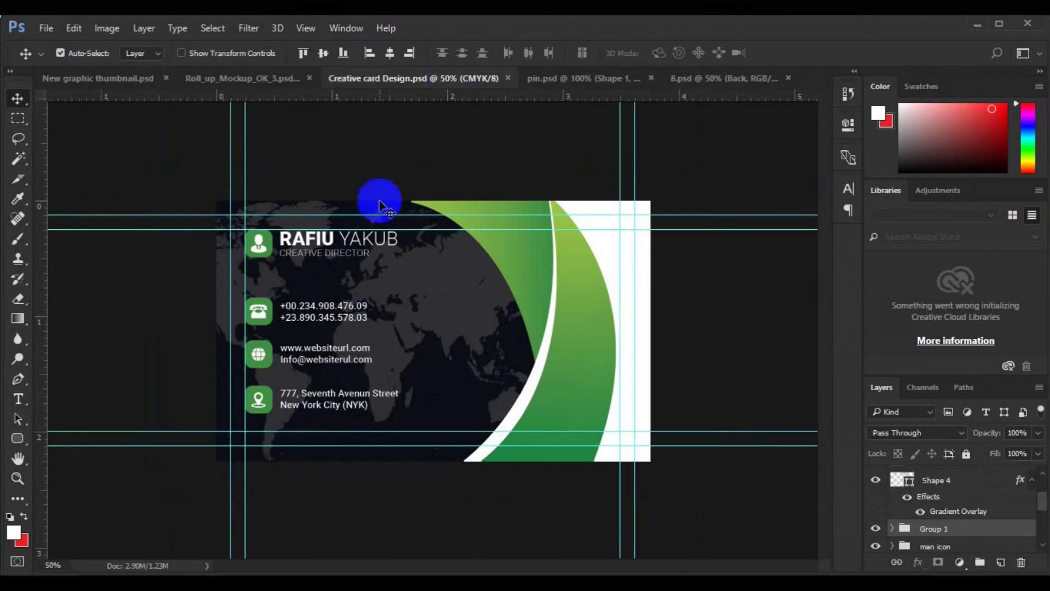
pyautogui.click(442, 301)
# - On a new layer, start a Pen line with a yellow-green stroke colour
pyautogui.press('p')
pyautogui.click(1000, 562)
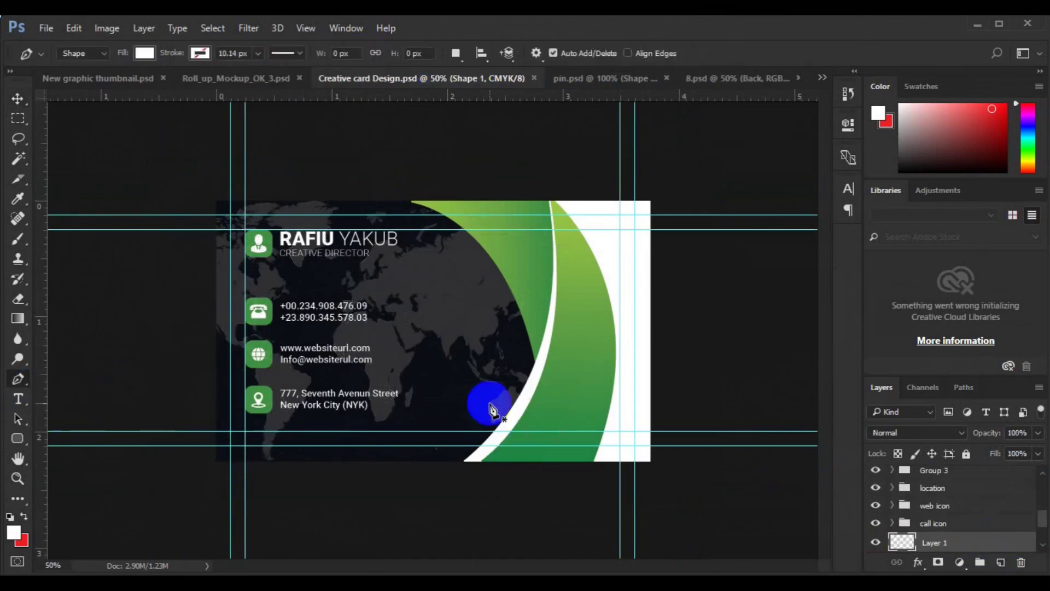
pyautogui.click(245, 334)
pyautogui.click(208, 57)
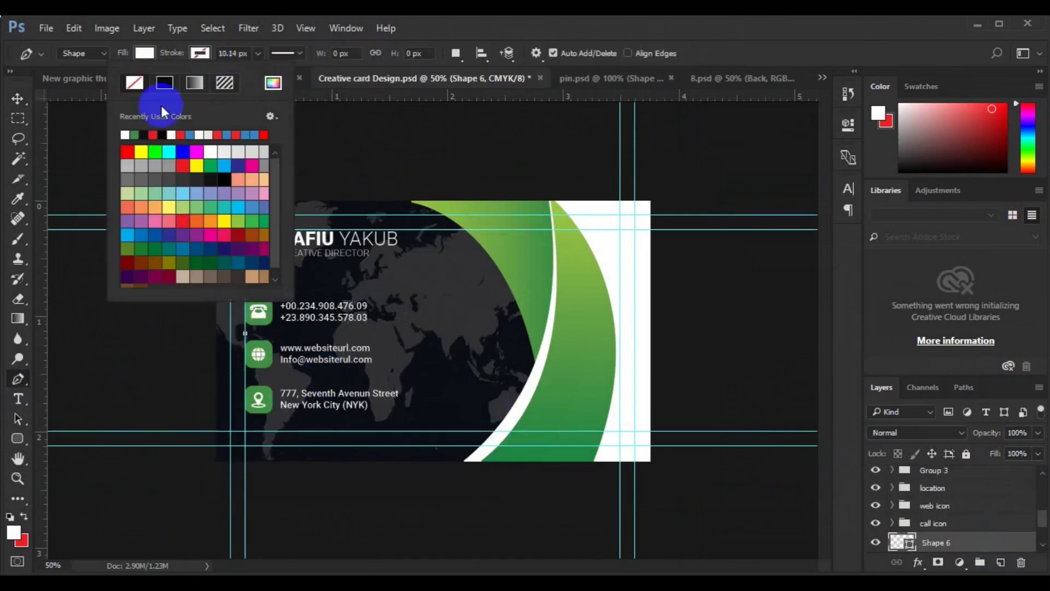
pyautogui.click(274, 85)
pyautogui.click(898, 424)
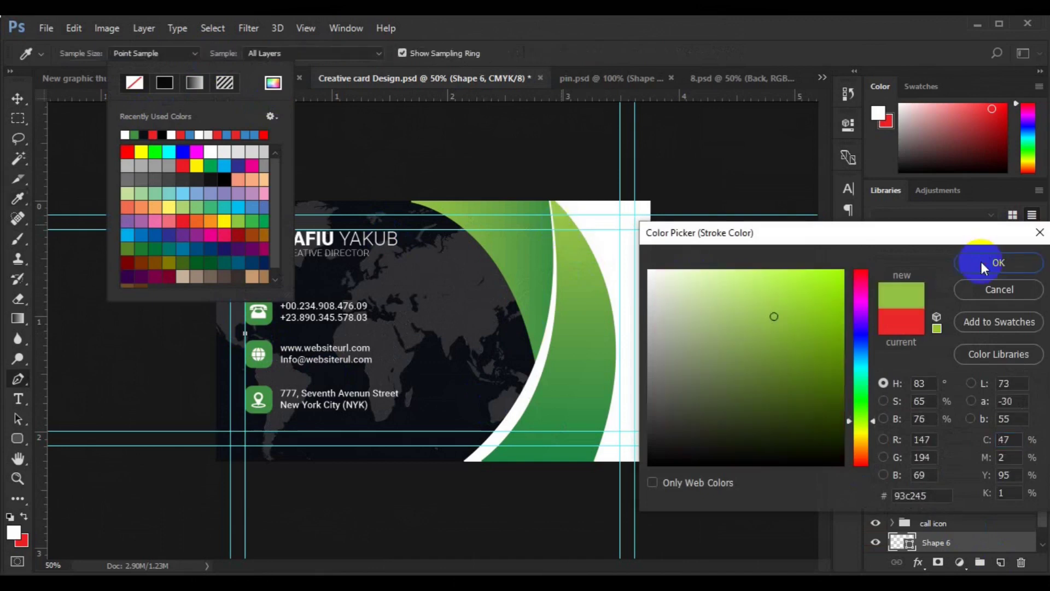
pyautogui.click(992, 263)
# - Give the line no fill and a thinner stroke, finishing the divider under the phone numbers
pyautogui.click(146, 53)
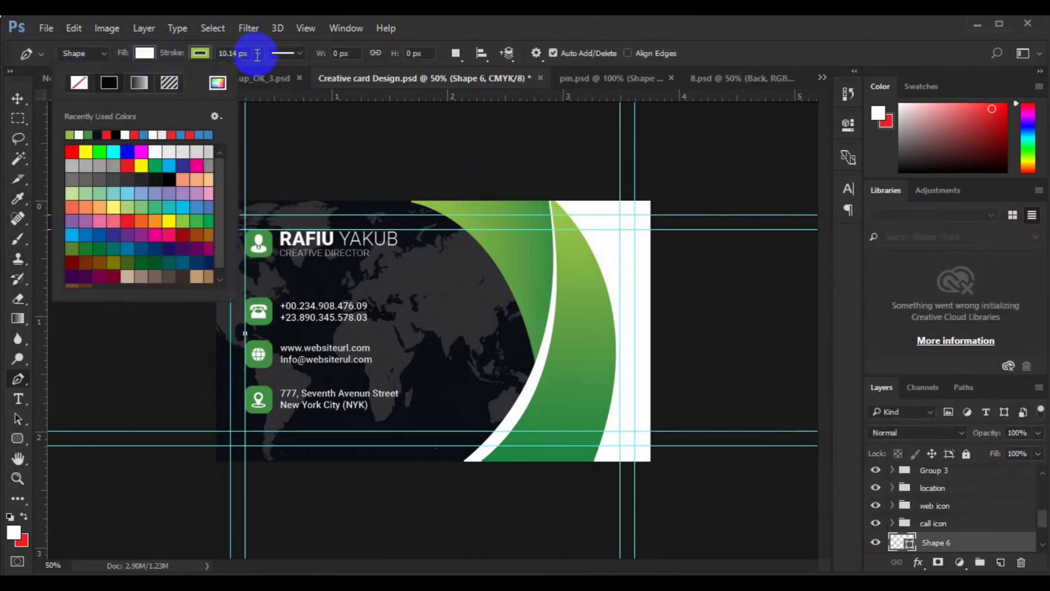
pyautogui.click(257, 53)
pyautogui.moveTo(257, 72); pyautogui.dragTo(255, 72)
pyautogui.click(148, 55)
pyautogui.click(83, 81)
pyautogui.click(223, 55)
pyautogui.write('5')
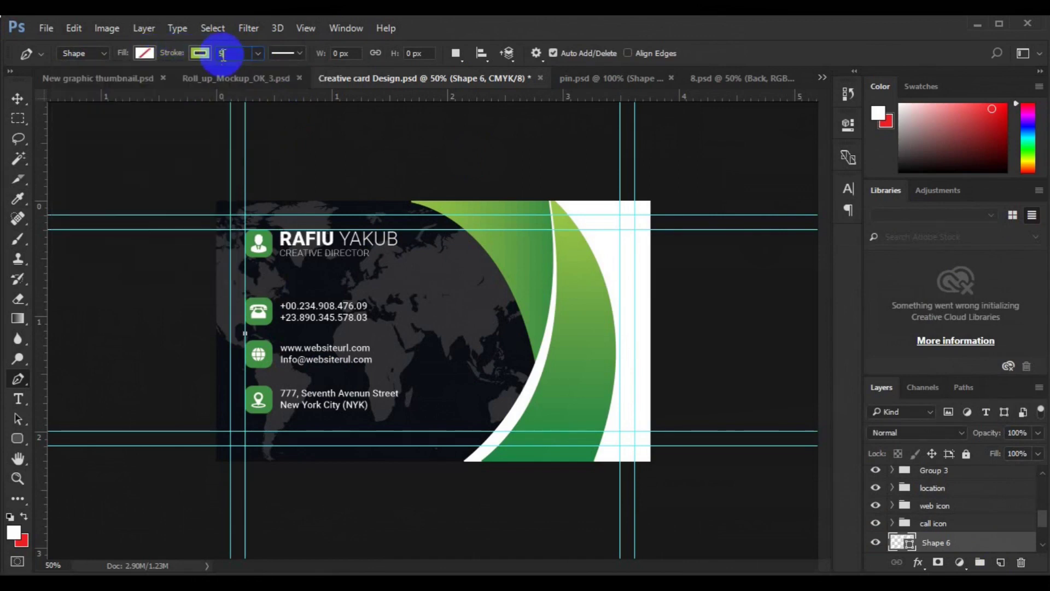
pyautogui.press('Return')
pyautogui.click(396, 333)
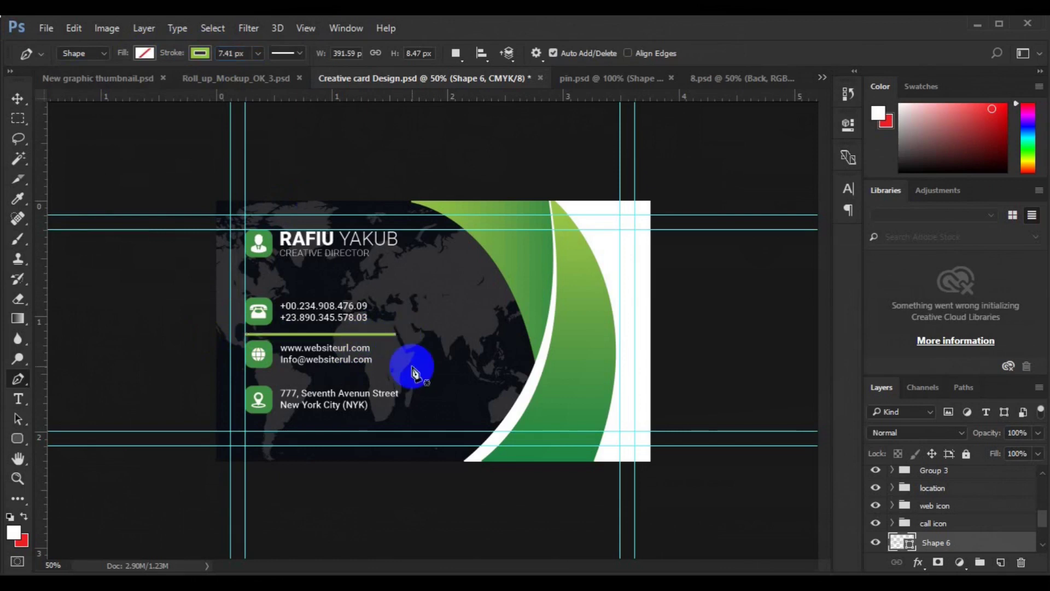
# - Set the divider's stroke width to 5 and stretch the line wider to the right
pyautogui.click(232, 53)
pyautogui.write('5')
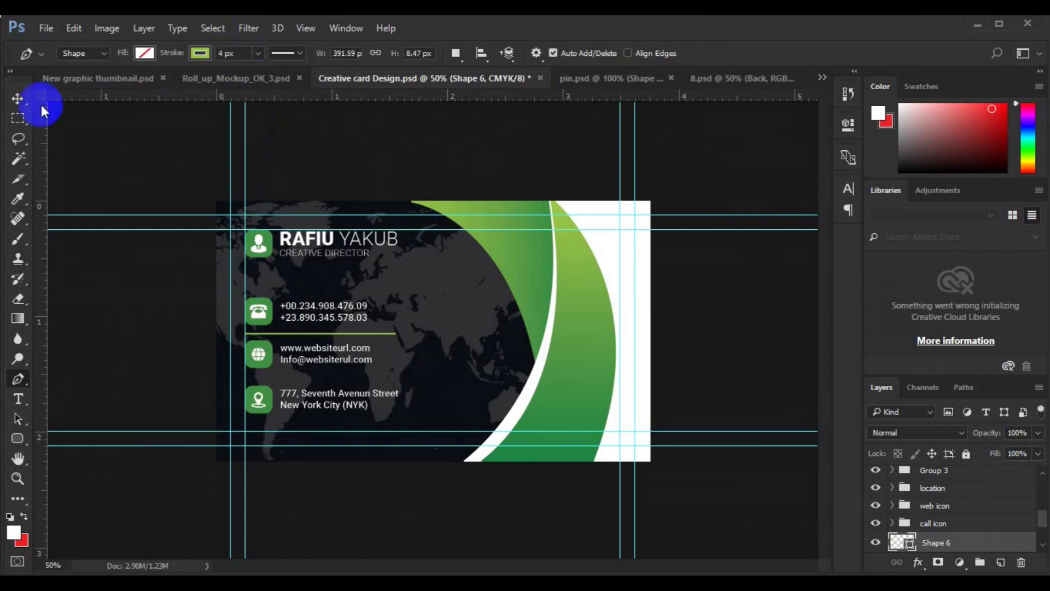
pyautogui.click(18, 98)
pyautogui.hotkey('ctrl', 't')
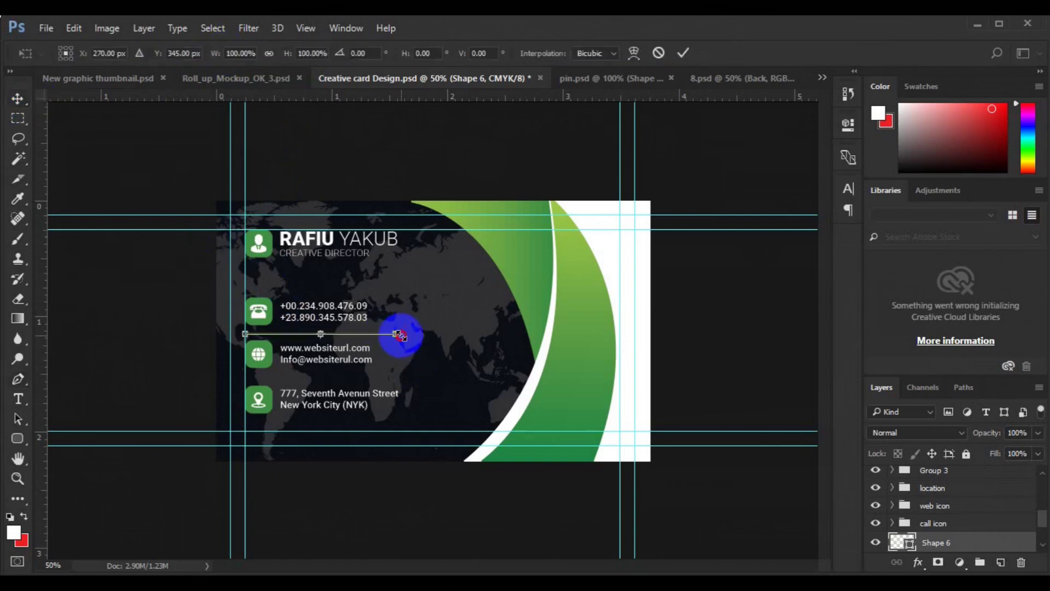
pyautogui.moveTo(392, 333); pyautogui.dragTo(404, 335)
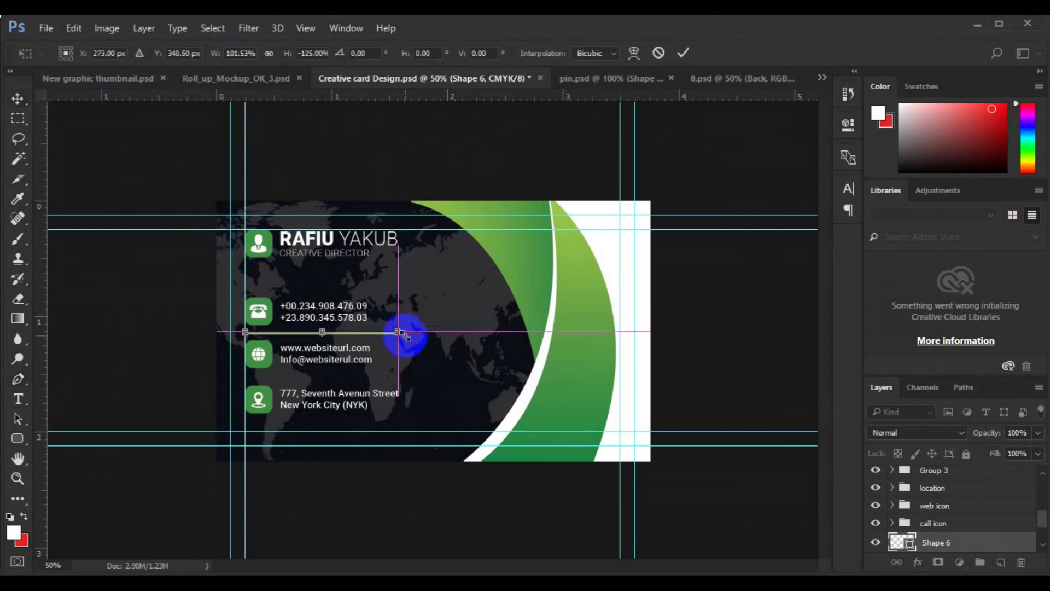
pyautogui.press('Return')
# - Duplicate the divider line and nudge the copy down beneath the web and email lines
pyautogui.hotkey('ctrl', 'j')
pyautogui.press('Down')
pyautogui.press('Down')
pyautogui.press('Down')
pyautogui.press('Down')
pyautogui.press('Down')
pyautogui.press('Down')
pyautogui.press('Down')
pyautogui.press('Down')
pyautogui.press('Down')
pyautogui.press('Down')
pyautogui.press('Down')
pyautogui.press('Down')
pyautogui.press('Down')
pyautogui.press('Down')
pyautogui.press('Down')
pyautogui.press('Down')
pyautogui.press('Down')
pyautogui.press('Down')
pyautogui.press('Down')
pyautogui.press('Down')
pyautogui.press('Down')
pyautogui.press('Down')
pyautogui.press('Down')
pyautogui.press('Down')
pyautogui.press('Down')
pyautogui.press('Down')
pyautogui.press('Down')
pyautogui.press('Down')
pyautogui.press('Down')
pyautogui.press('Down')
pyautogui.press('Down')
pyautogui.press('Down')
pyautogui.press('Down')
pyautogui.press('Down')
pyautogui.press('Down')
pyautogui.press('Down')
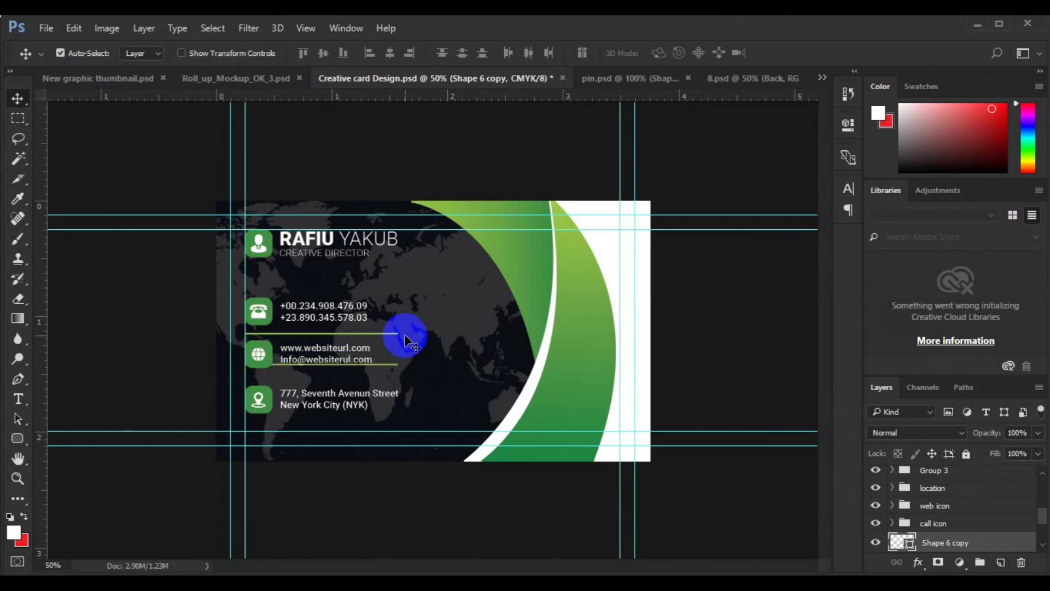
pyautogui.press('Down')
pyautogui.press('Down')
pyautogui.press('Down')
pyautogui.press('Down')
pyautogui.press('Down')
pyautogui.press('Down')
pyautogui.press('Down')
pyautogui.press('Down')
pyautogui.press('Down')
pyautogui.press('Down')
pyautogui.press('Down')
pyautogui.press('Down')
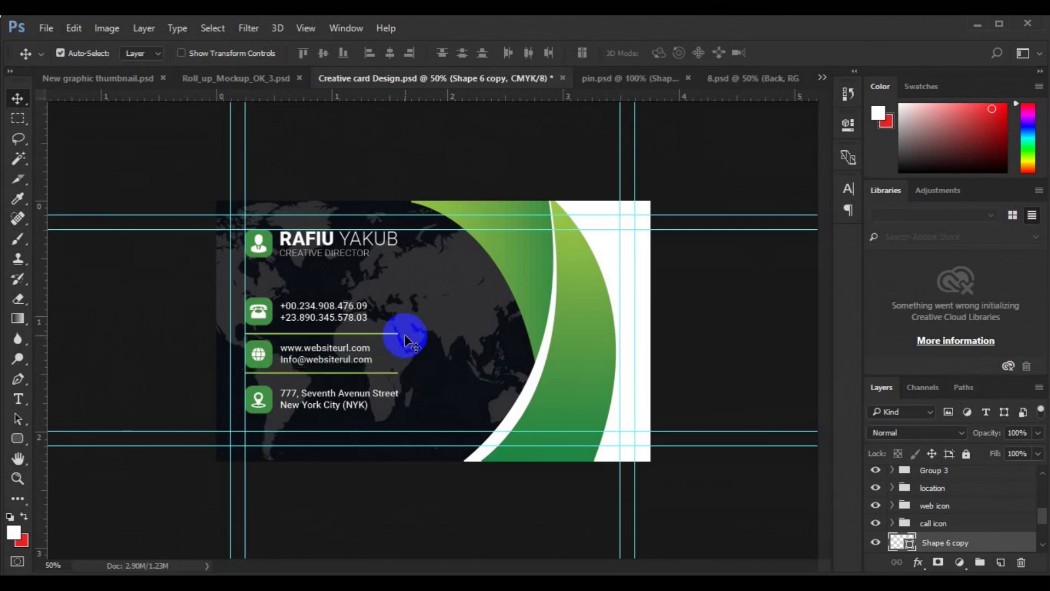
pyautogui.press('Down')
pyautogui.press('Down')
pyautogui.press('Down')
pyautogui.press('Down')
pyautogui.press('Down')
pyautogui.press('Down')
pyautogui.press('Down')
pyautogui.press('Down')
pyautogui.scroll(-2, 957, 520)
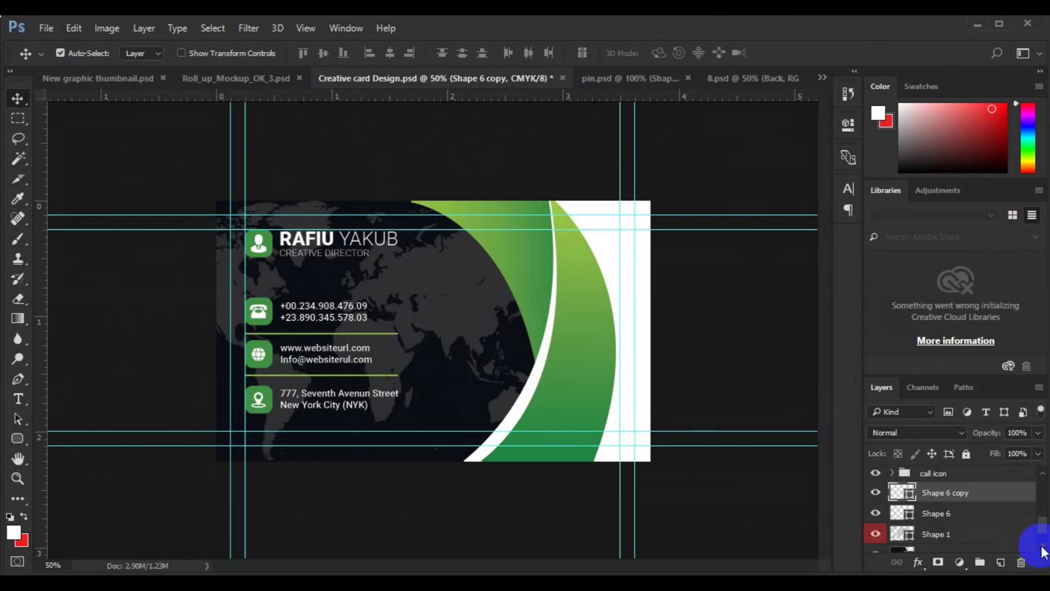
# - Group the two divider line layers into a group named "stroke"
pyautogui.keyDown('ctrl'); pyautogui.click(952, 513); pyautogui.keyUp('ctrl')
pyautogui.hotkey('ctrl', 'g')
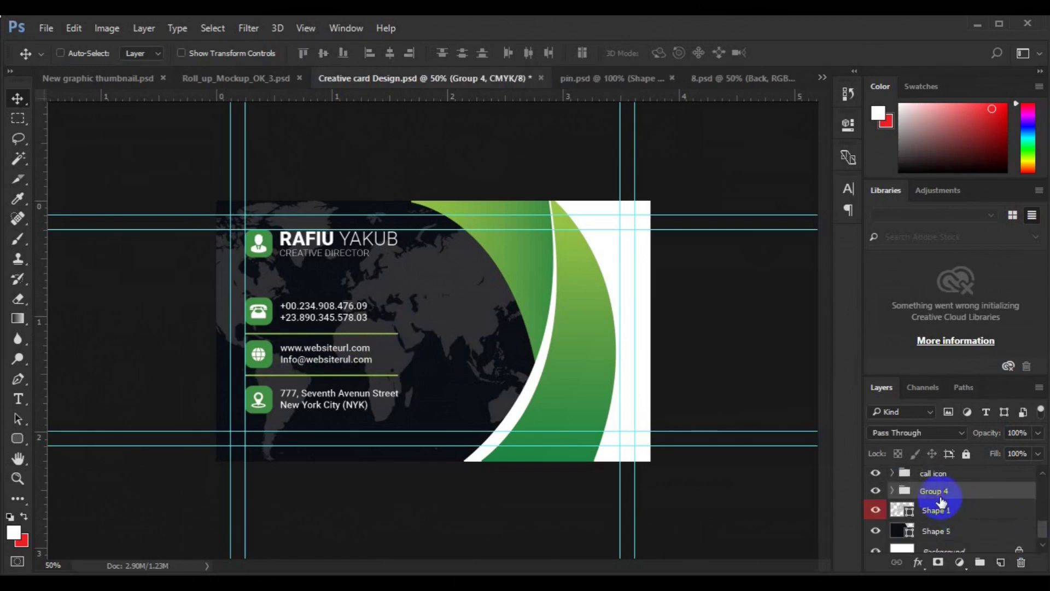
pyautogui.press('ctrl')
pyautogui.doubleClick(939, 492)
pyautogui.press('Return')
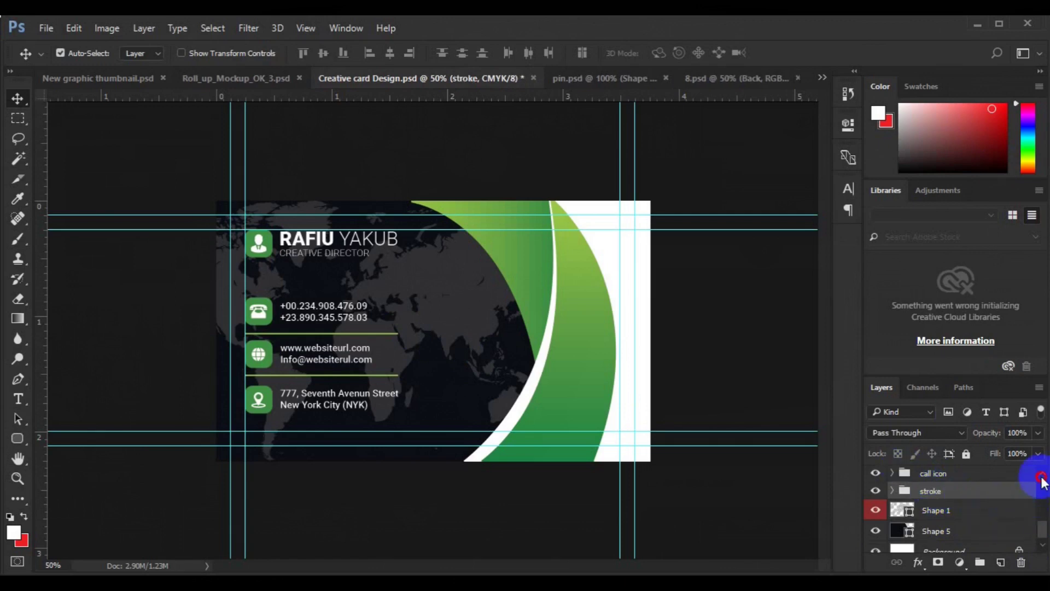
# - Group the contact text group with the location and web icon groups
pyautogui.scroll(5, 1039, 493)
pyautogui.scroll(-2, 1042, 528)
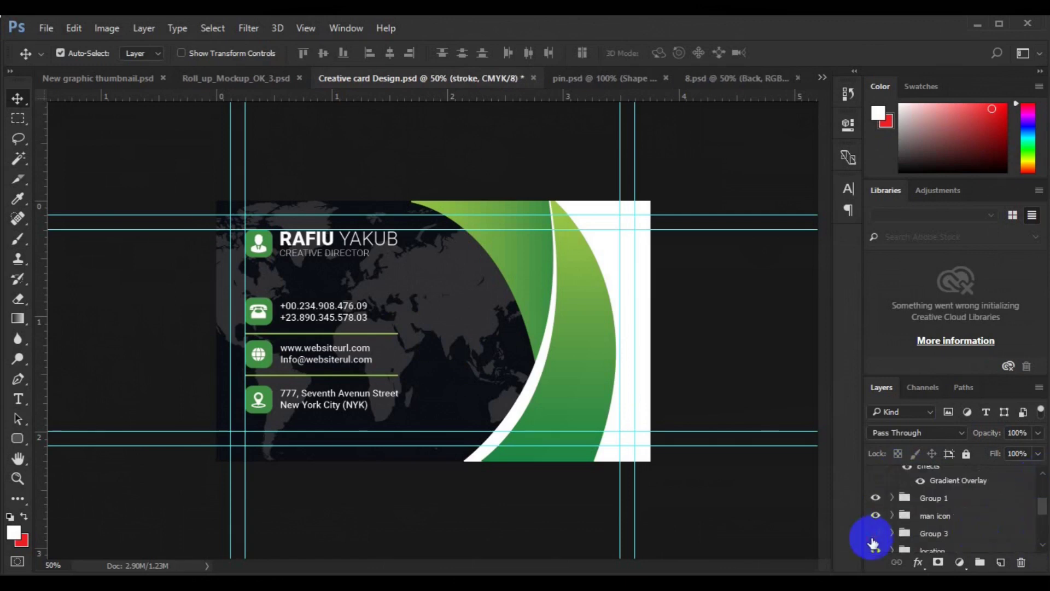
pyautogui.click(874, 542)
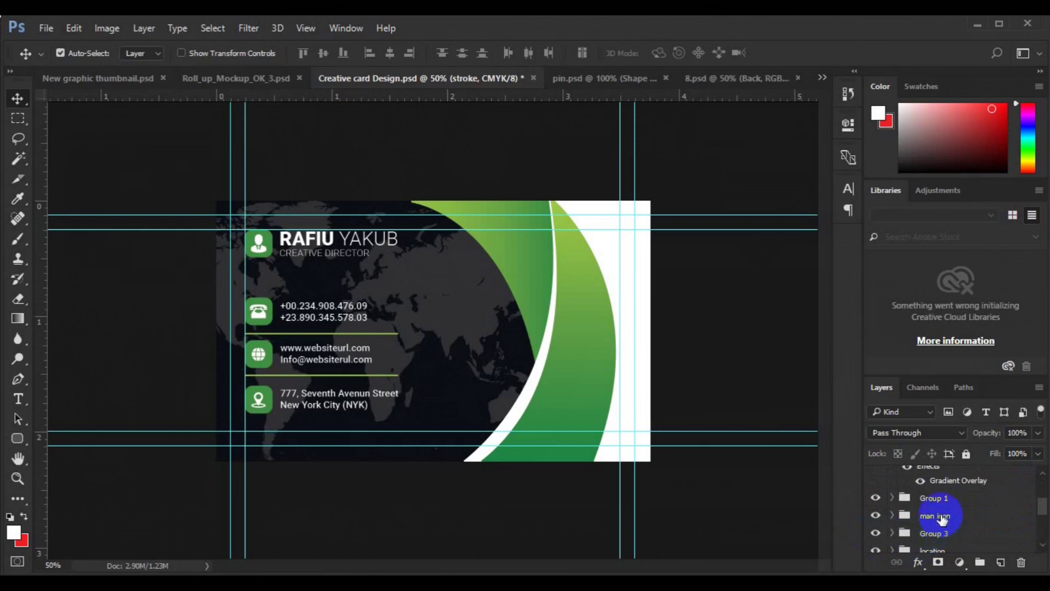
pyautogui.scroll(-3, 1020, 511)
pyautogui.click(965, 520)
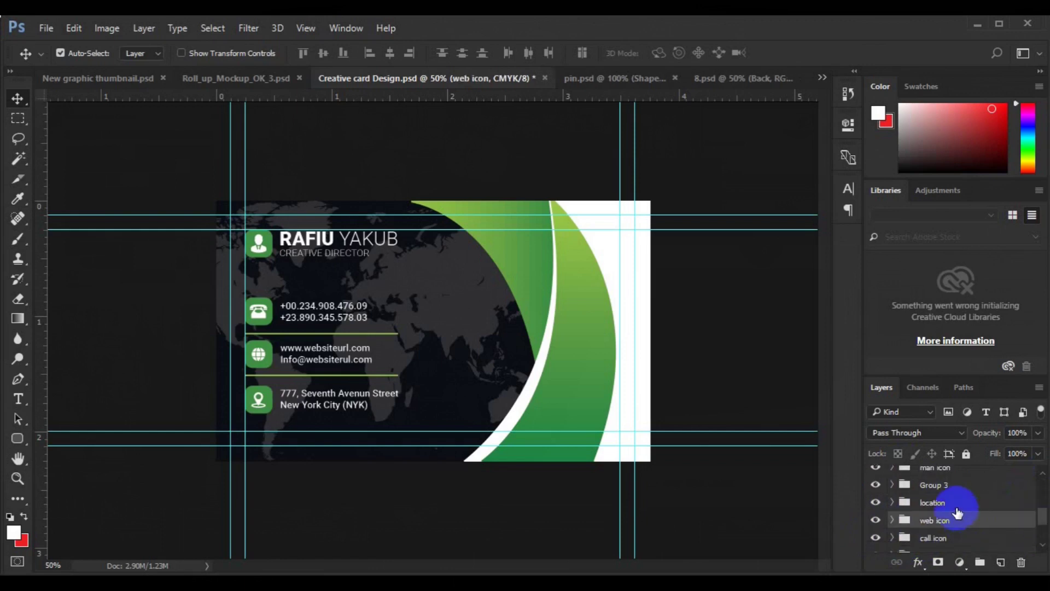
pyautogui.keyDown('ctrl'); pyautogui.click(959, 502); pyautogui.keyUp('ctrl')
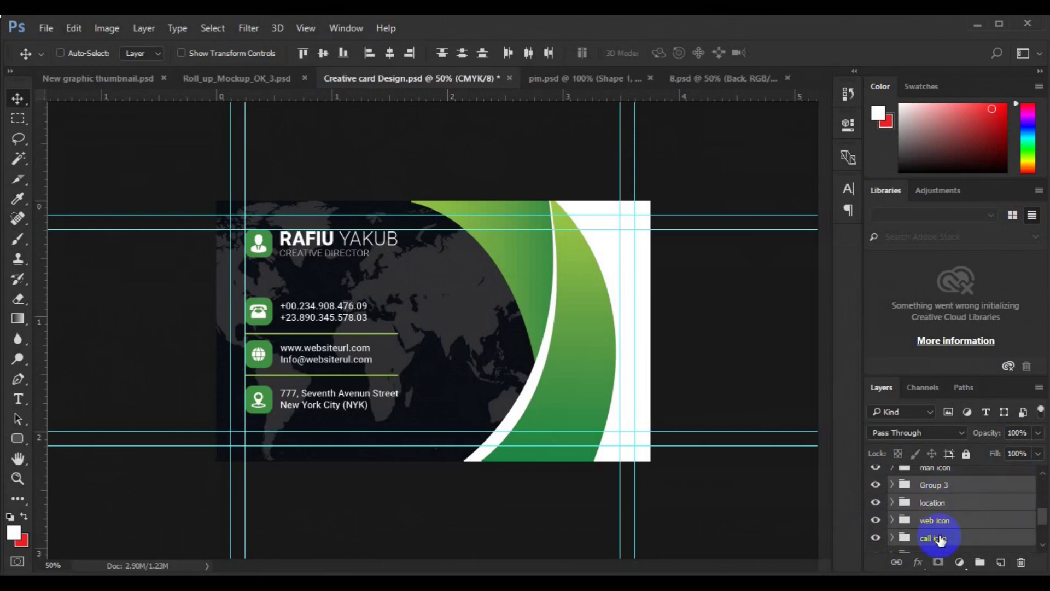
pyautogui.hotkey('ctrl', 'g')
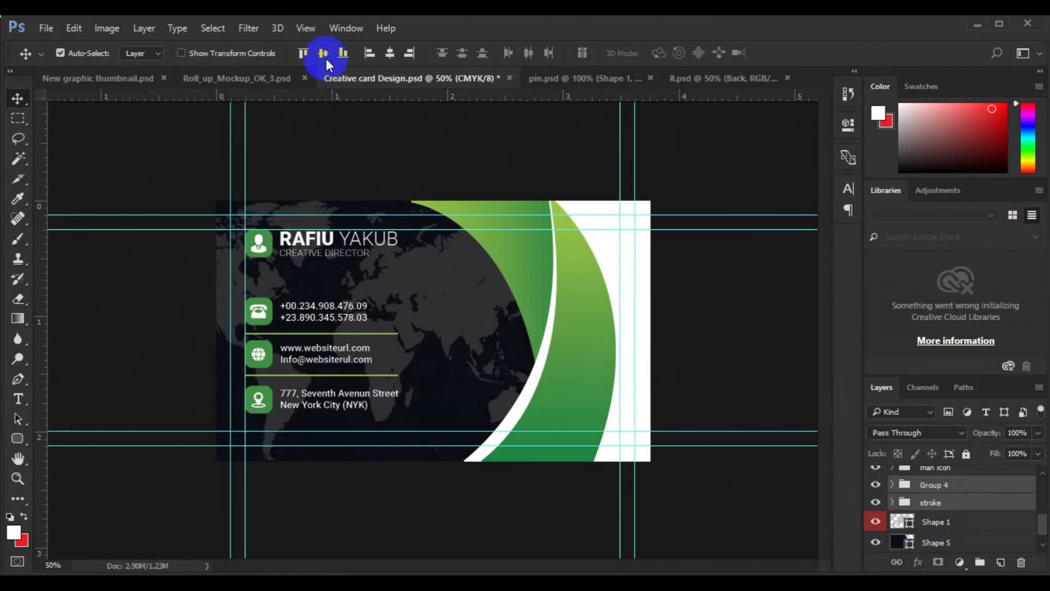